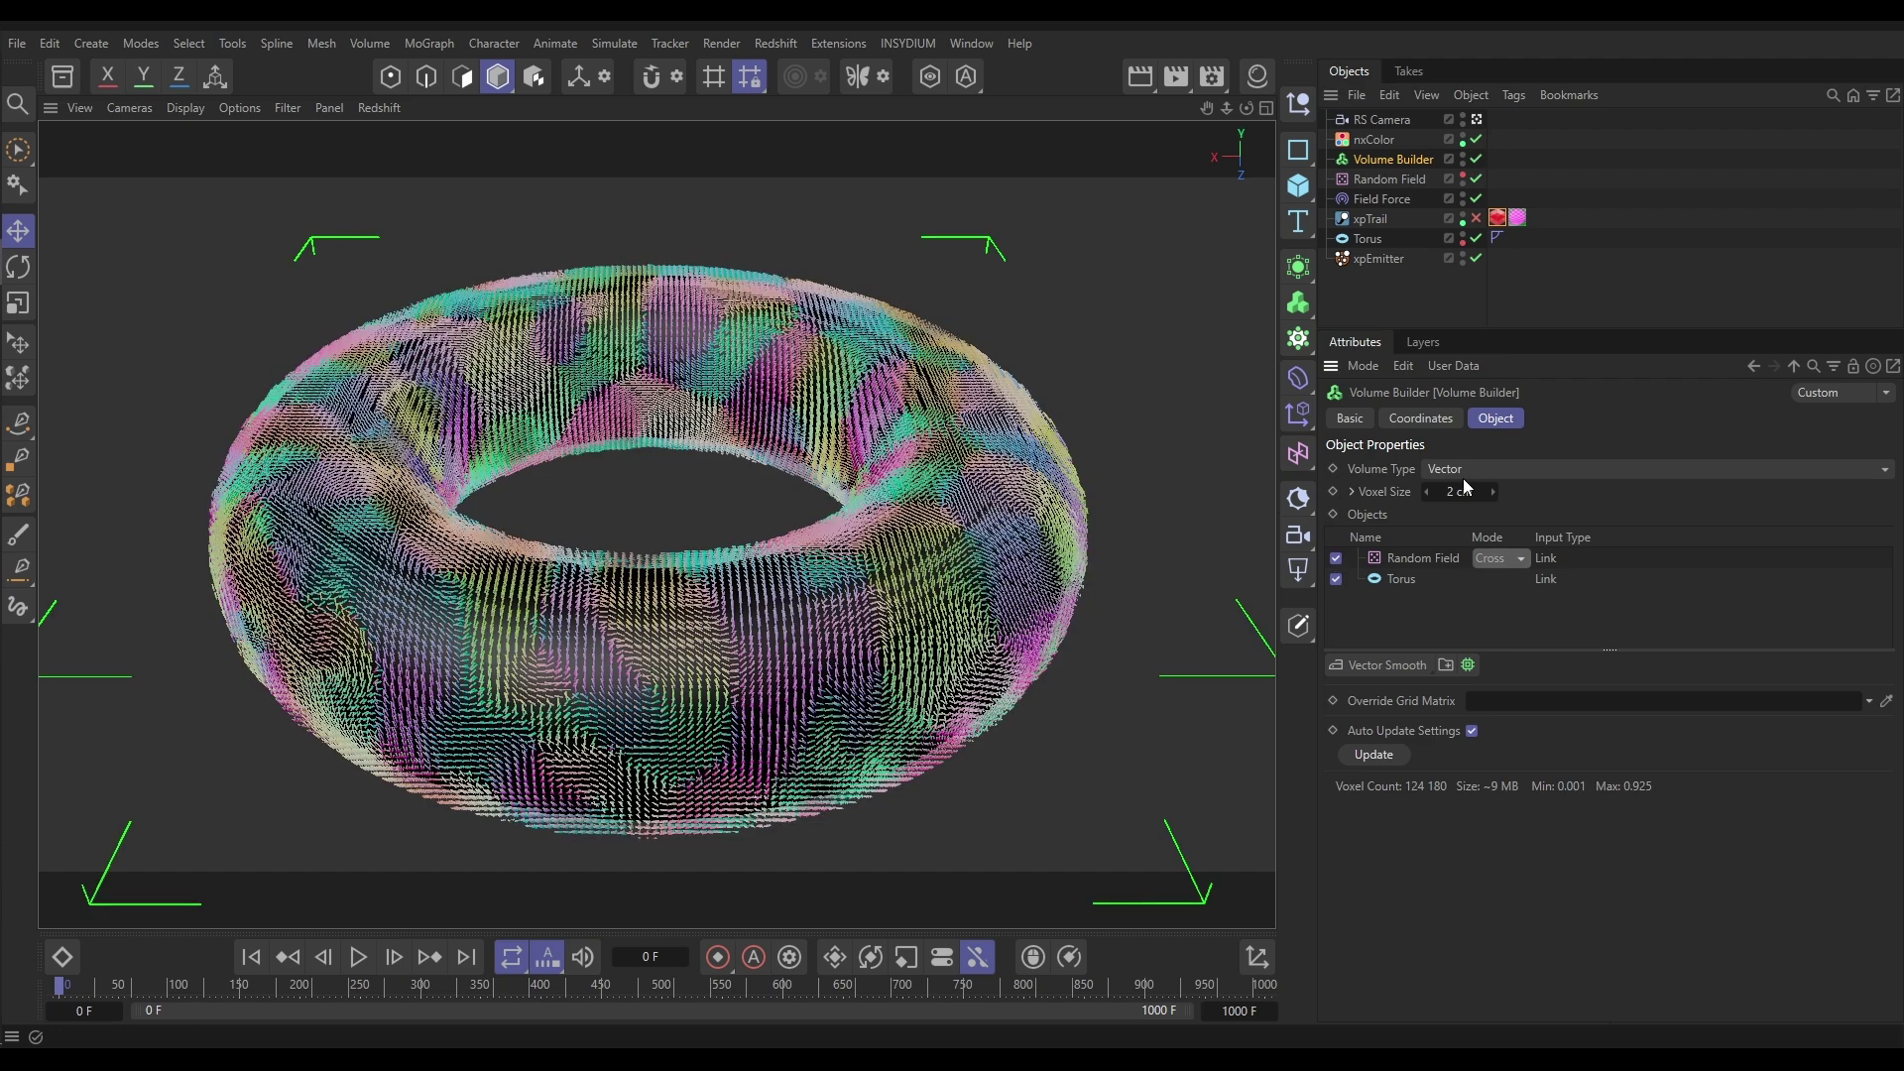
Play the torus trail animation, stop it at frame 235, and start a Redshift RenderView preview.
click(359, 957)
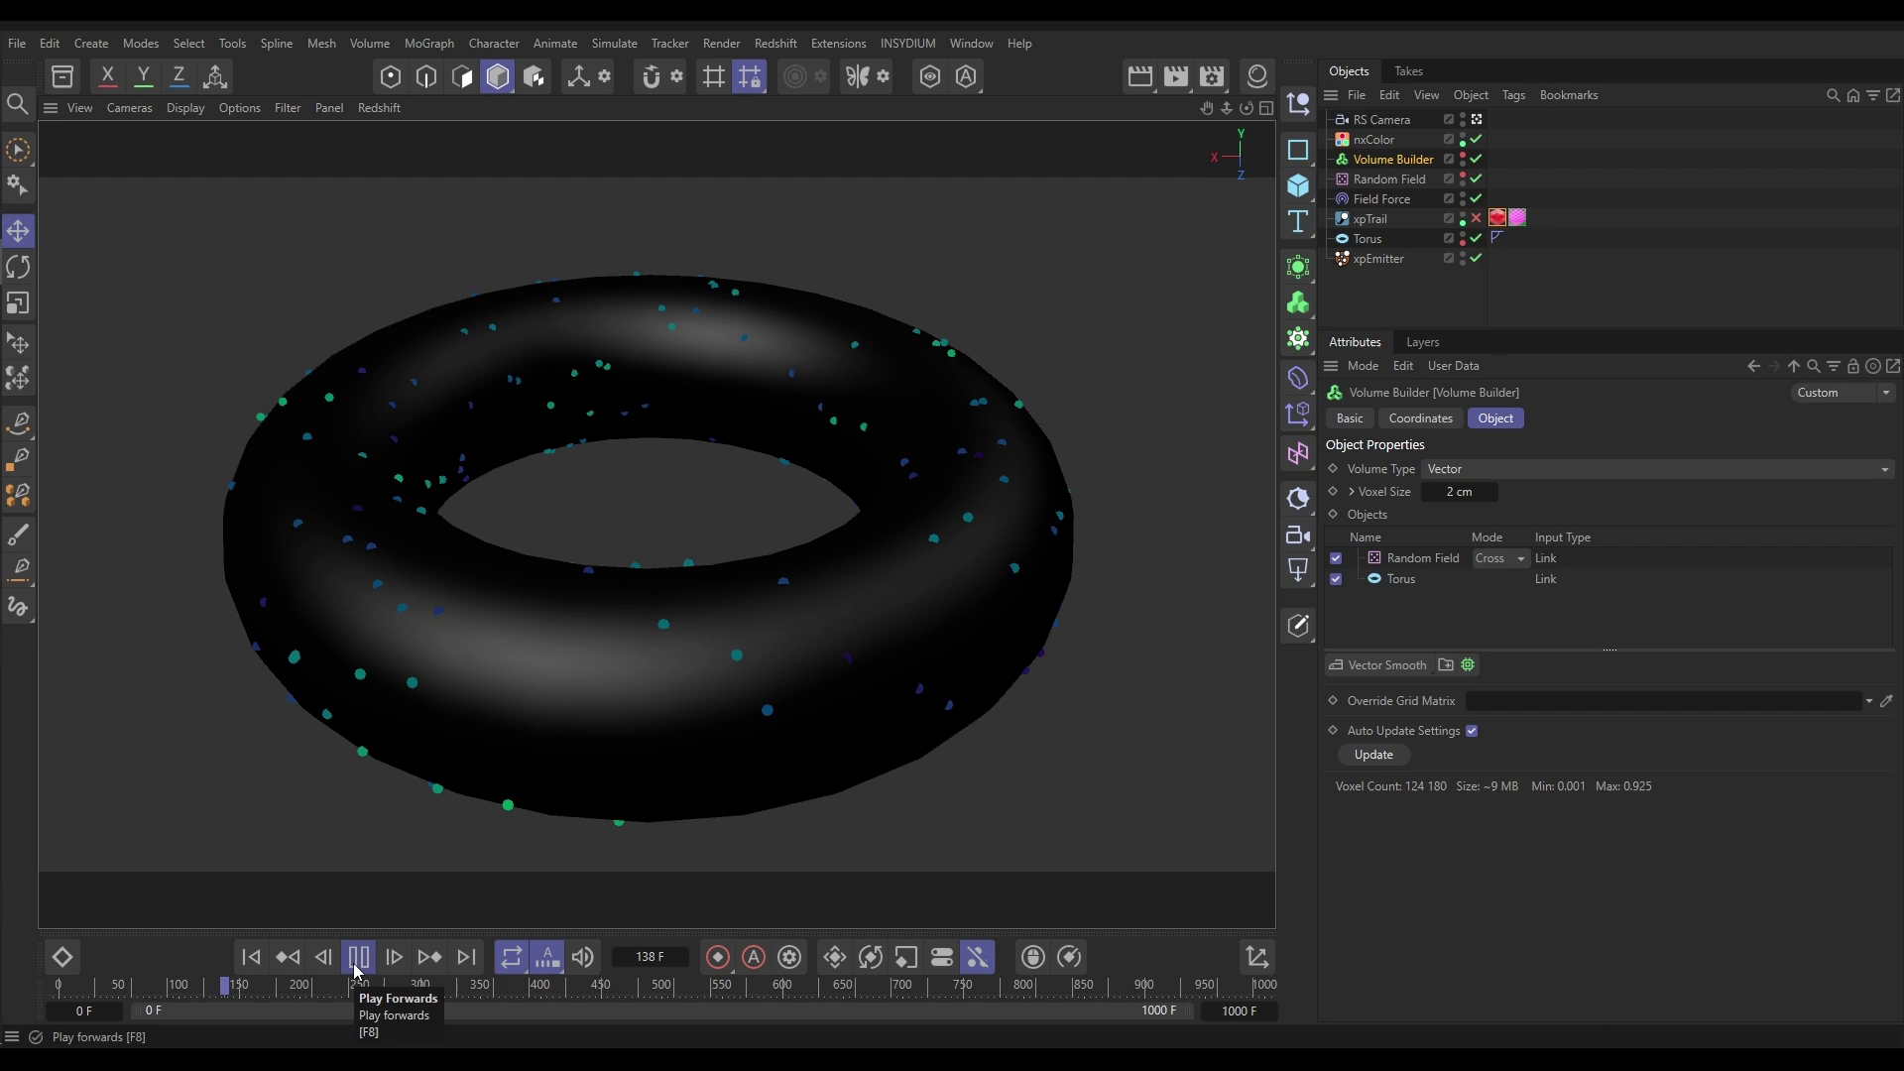
click(359, 958)
key(shift+f)
click(359, 958)
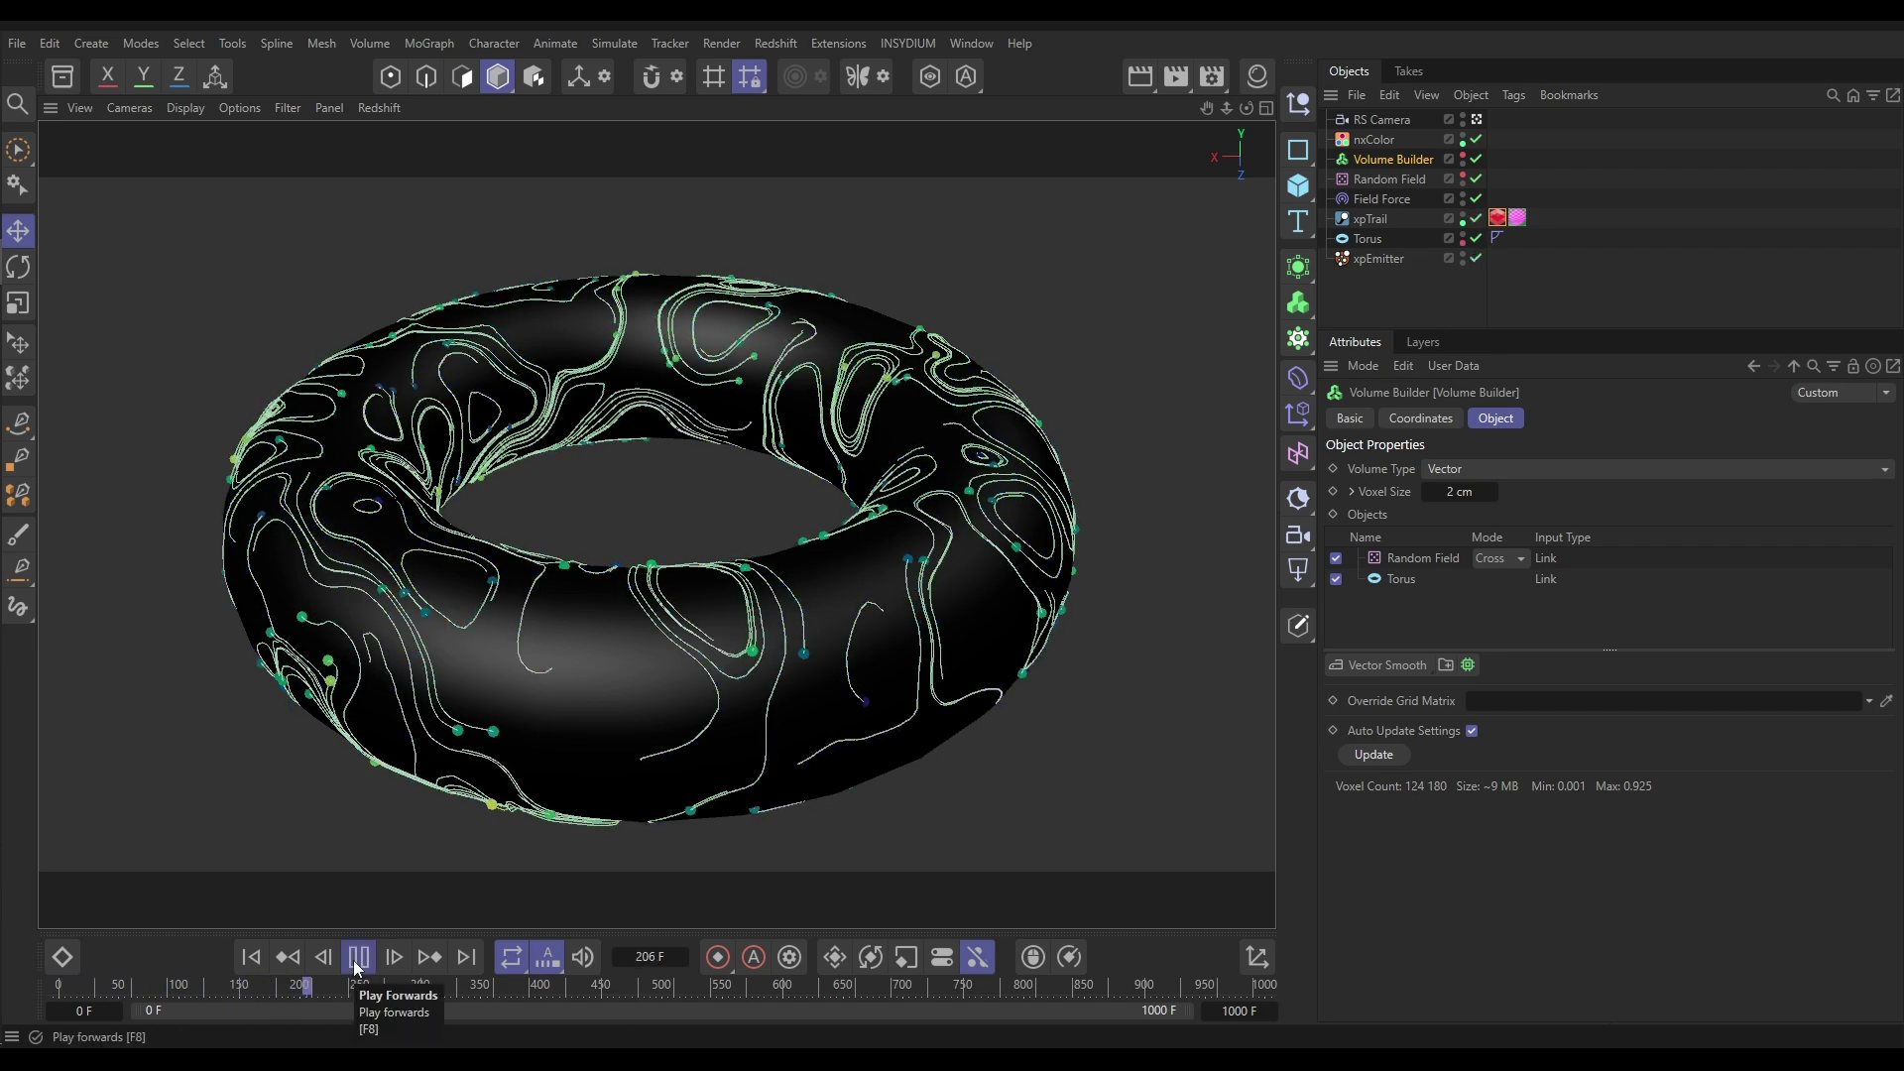
click(359, 958)
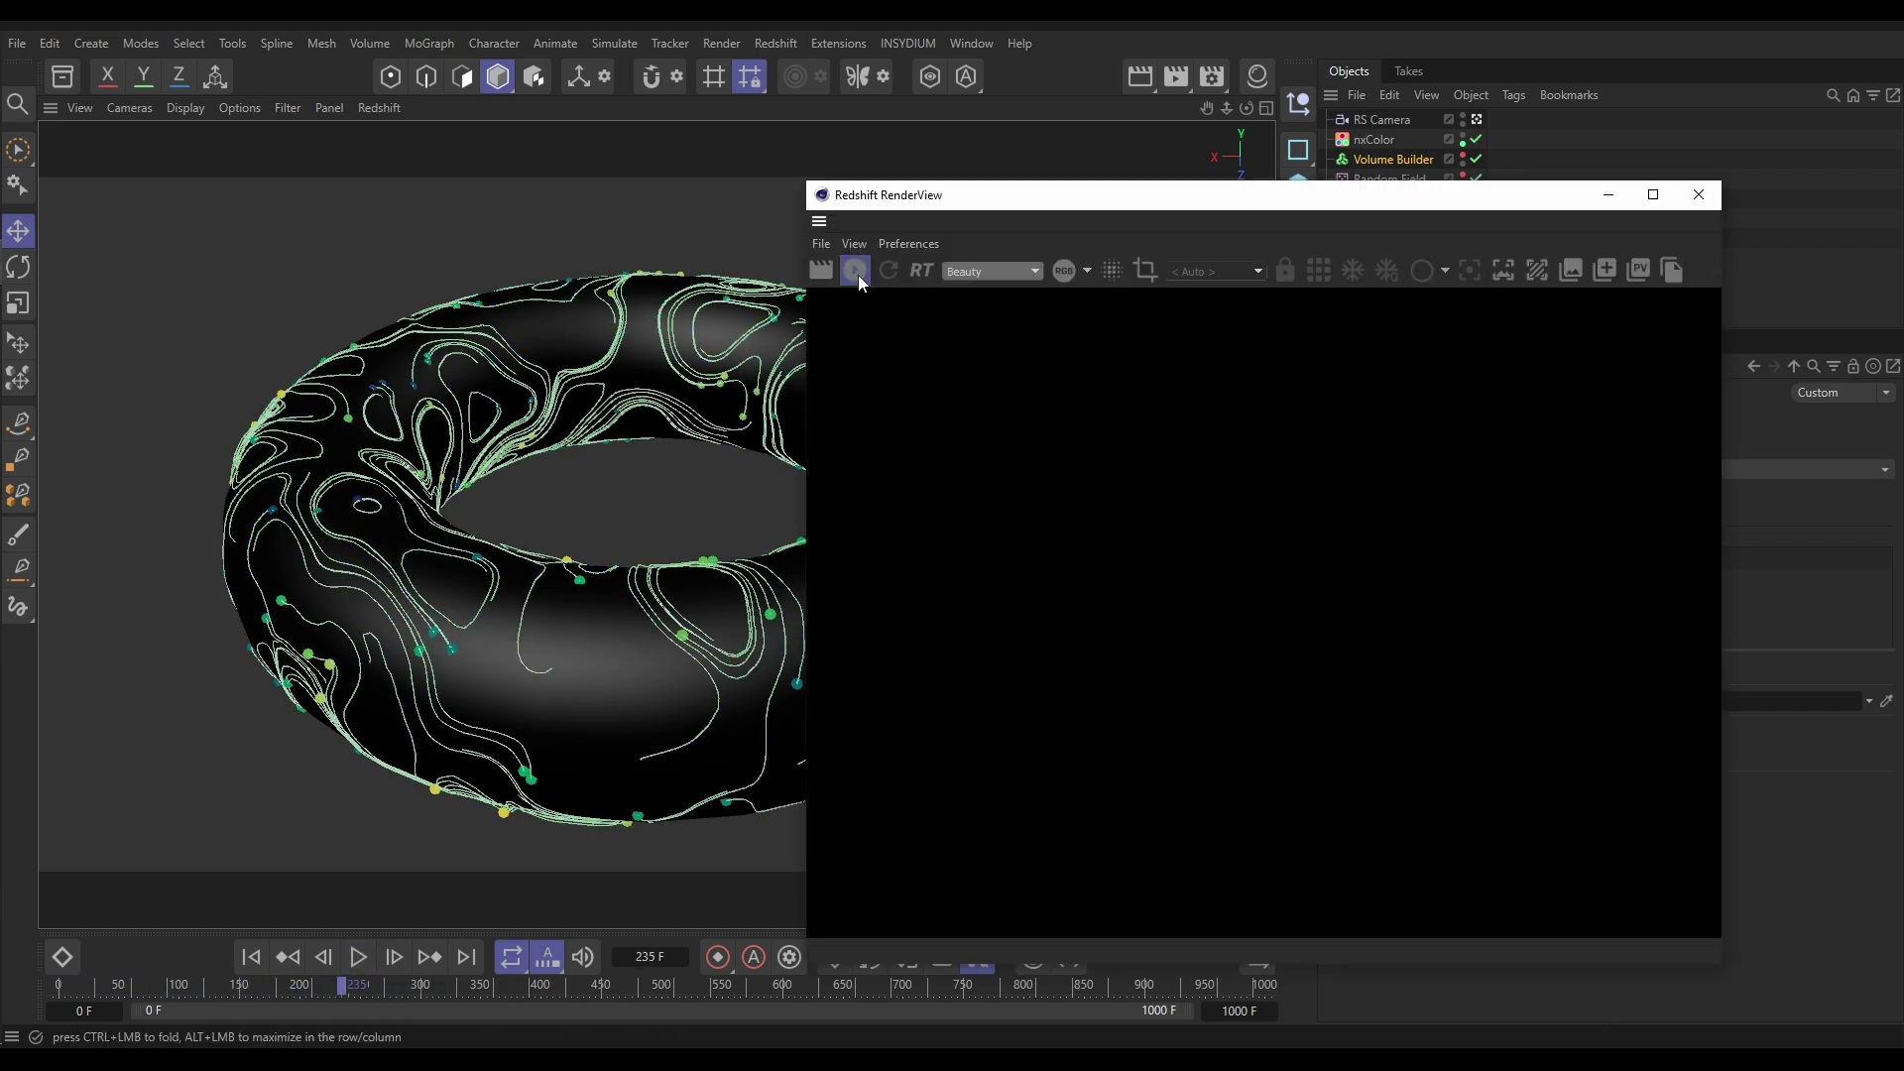
click(855, 270)
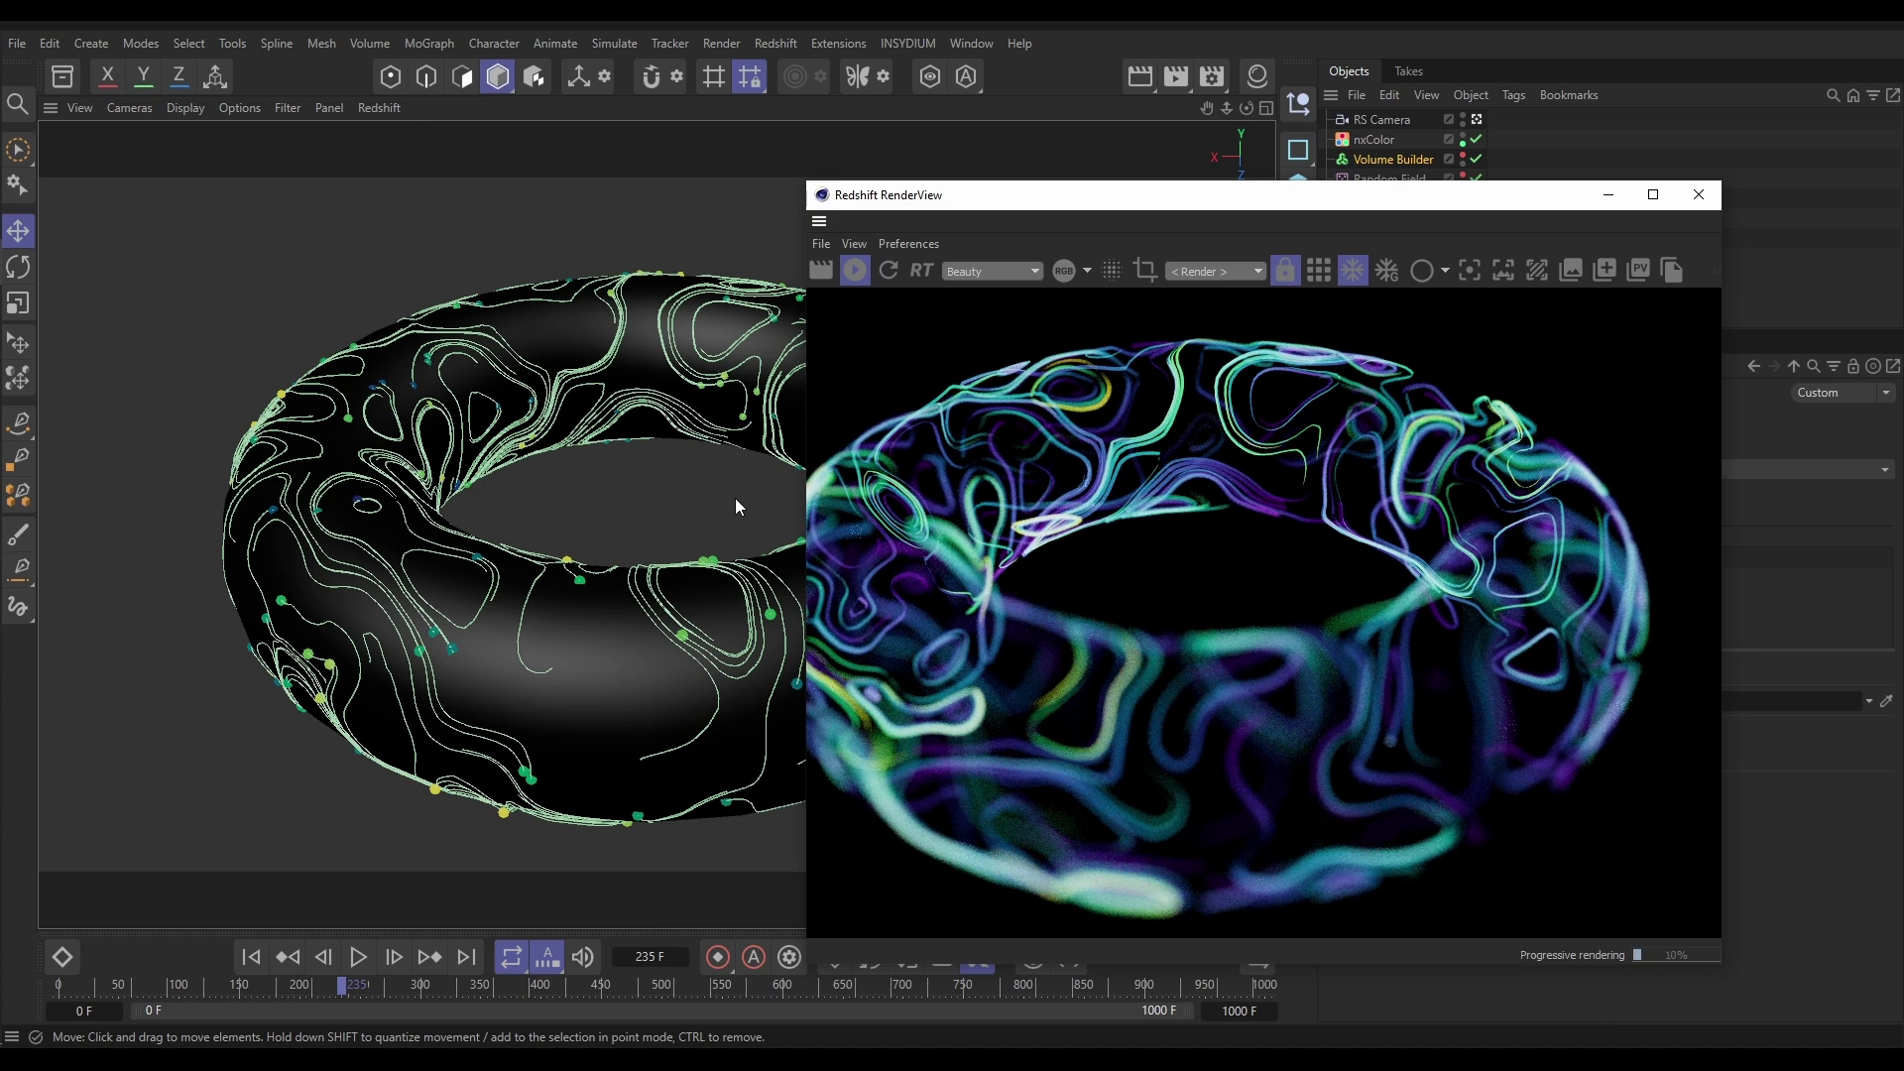
Run the emitter to frame 87, then hide and reshow the Torus to check the particles.
click(357, 957)
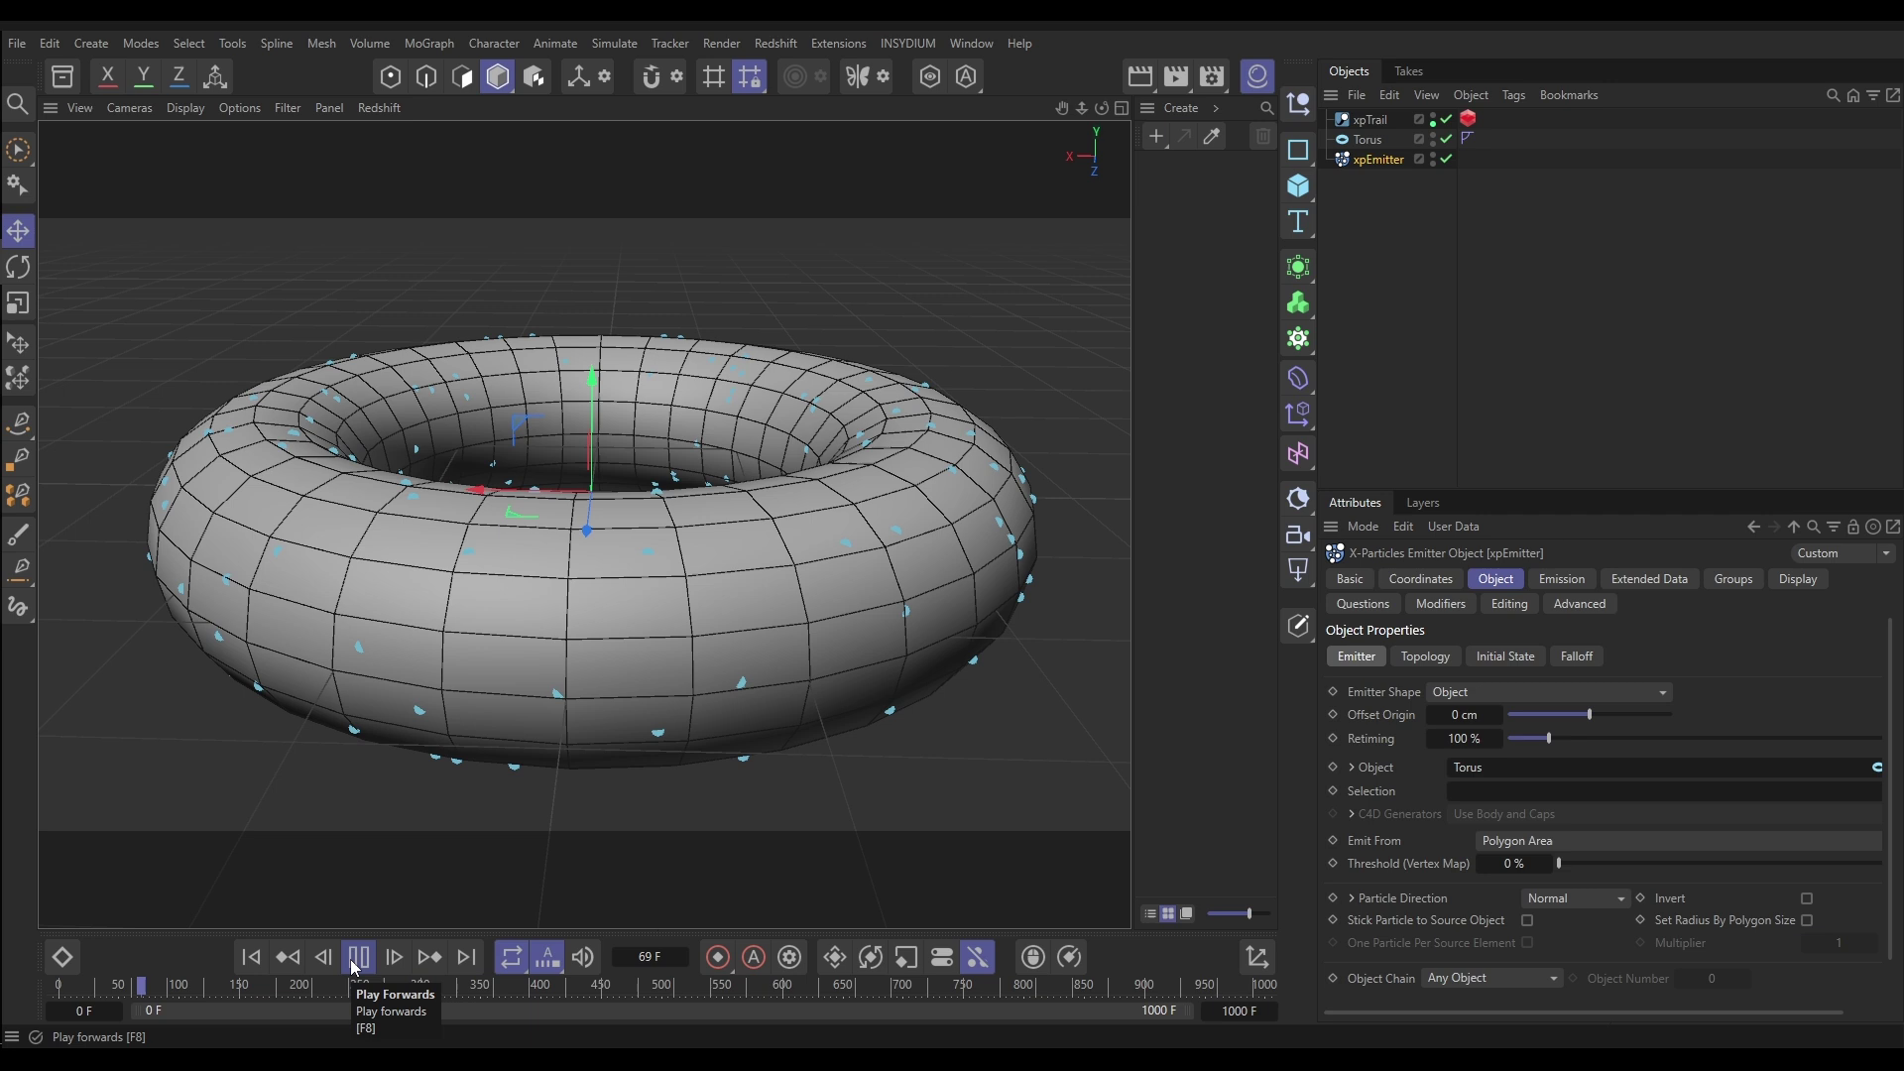
click(357, 958)
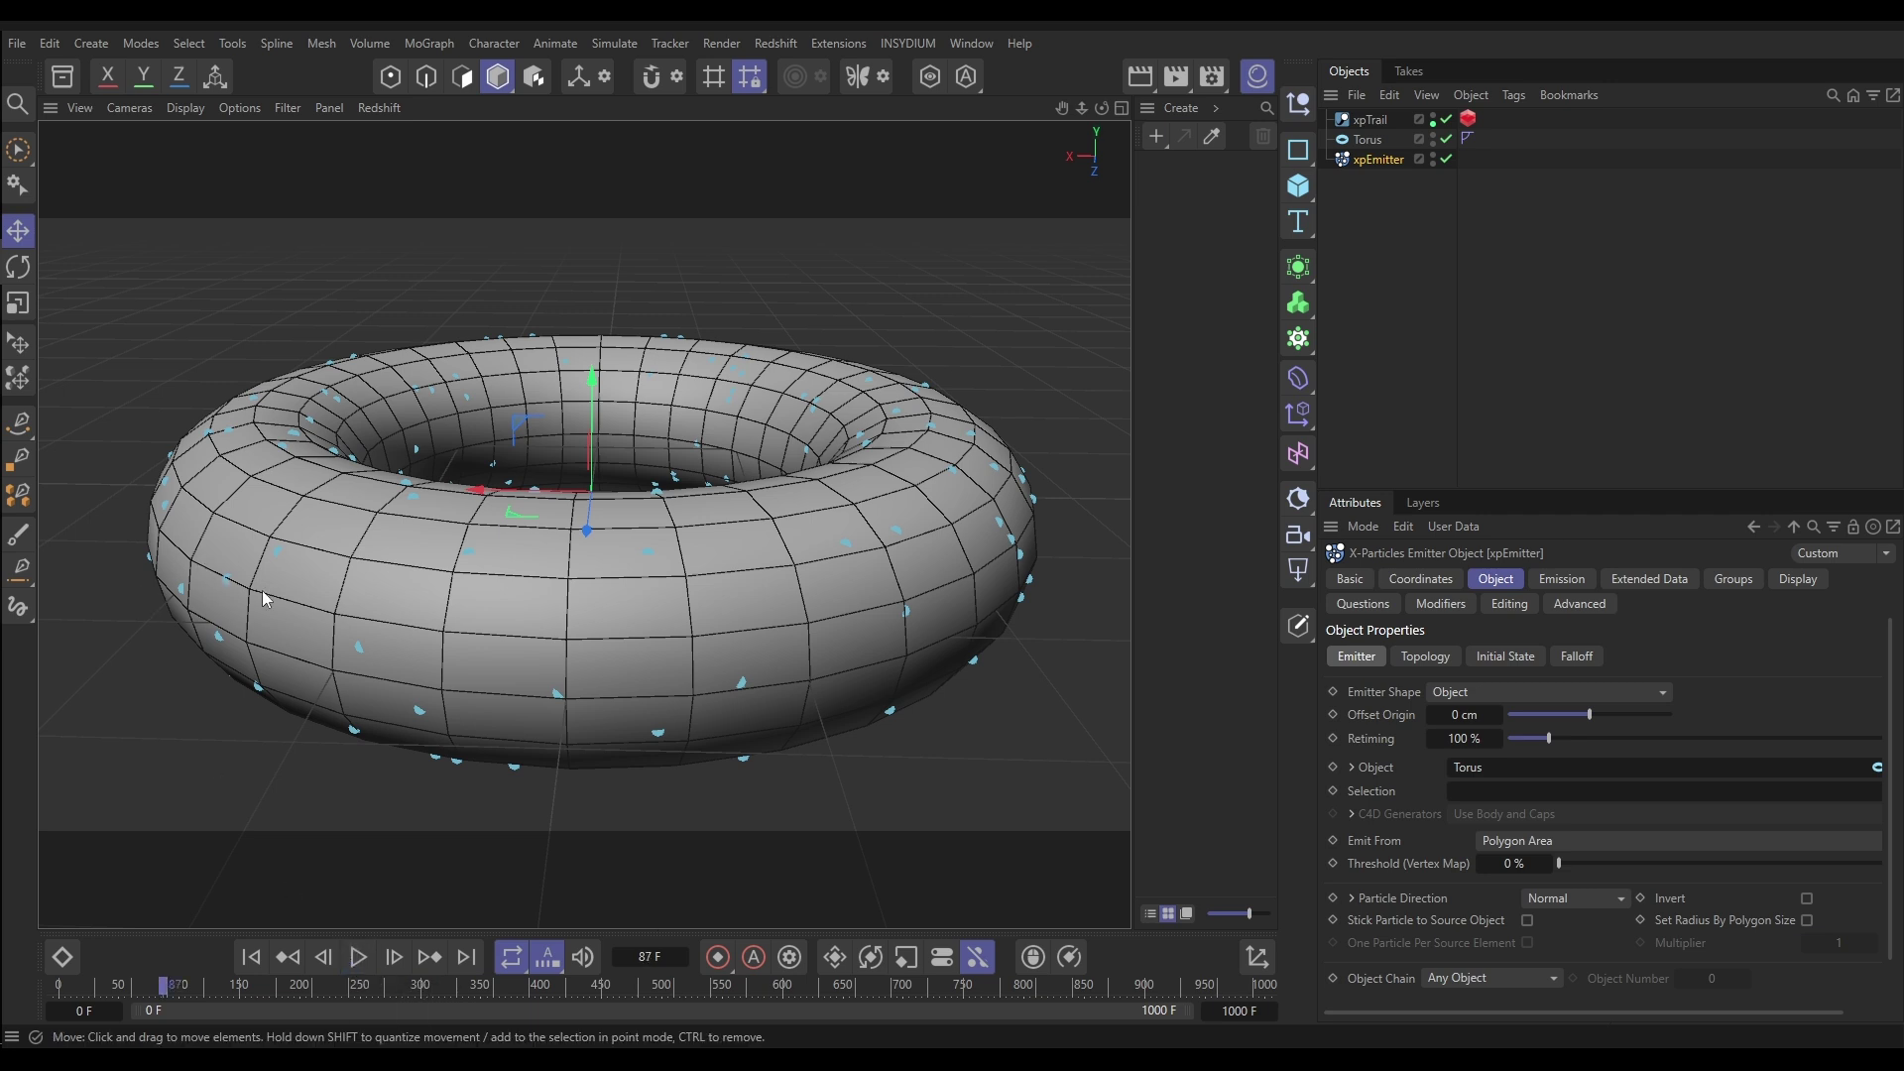
double_click(1434, 136)
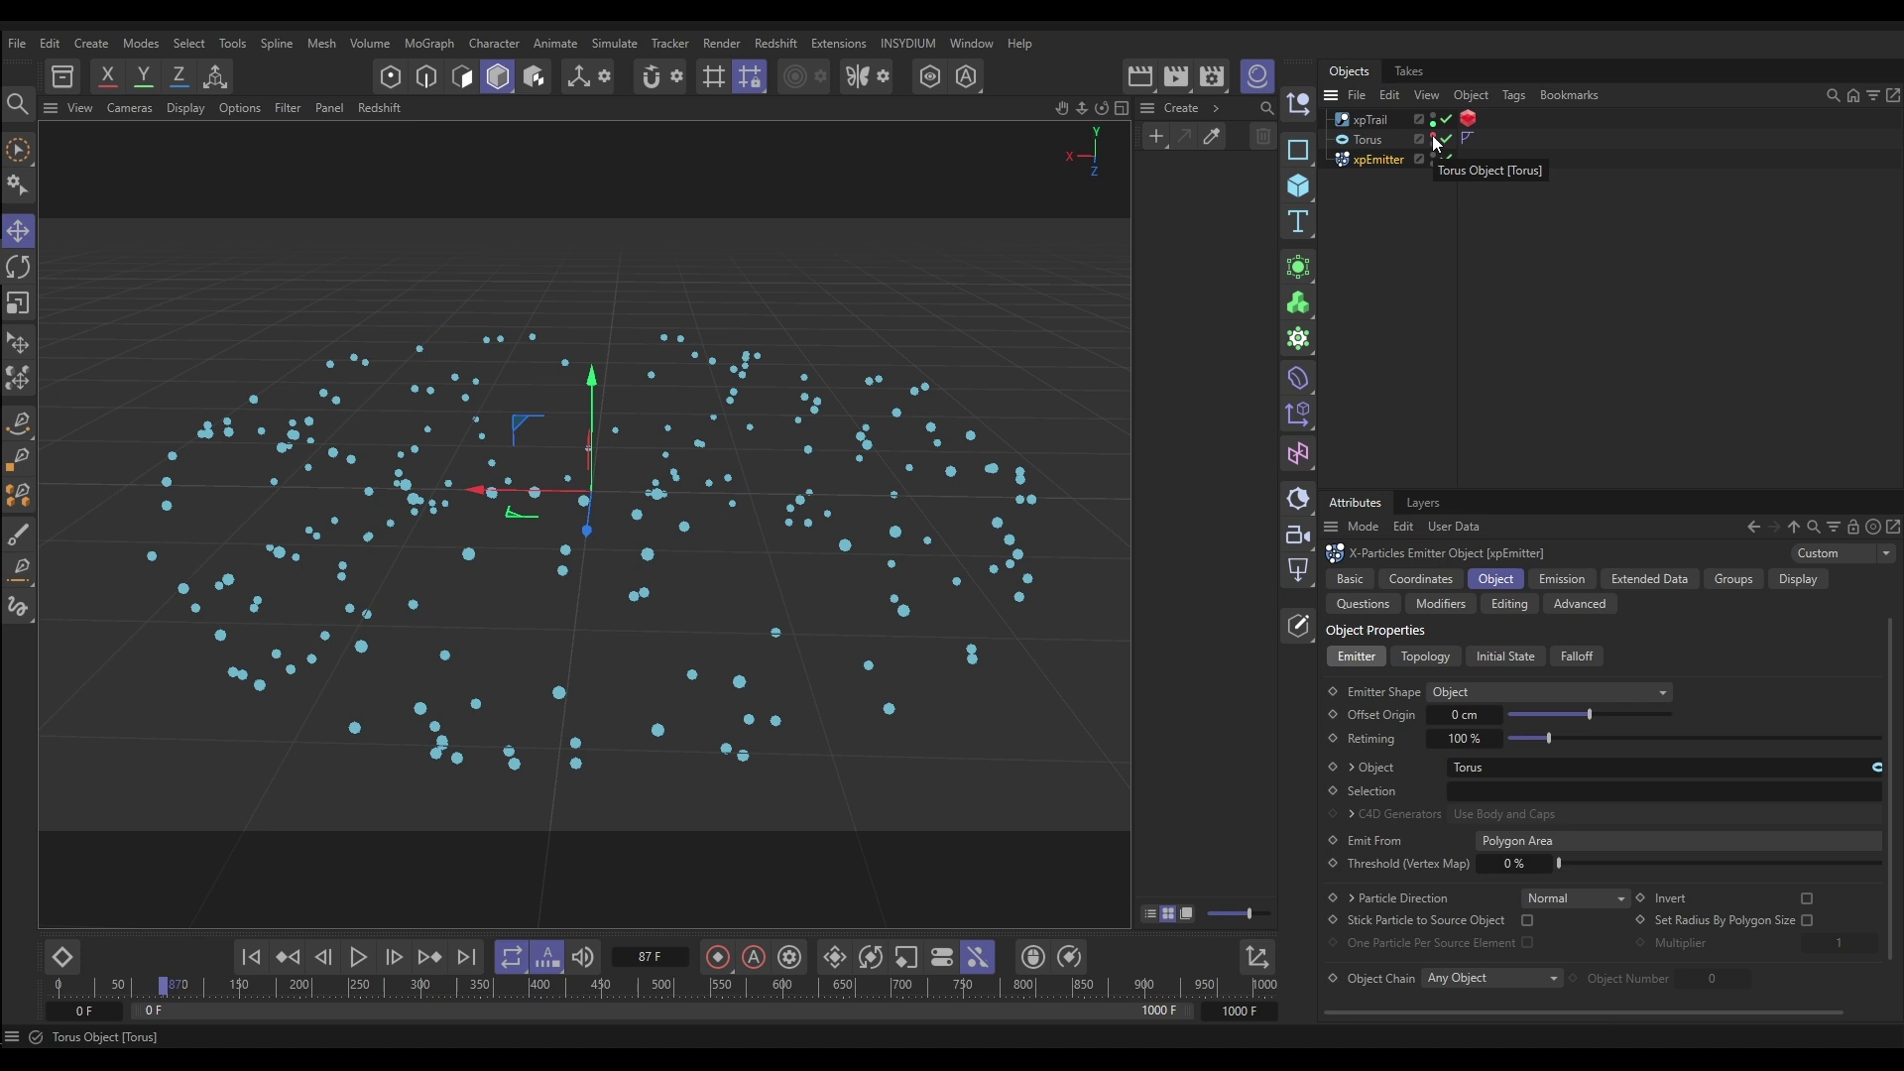
click(1433, 137)
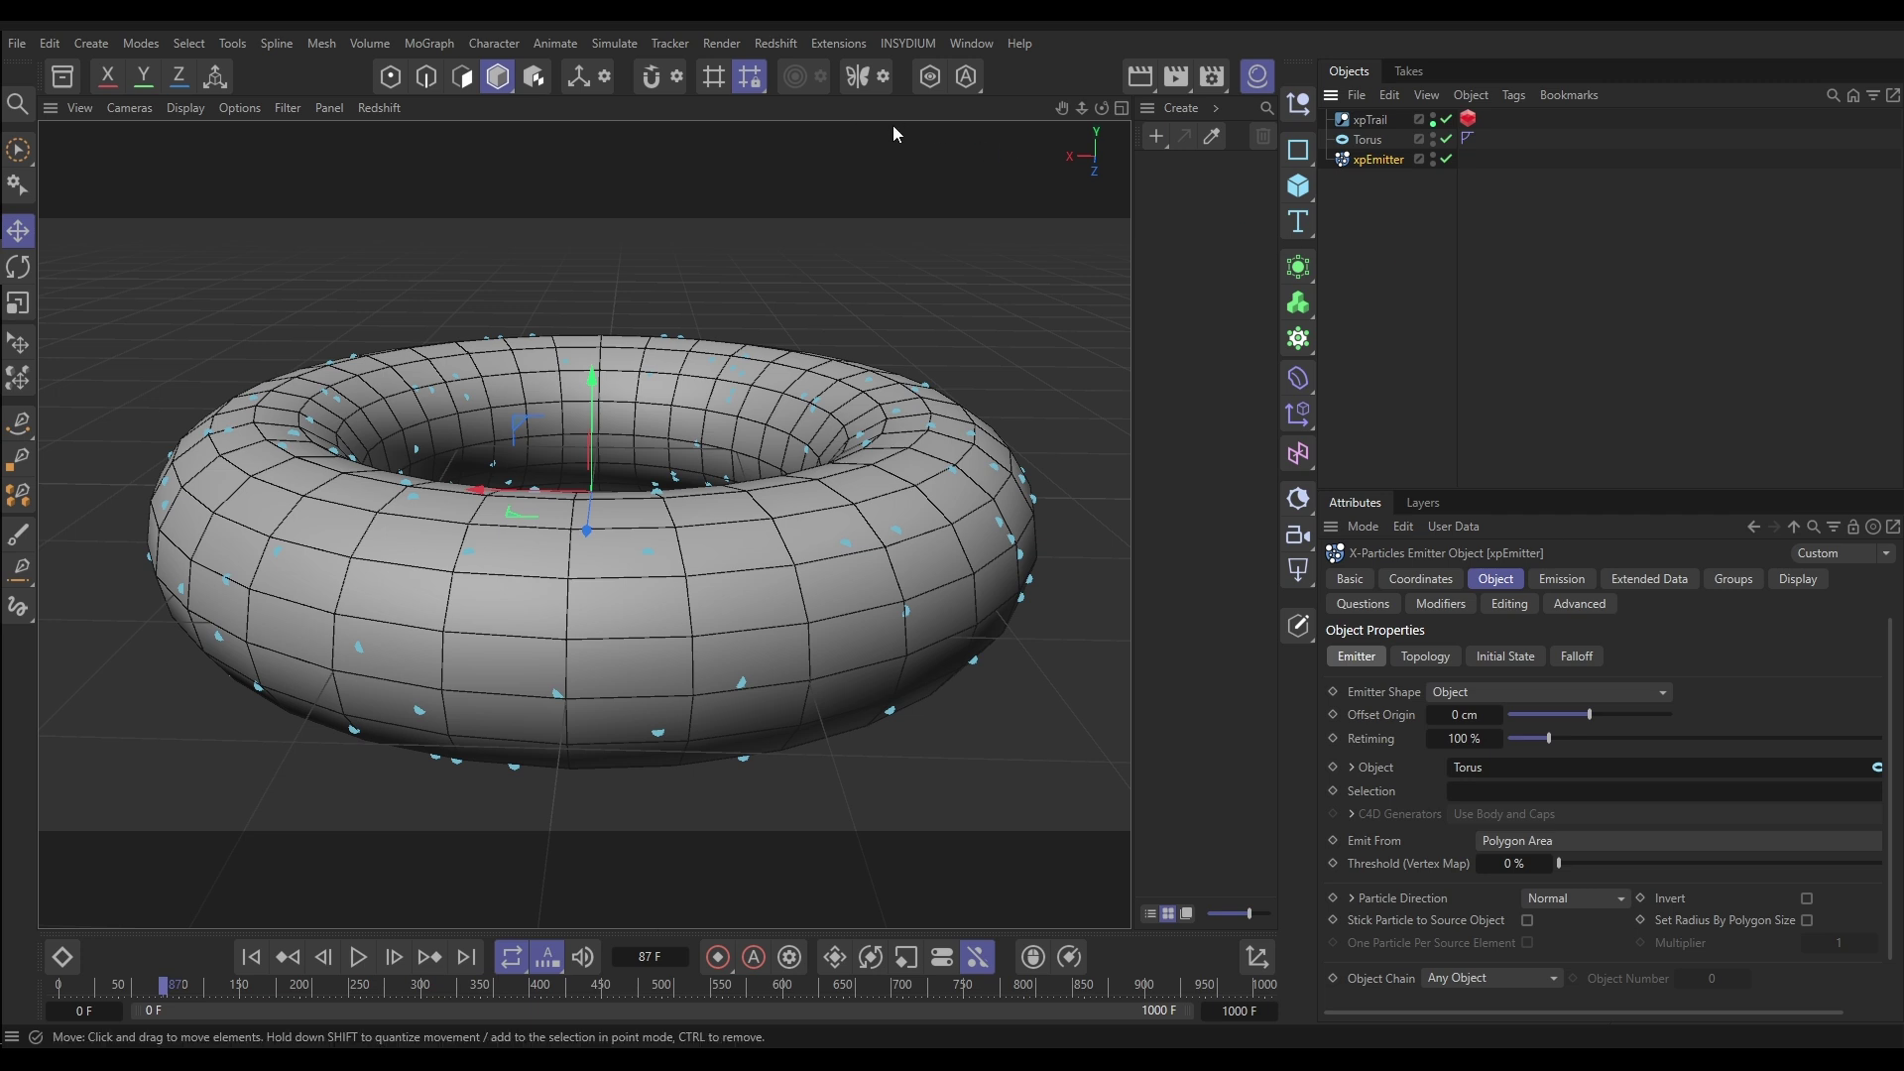
Add an Attractor force and move it along X to the right of the torus.
click(603, 42)
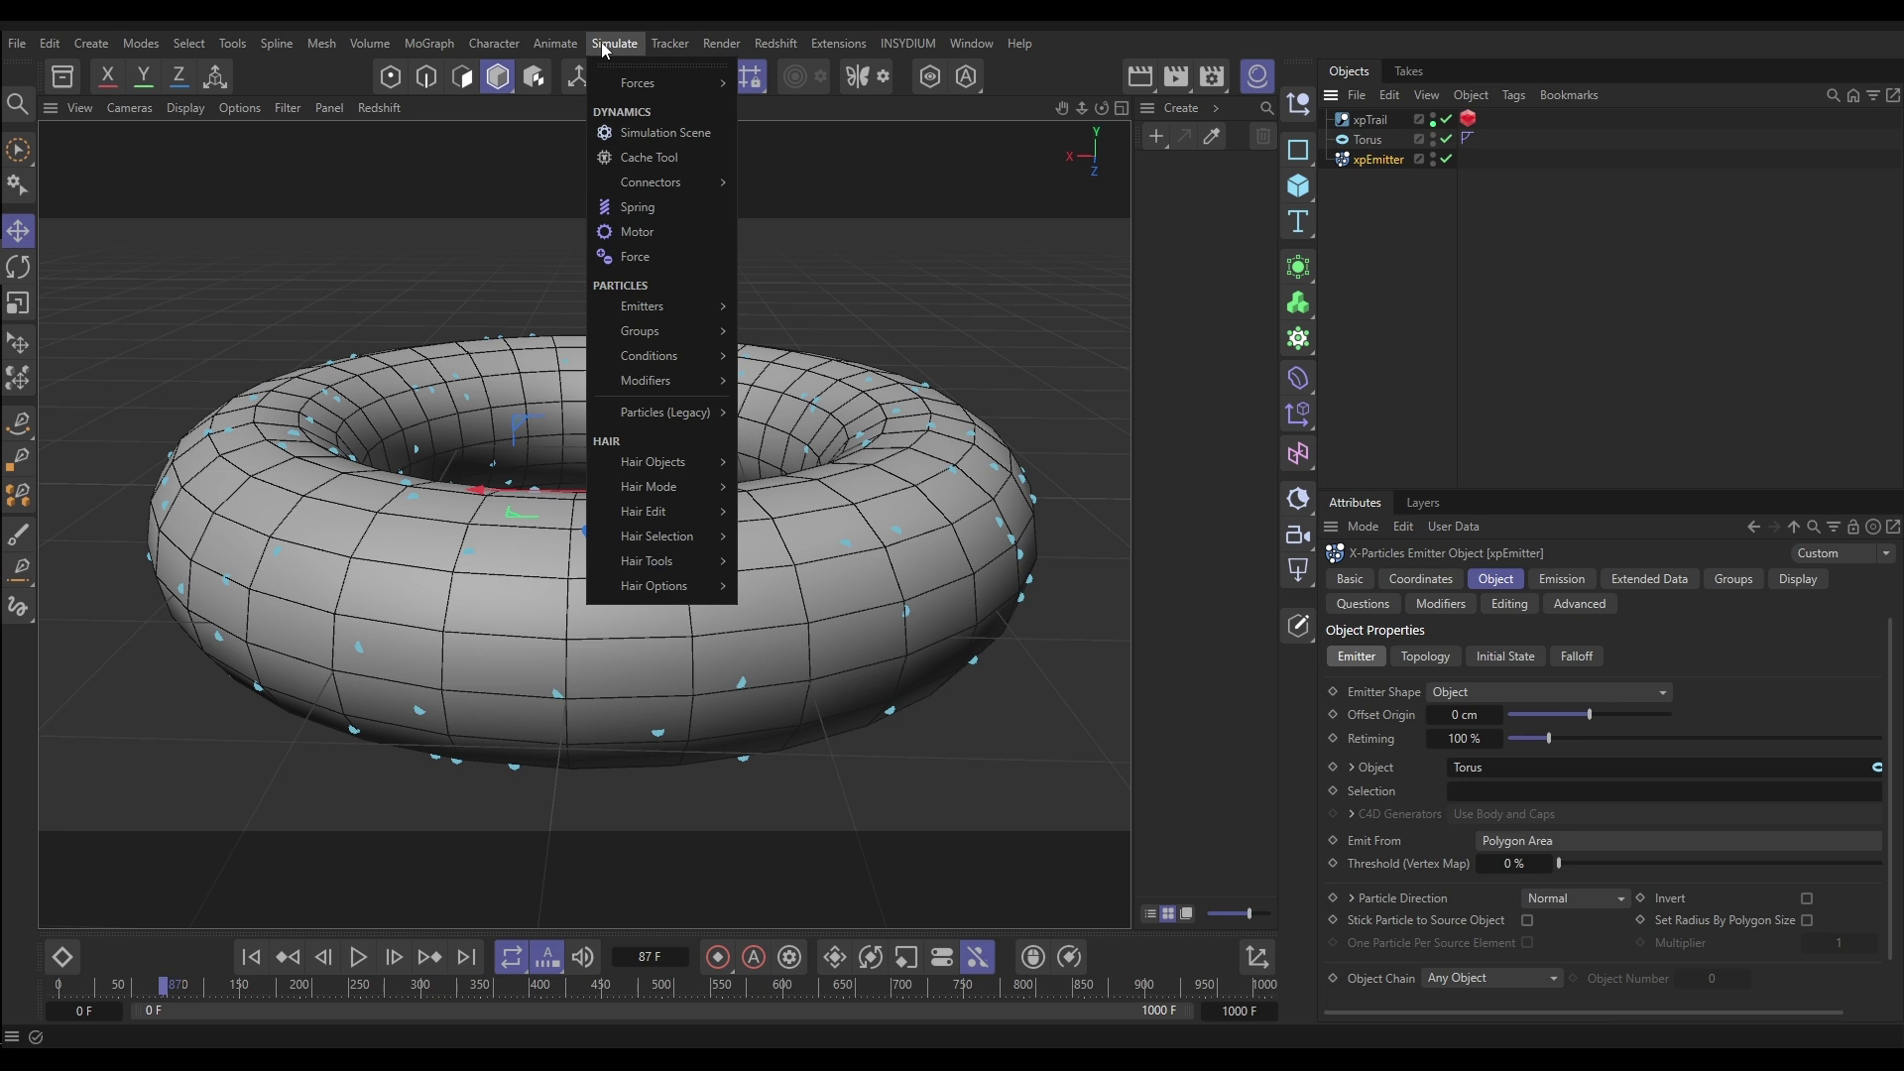
mouse_move(644, 87)
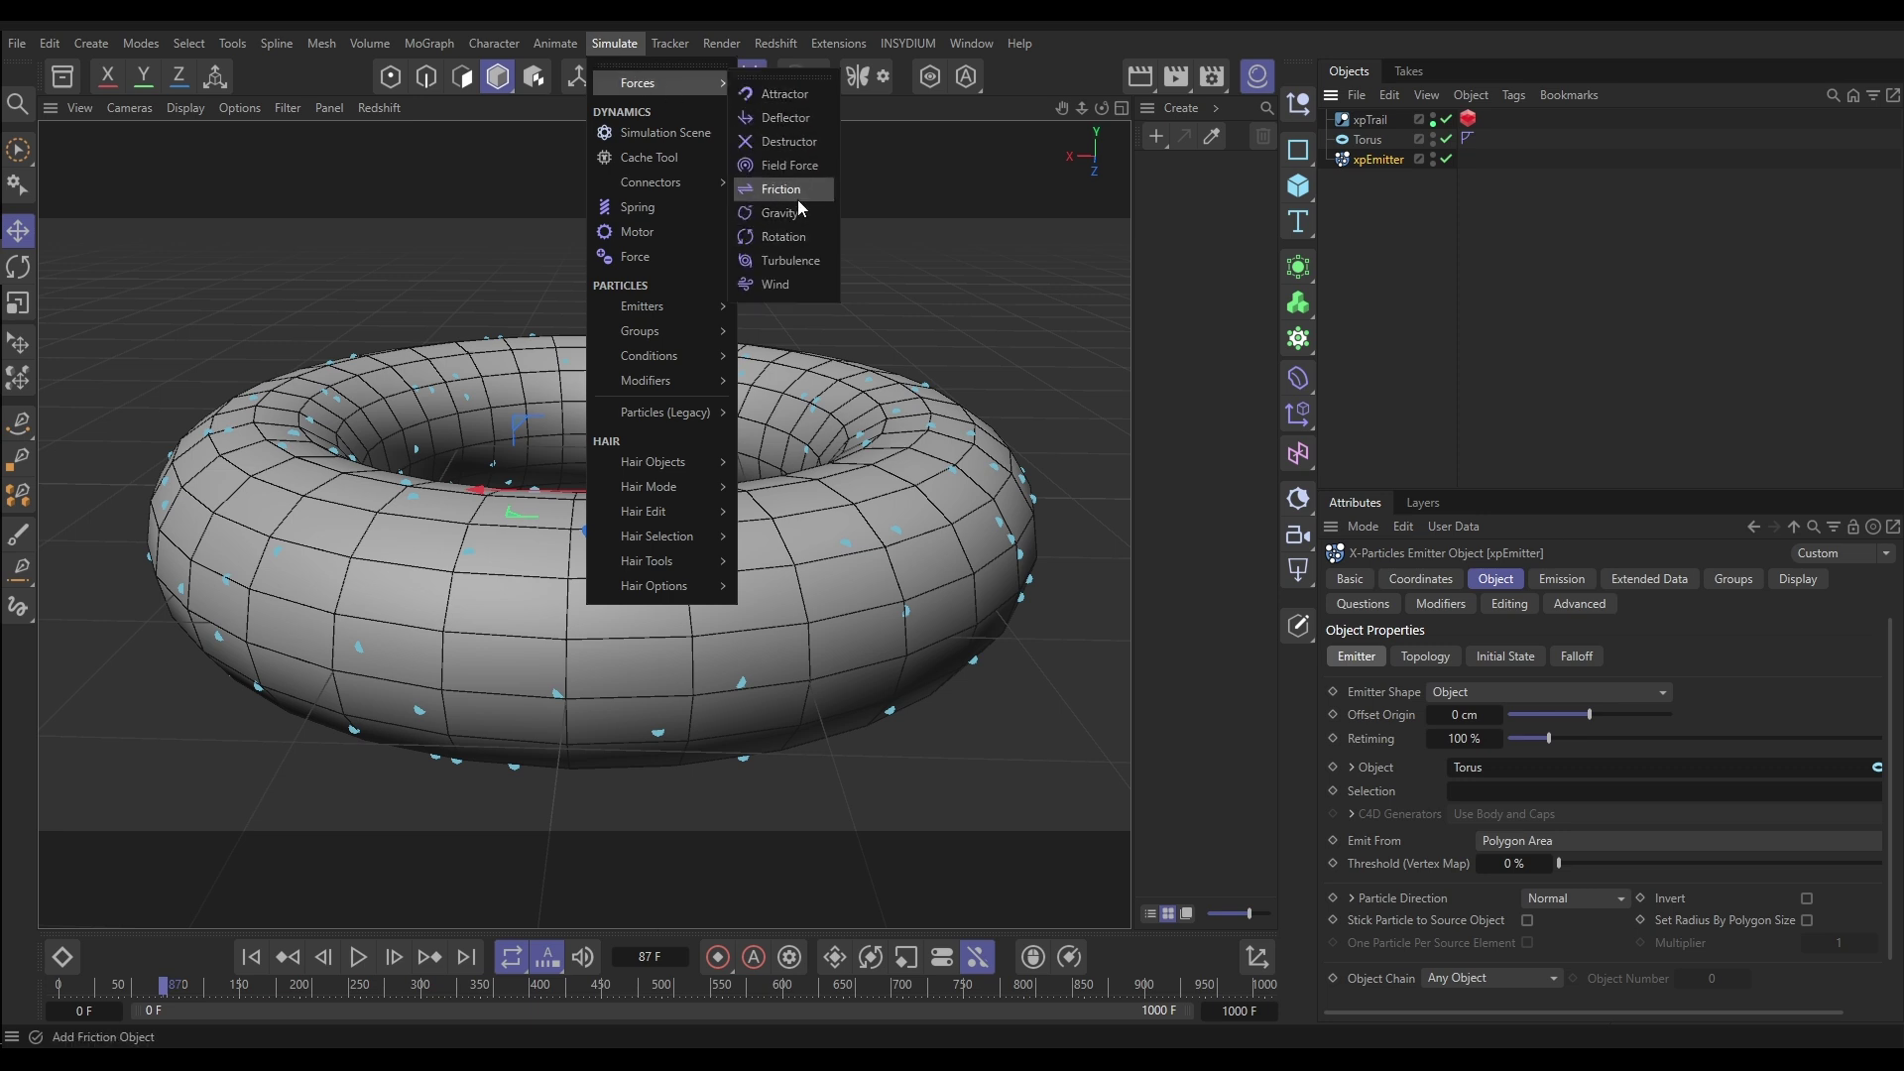
click(779, 96)
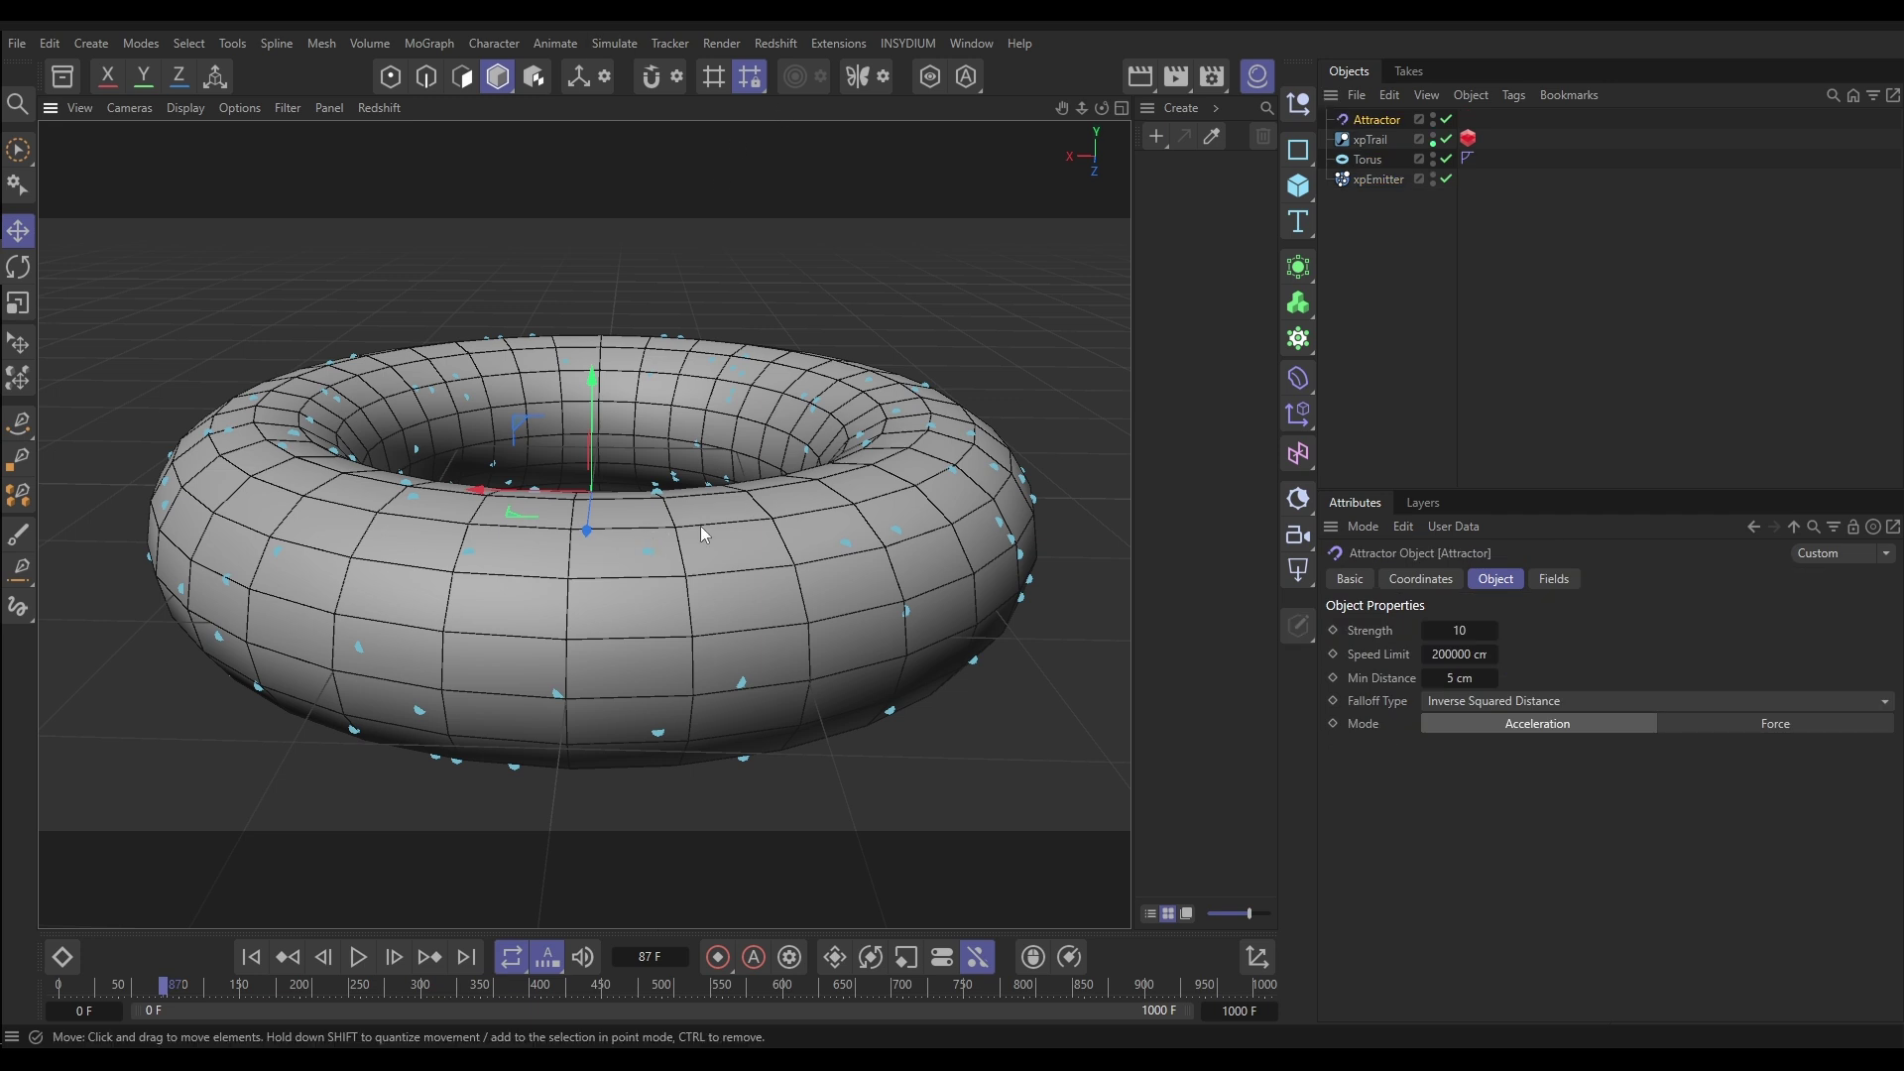
scroll(700, 526, down, 3)
alt+middle_drag(644, 496, 473, 622)
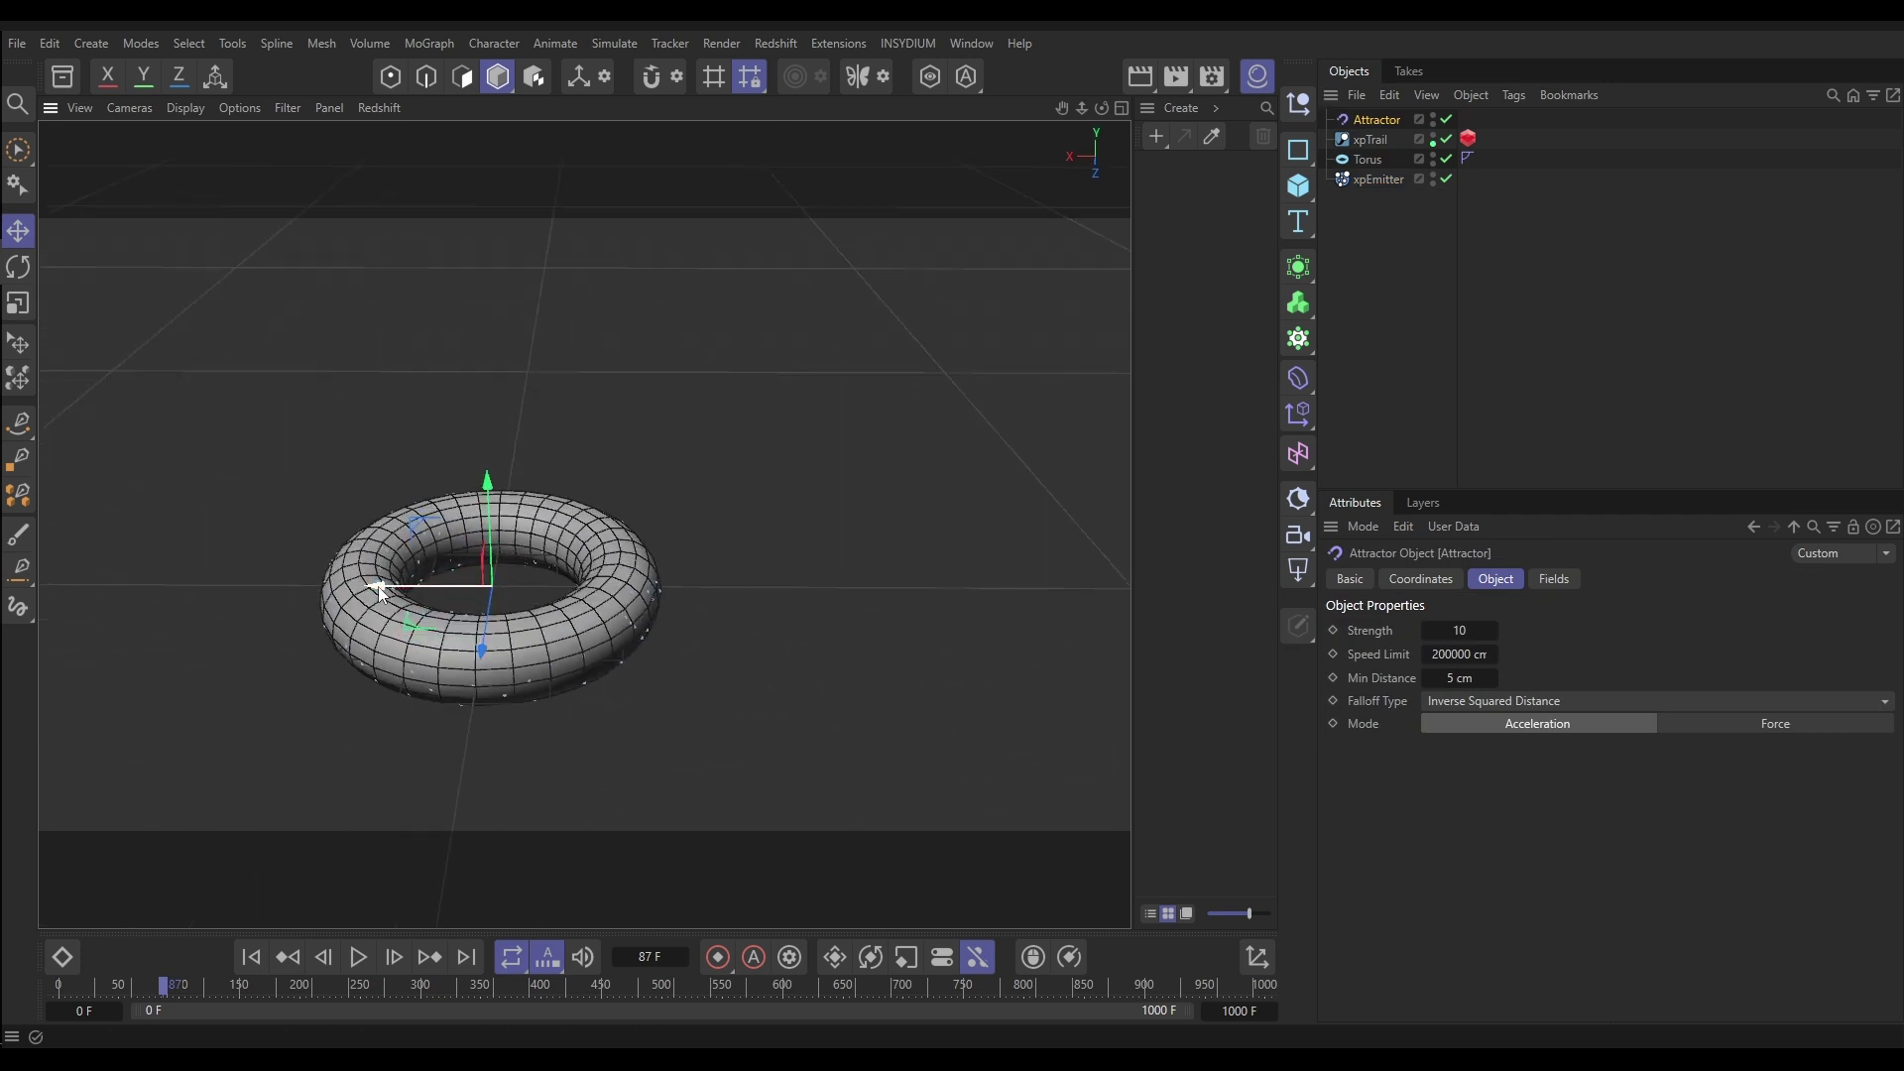
drag(377, 586, 746, 587)
Replay the simulation from the start to frame 194, then disable xpTrail.
click(252, 955)
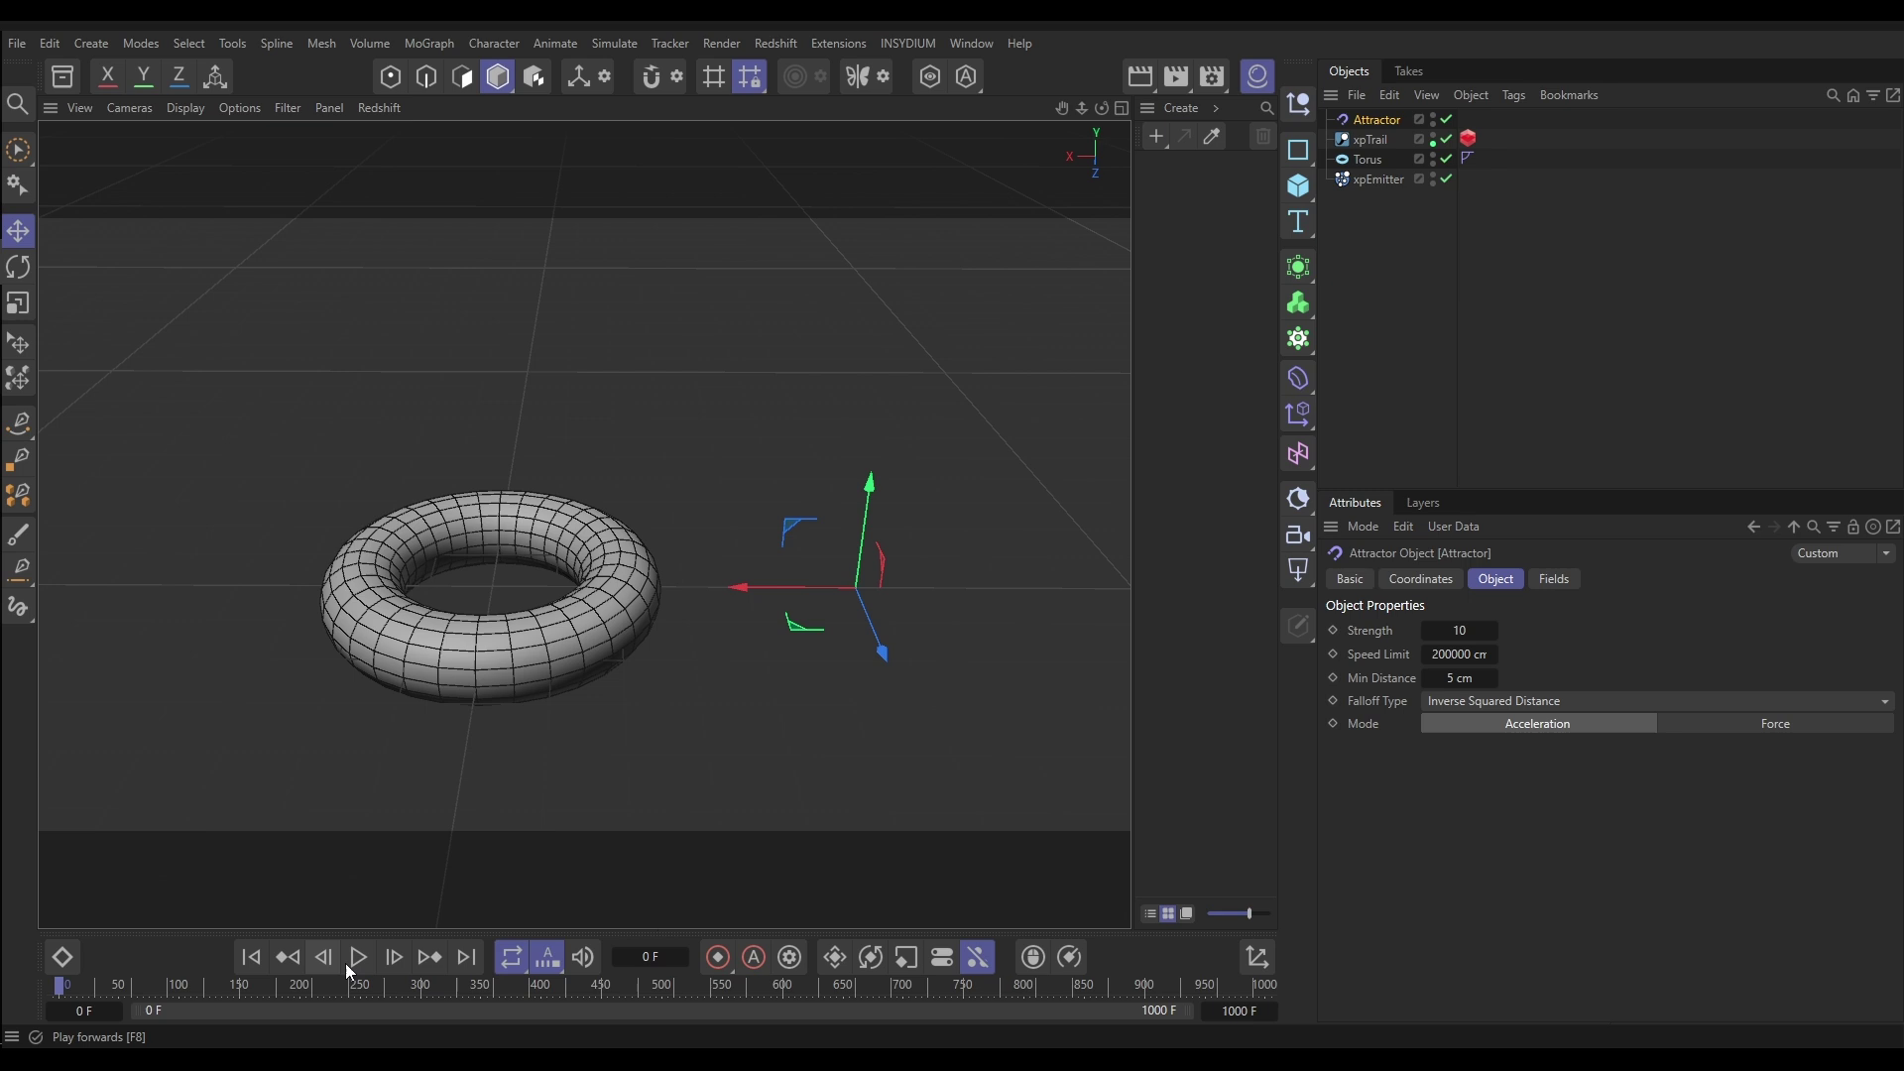
click(358, 956)
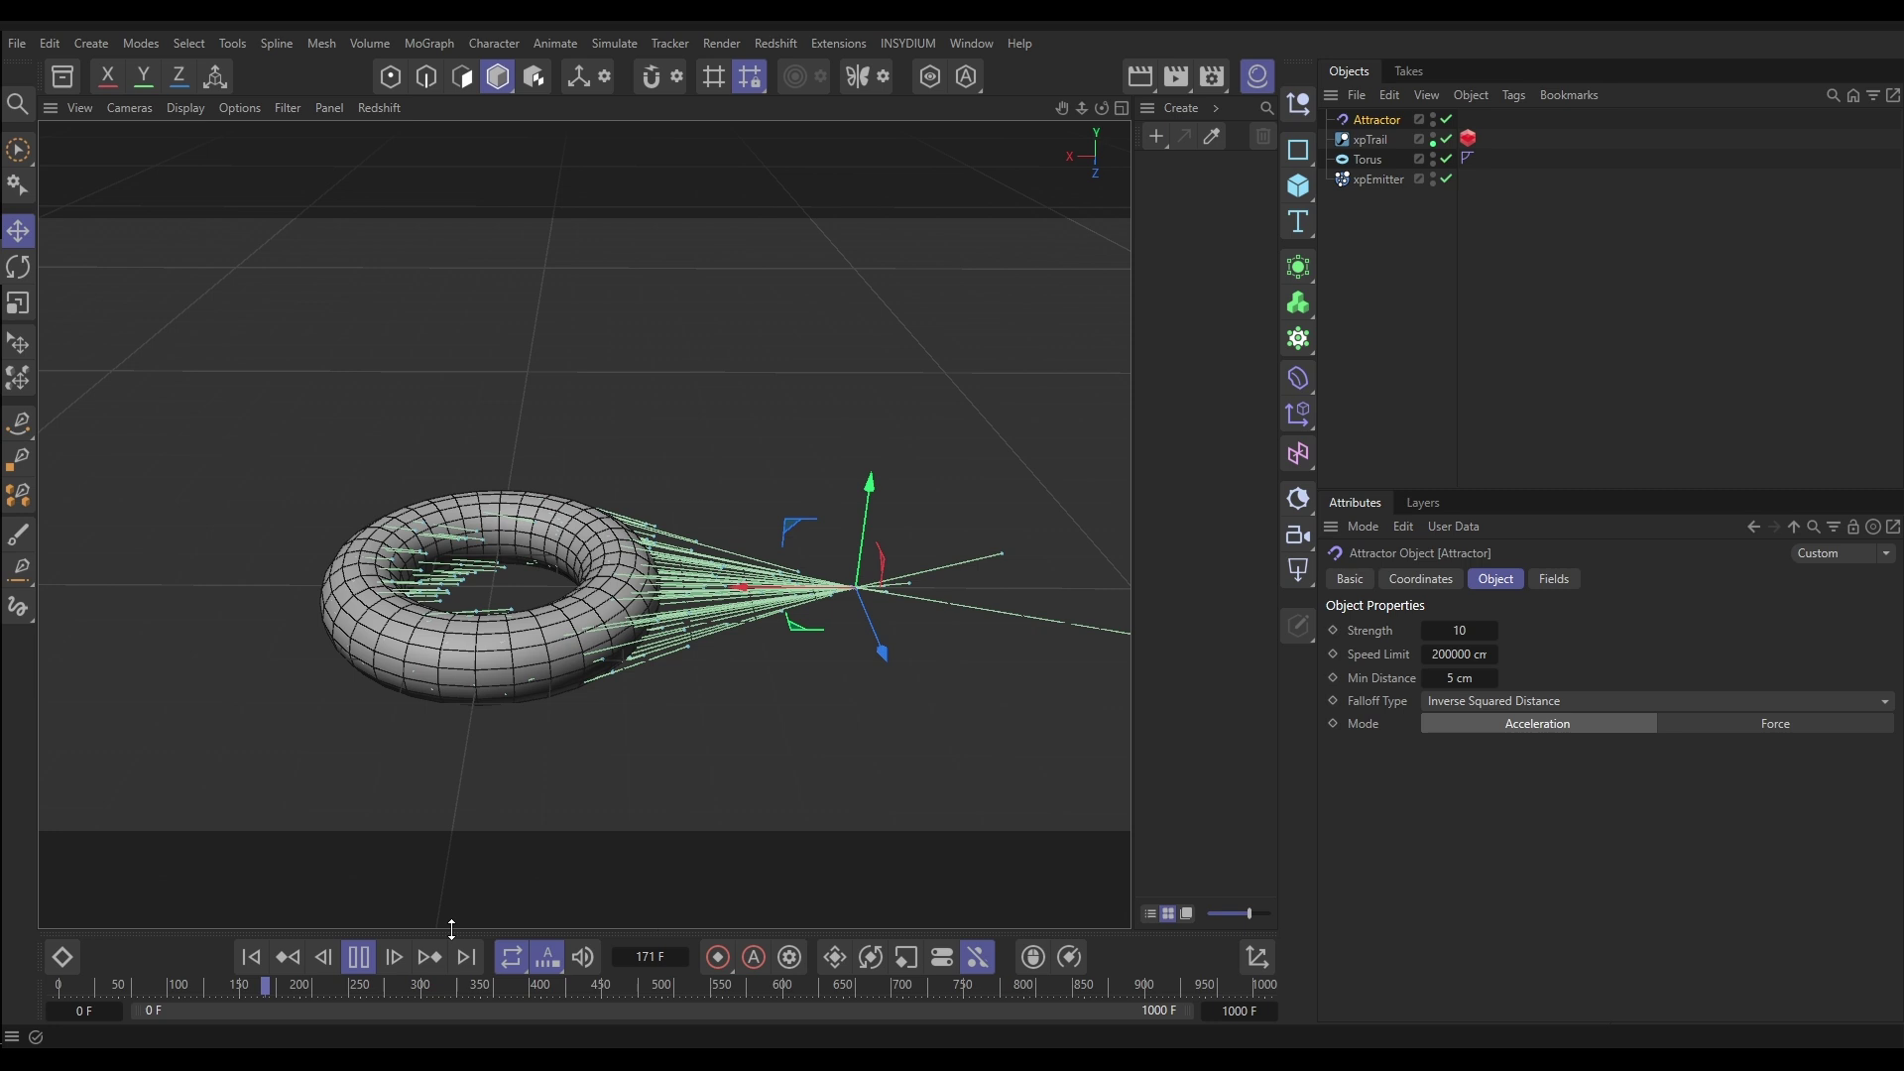
click(349, 957)
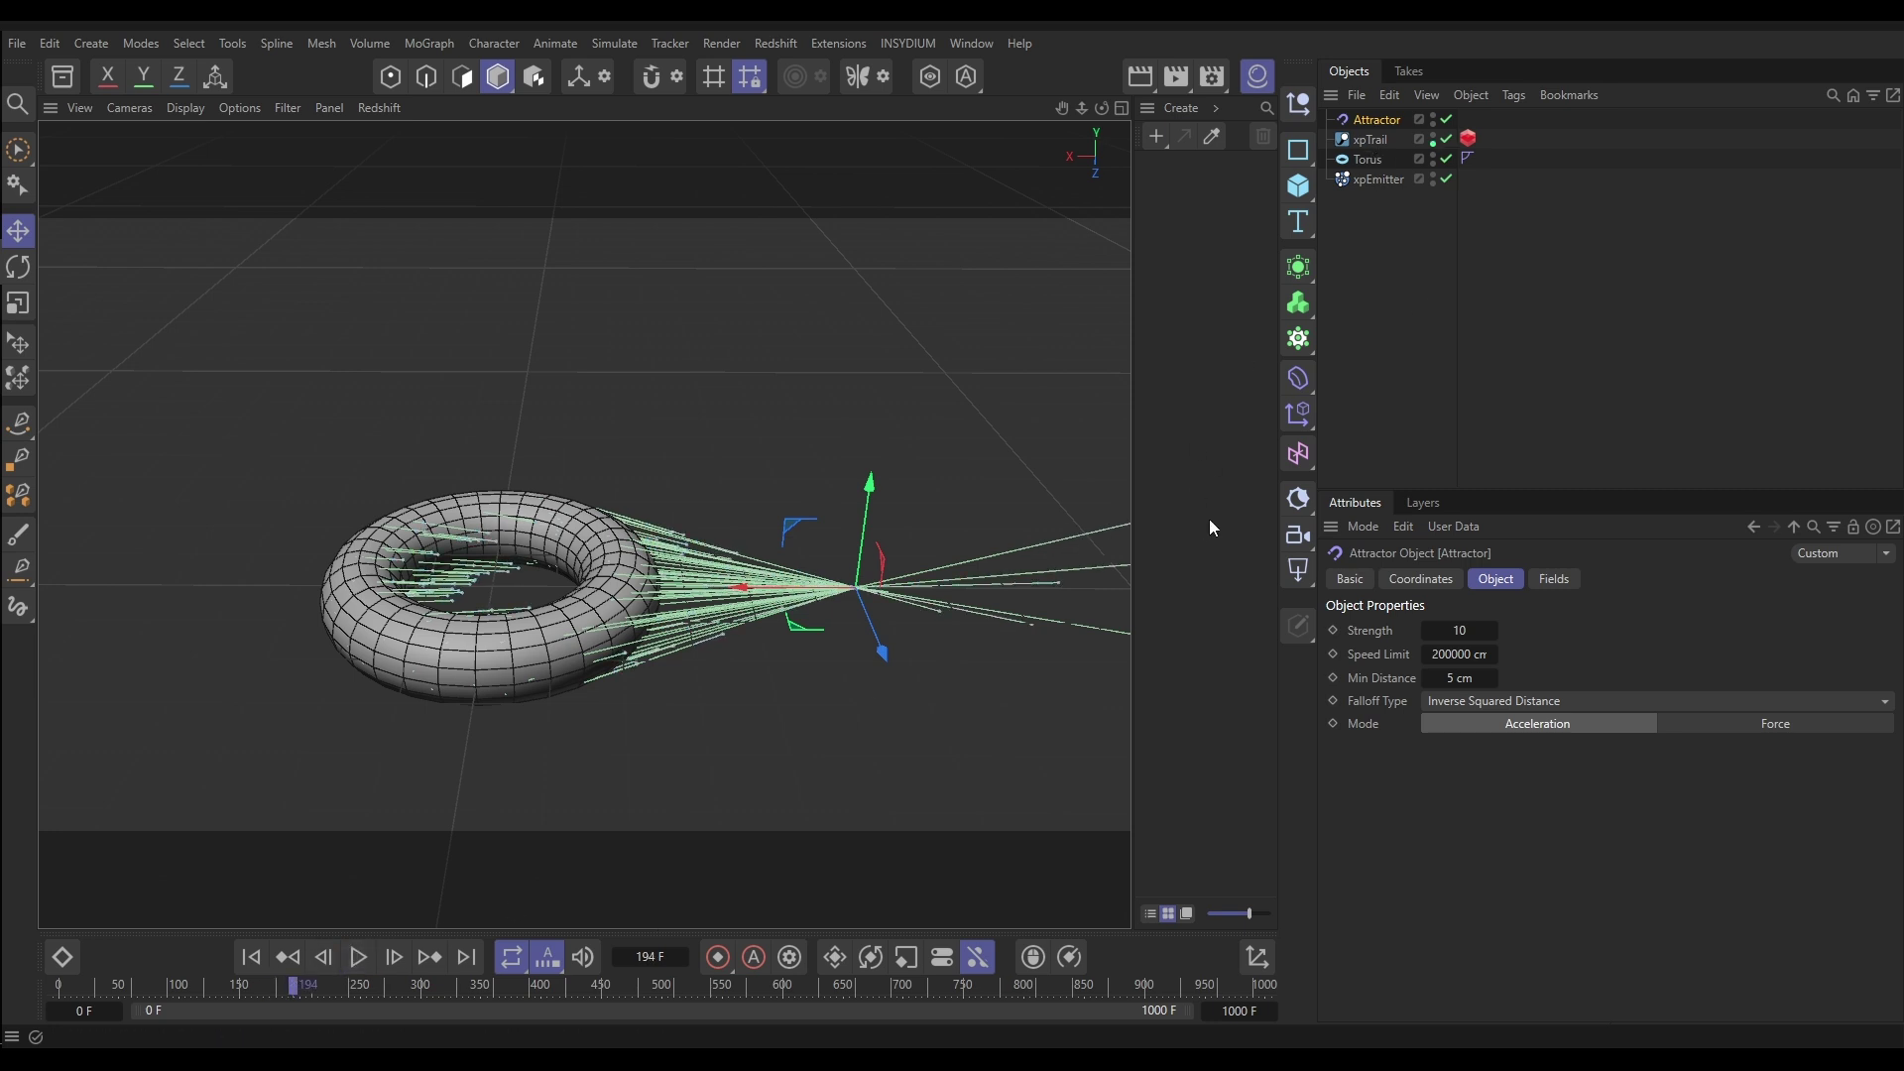
click(1447, 140)
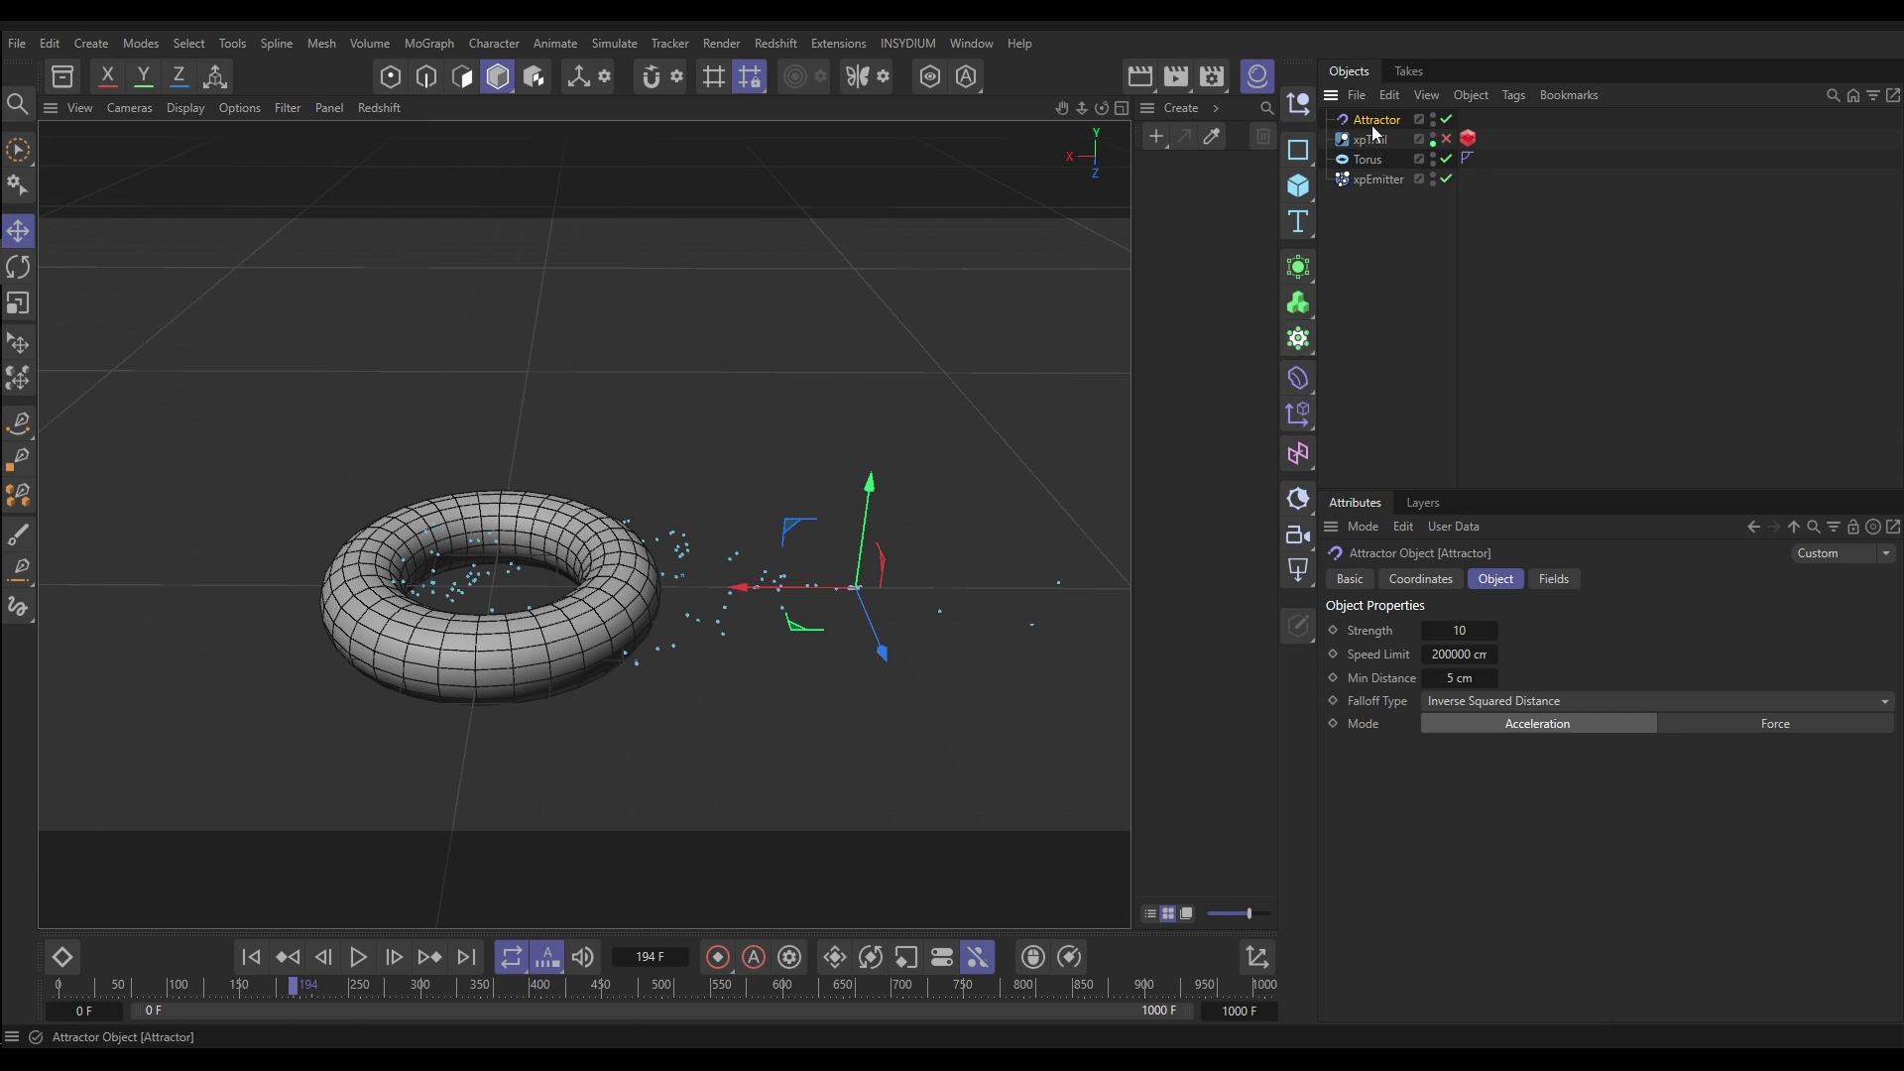
Delete the Attractor, rewind to frame 0, add a Field Force, and hide the Torus.
key(Delete)
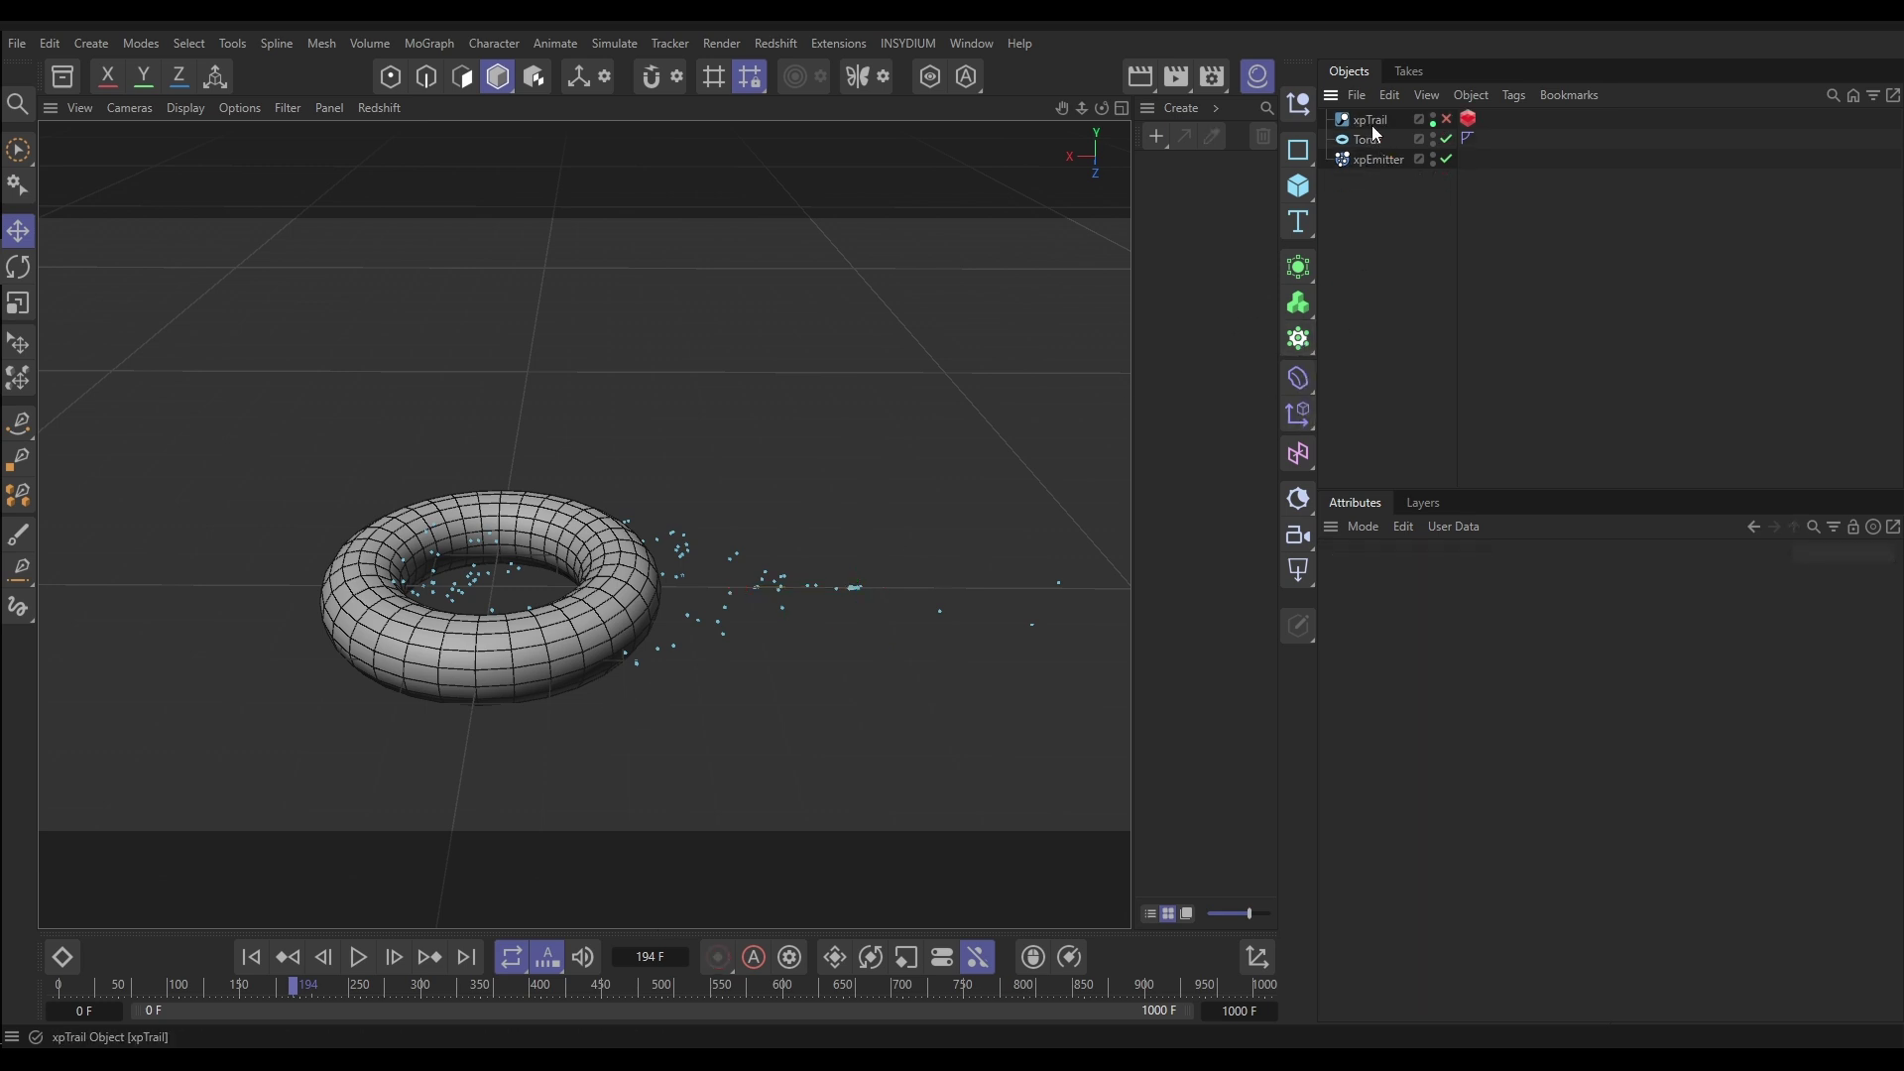
click(249, 958)
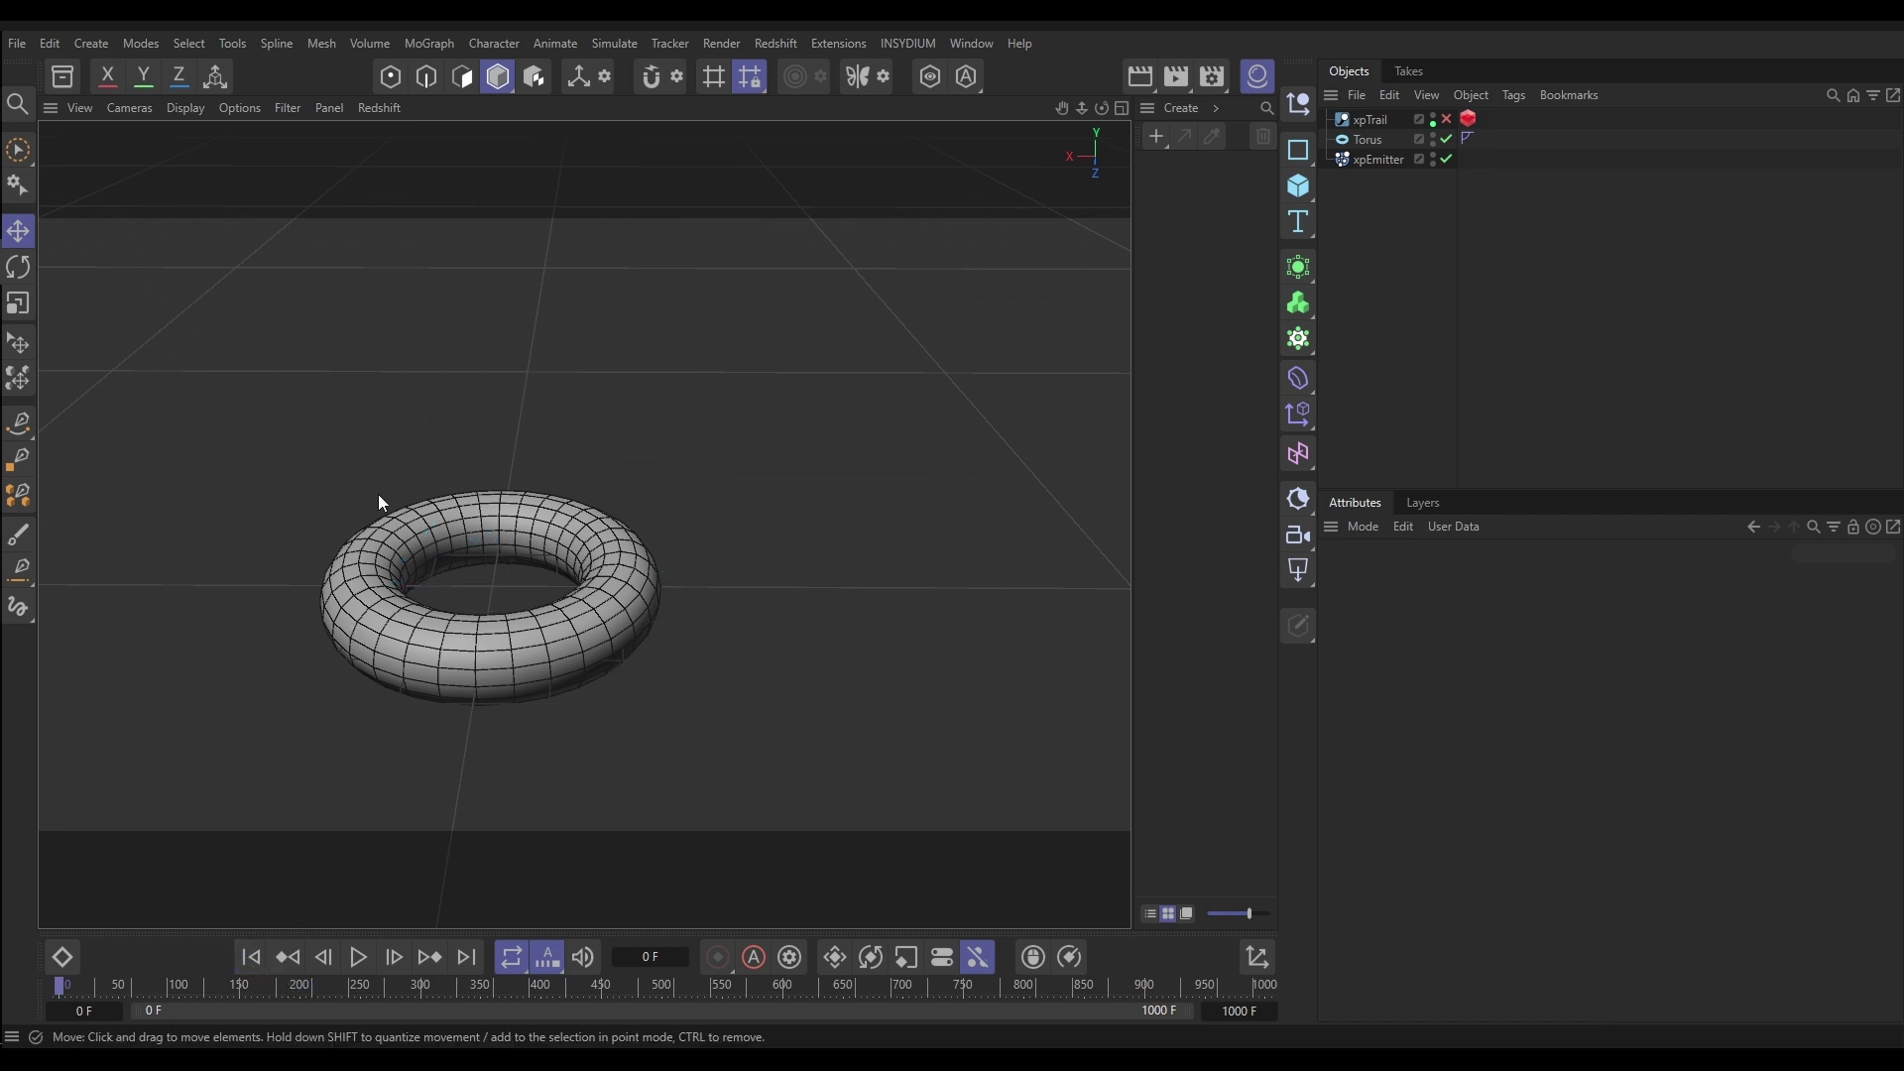
click(613, 44)
mouse_move(635, 84)
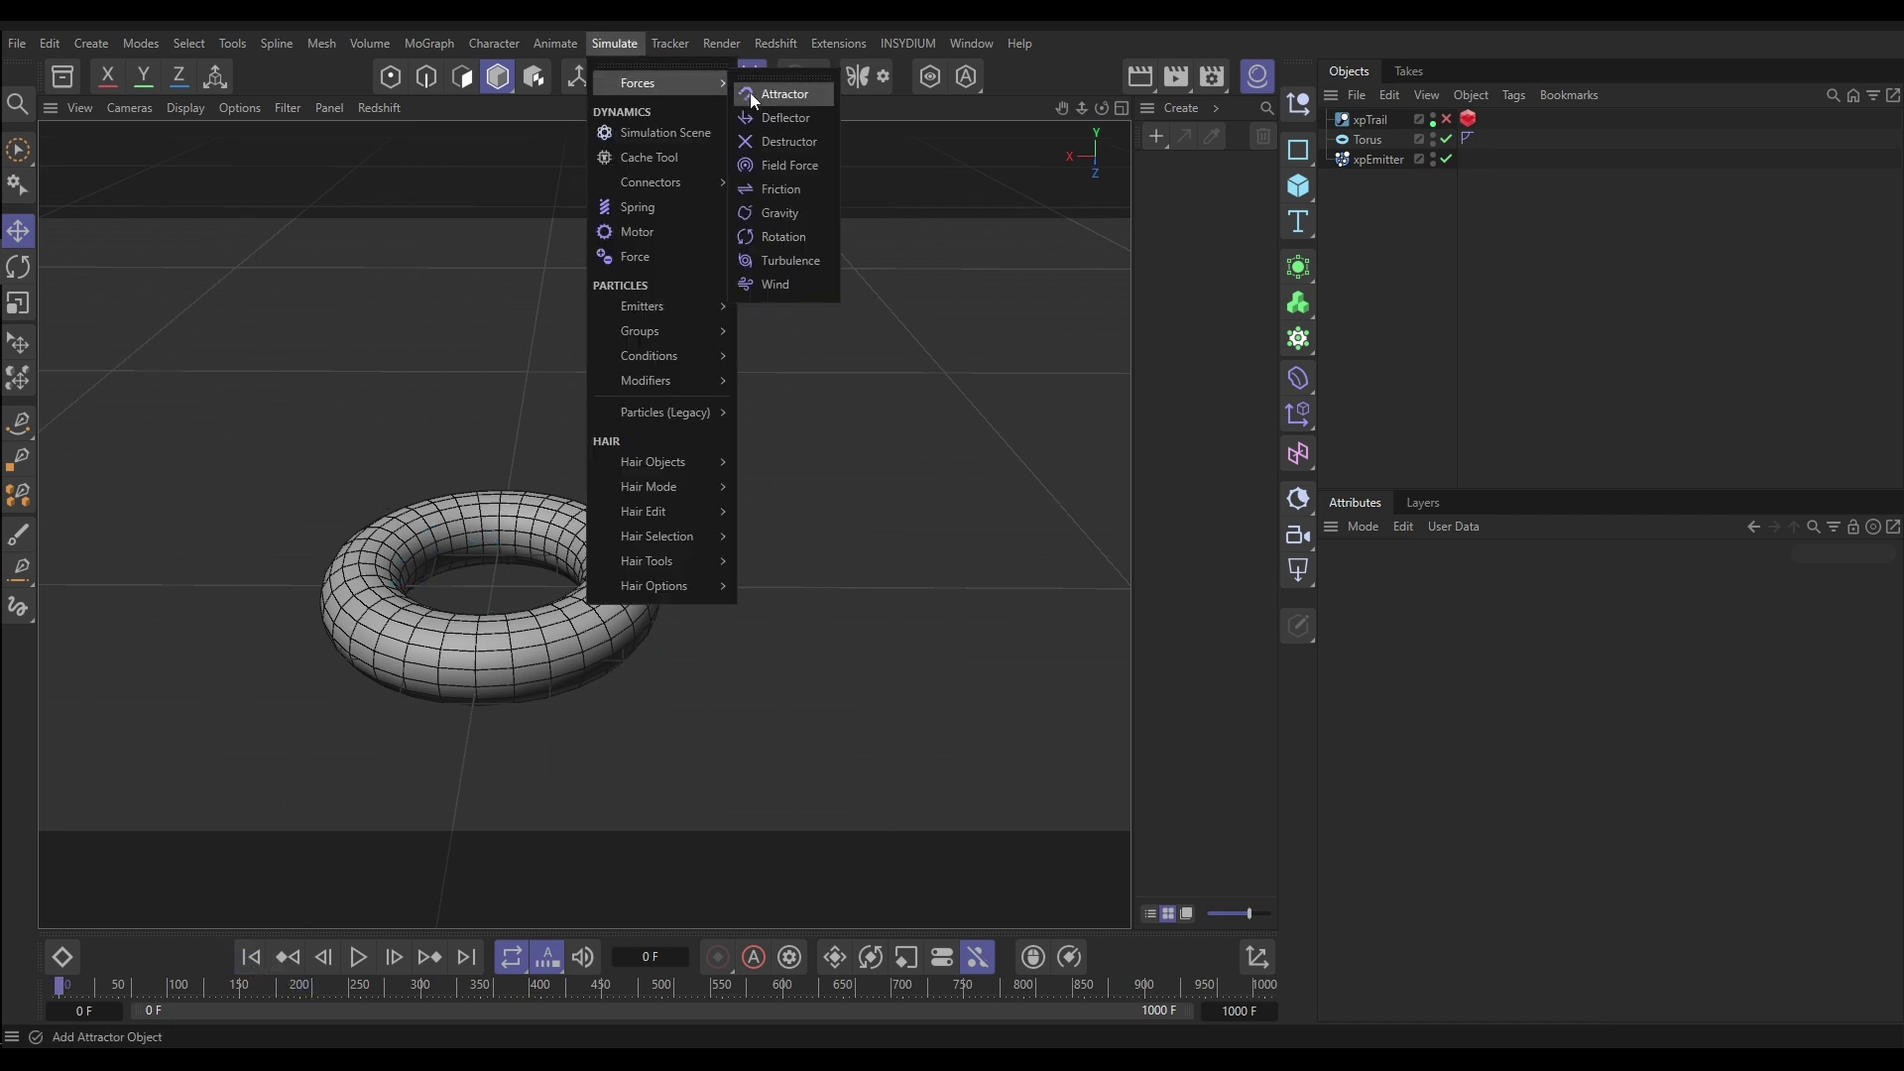
click(789, 166)
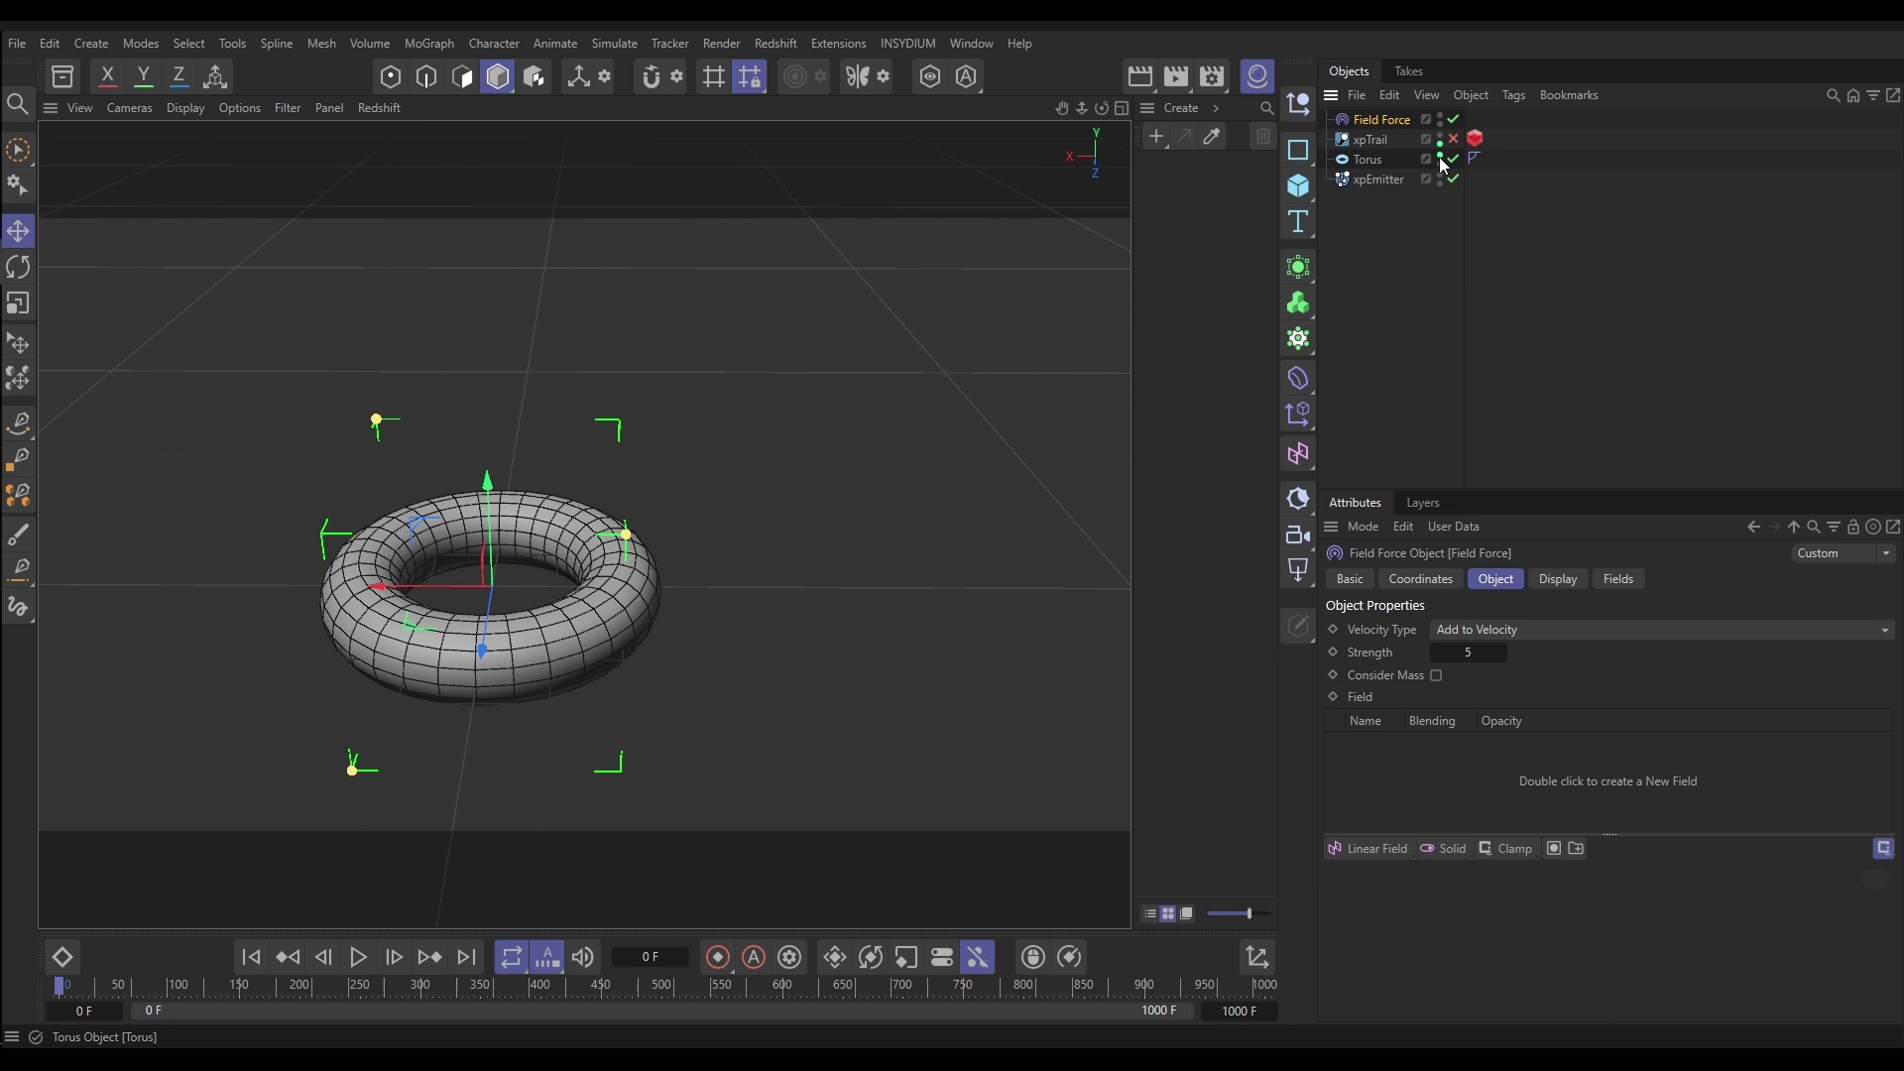
double_click(1441, 157)
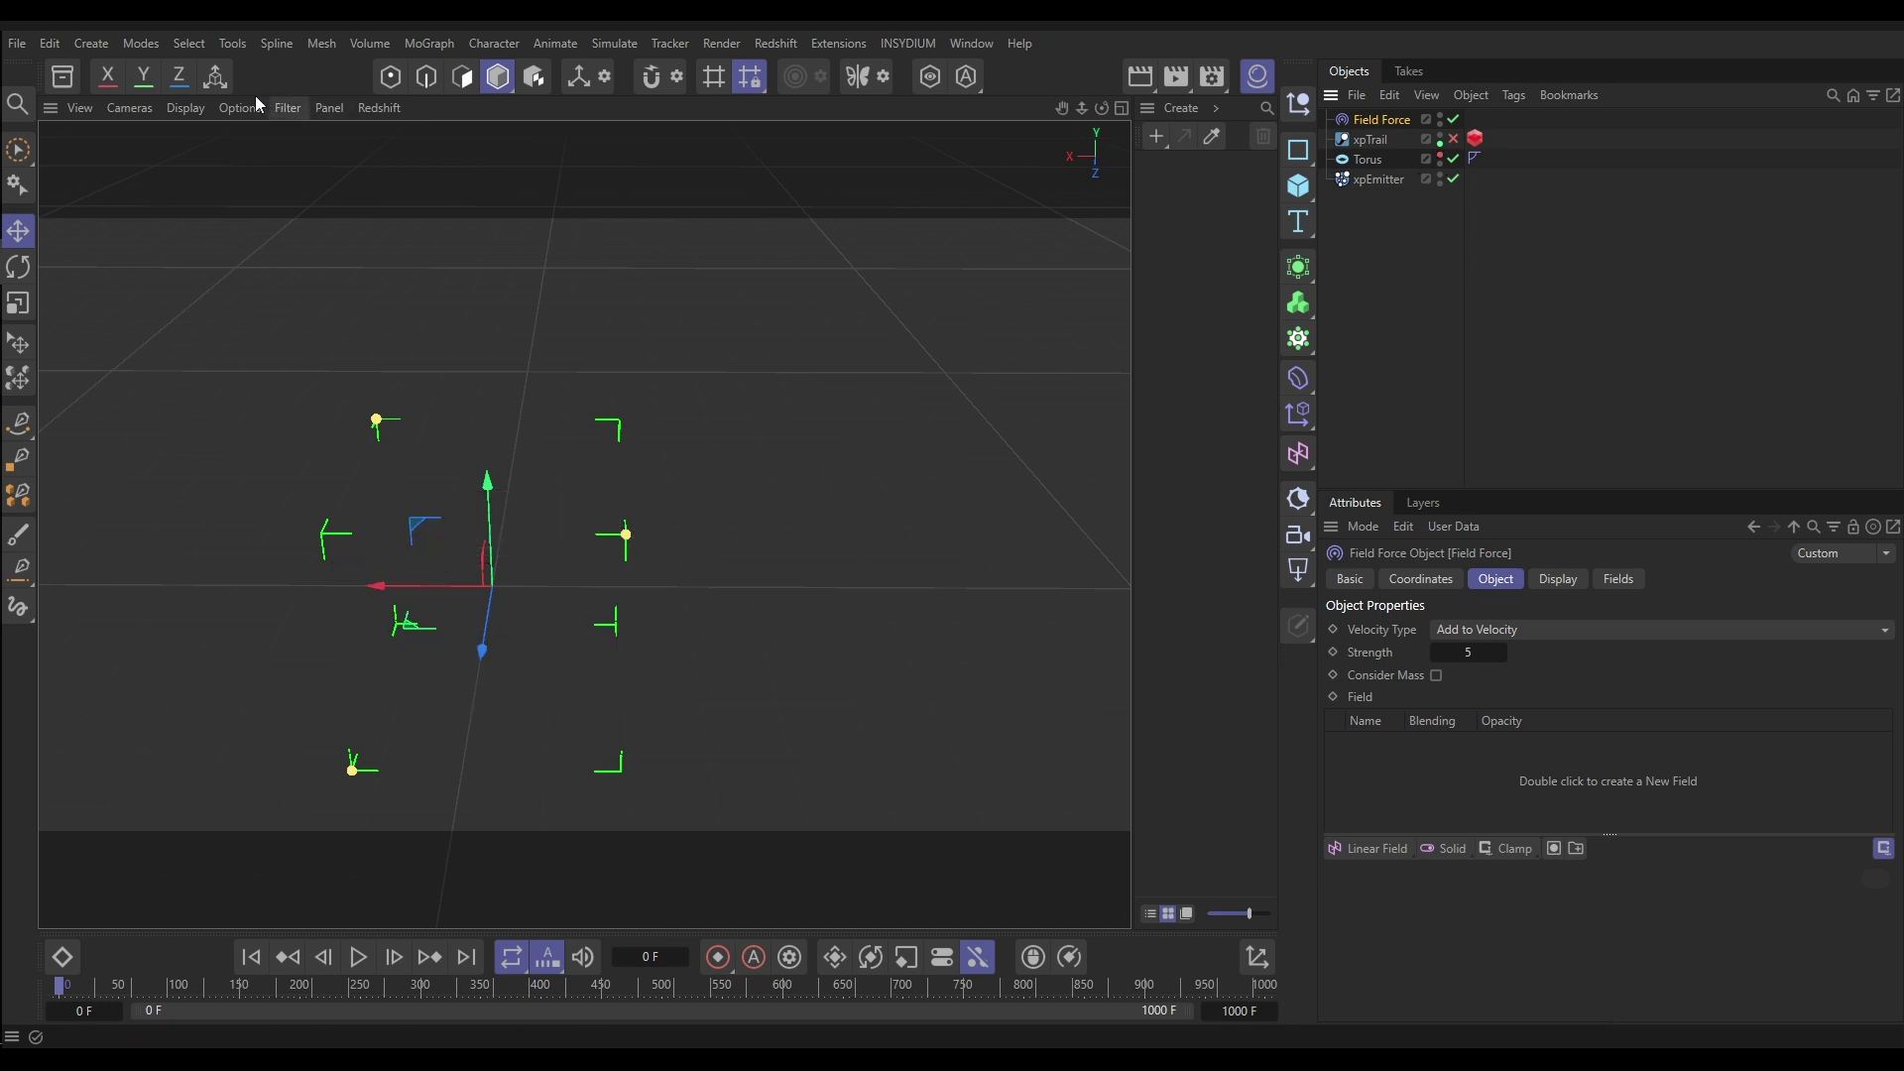
Add a Random Field to the scene.
click(94, 45)
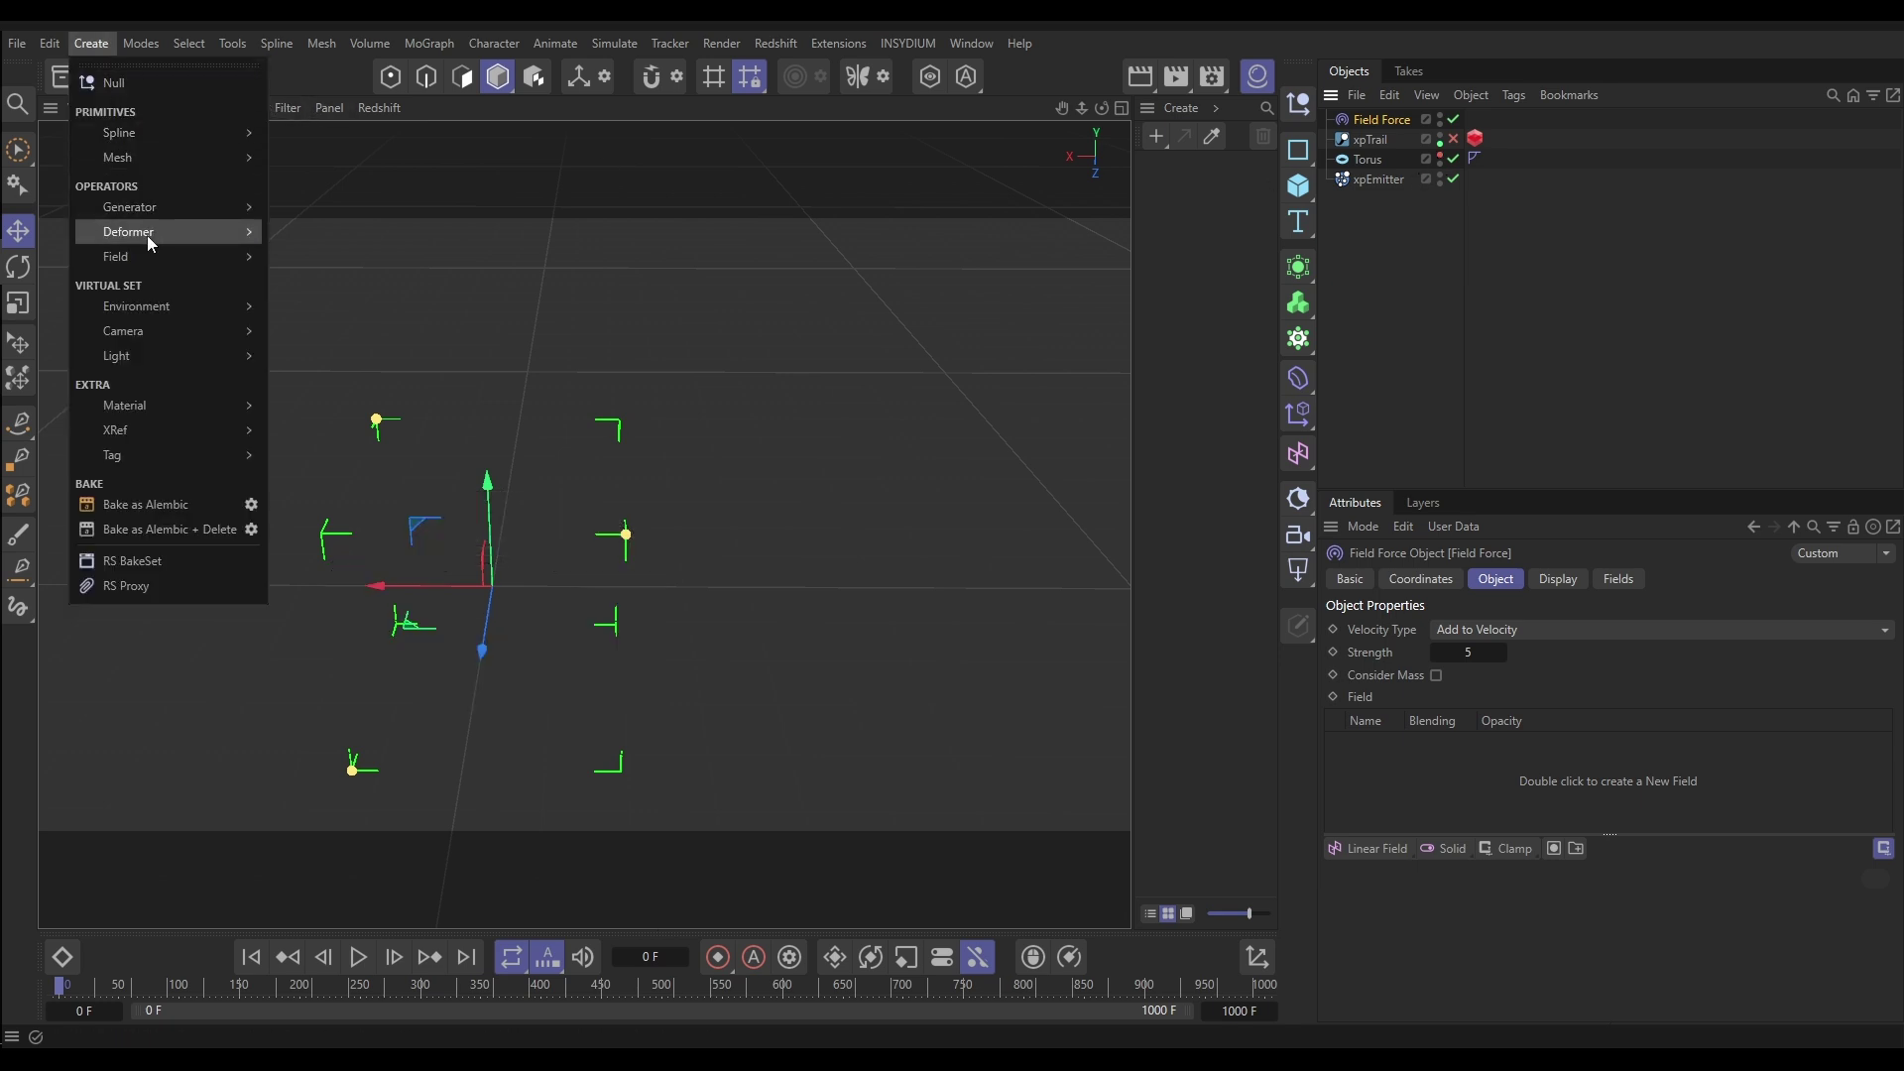
mouse_move(204, 260)
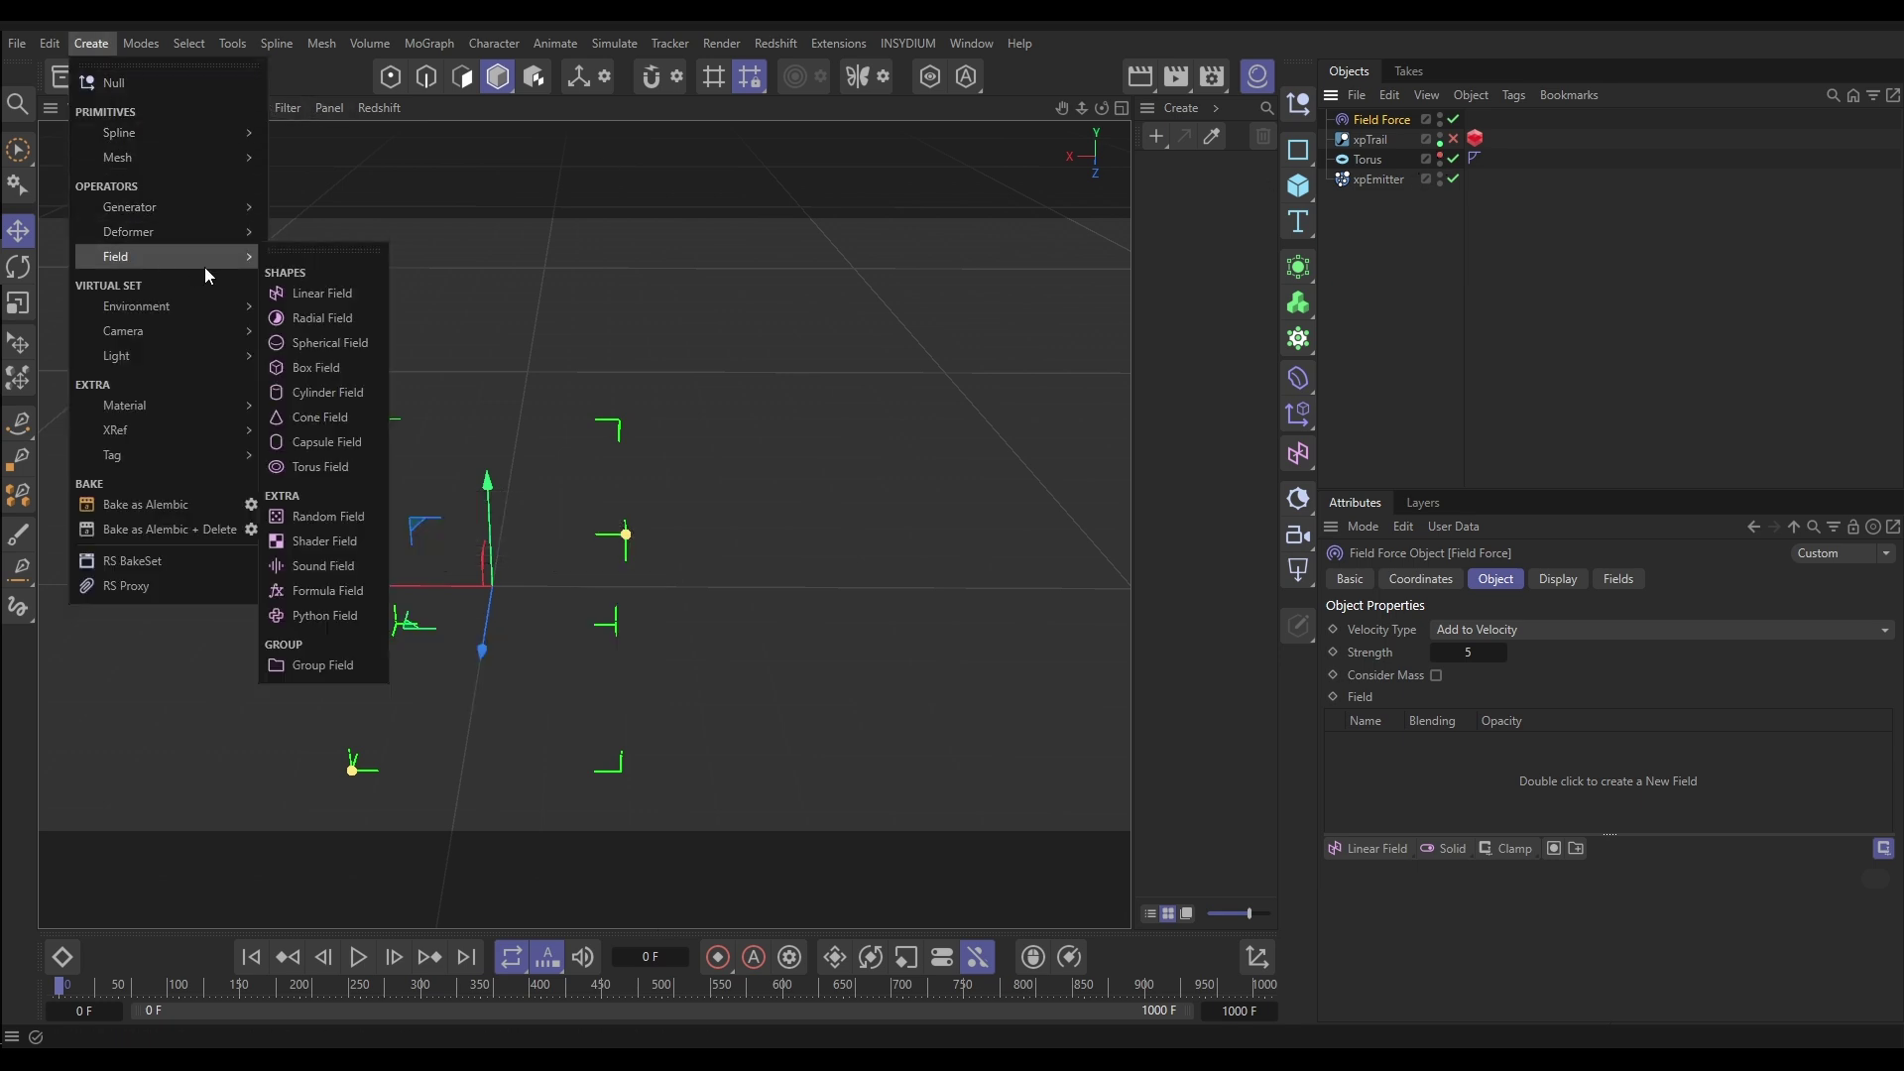
click(331, 514)
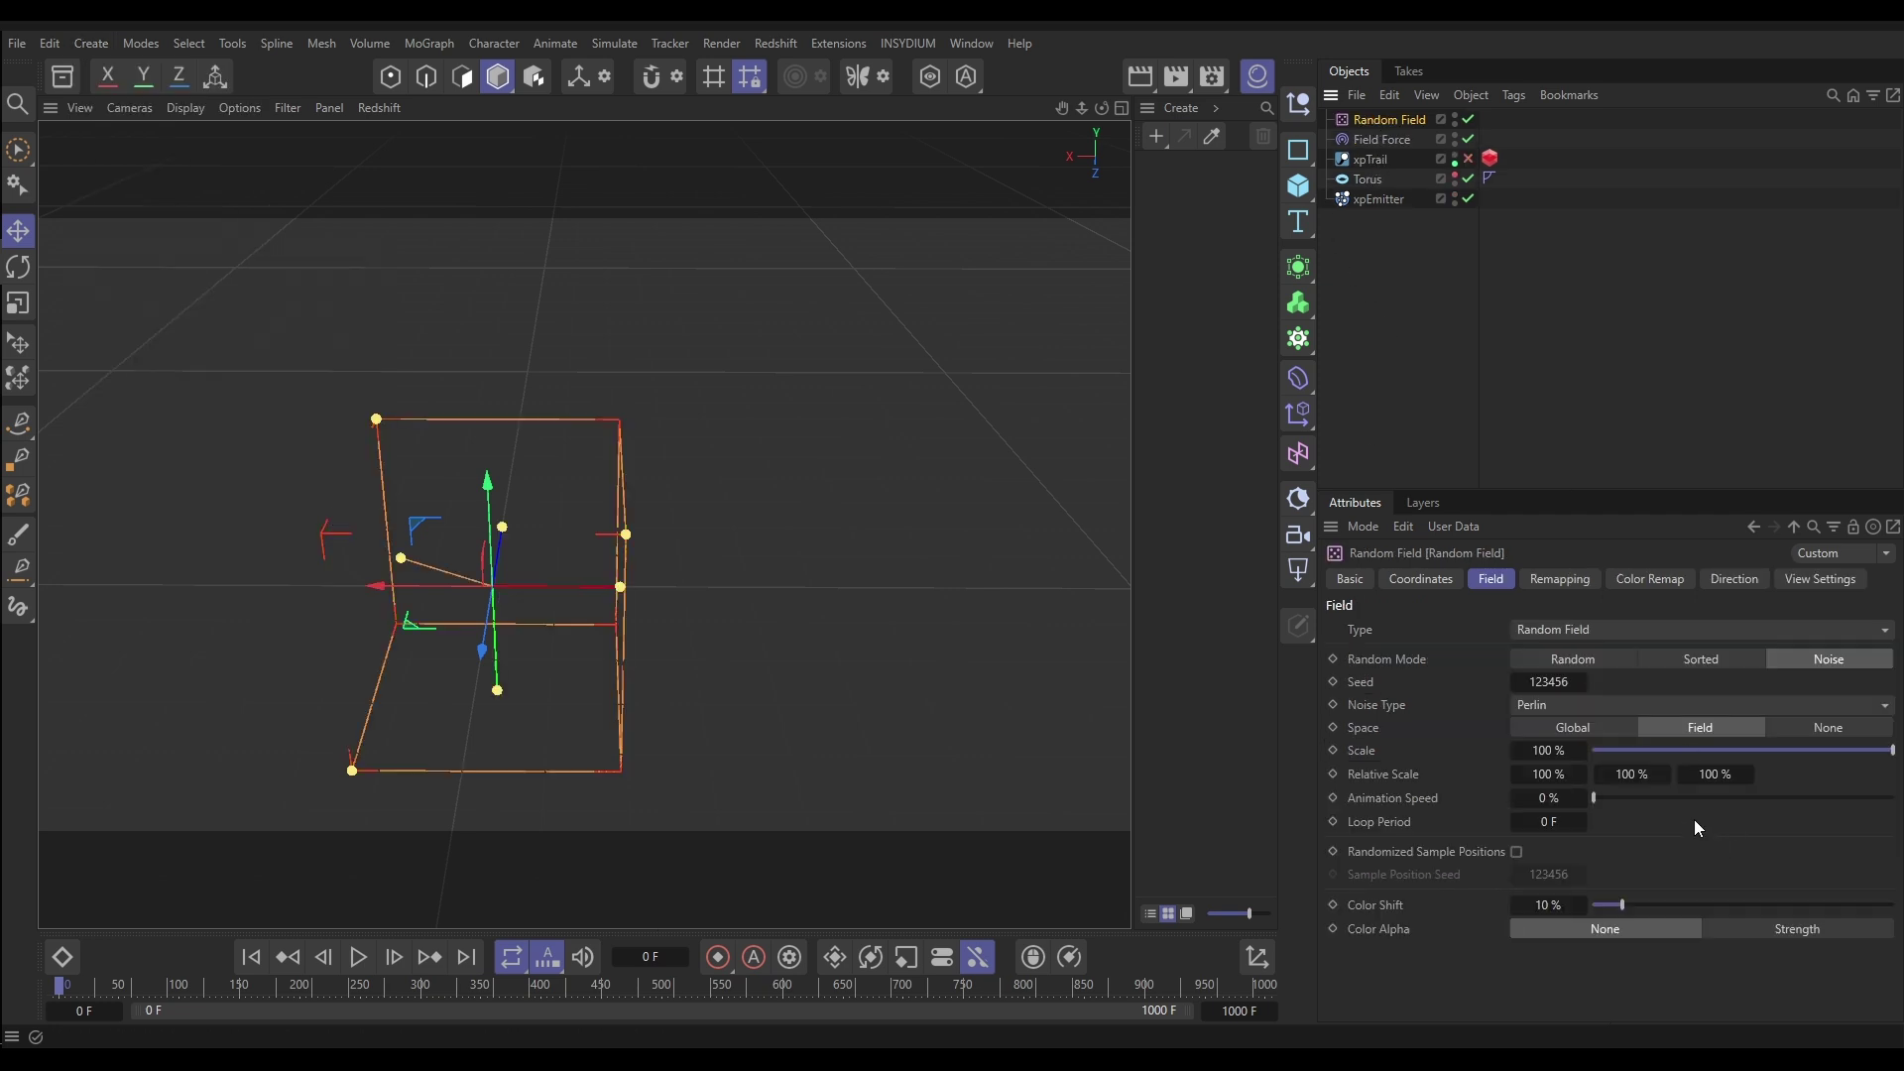
Set the Random Field's Scale to 700 %.
click(1549, 751)
text(700)
key(Return)
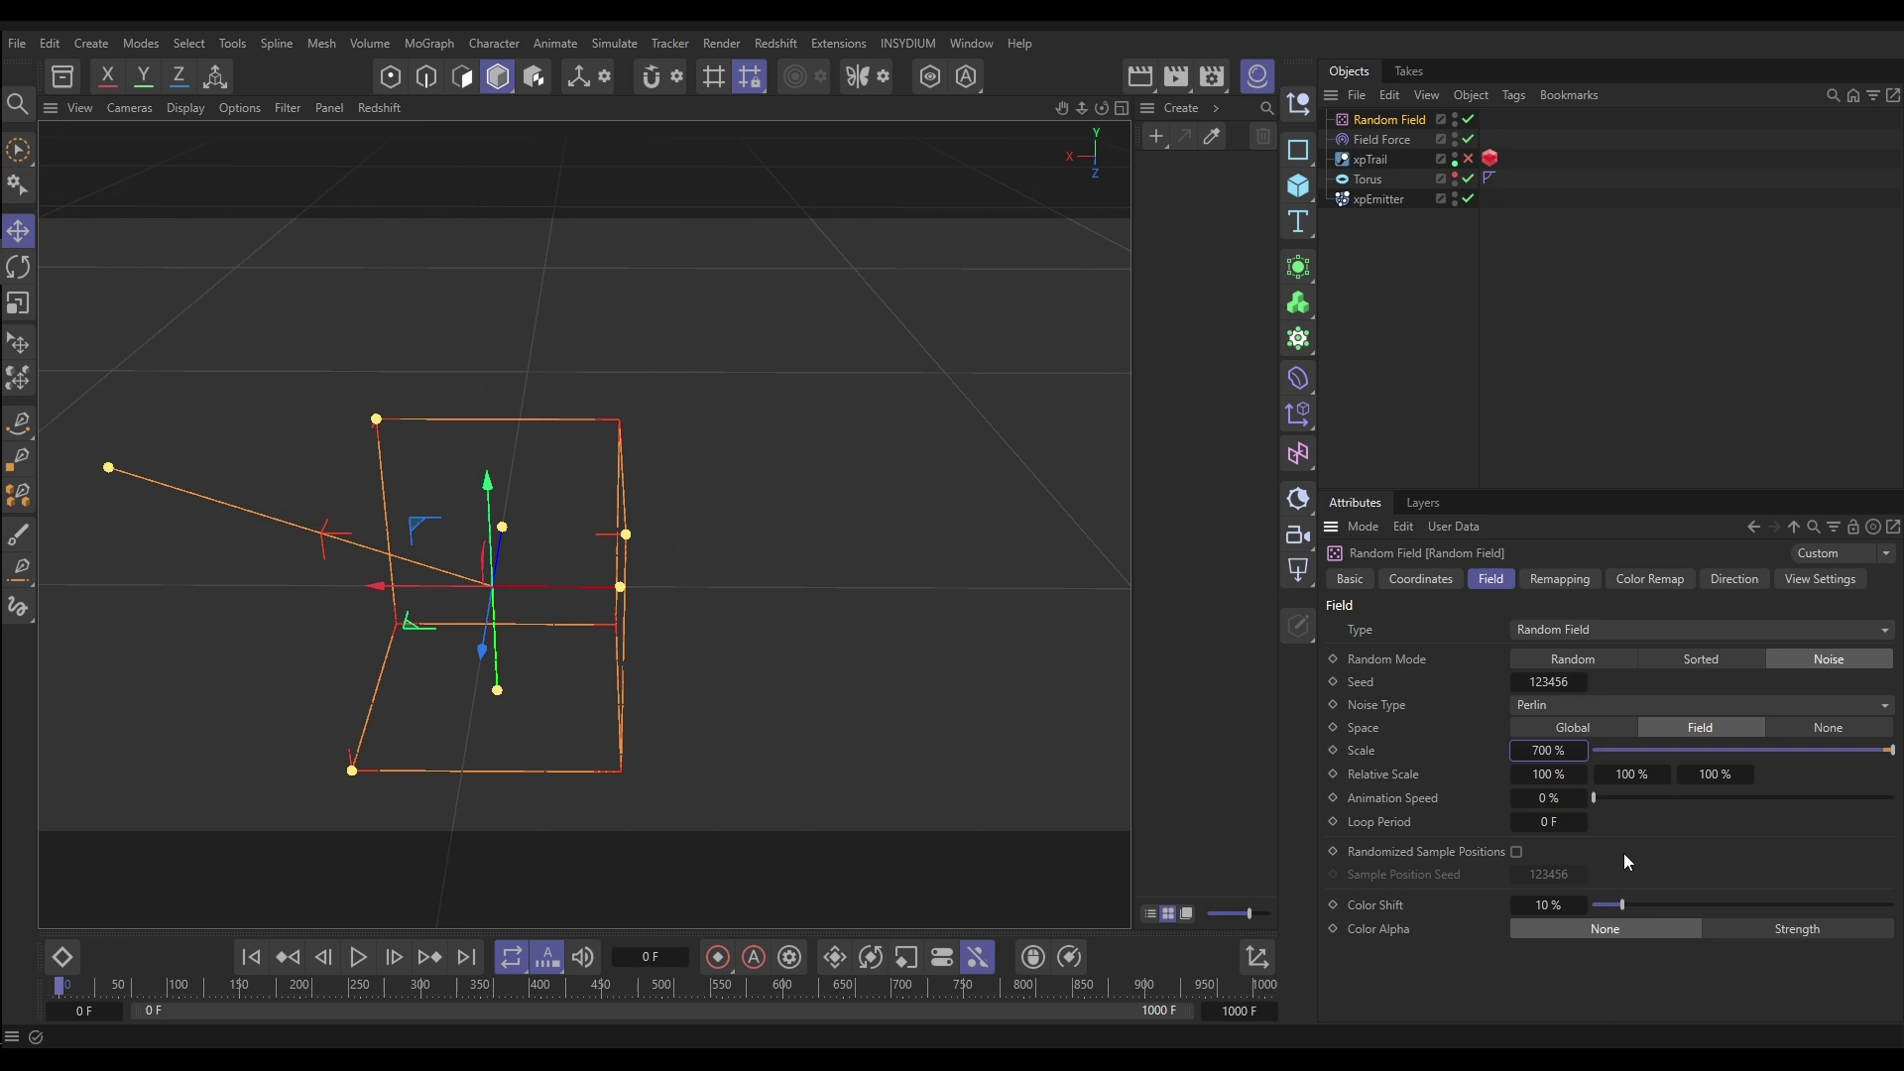
Put the Random Field in the Field Force's list, using Set Absolute Velocity at Strength 50.
click(1367, 145)
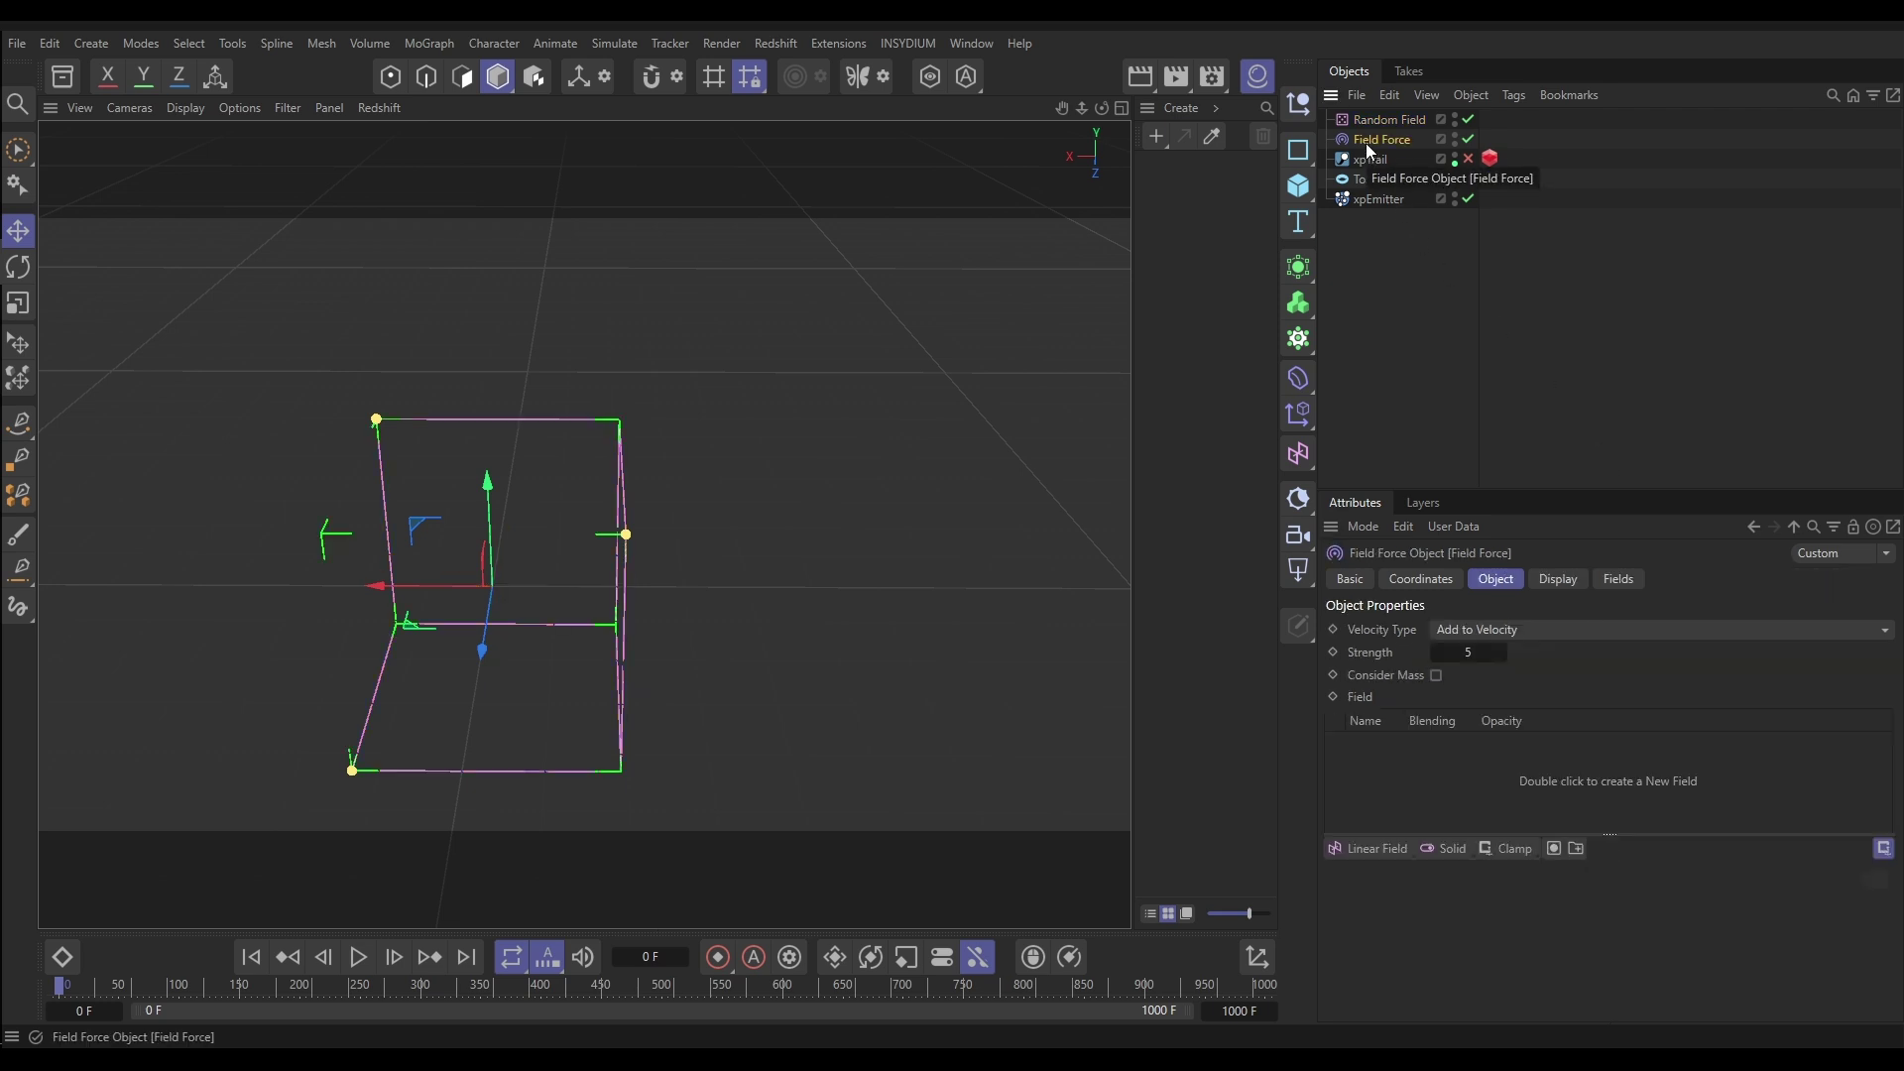
drag(1394, 120, 1428, 763)
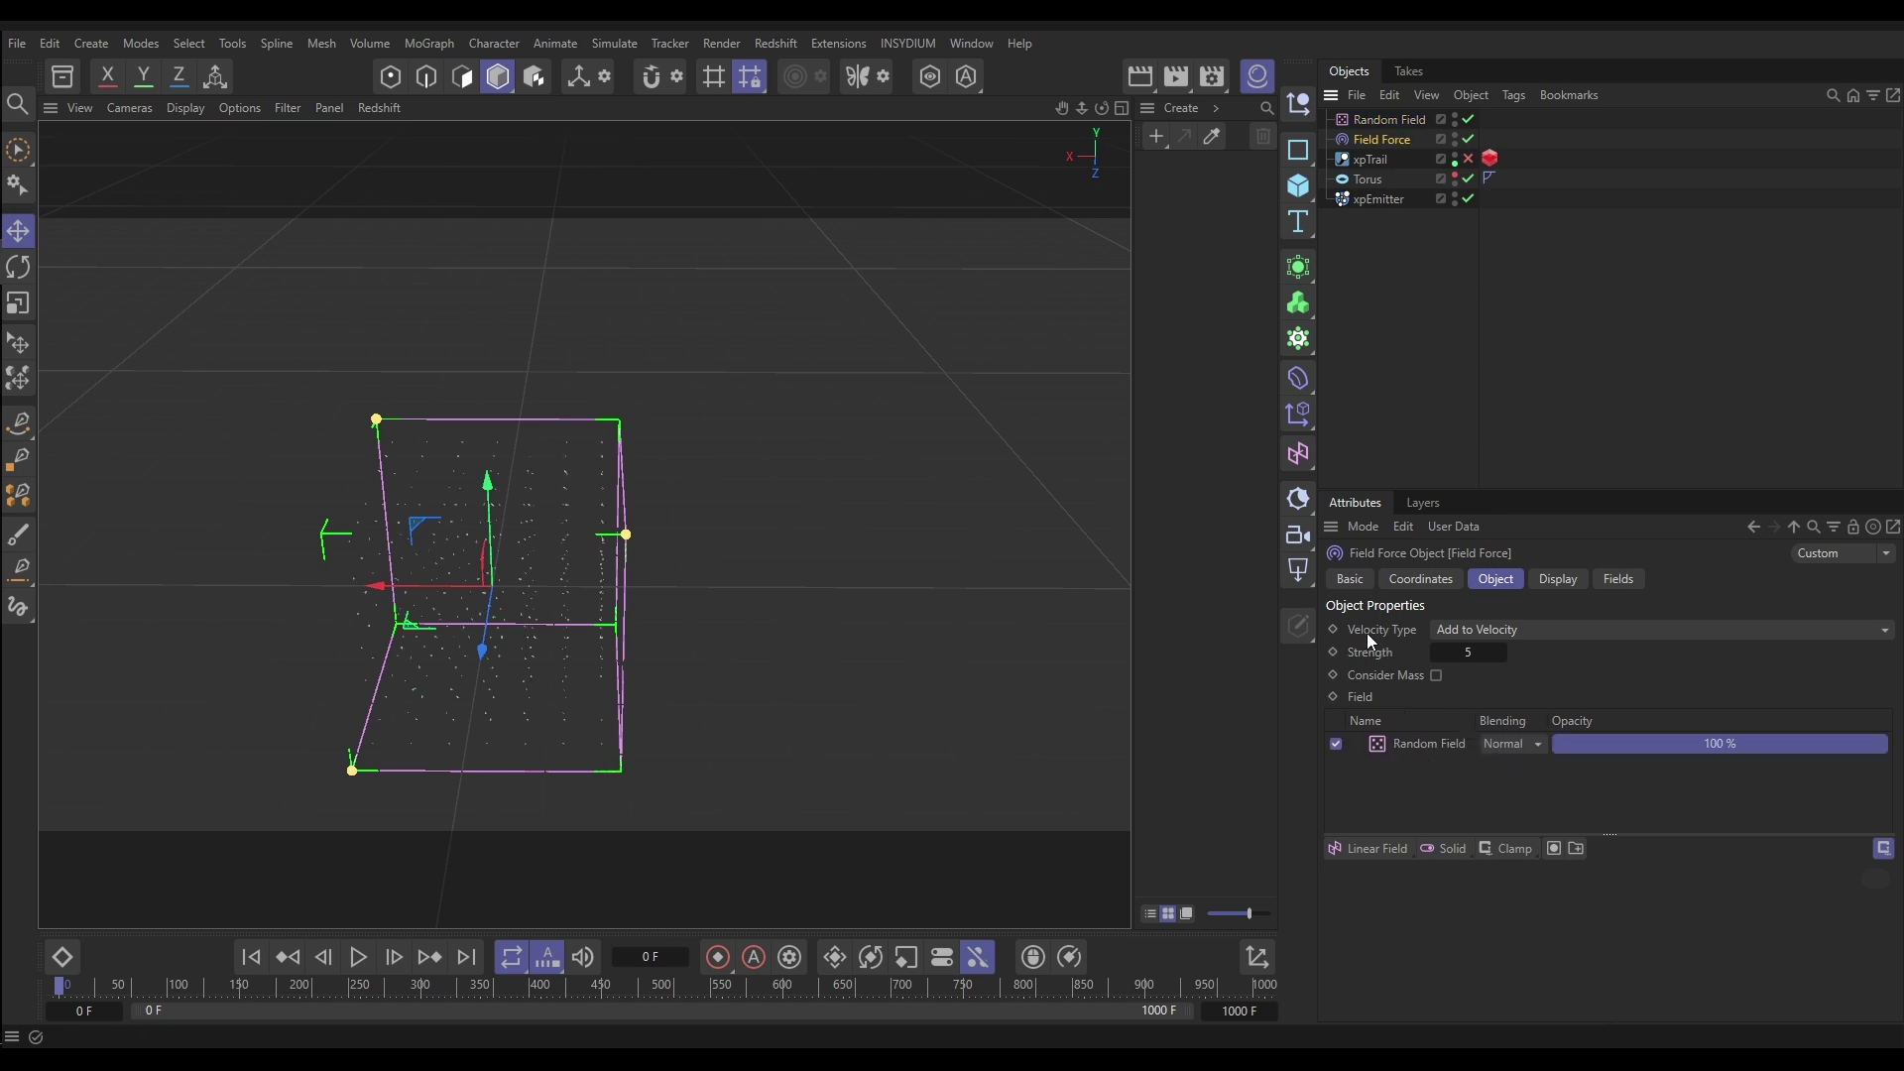
click(1473, 629)
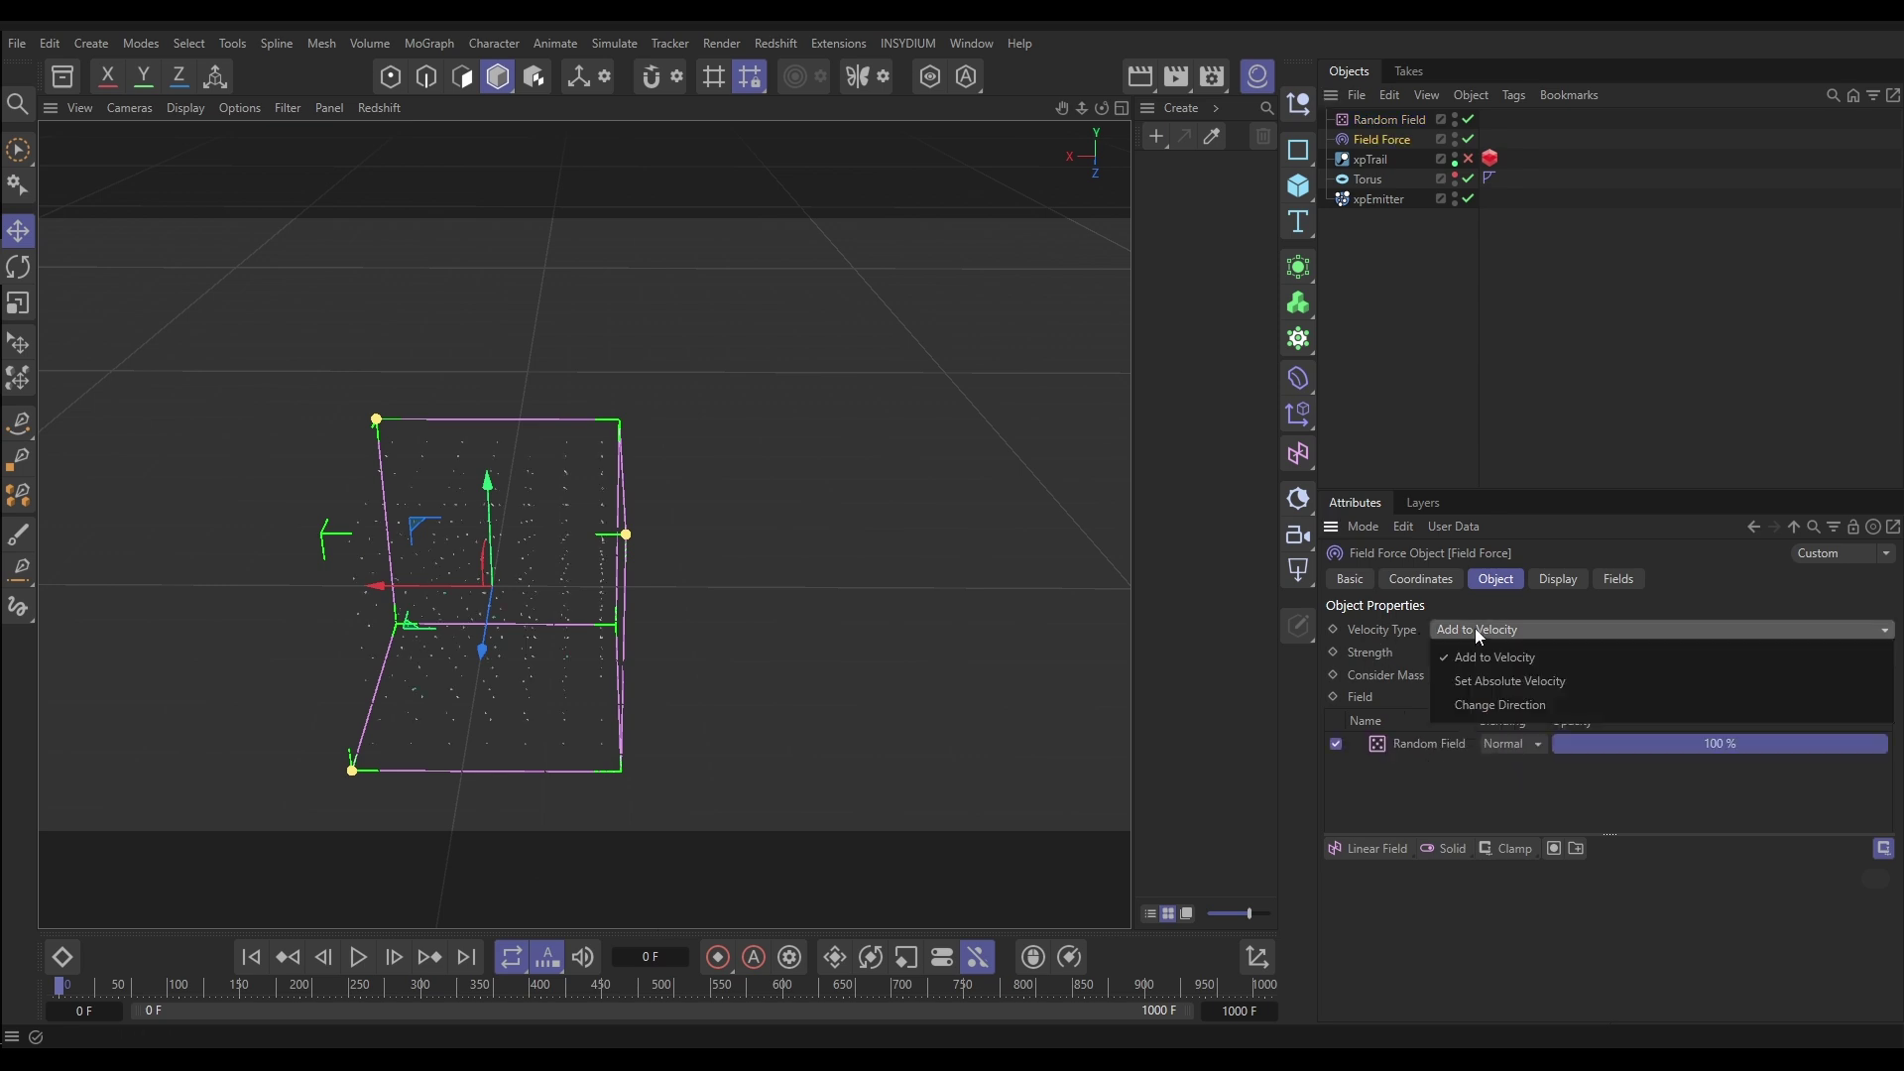
click(1502, 675)
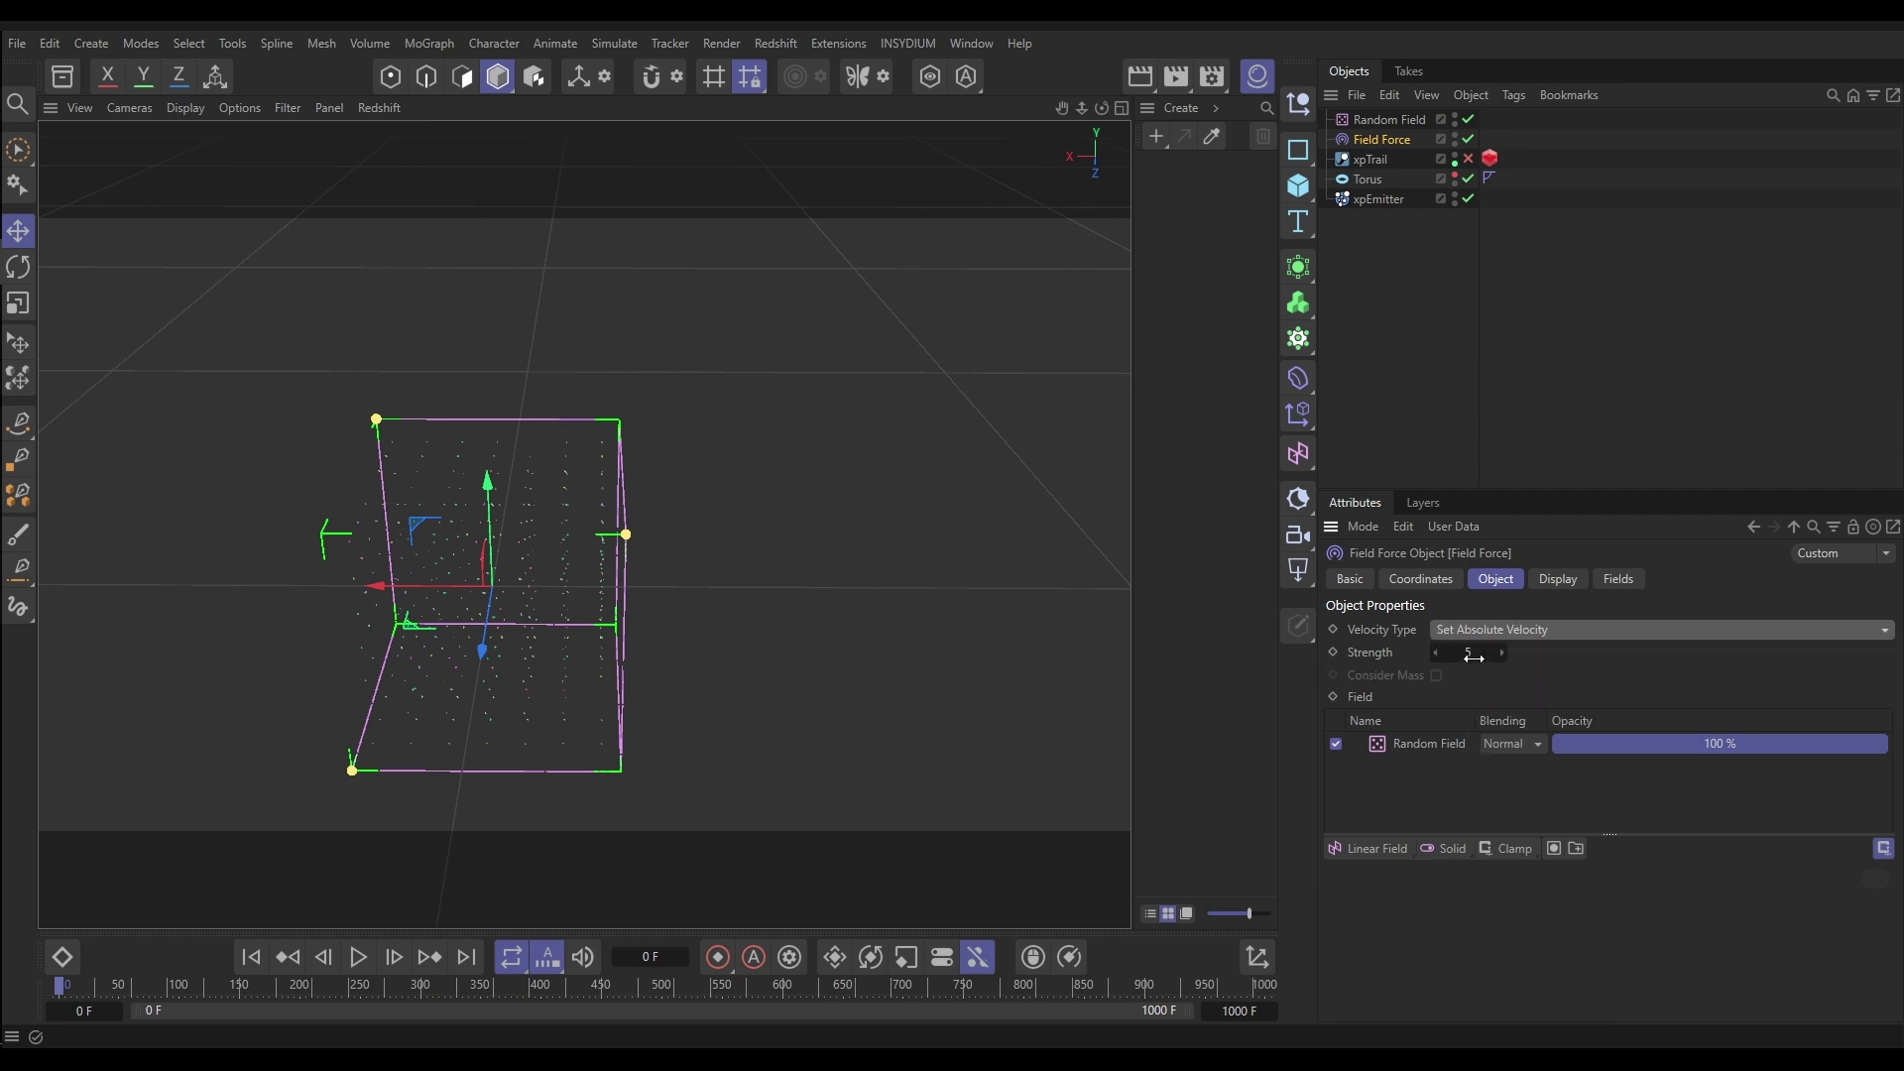
double_click(1473, 654)
text(50)
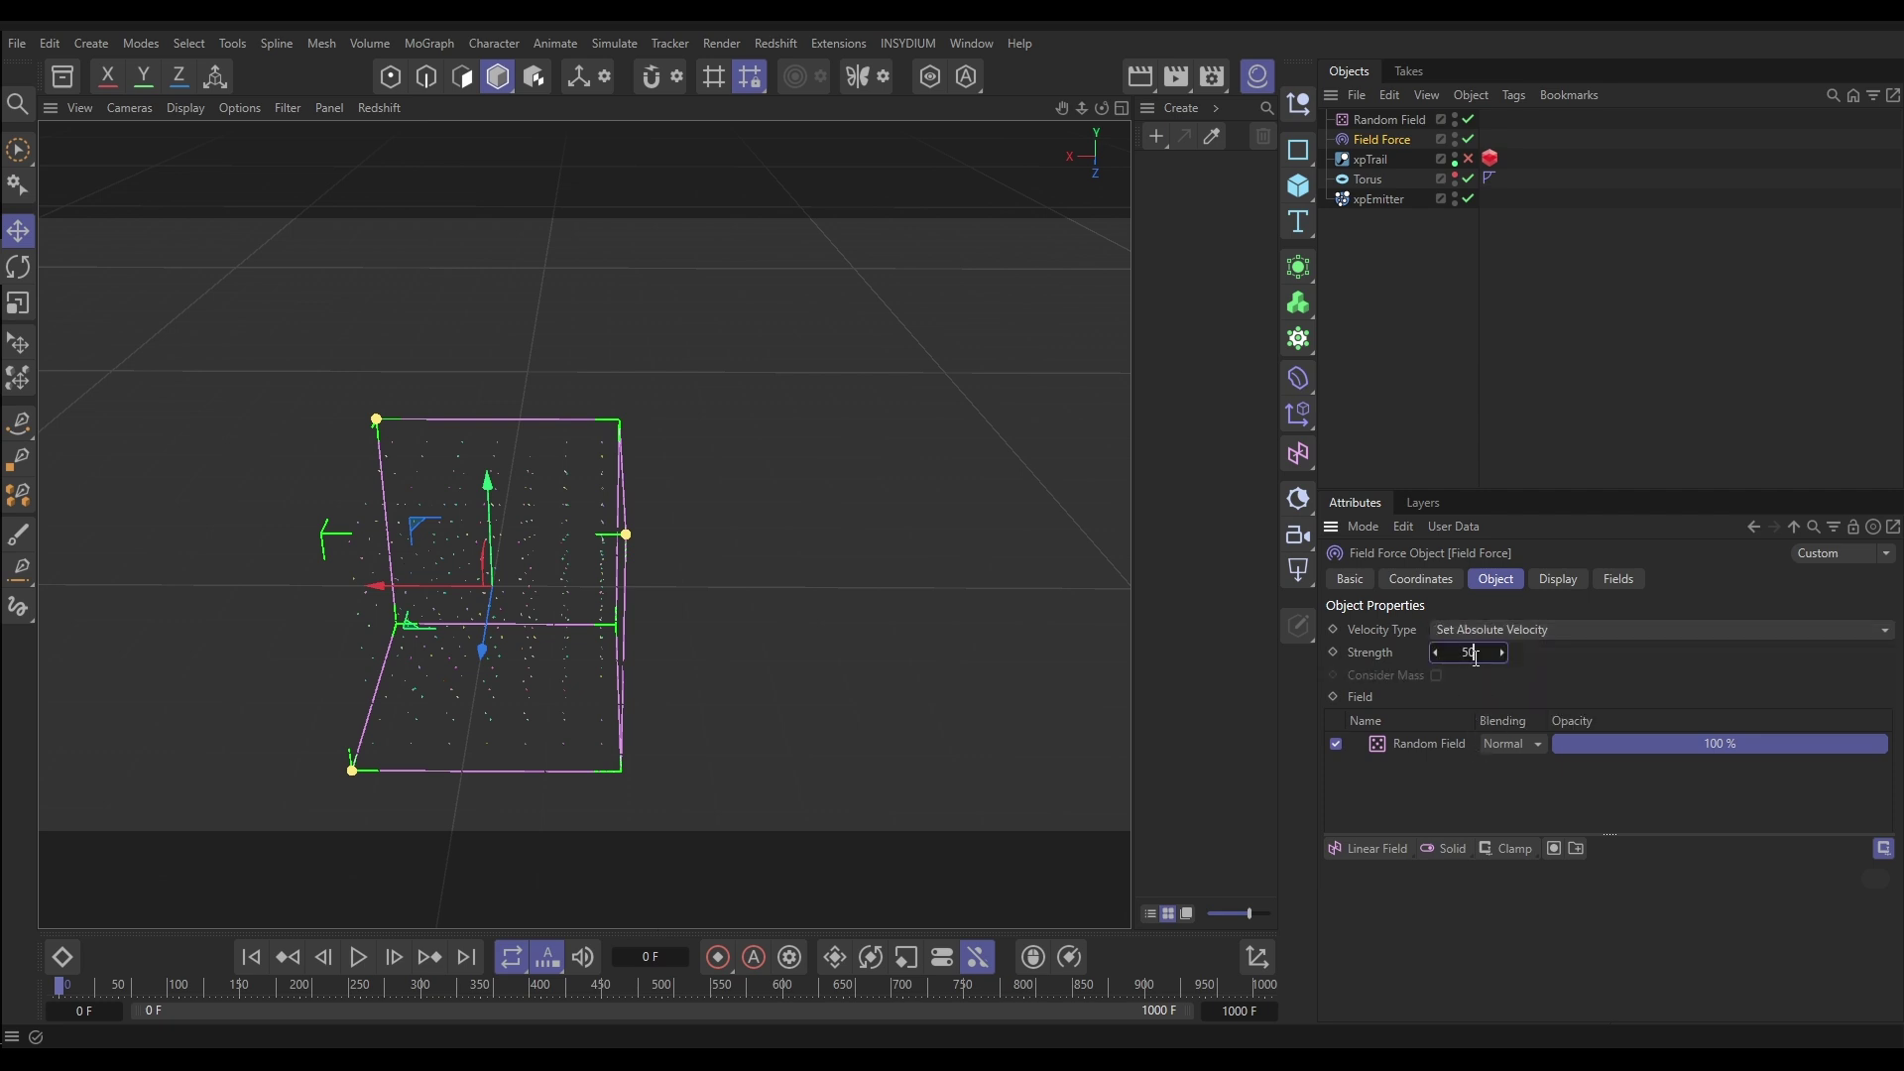
key(Return)
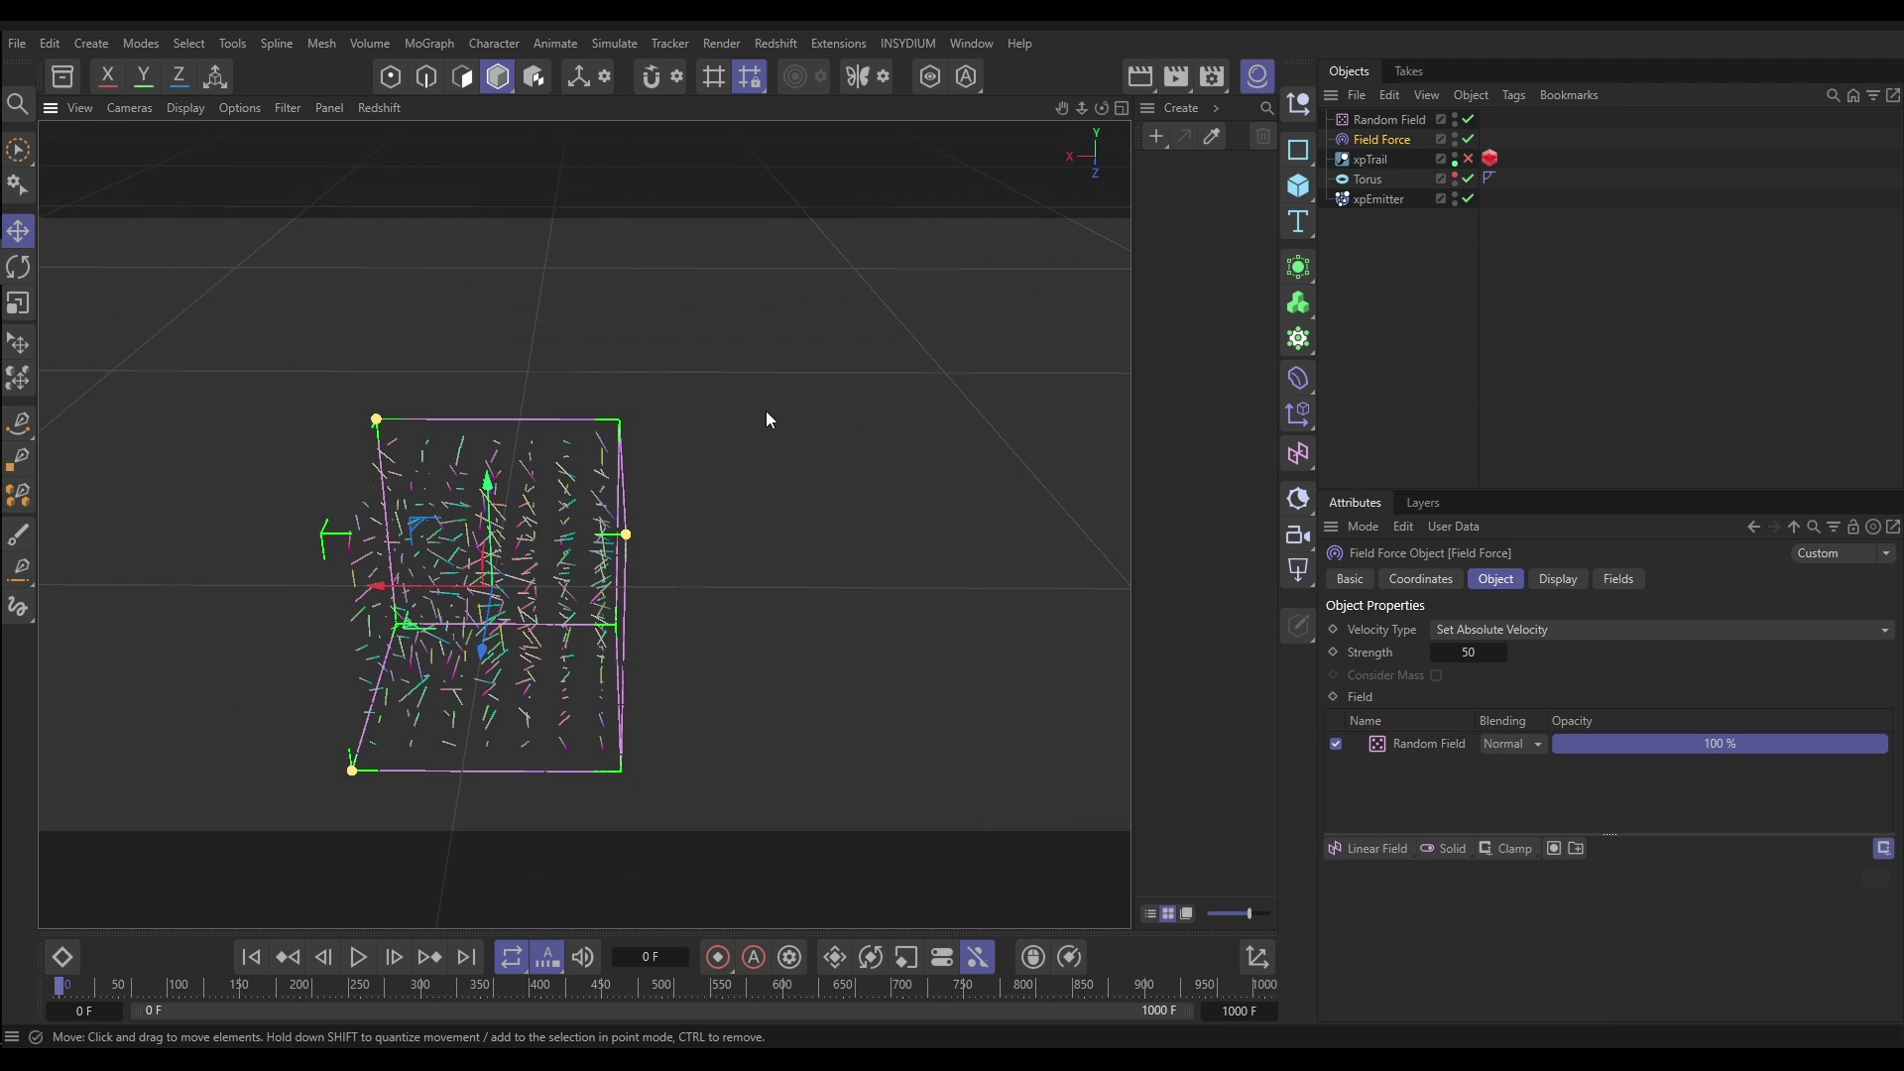
Deselect the Field Force and orbit and zoom toward the scattered particle cube.
click(533, 609)
alt+drag(533, 609, 658, 551)
scroll(655, 563, up, 3)
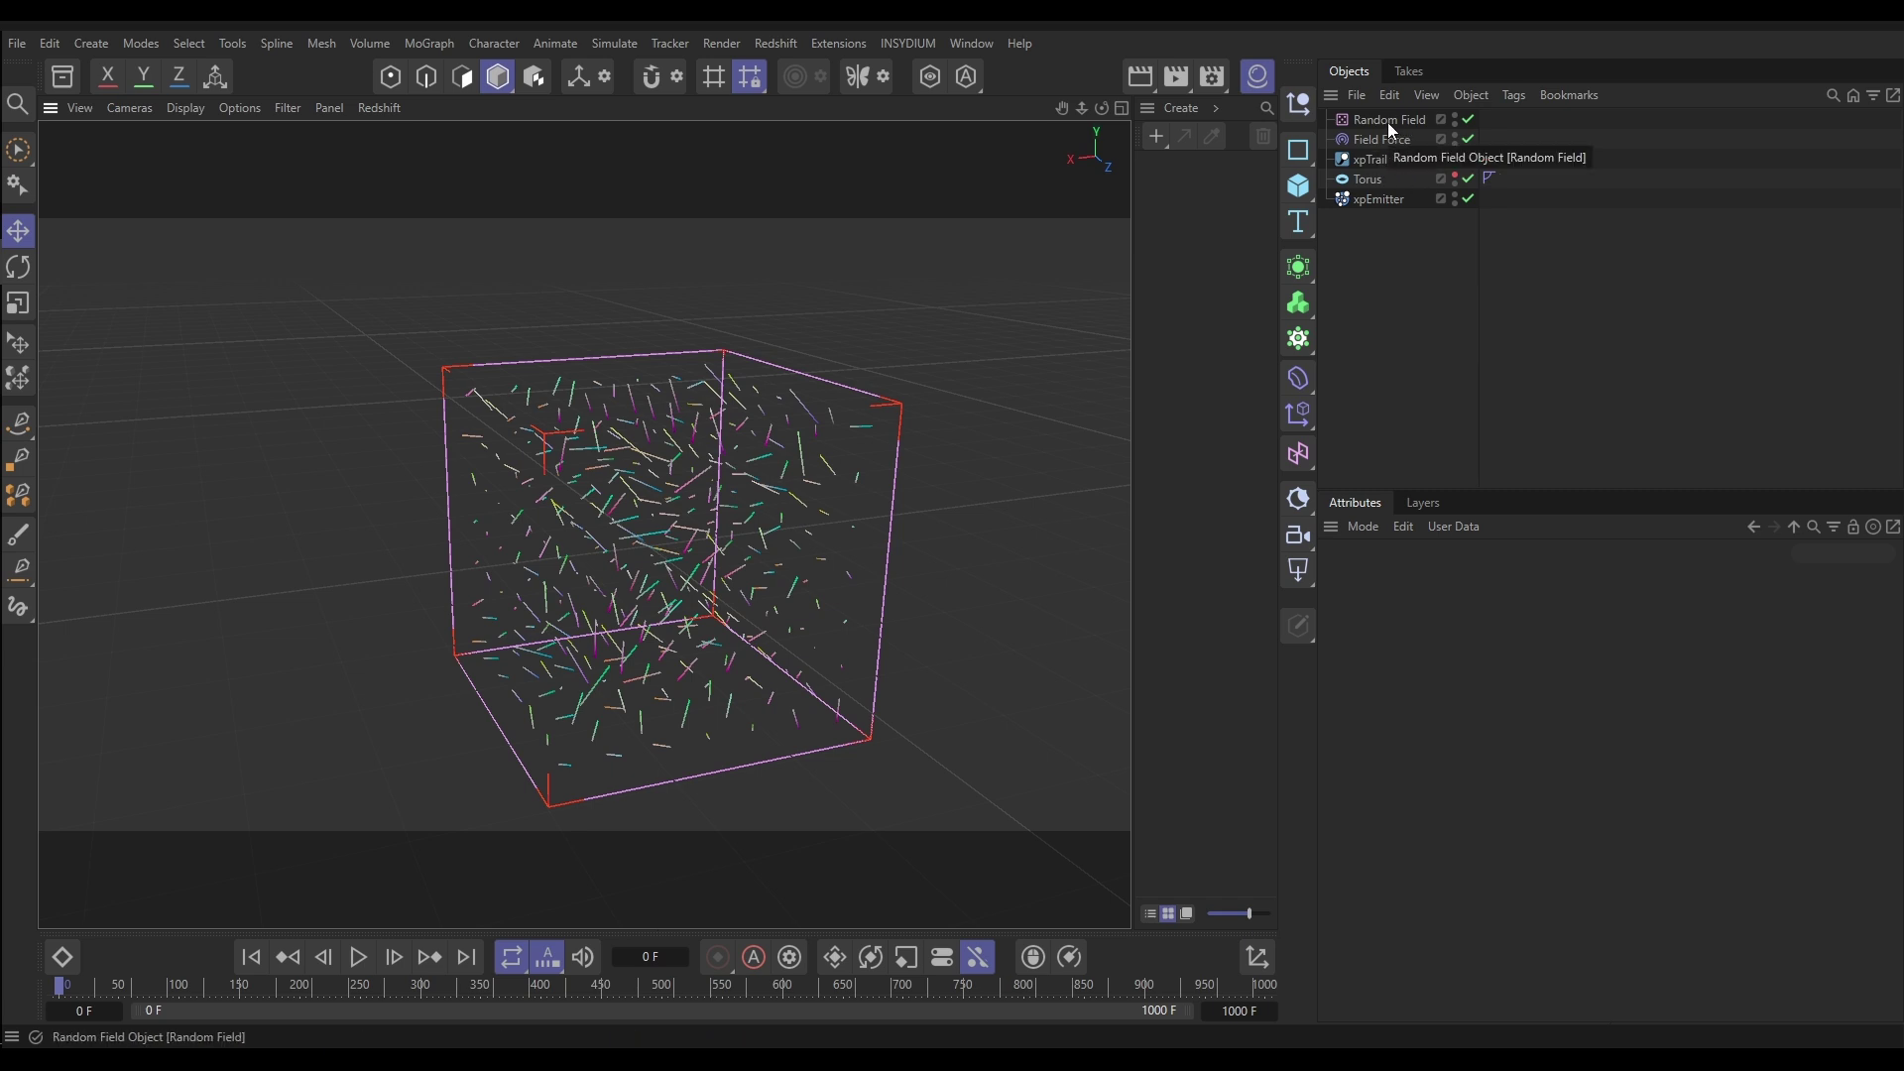
click(357, 958)
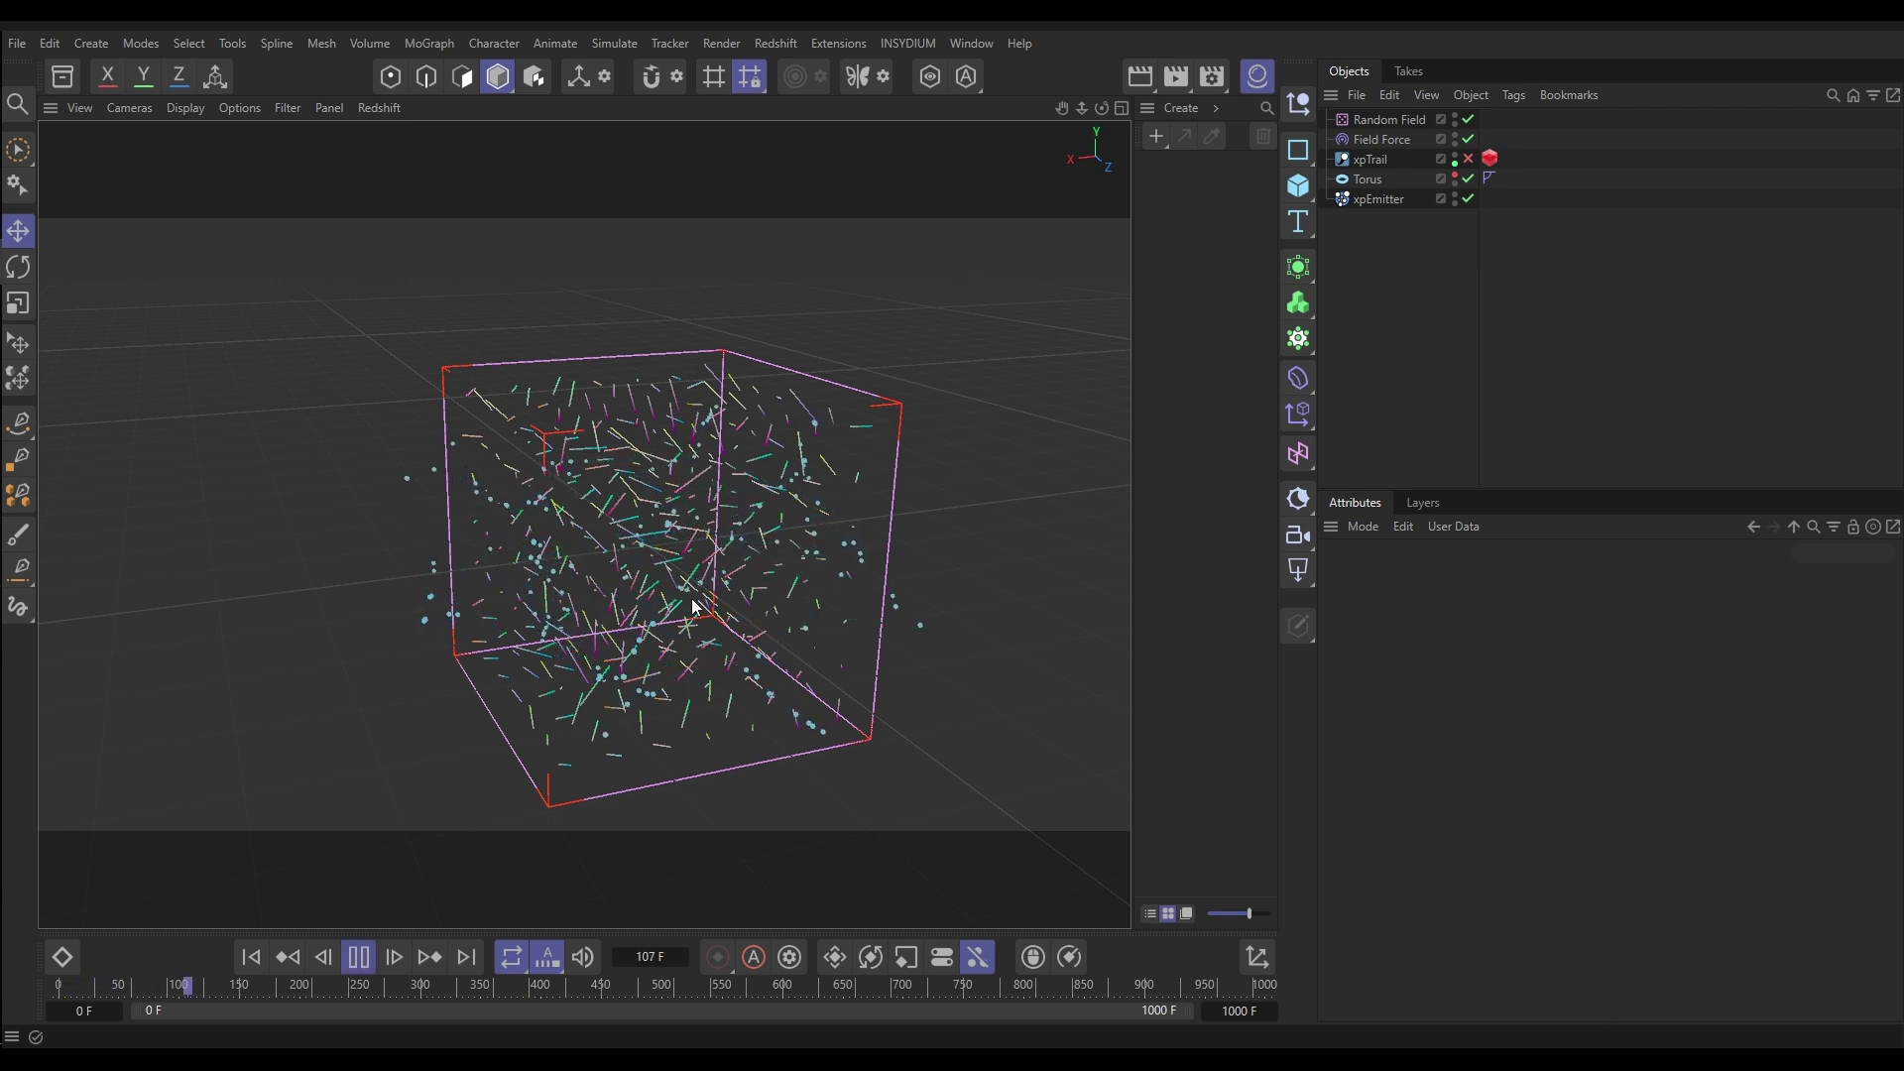
click(357, 958)
alt+drag(604, 658, 565, 435)
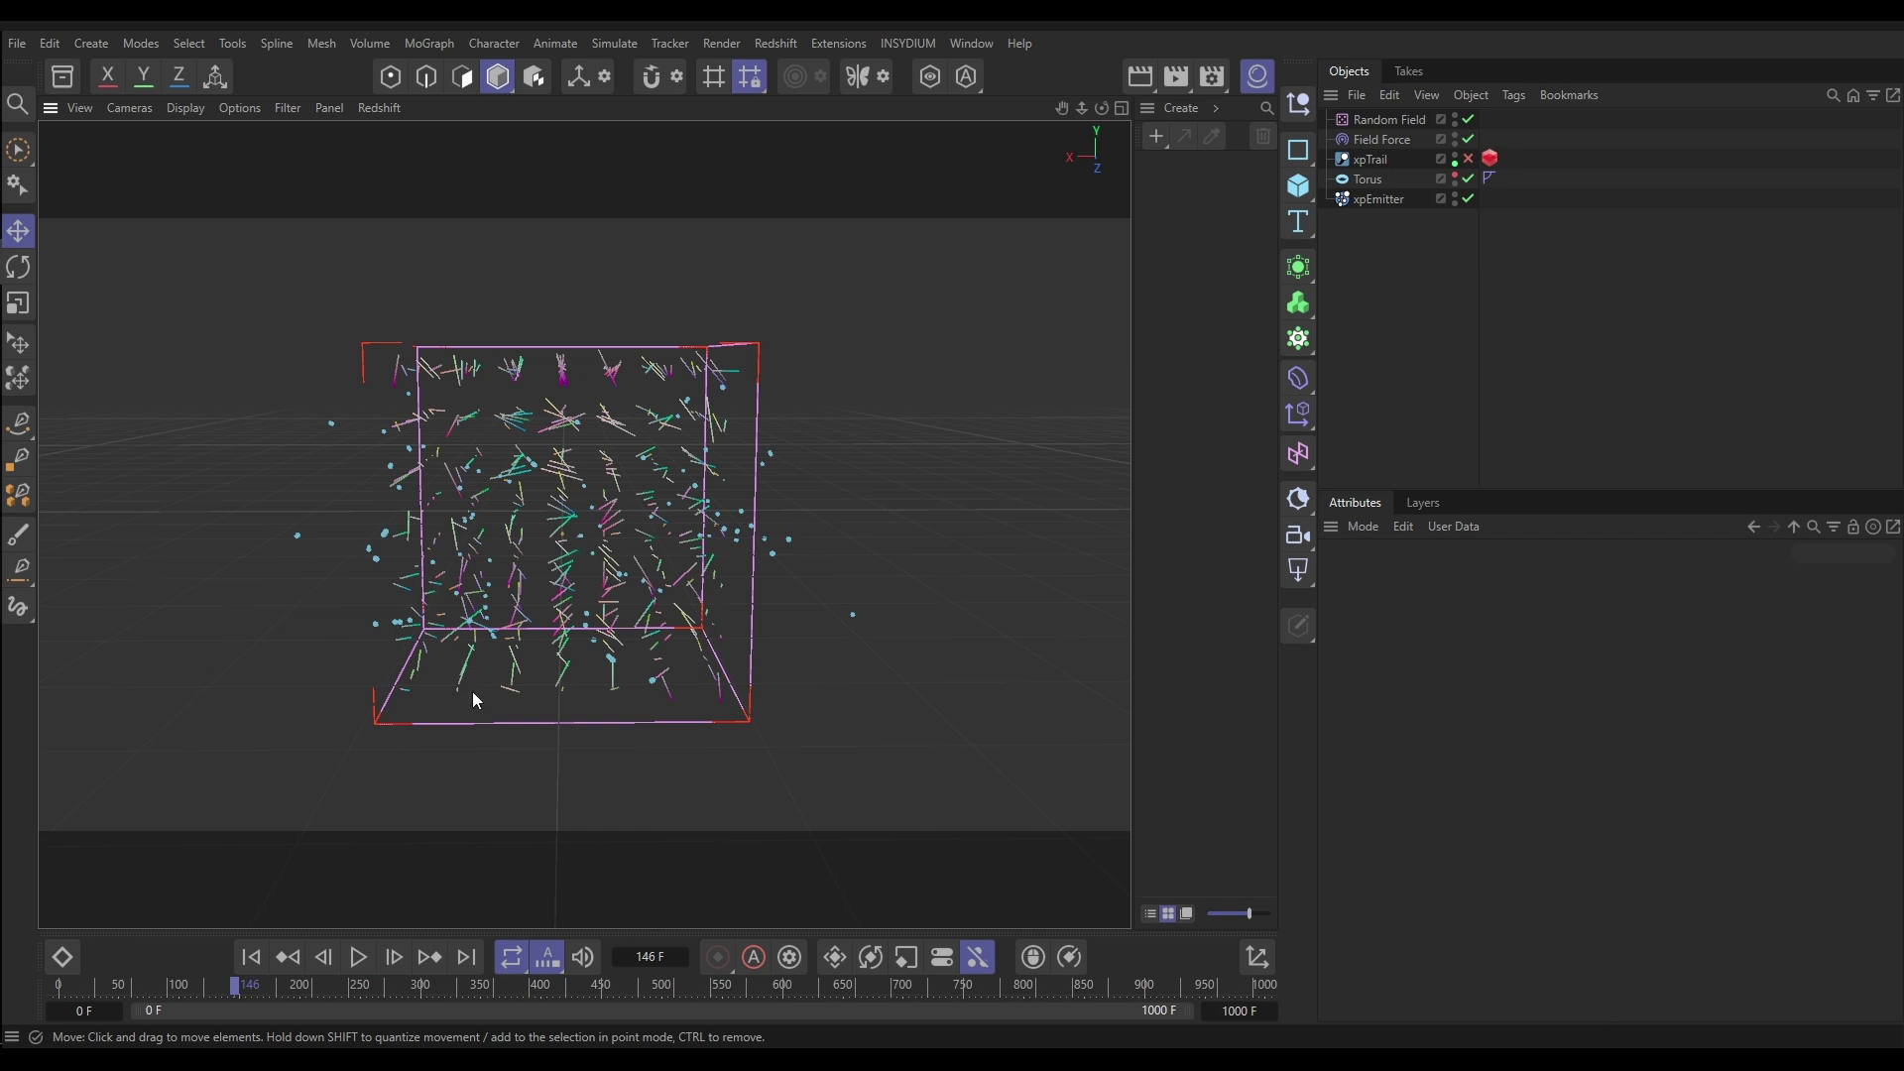
click(251, 957)
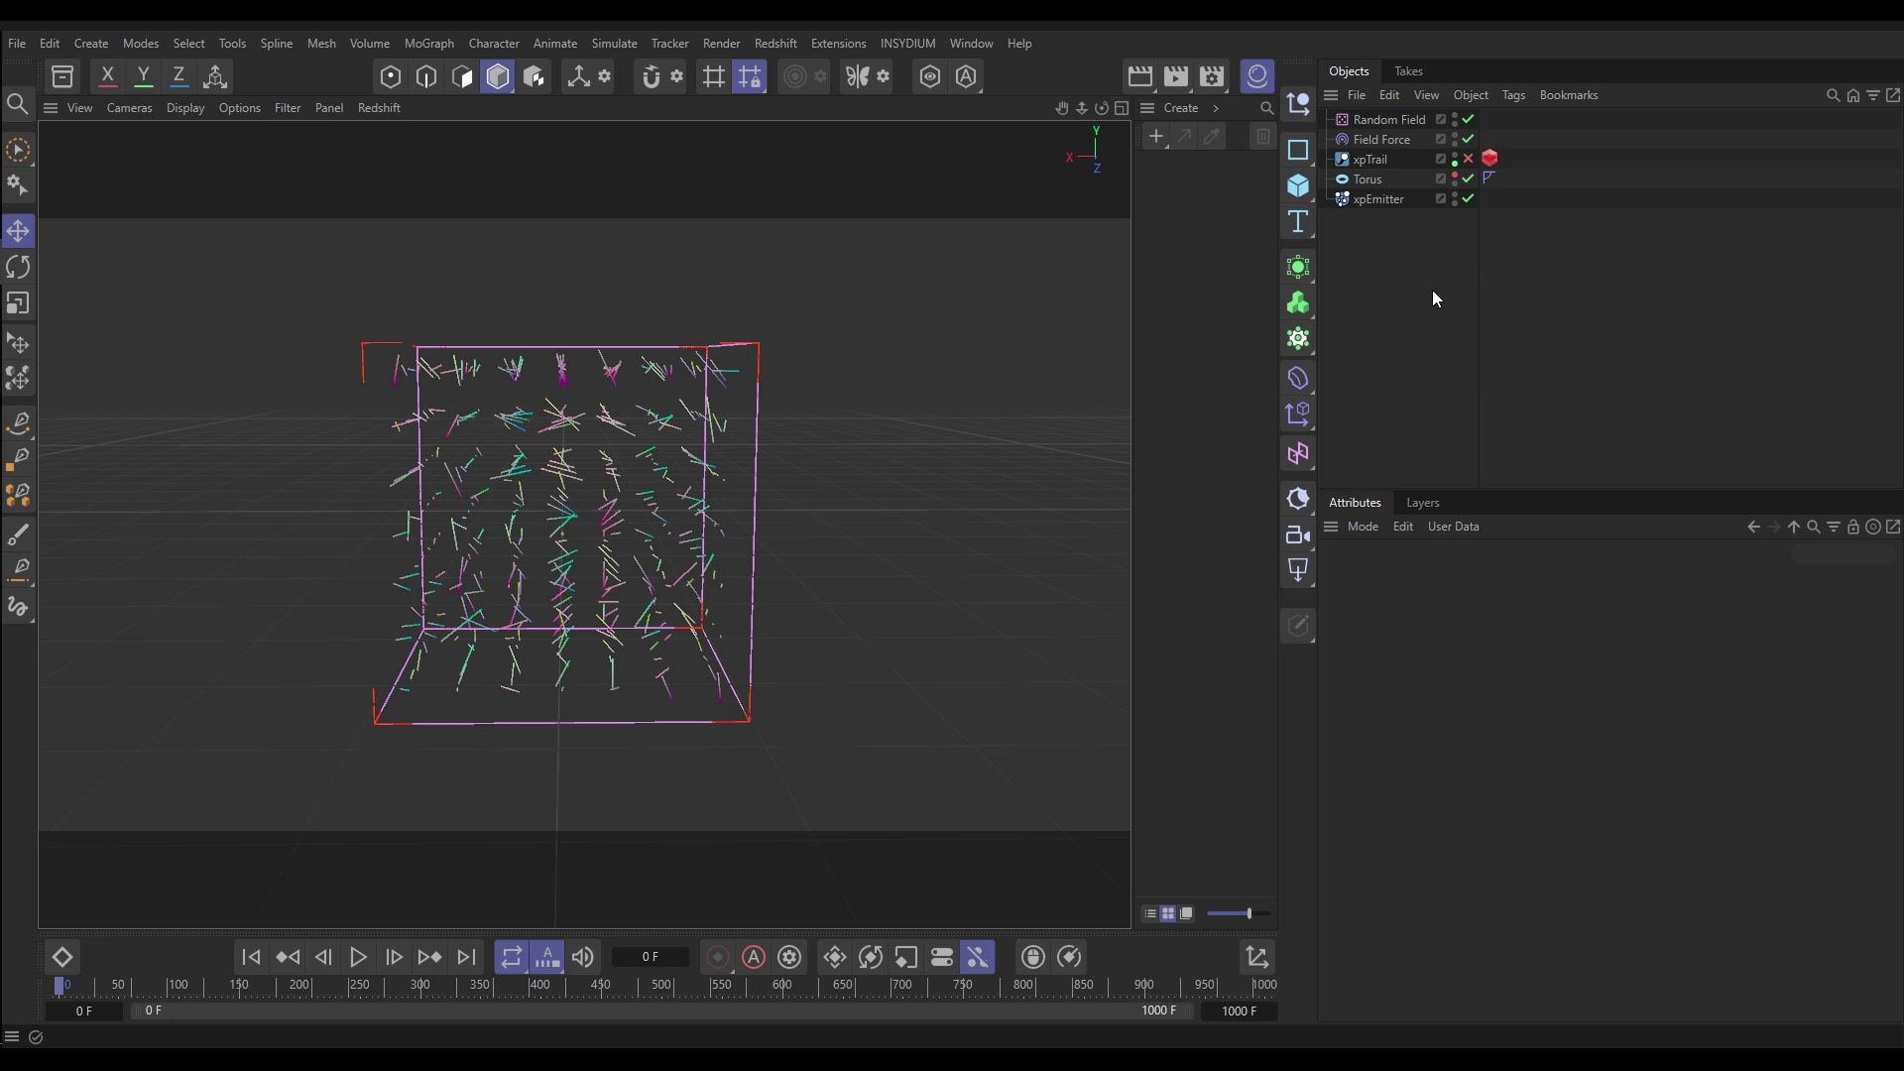
Remove the Random Field from the Field Force's Field list.
click(1382, 140)
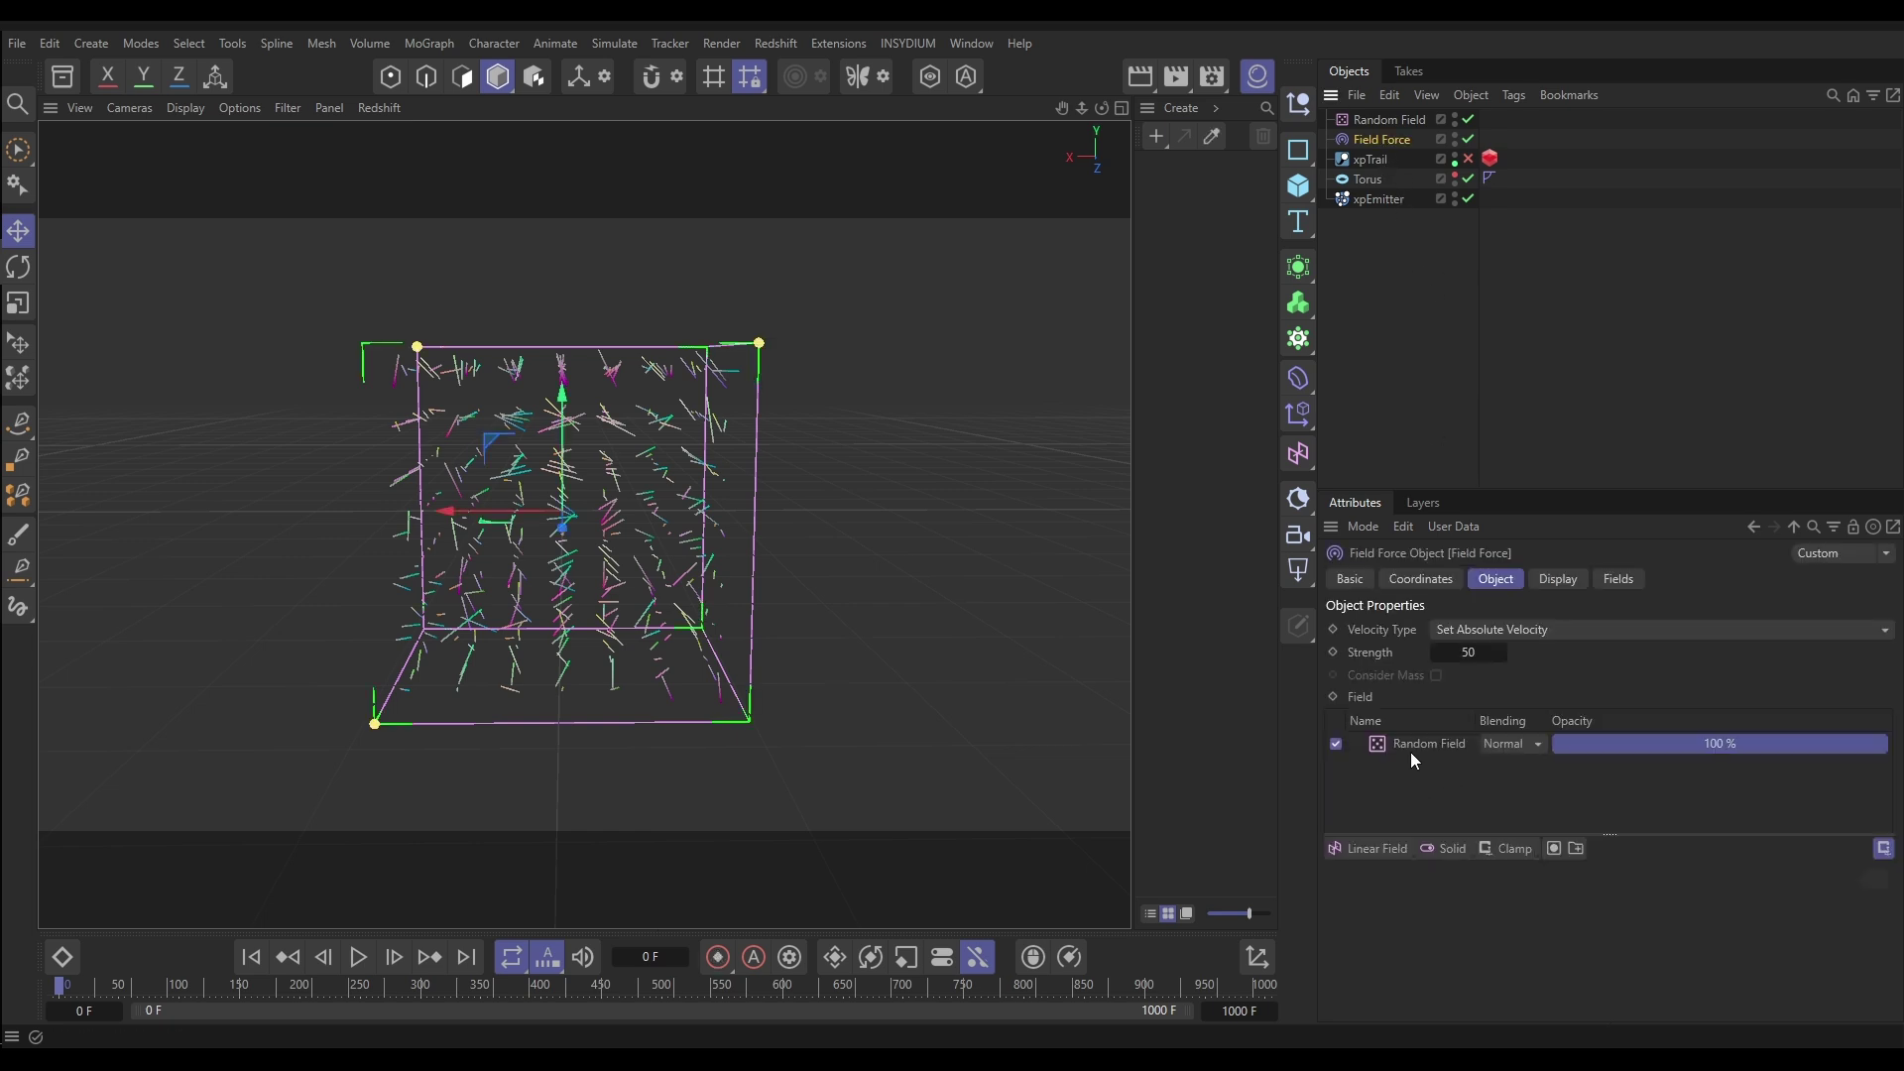
click(1415, 761)
key(Delete)
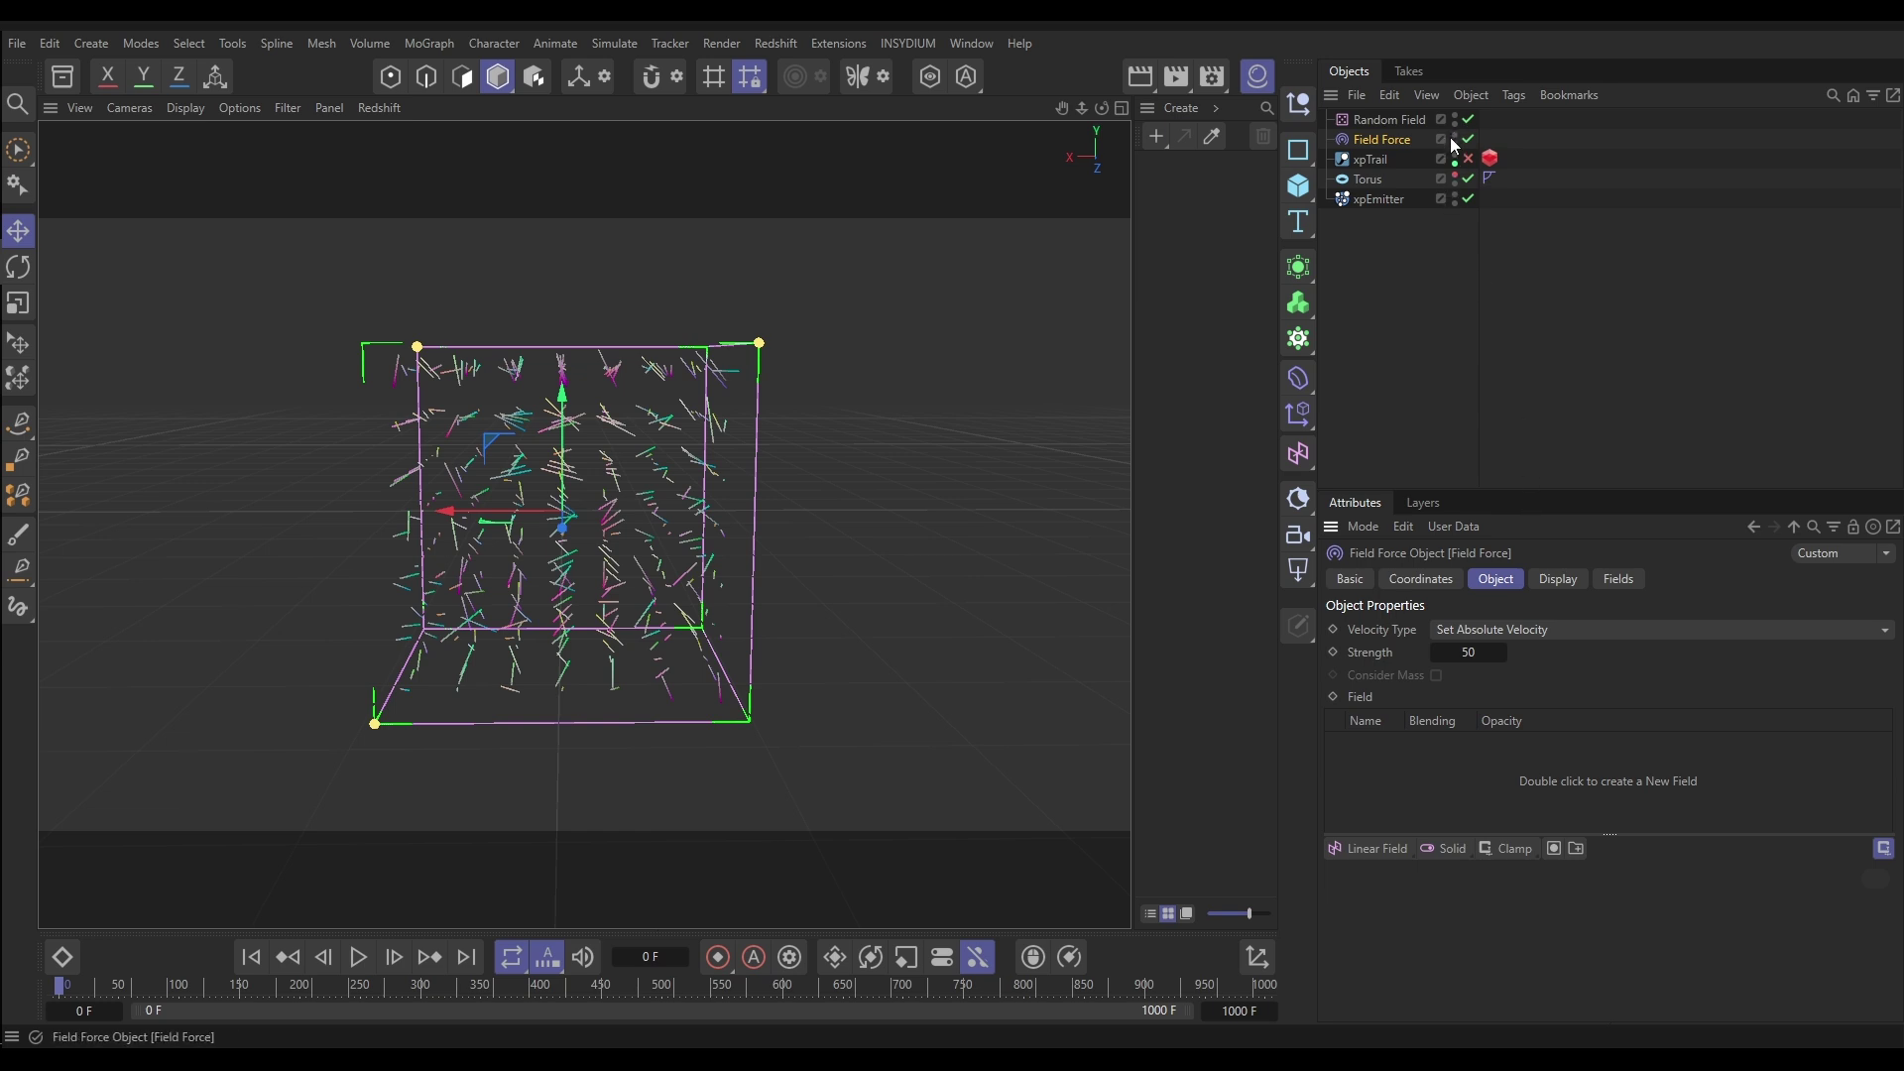
click(977, 375)
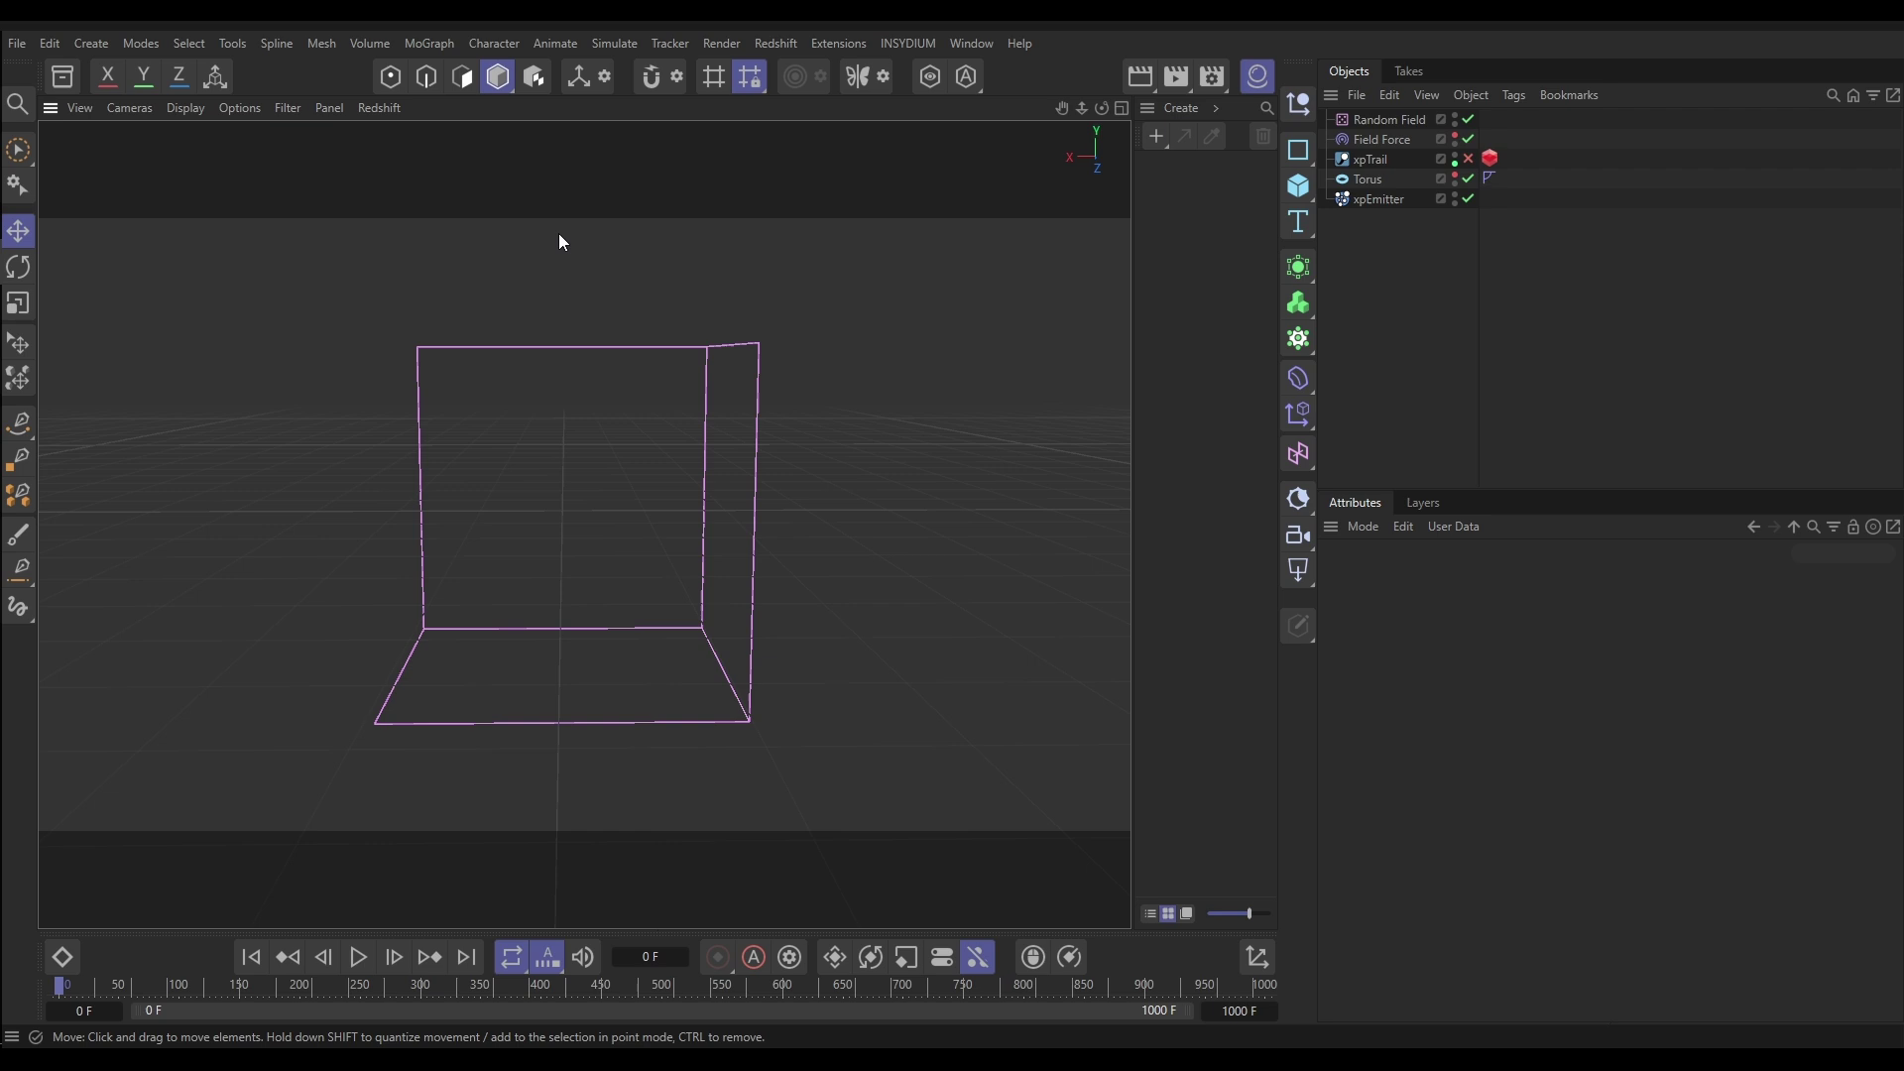
Add a Volume Builder with the Random Field as input and Volume Type set to Vector.
click(369, 43)
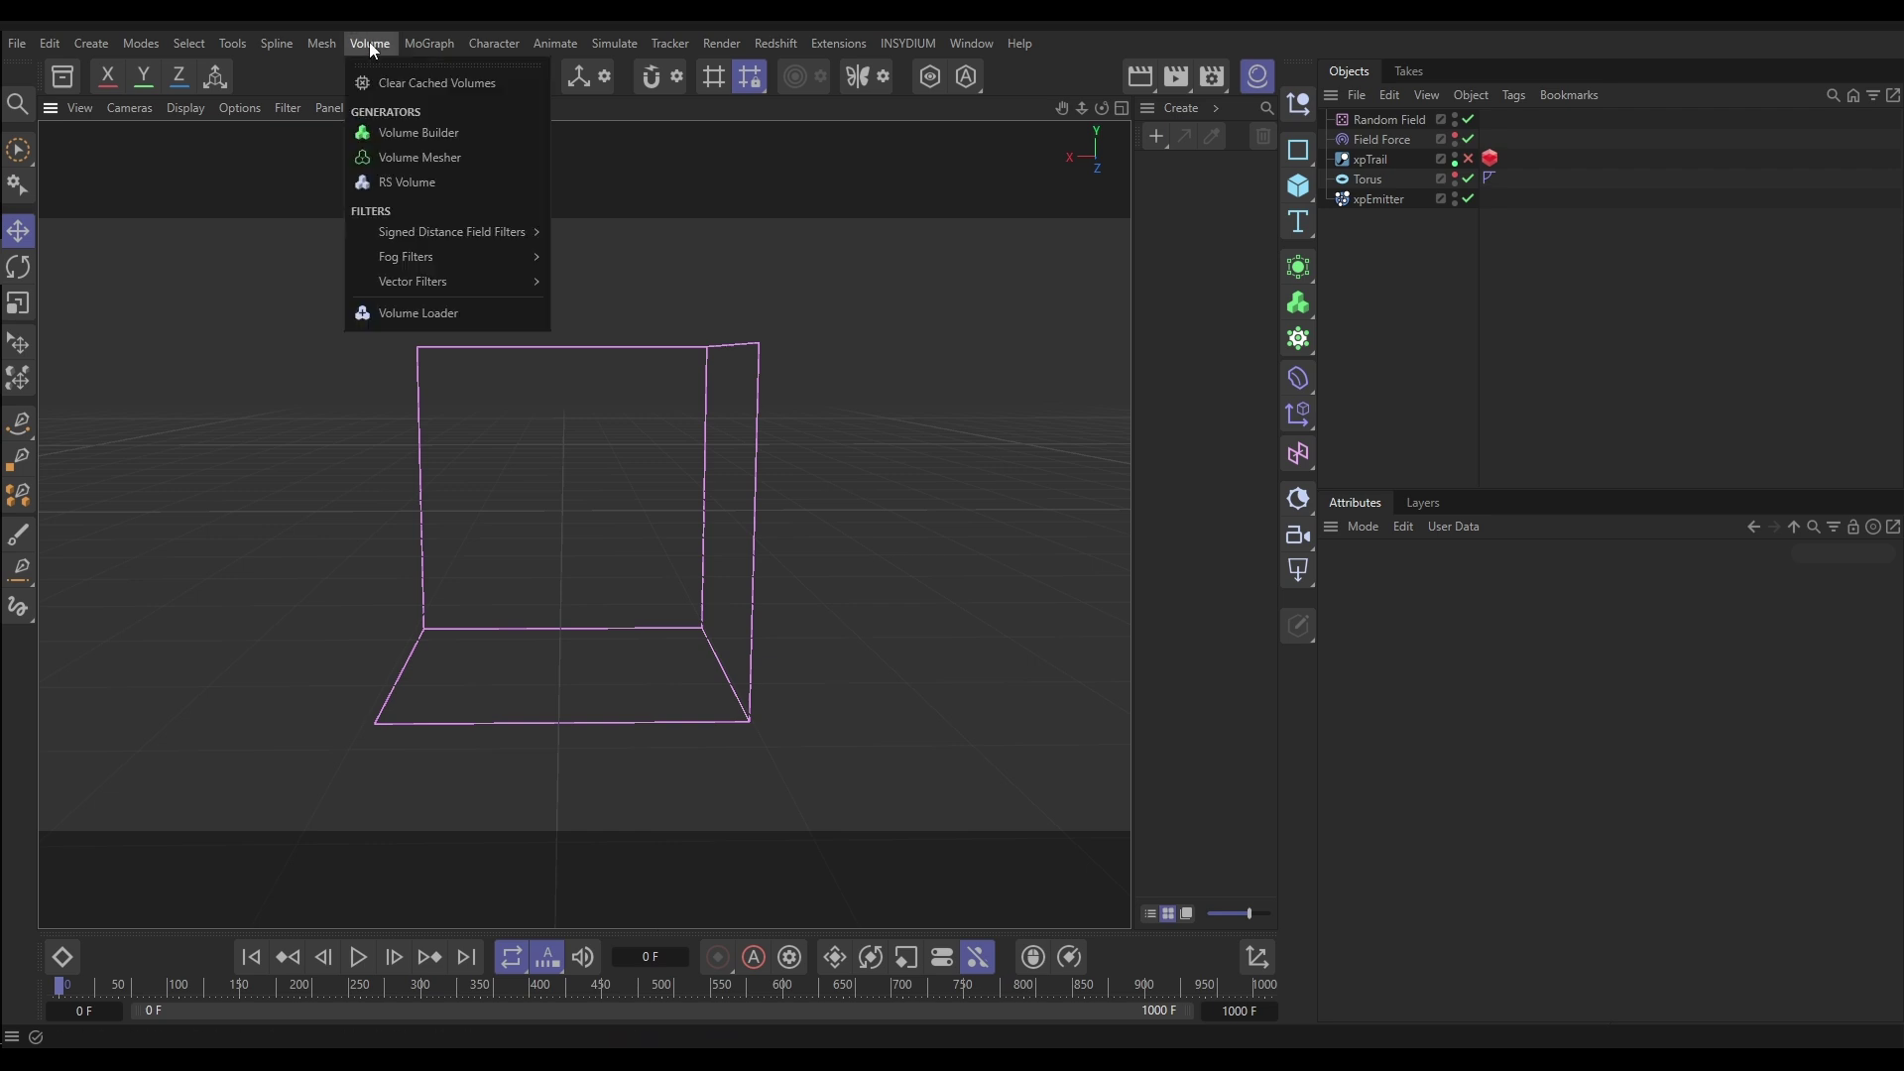
click(395, 135)
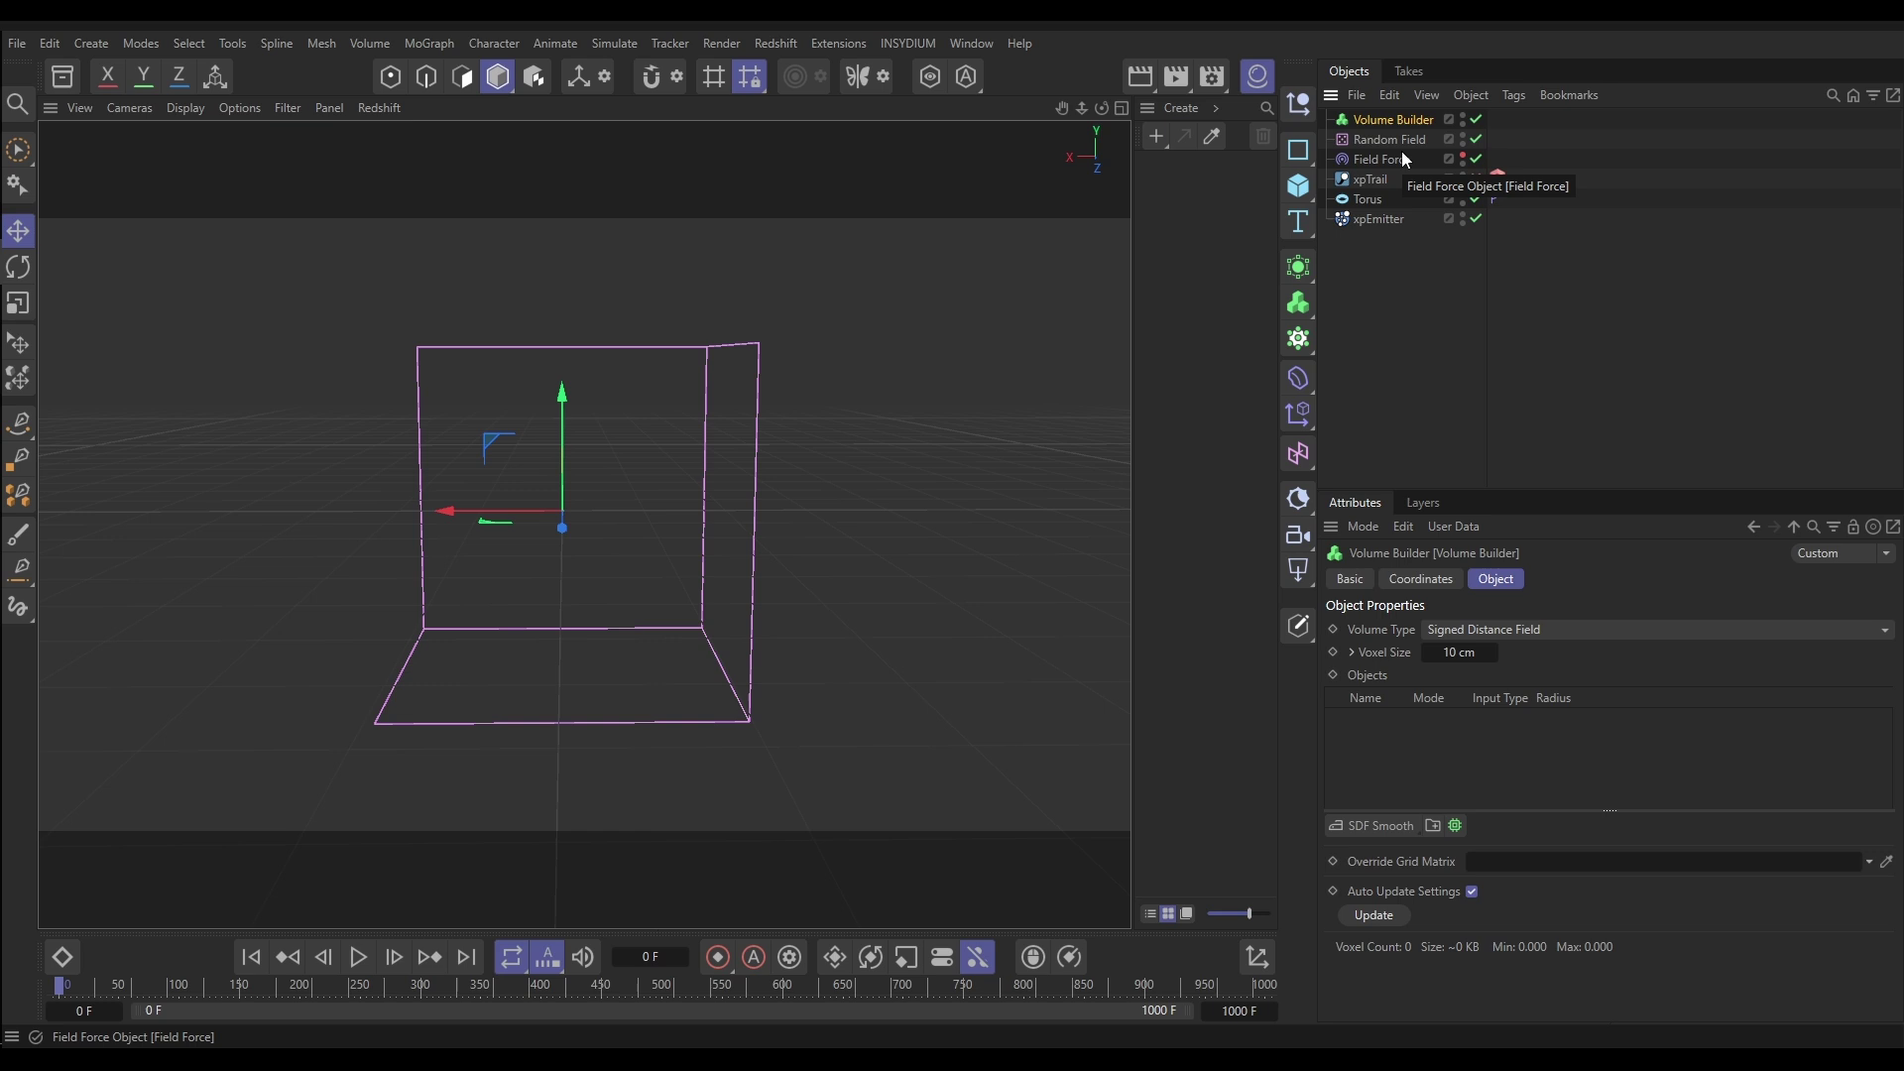
drag(1382, 140, 1416, 743)
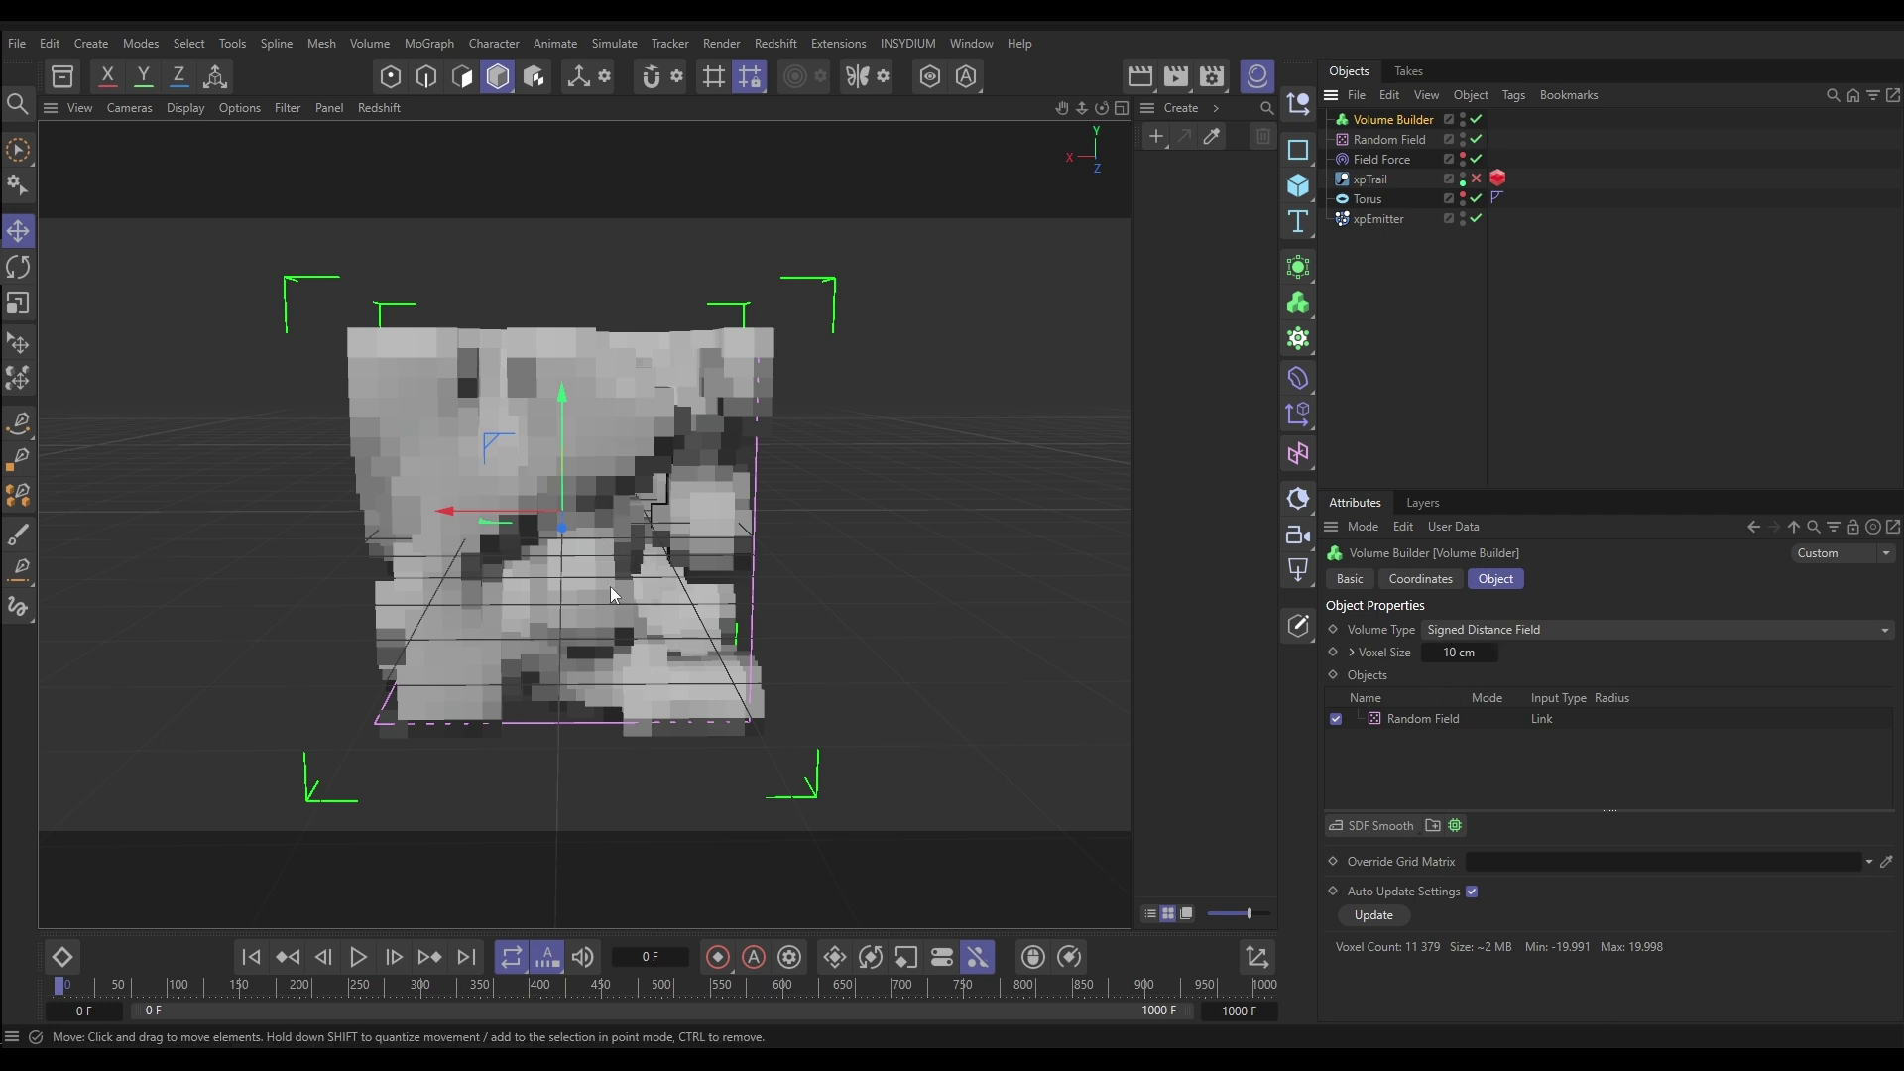
click(1471, 631)
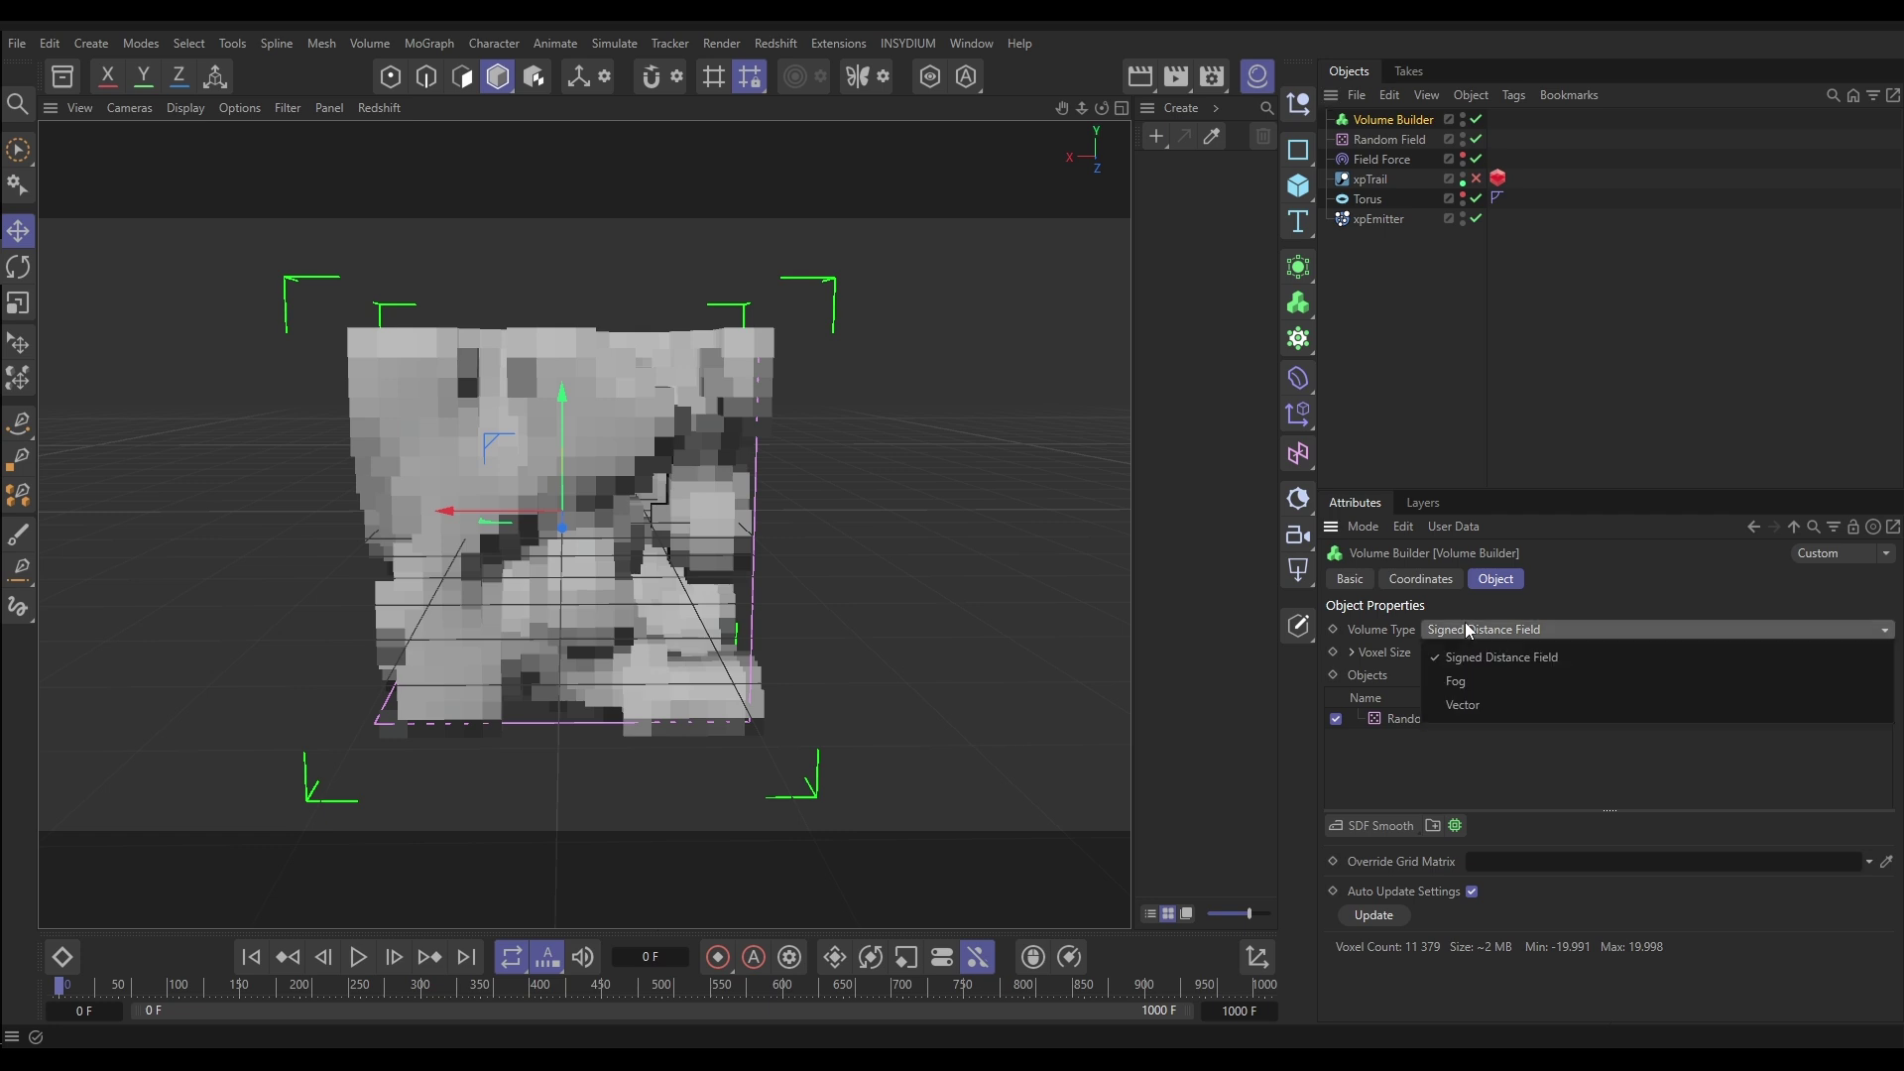
click(1472, 706)
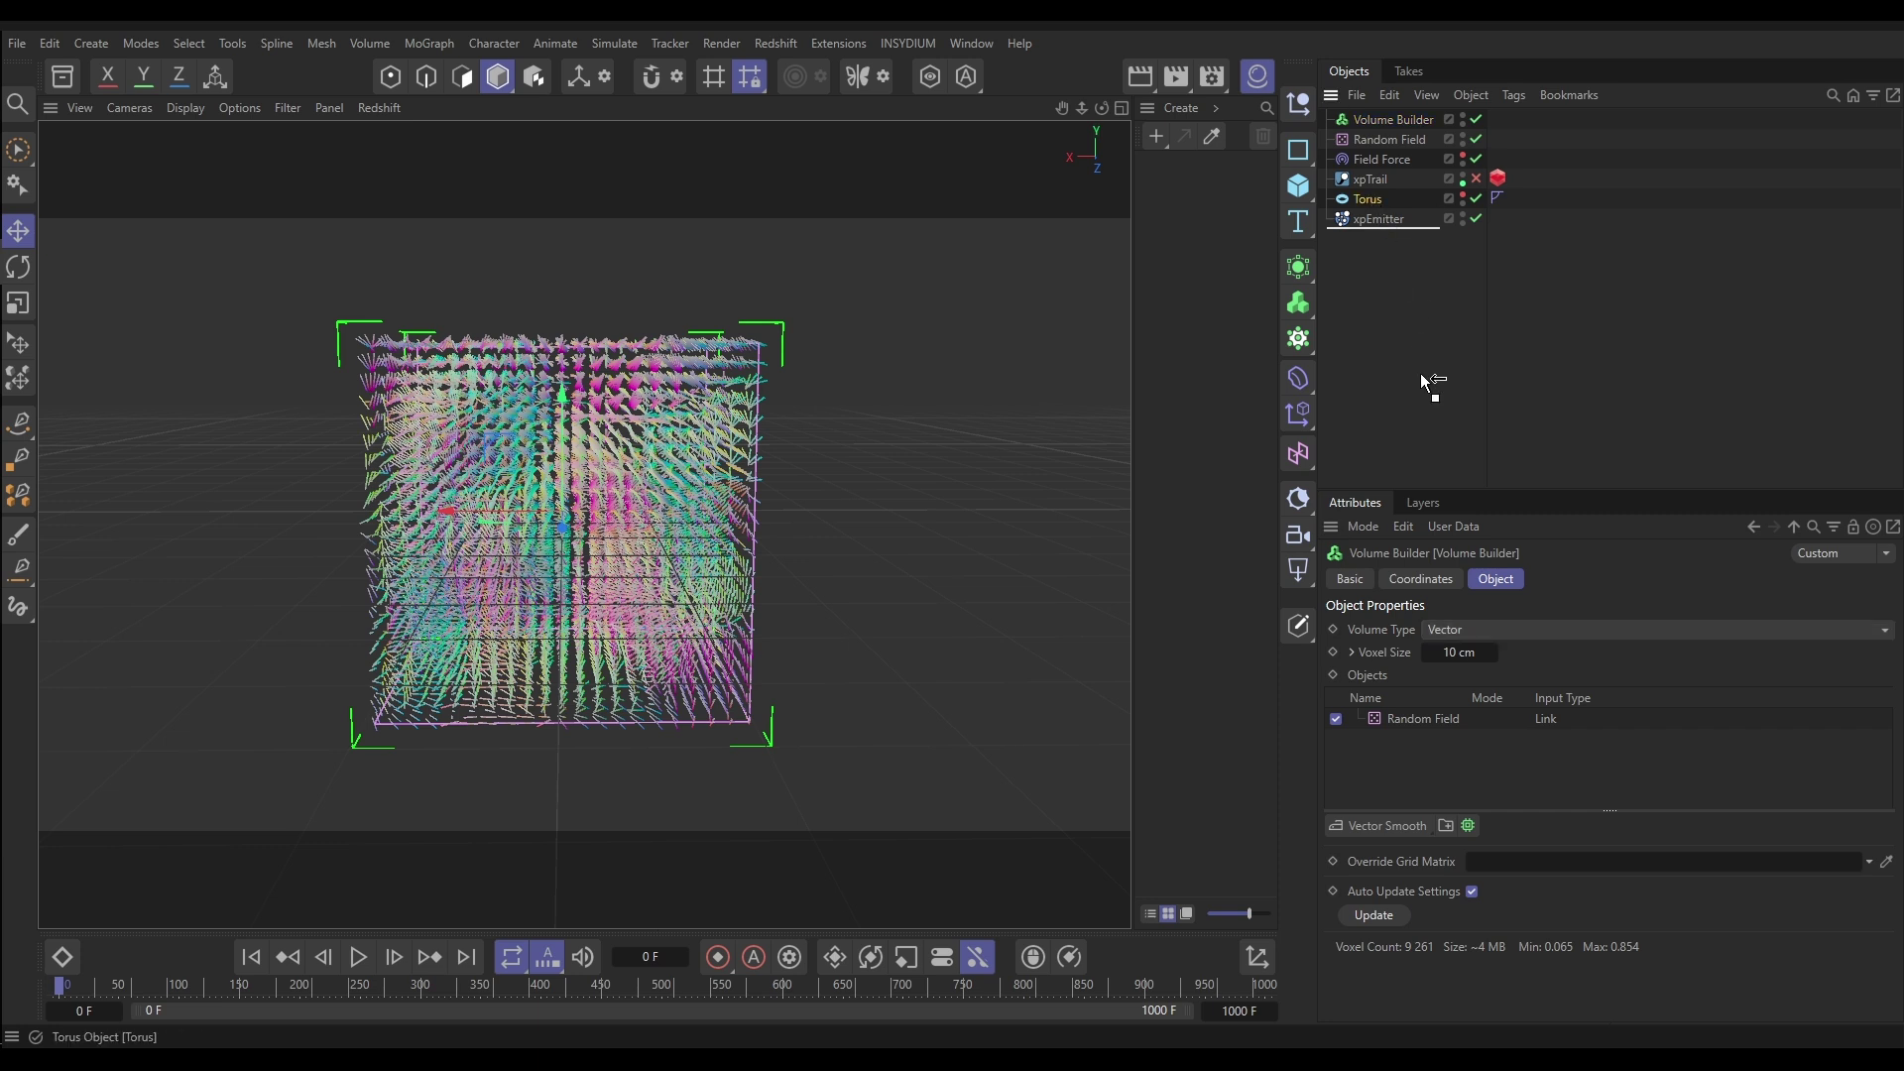
Drag the Torus into the Volume Builder's Objects list and set the Random Field's Mode to Cross.
drag(1421, 375, 1425, 740)
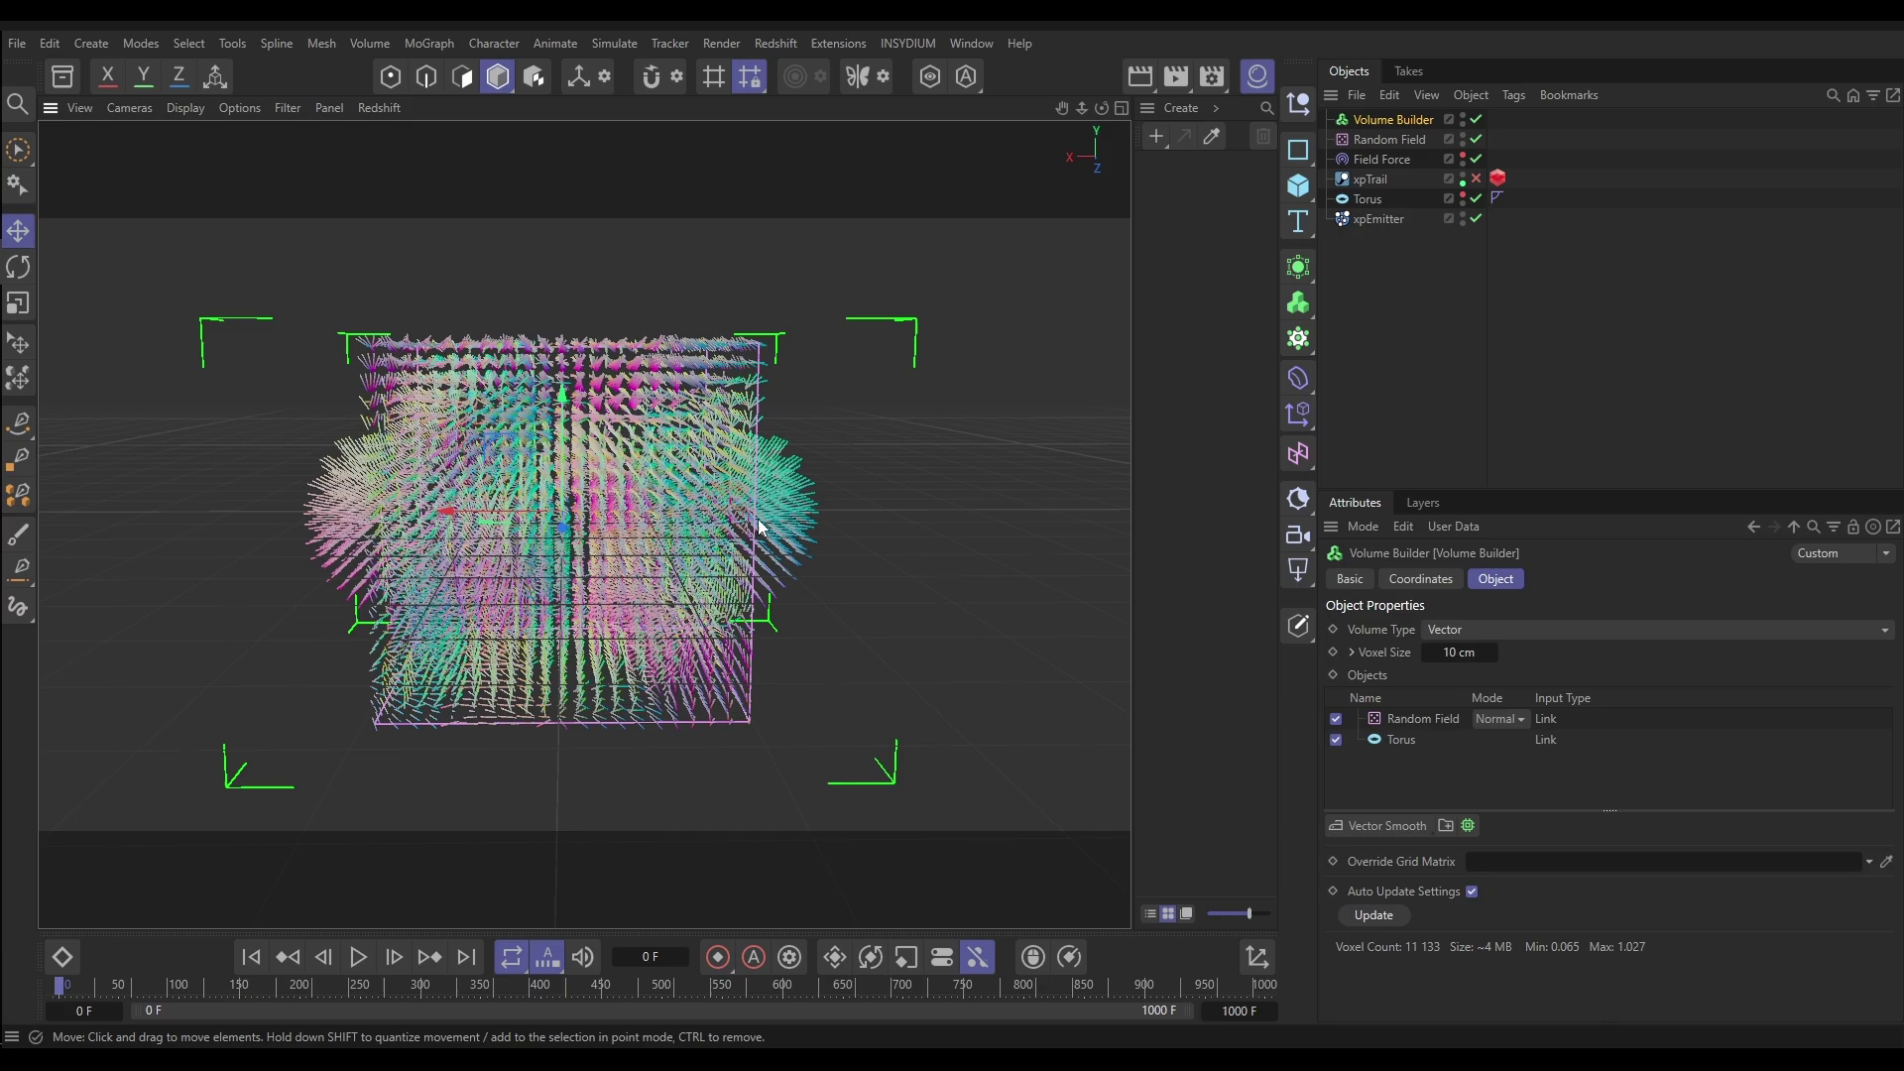
mouse_move(762, 527)
alt+mouse_down()
mouse_move(688, 526)
mouse_move(763, 575)
mouse_move(801, 515)
mouse_move(756, 527)
alt+mouse_up()
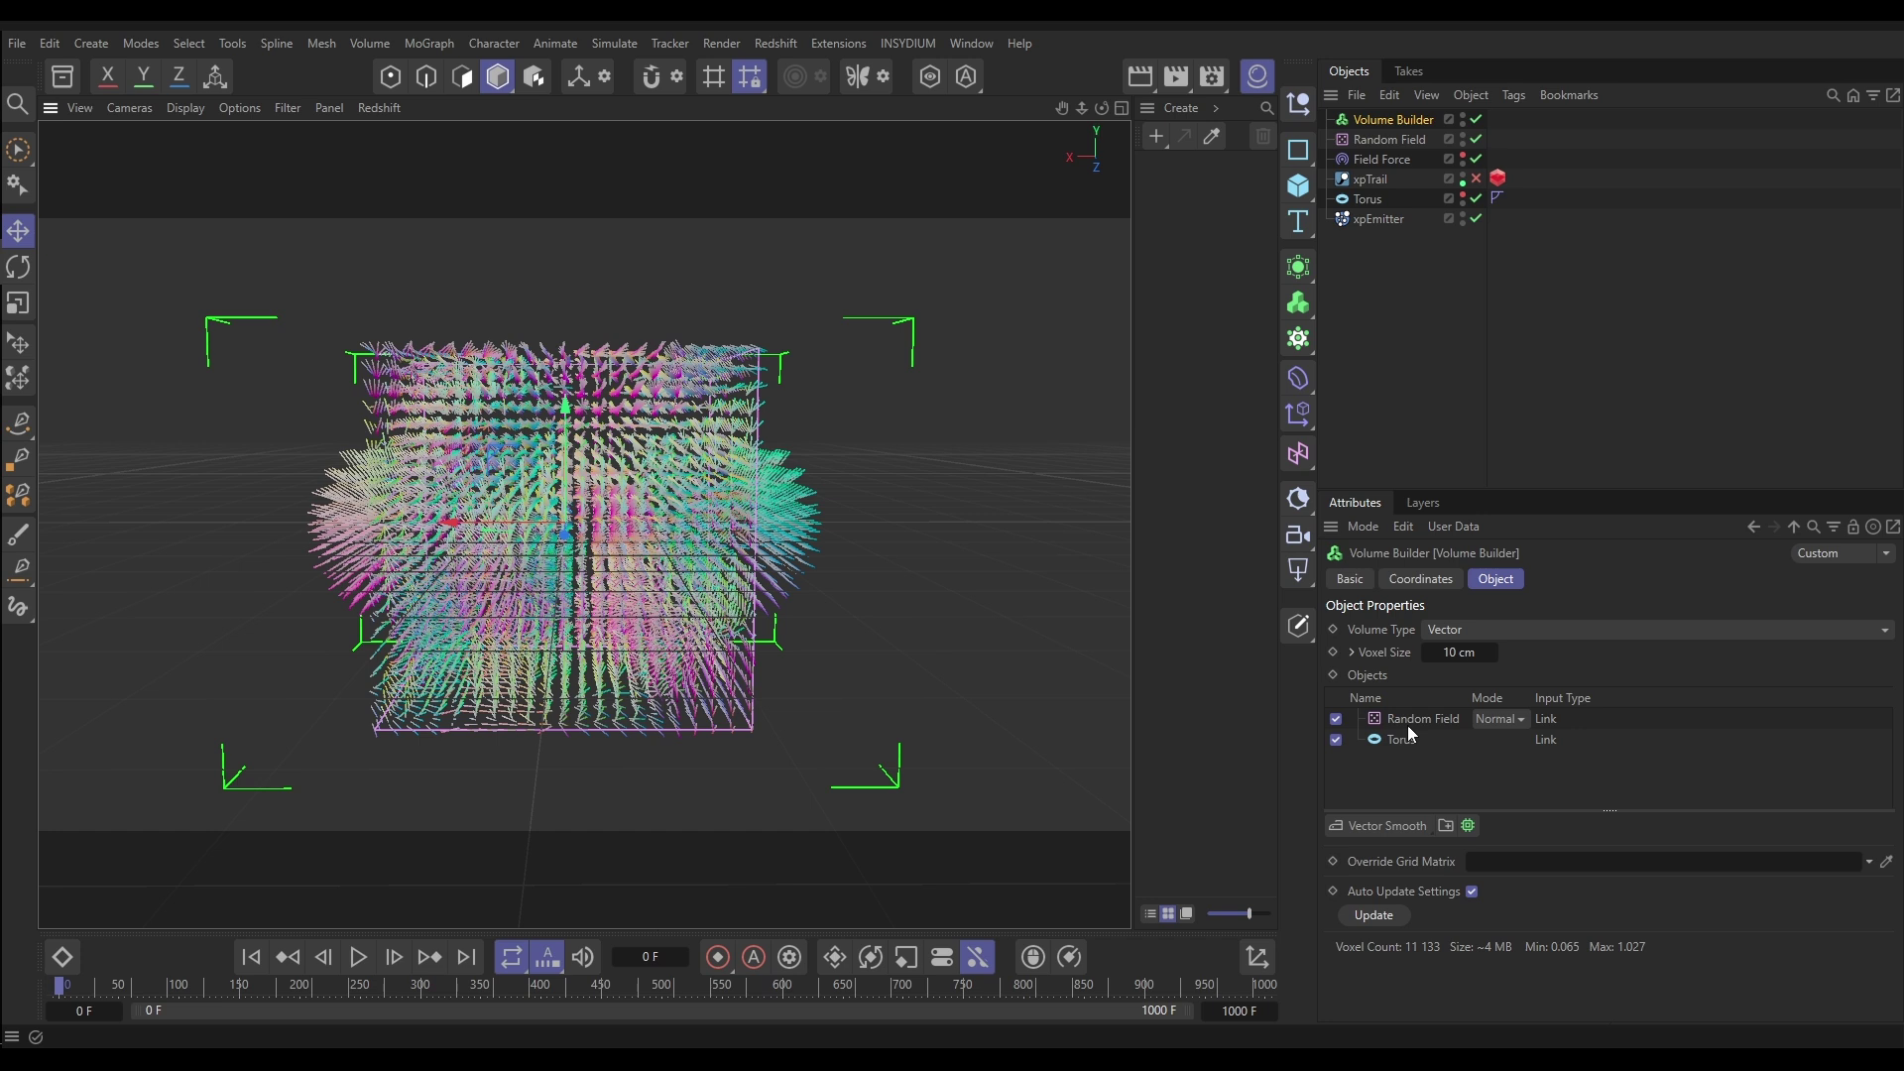
click(1492, 720)
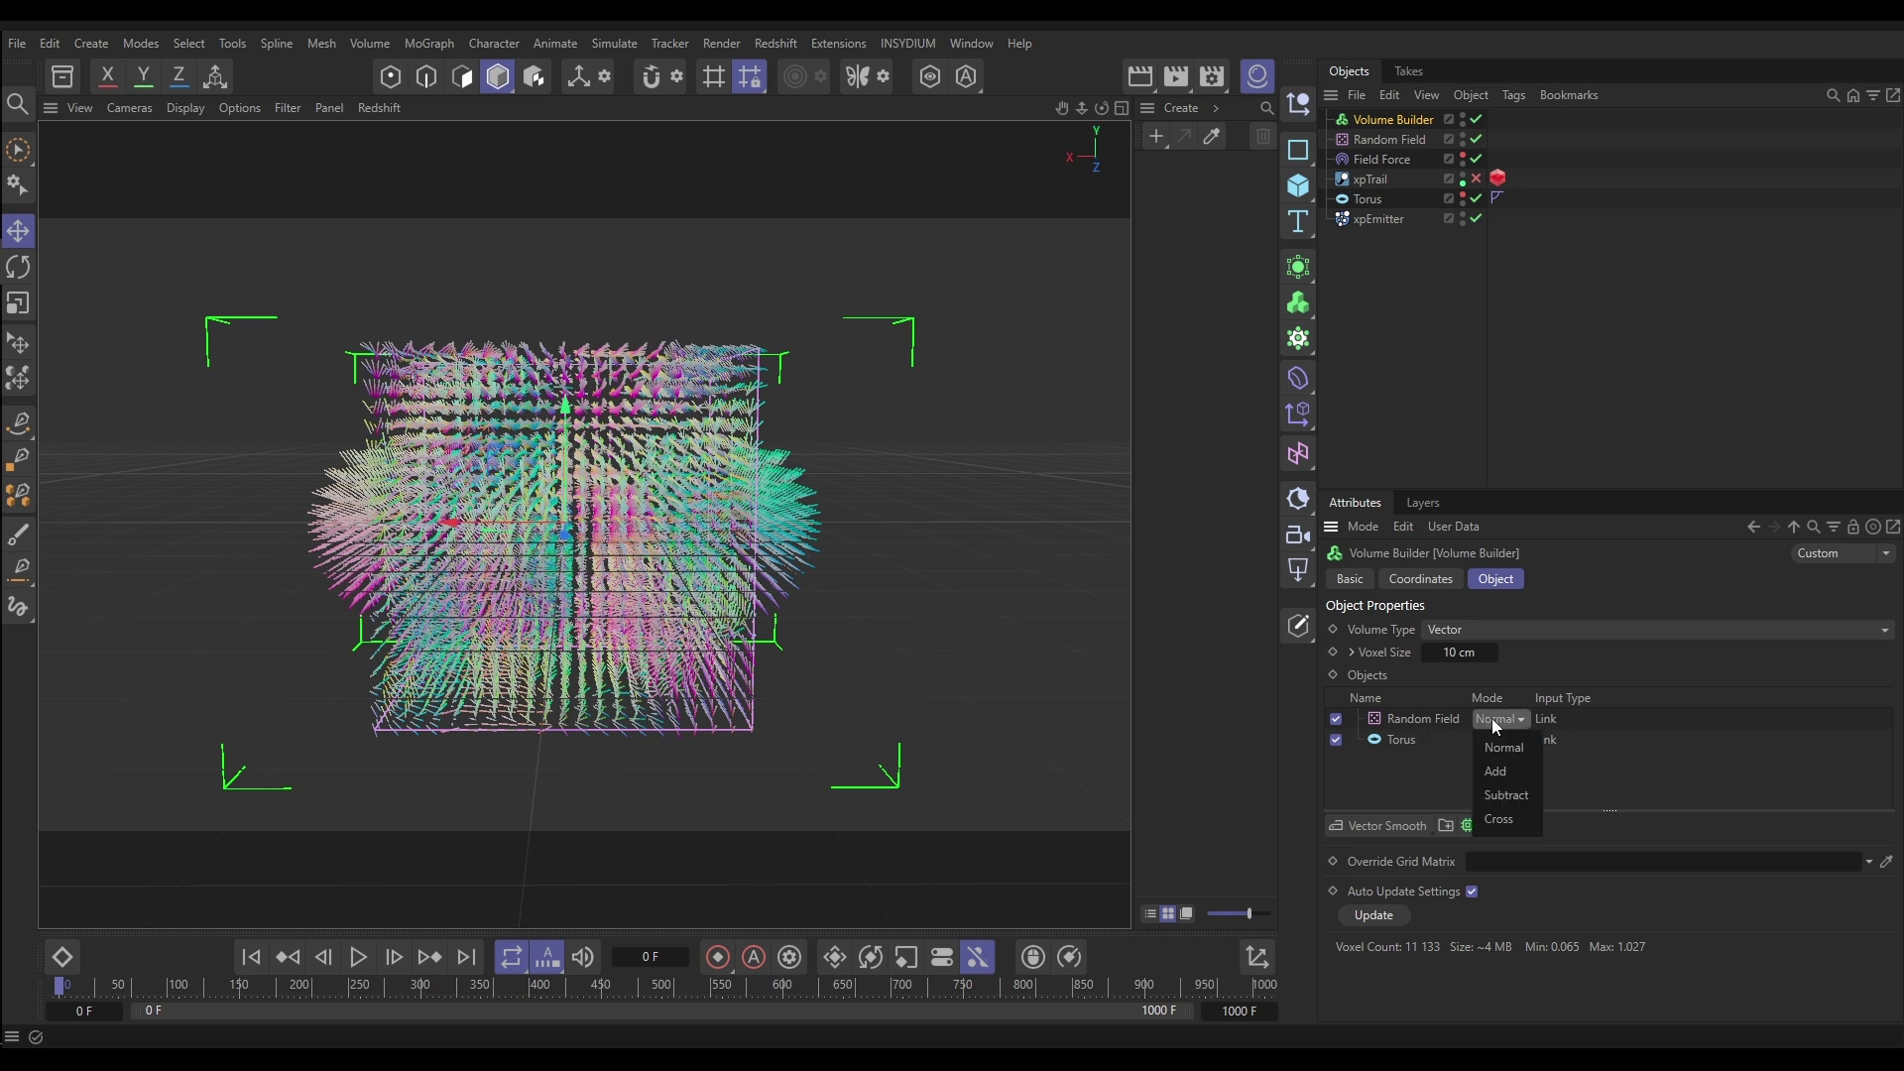
click(1505, 819)
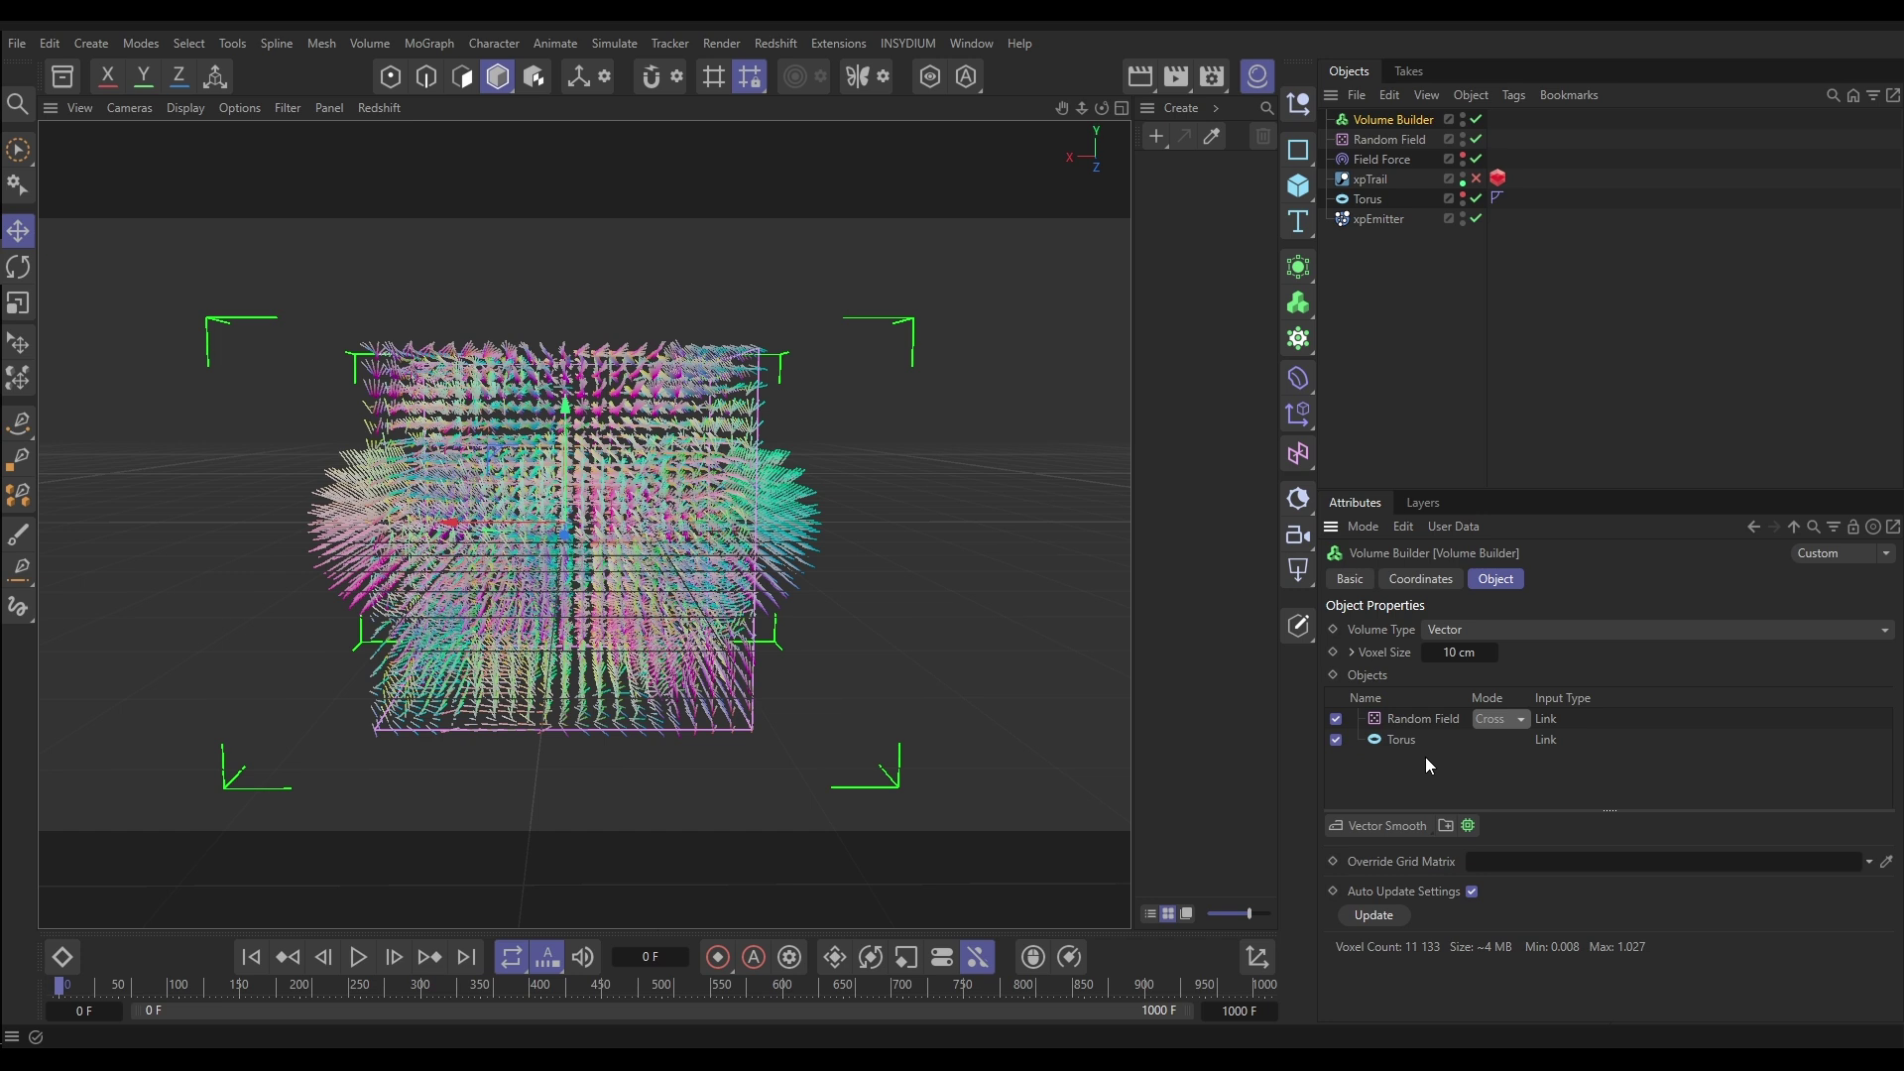
Set the Random Field's Creation Space to Objects Below.
click(1414, 718)
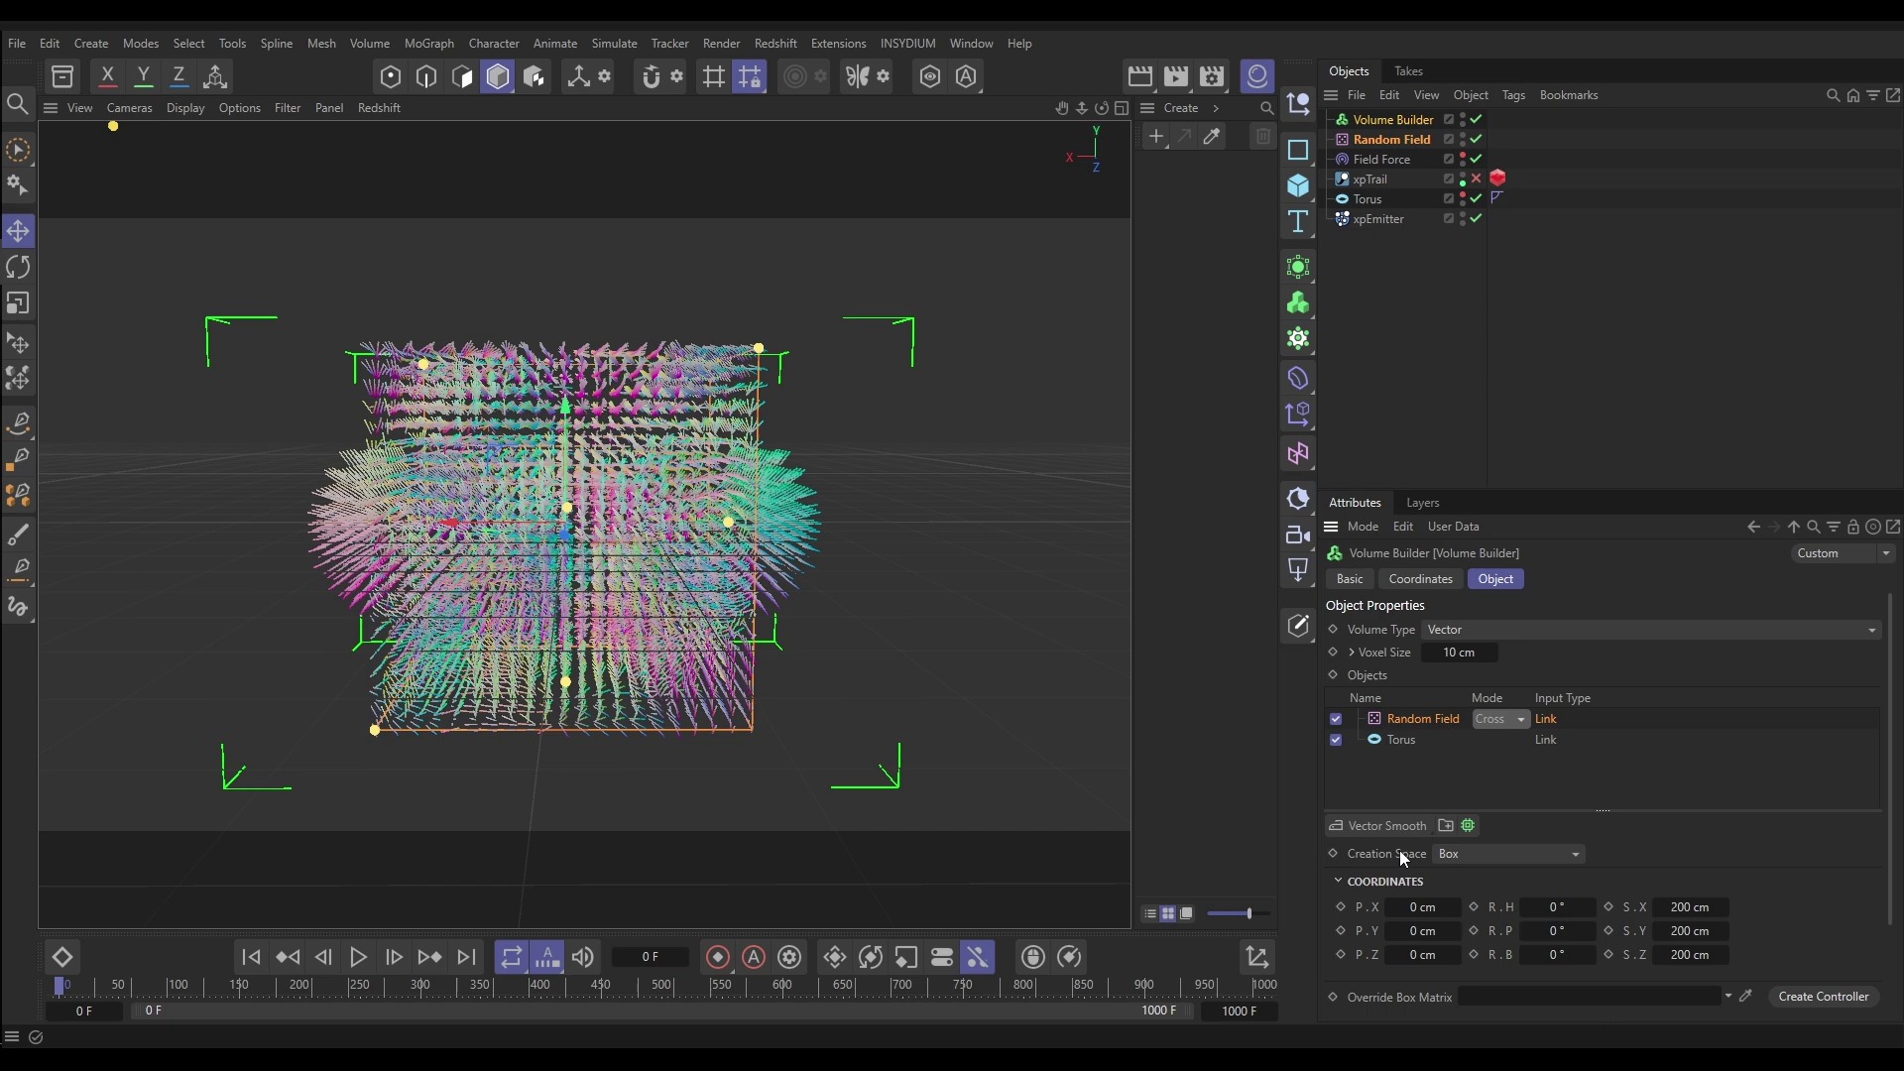
click(1465, 853)
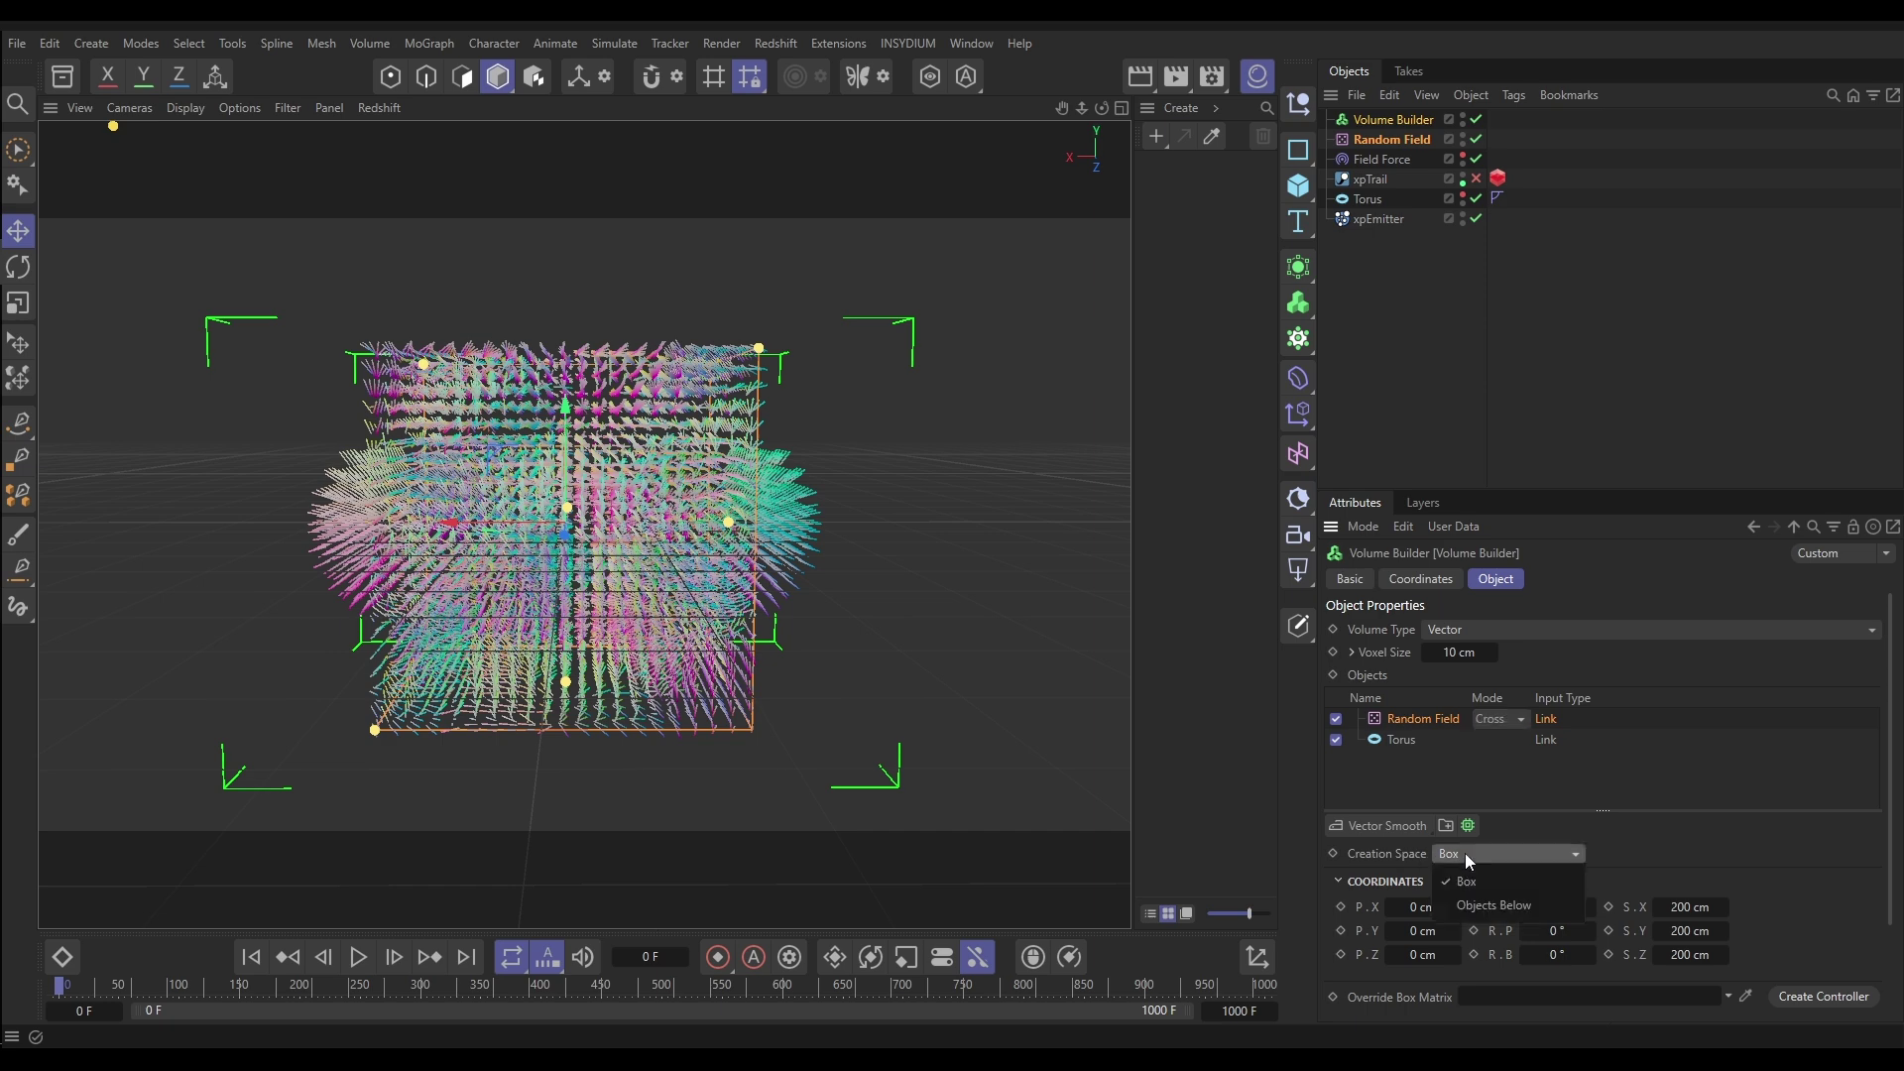
click(1500, 902)
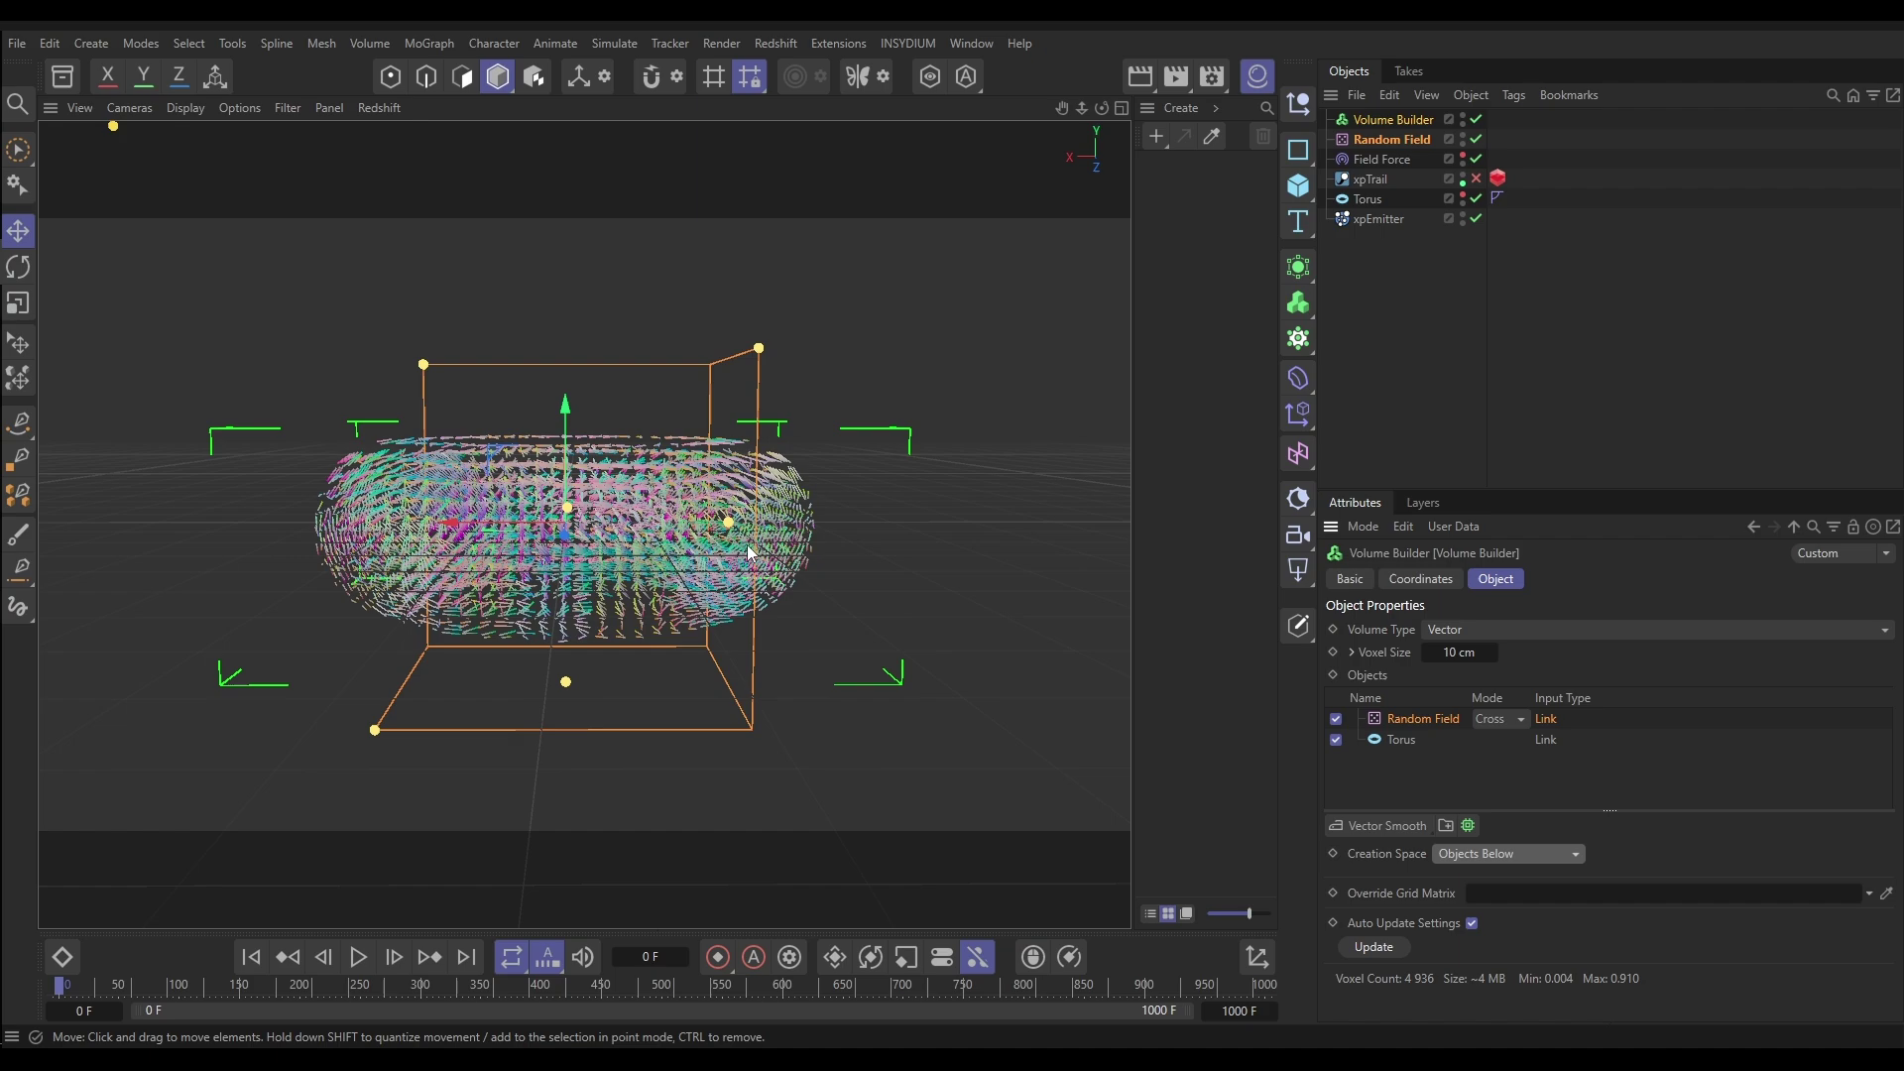
Orbit and zoom around the torus-shaped vector volume to inspect its direction lines.
click(634, 534)
alt+drag(635, 534, 631, 580)
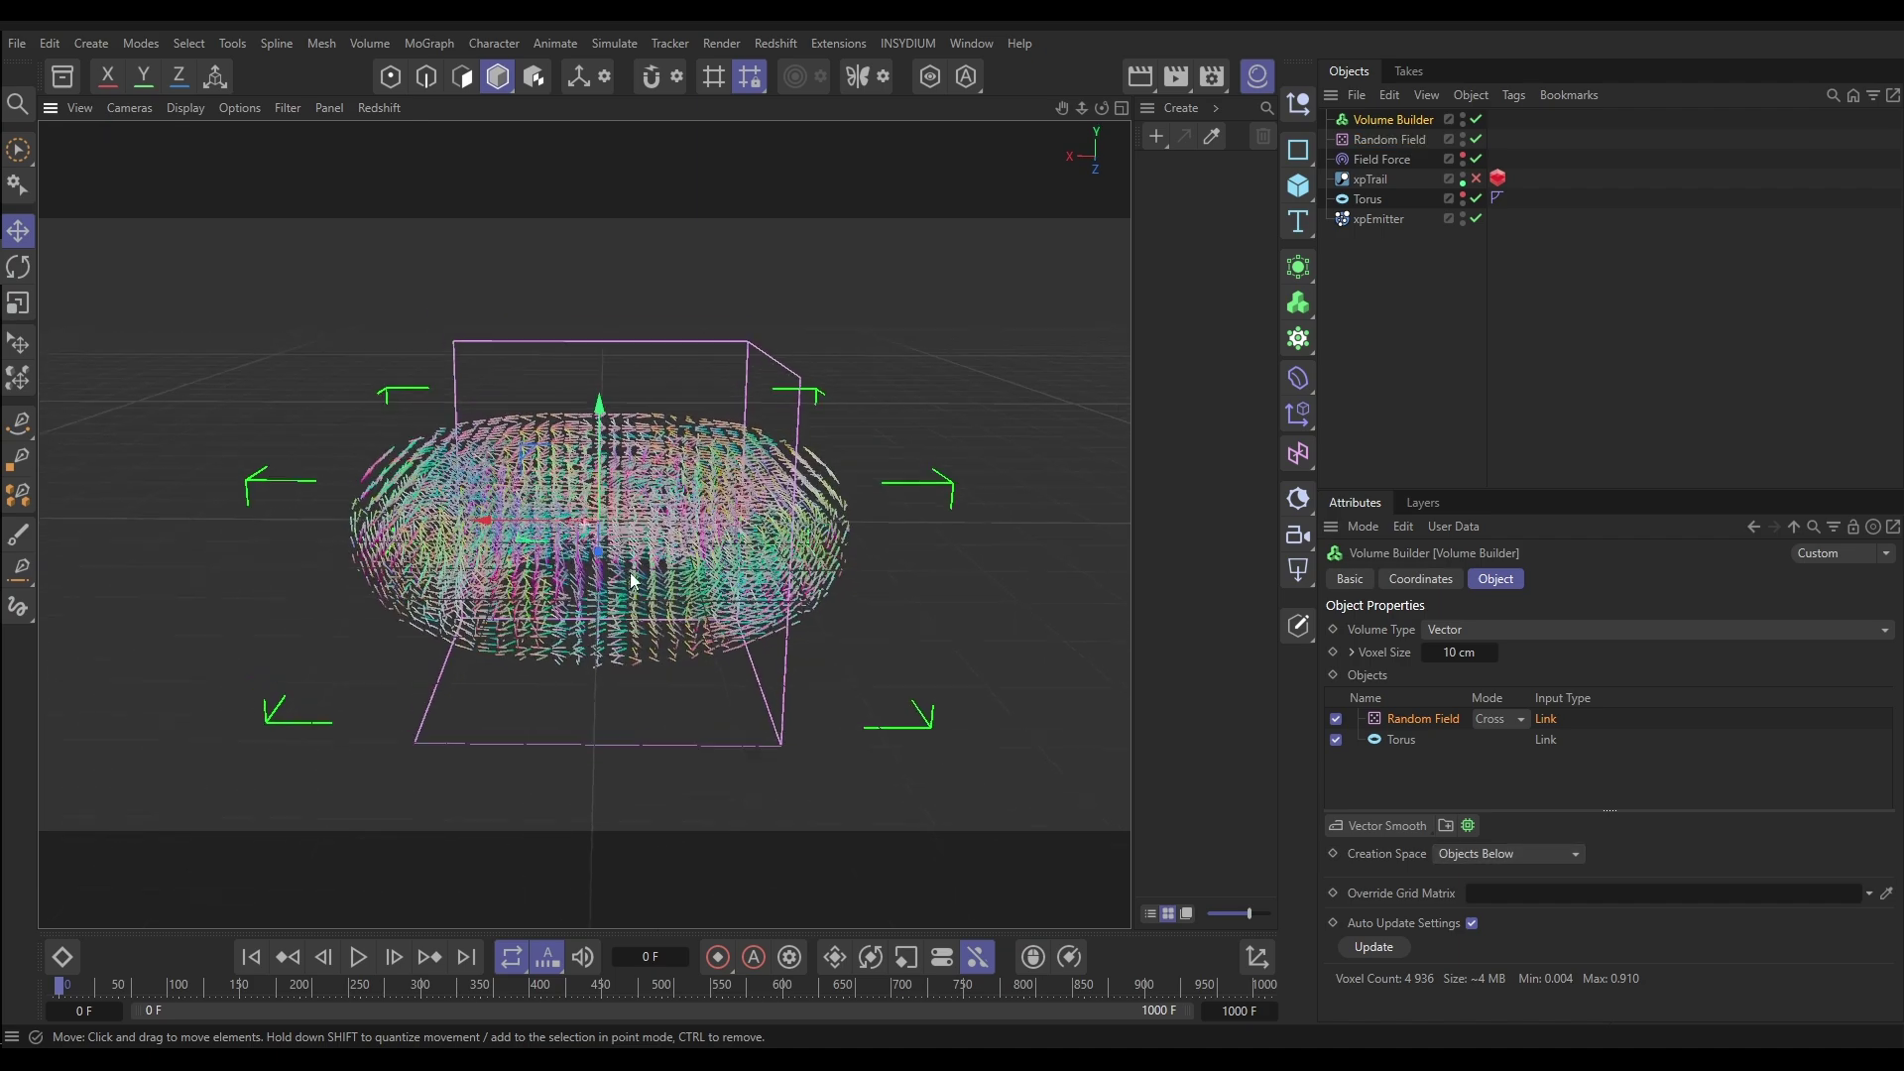
scroll(635, 580, up, 8)
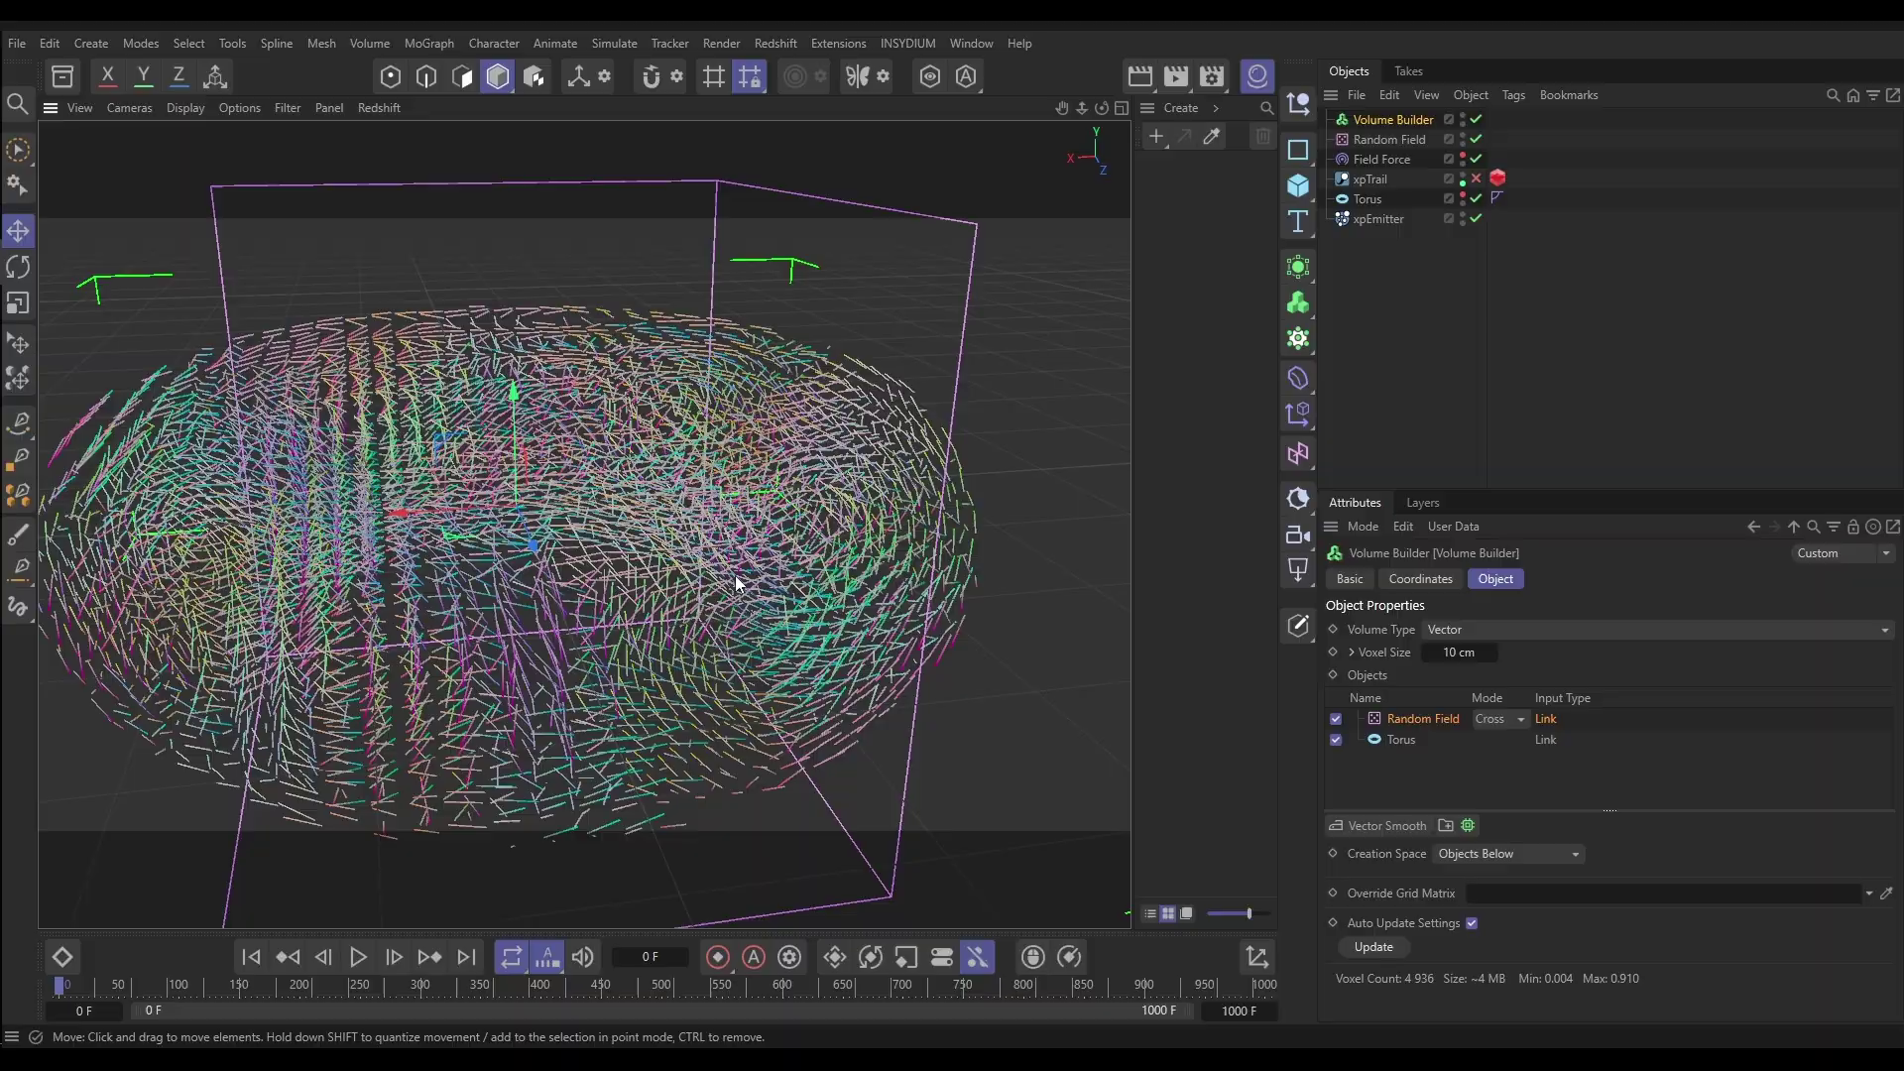
scroll(796, 551, up, 4)
mouse_move(795, 551)
alt+mouse_down()
mouse_move(990, 526)
mouse_move(729, 565)
mouse_move(812, 492)
mouse_move(764, 530)
alt+mouse_up()
scroll(773, 520, down, 4)
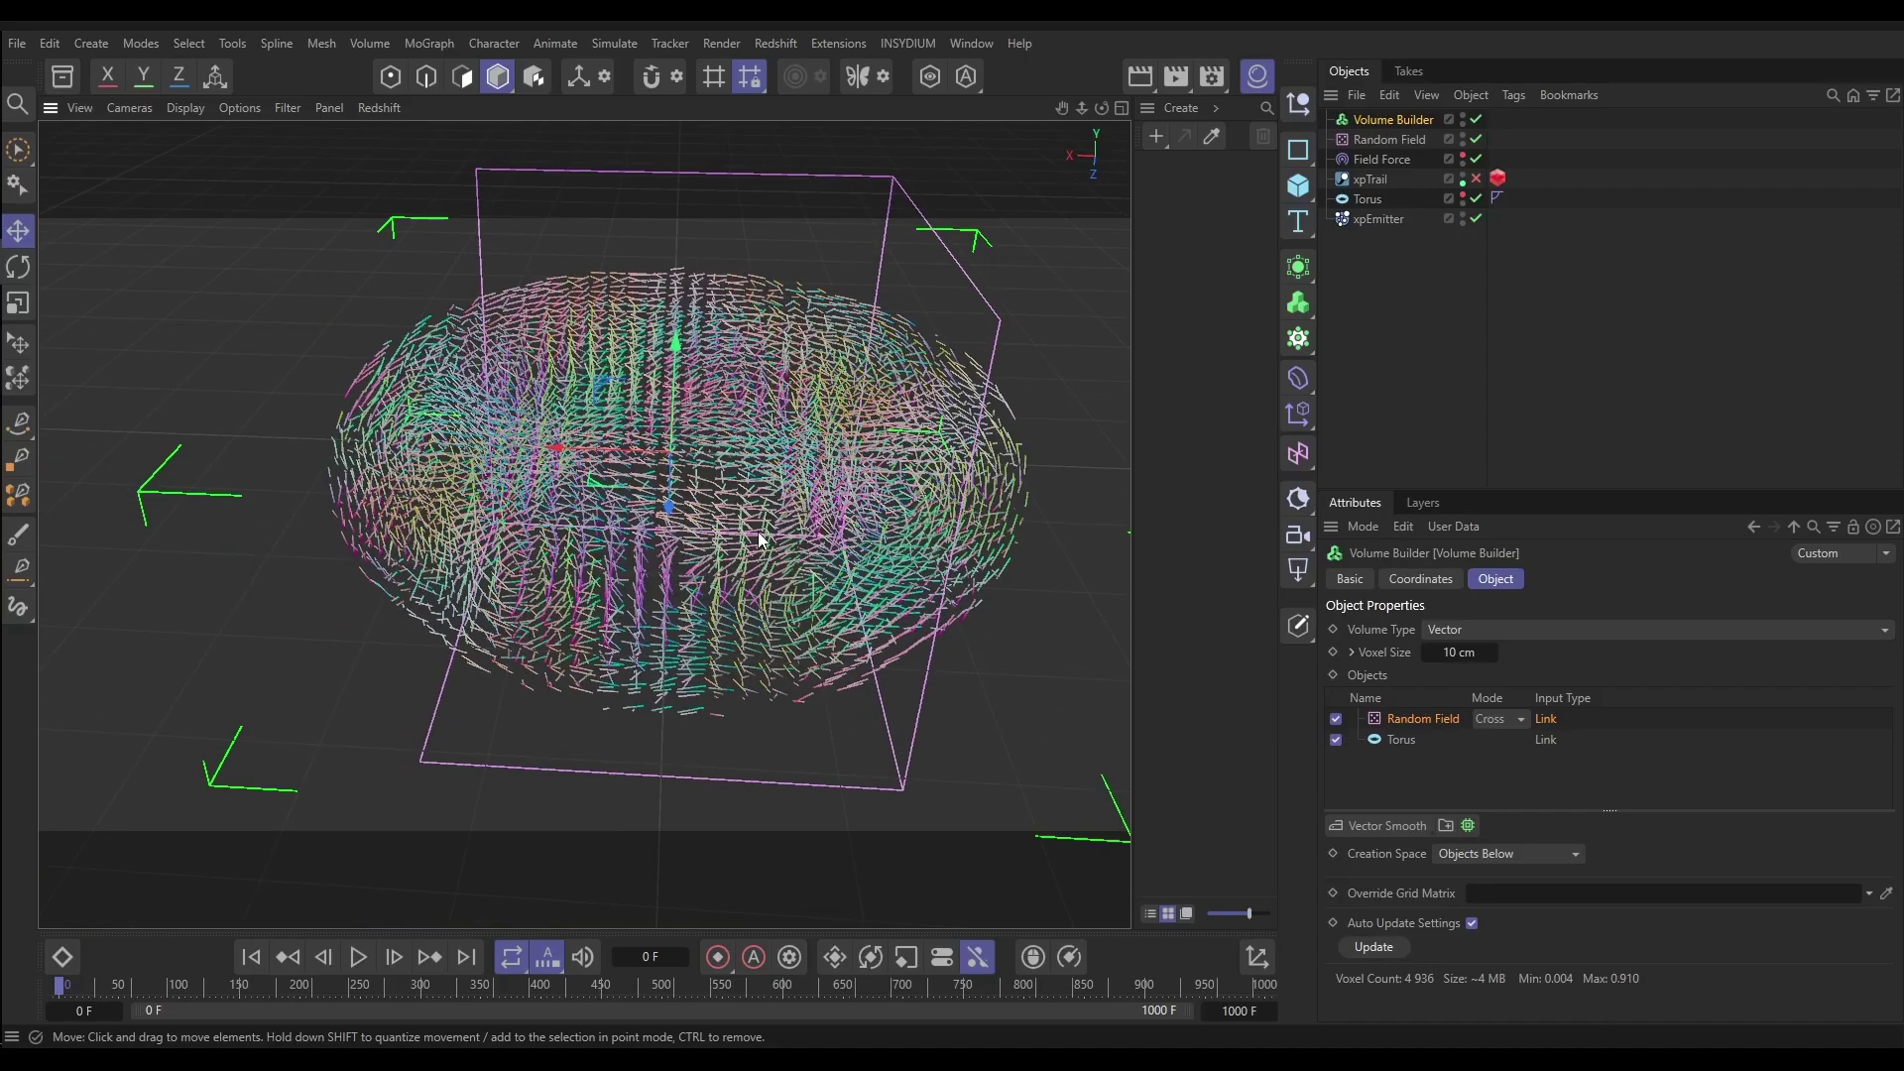
Raise the Torus Pipe Segments to 32.
click(1368, 199)
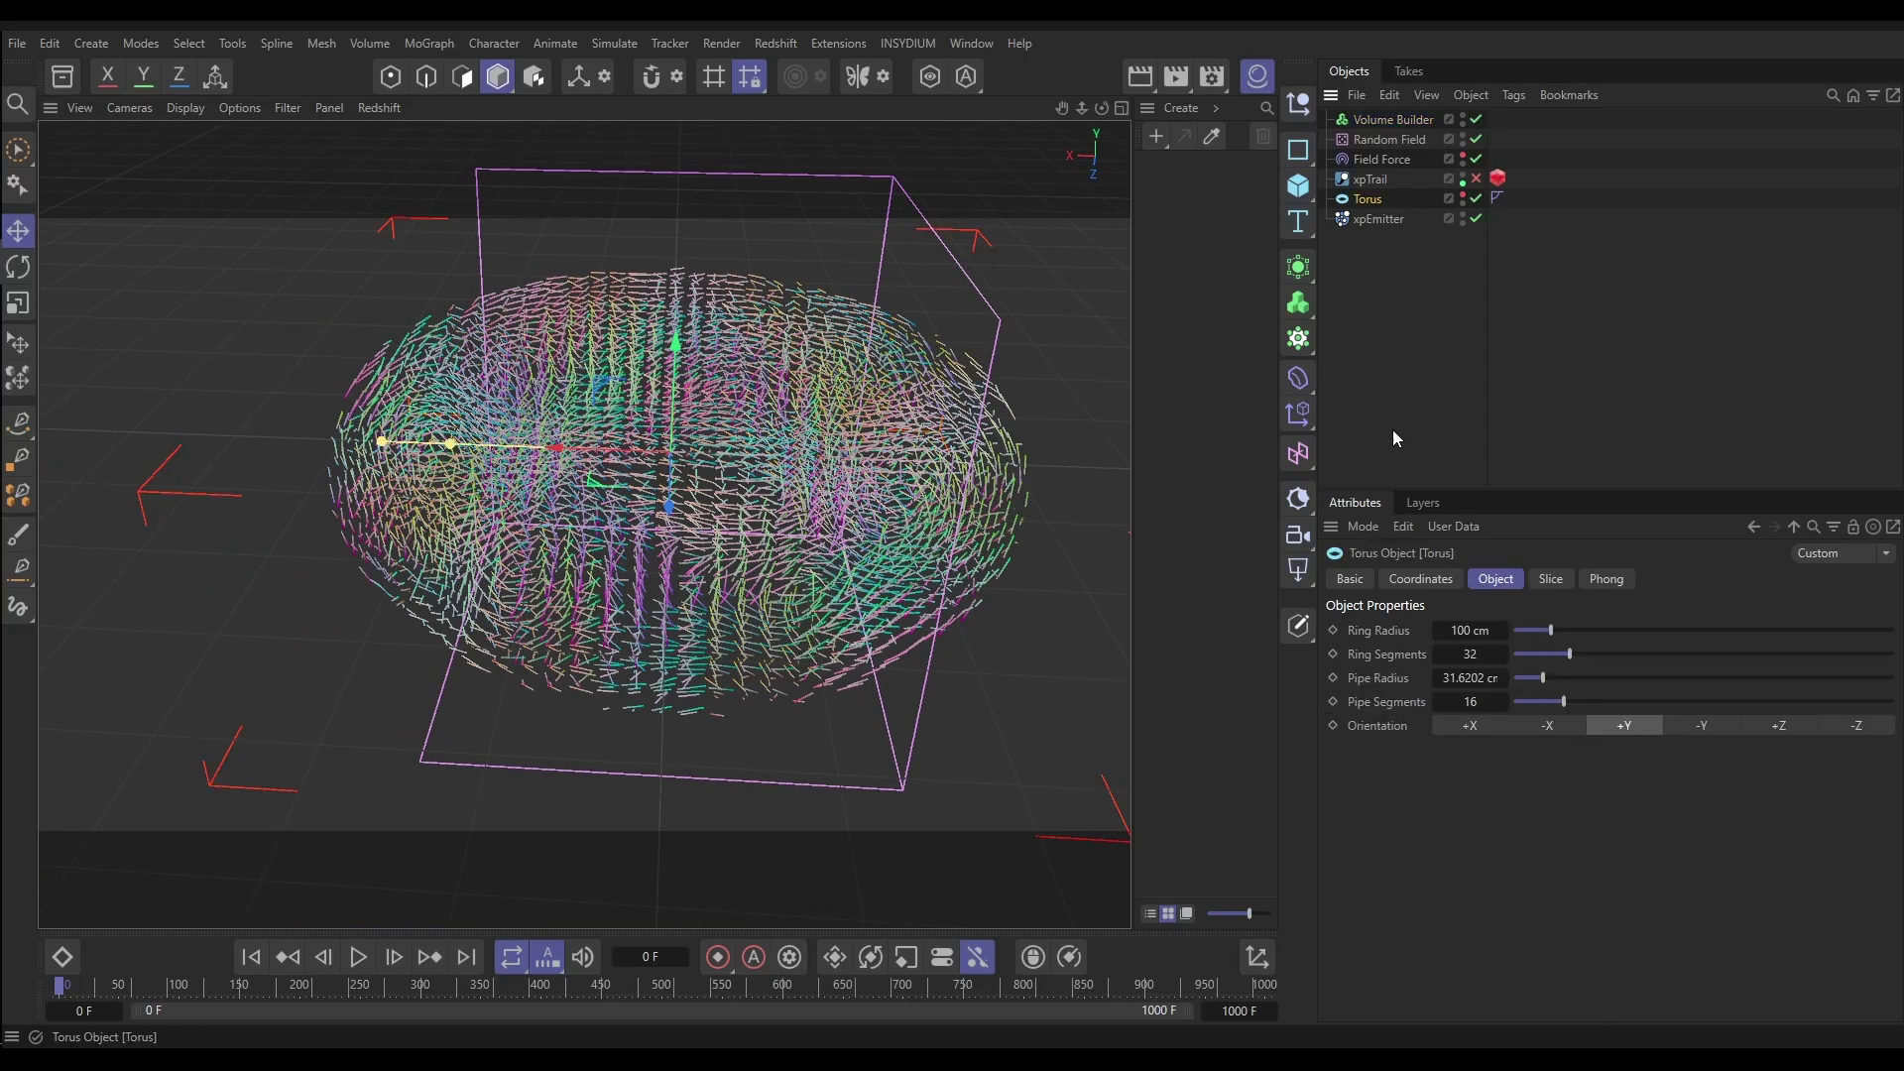
click(1470, 701)
text(32)
key(Return)
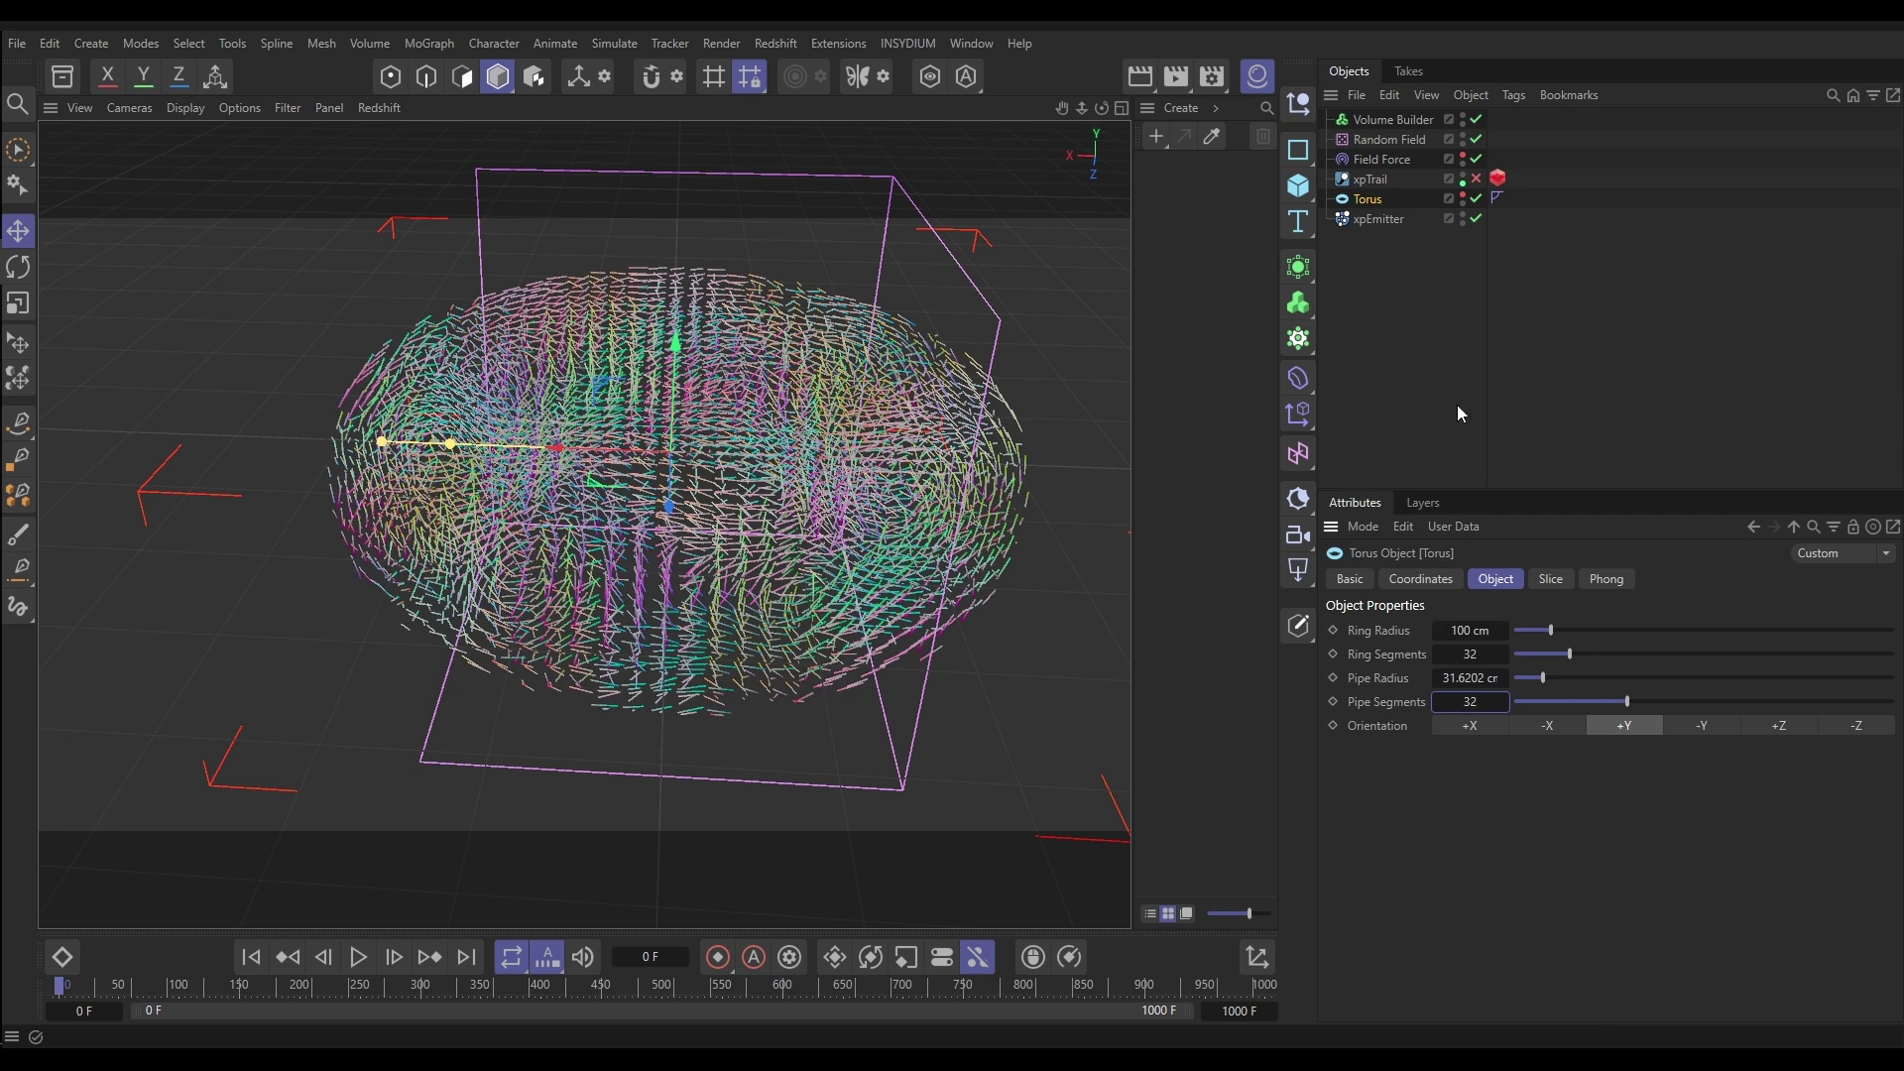
Set the Volume Builder's Voxel Size to 2 cm and view the denser torus from lower down.
click(1386, 120)
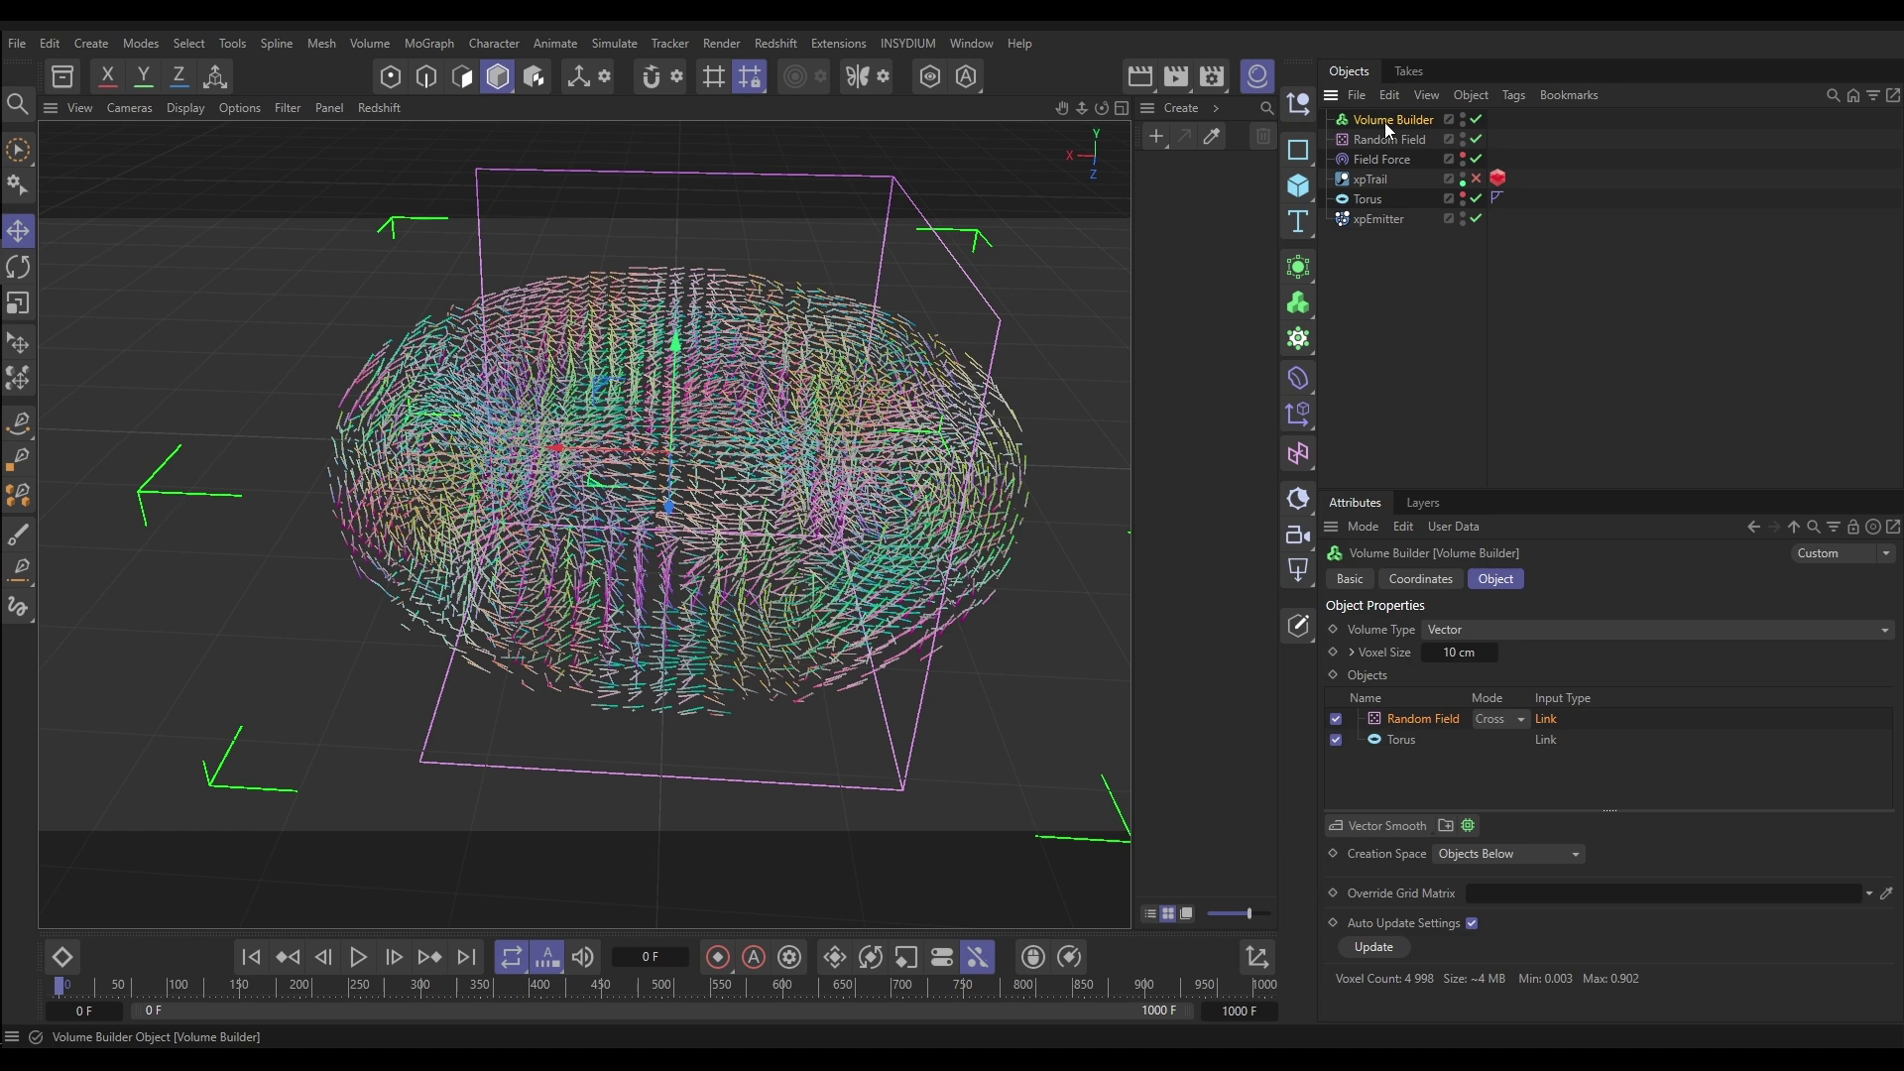
click(1447, 655)
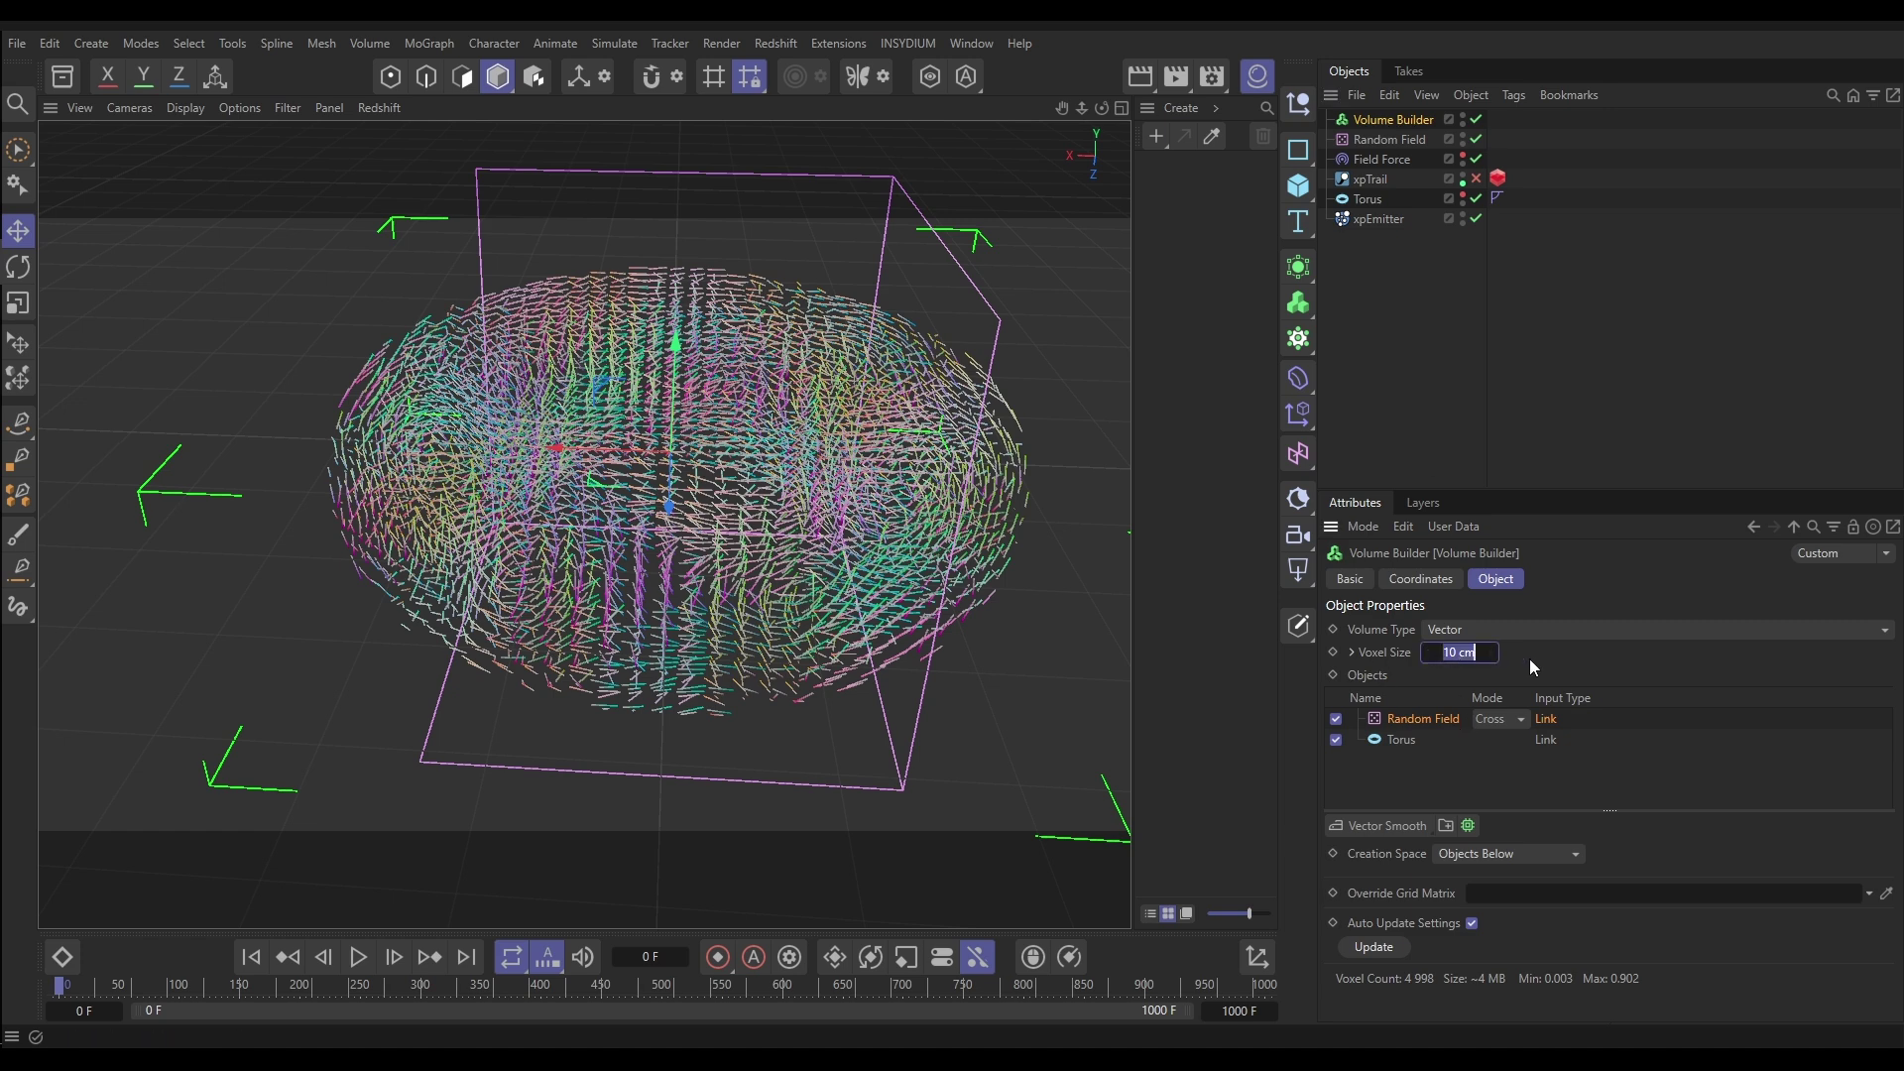
text(2)
key(Return)
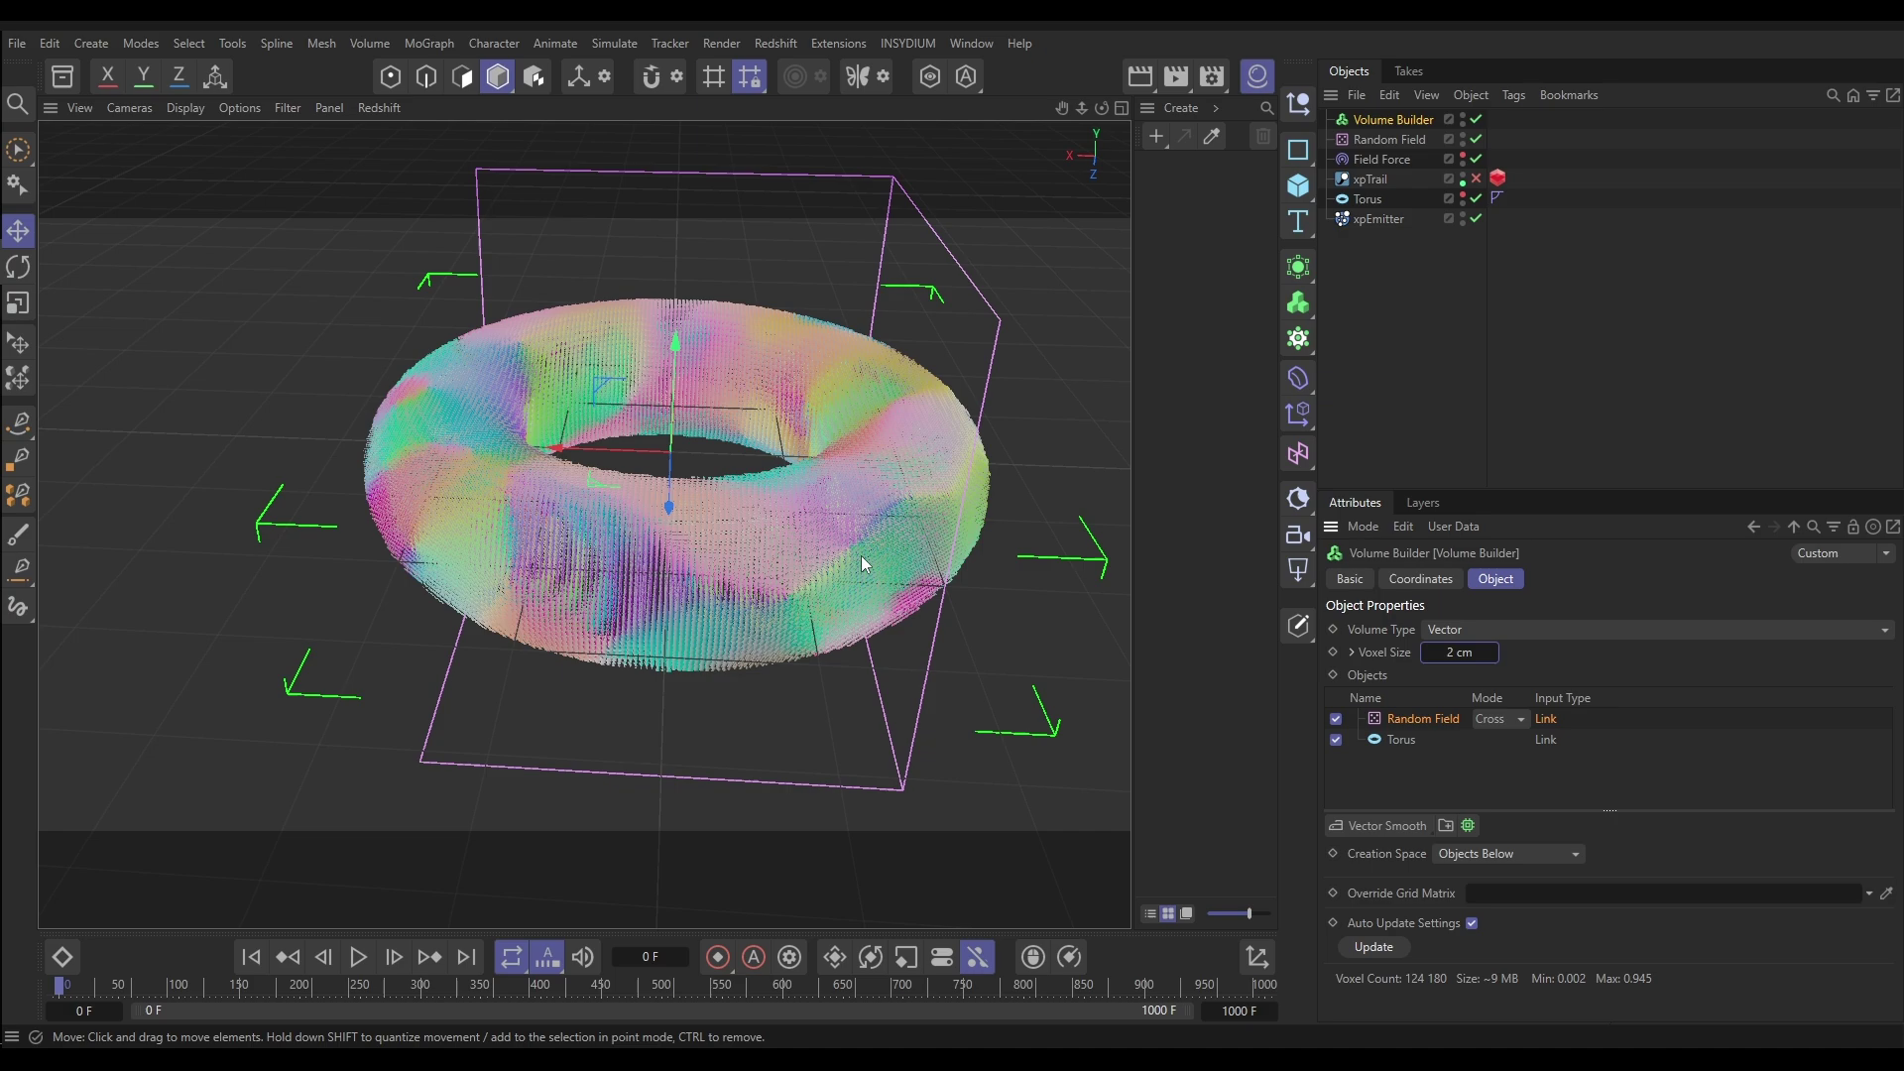
mouse_move(665, 572)
alt+mouse_down()
mouse_move(793, 490)
mouse_move(762, 484)
mouse_move(668, 556)
alt+mouse_up()
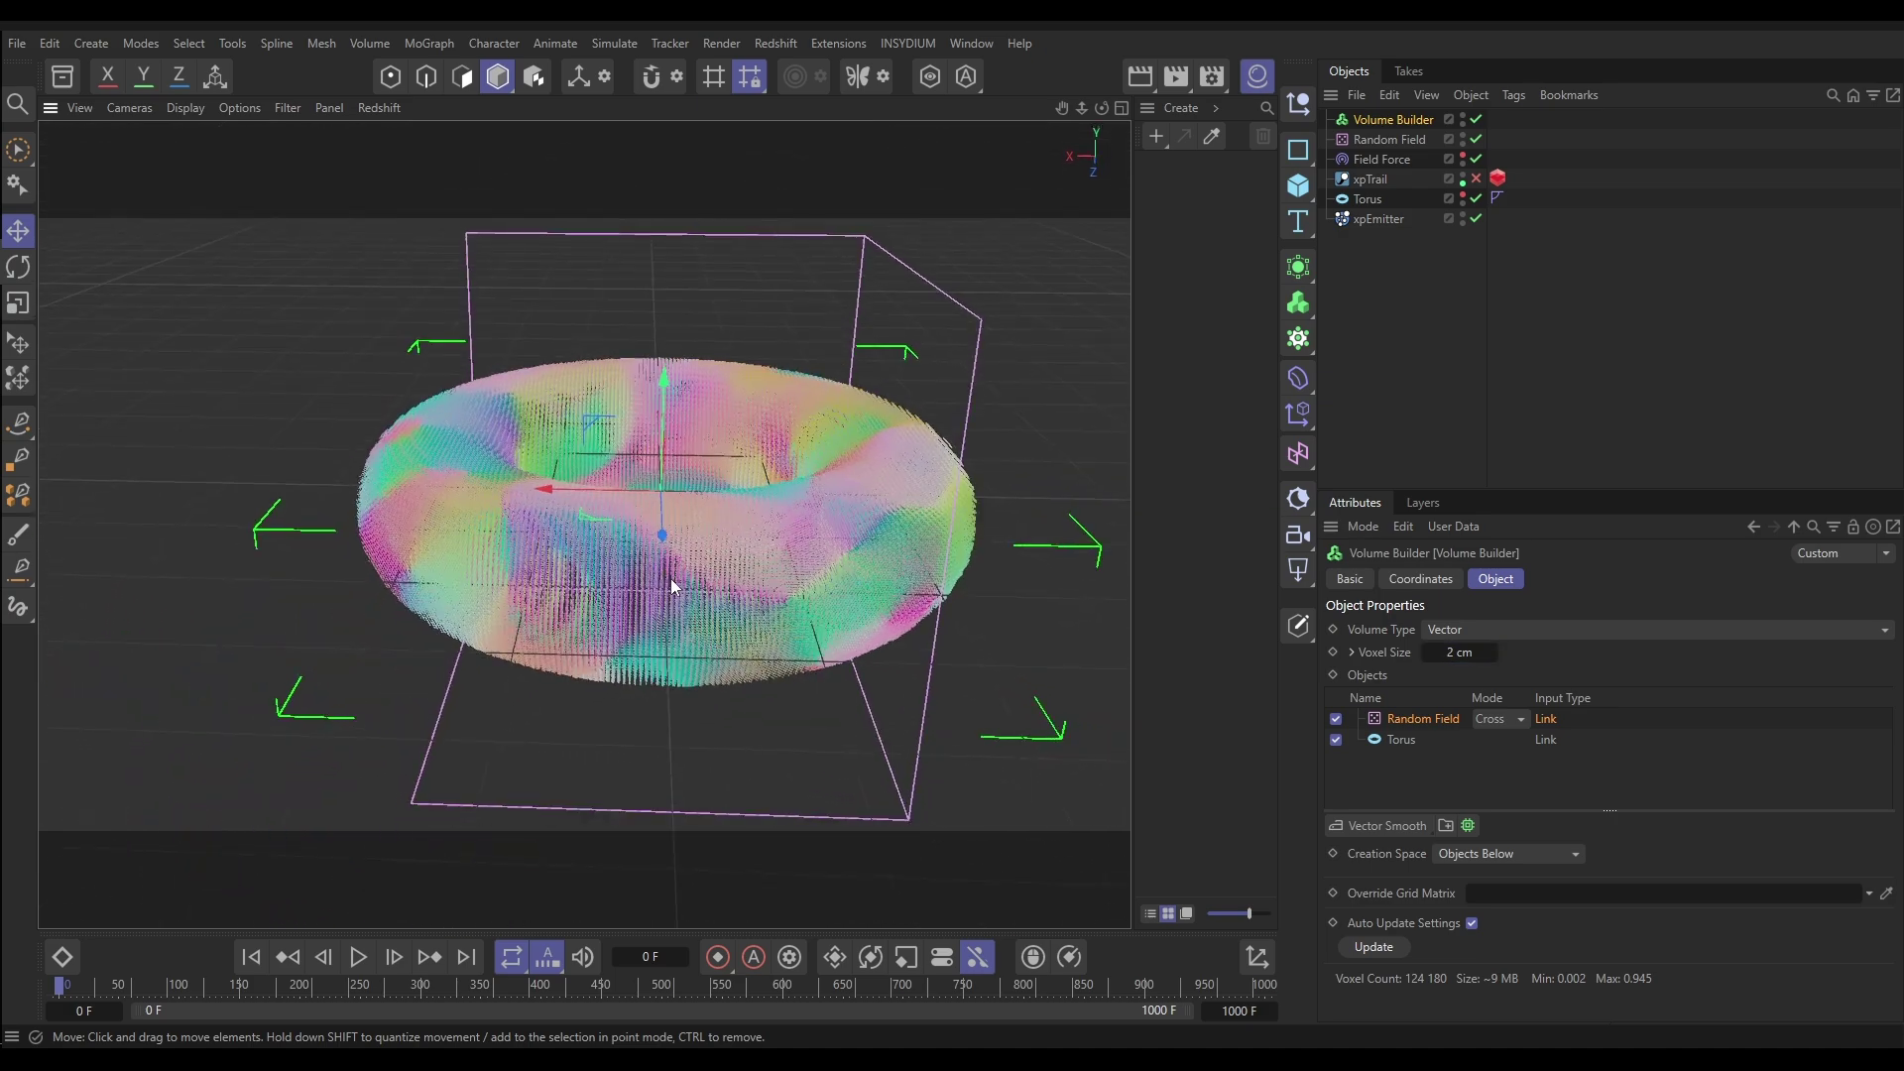
click(1367, 322)
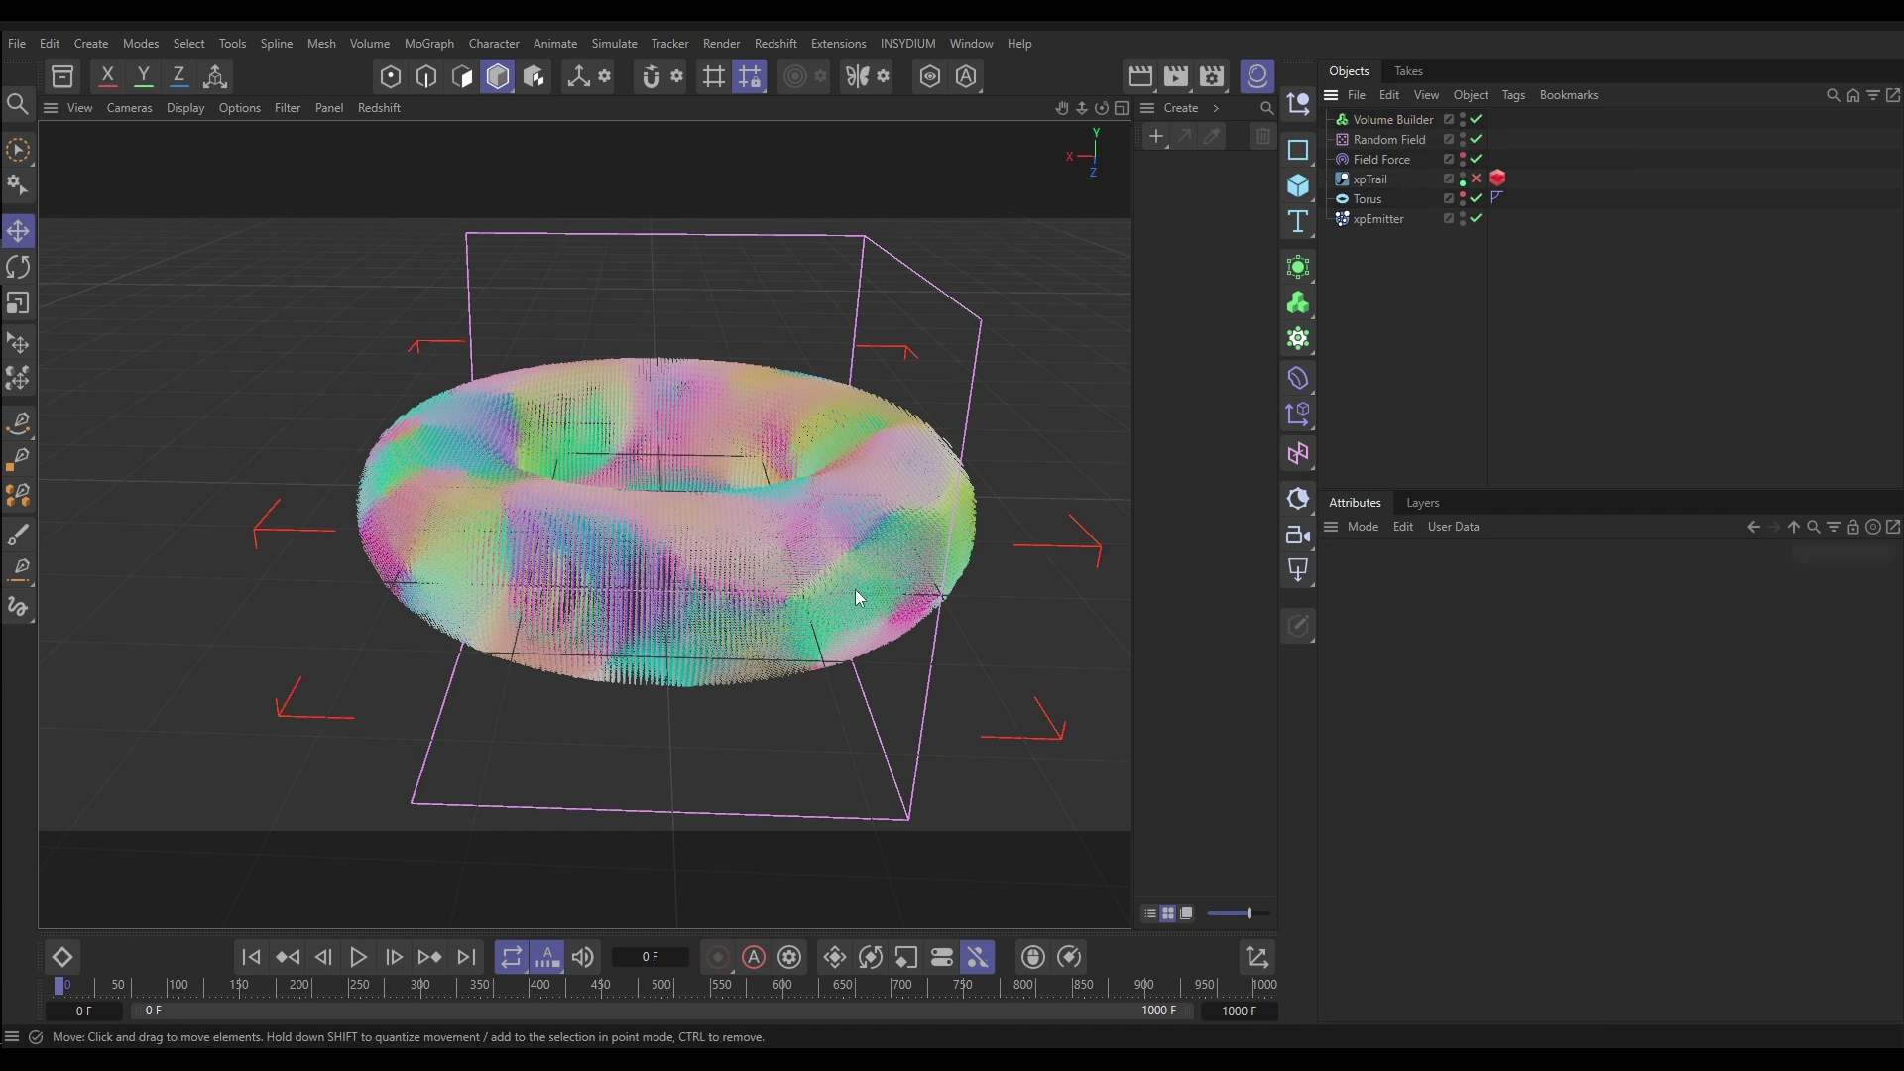
Set the Field Force's field to the Volume Builder.
click(1383, 159)
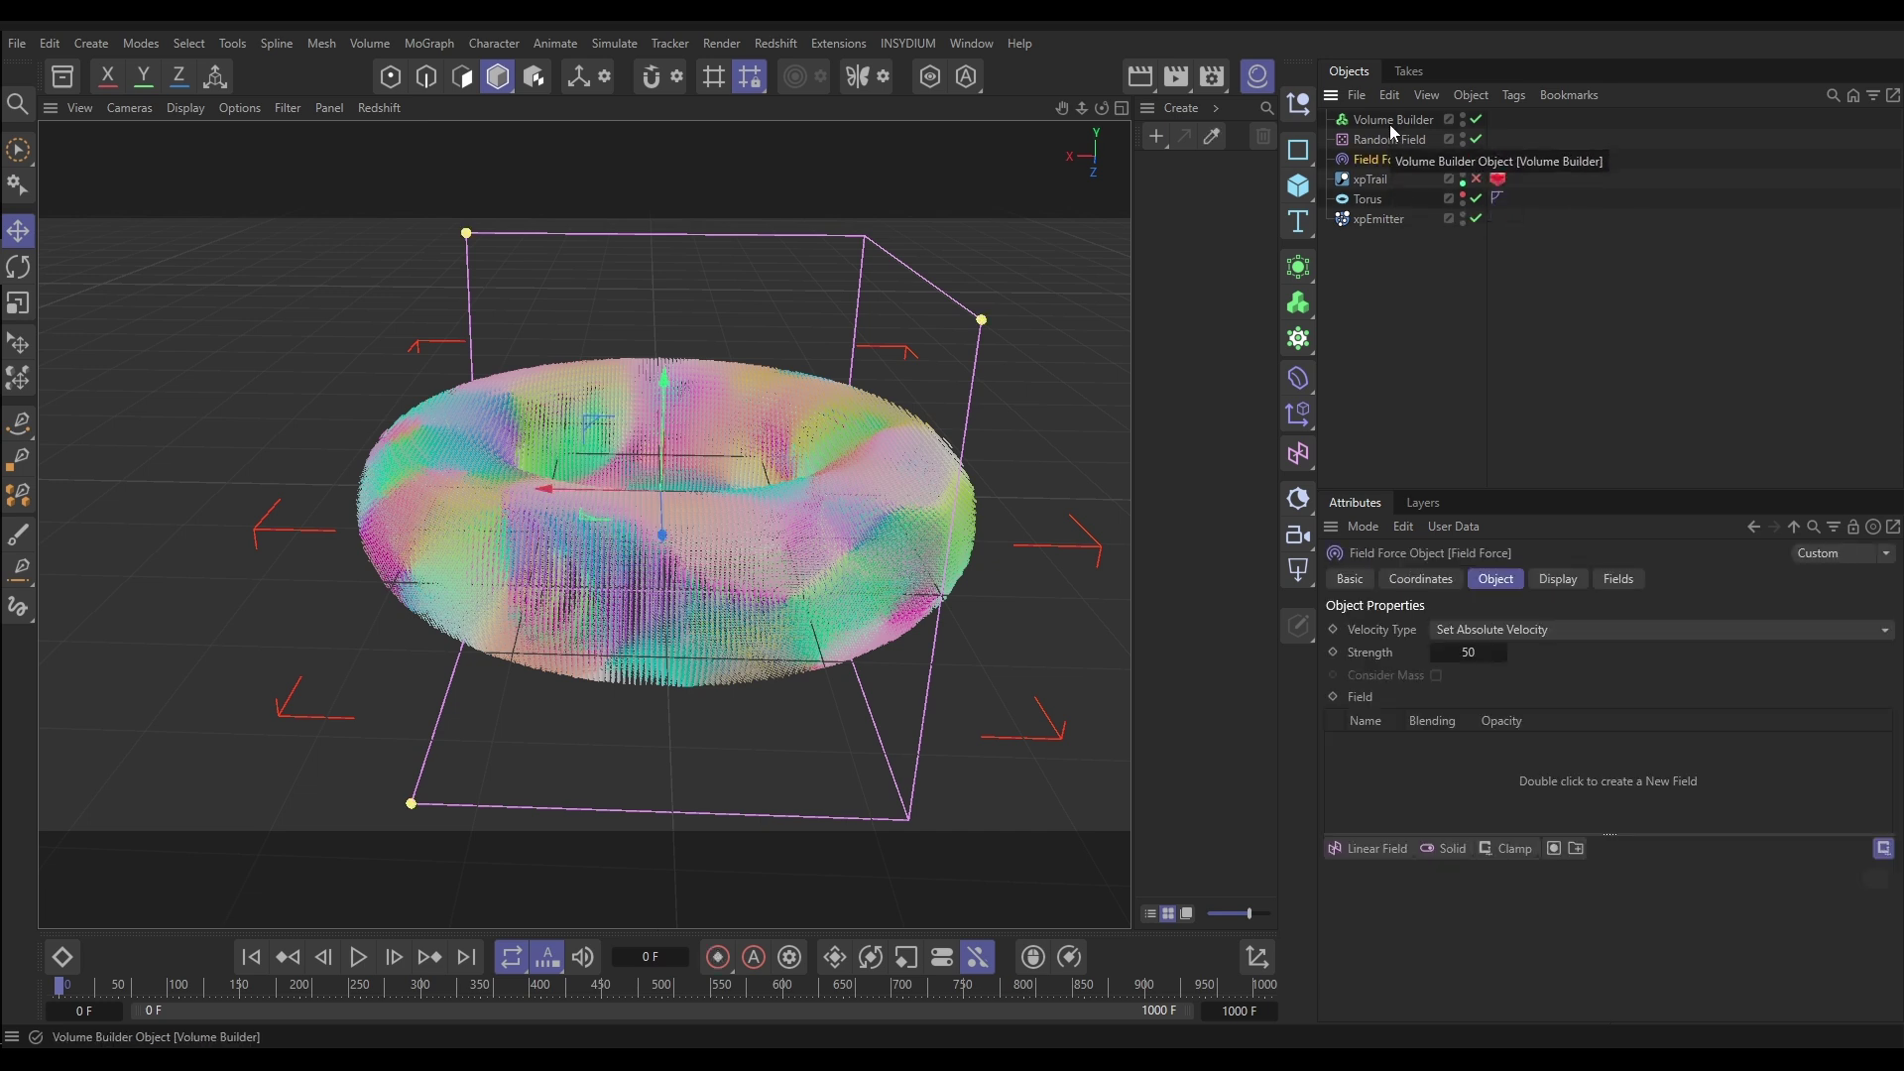
drag(1389, 123, 1420, 762)
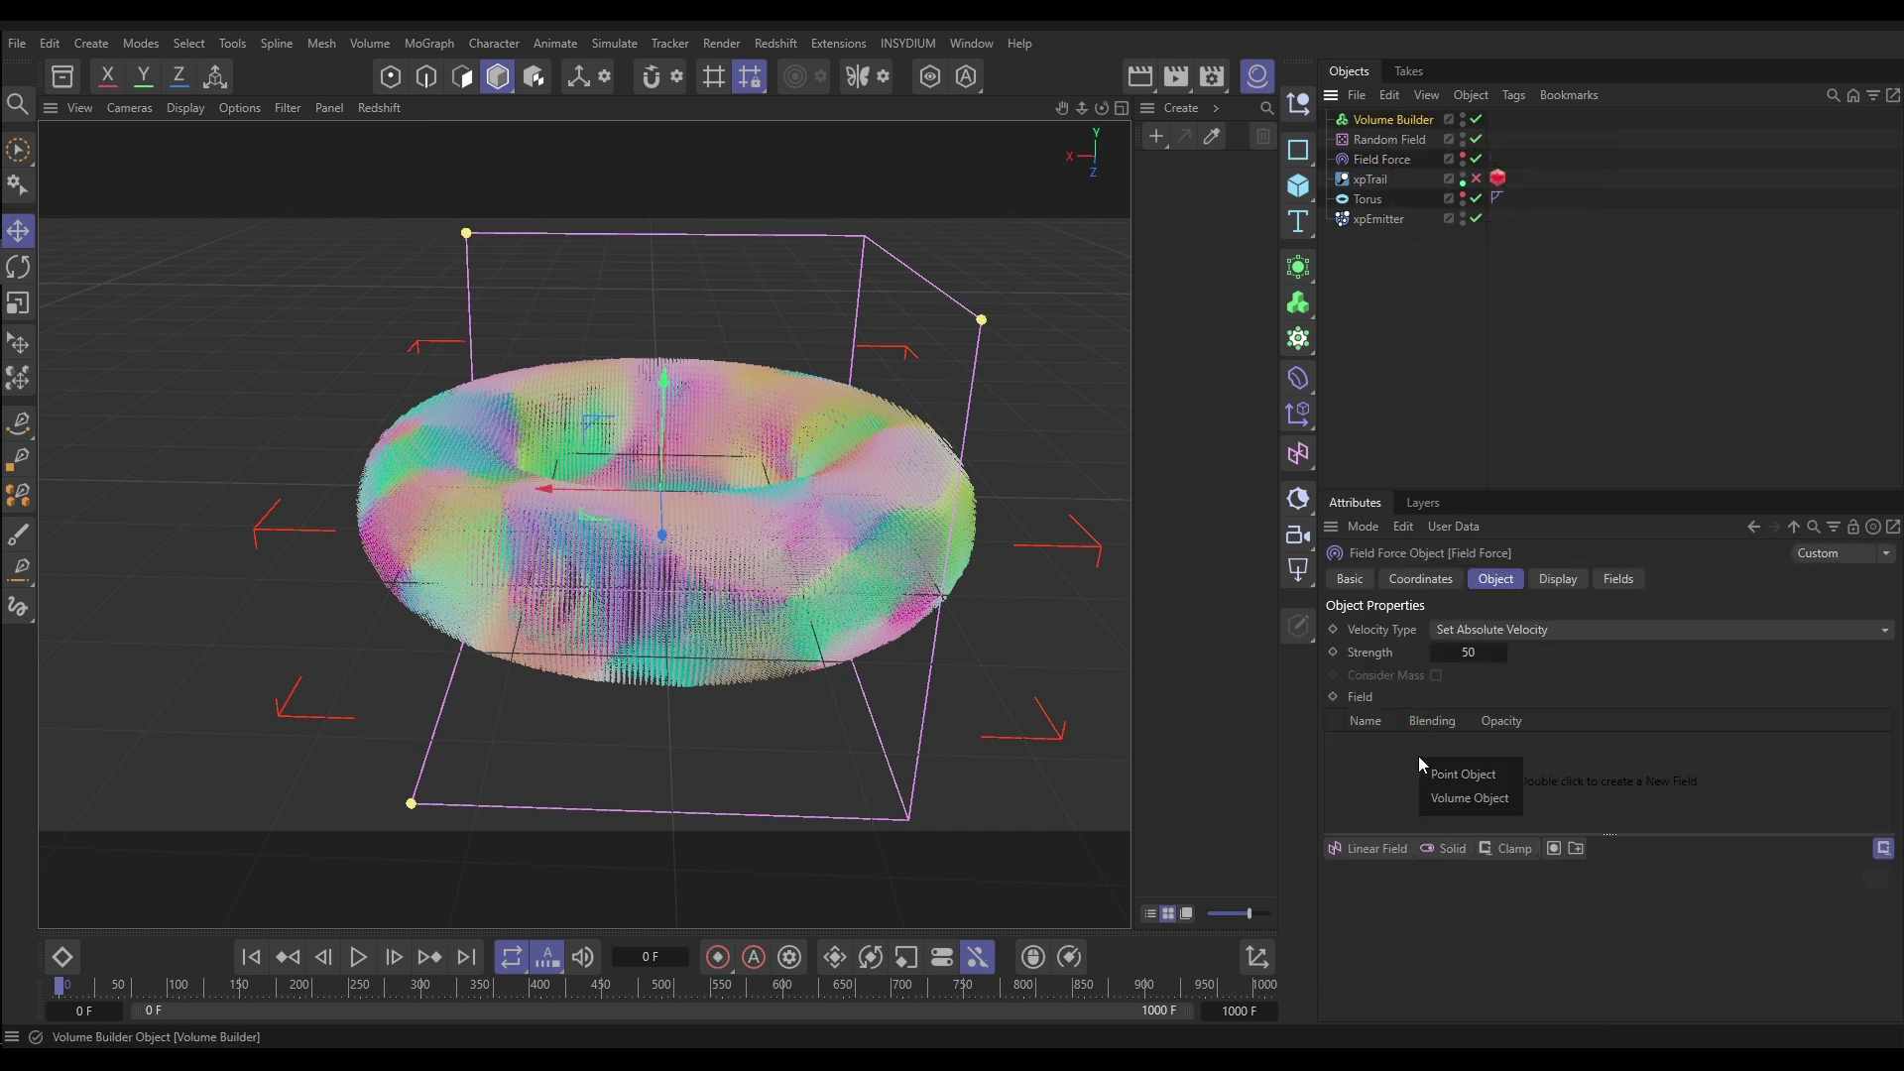
click(1471, 798)
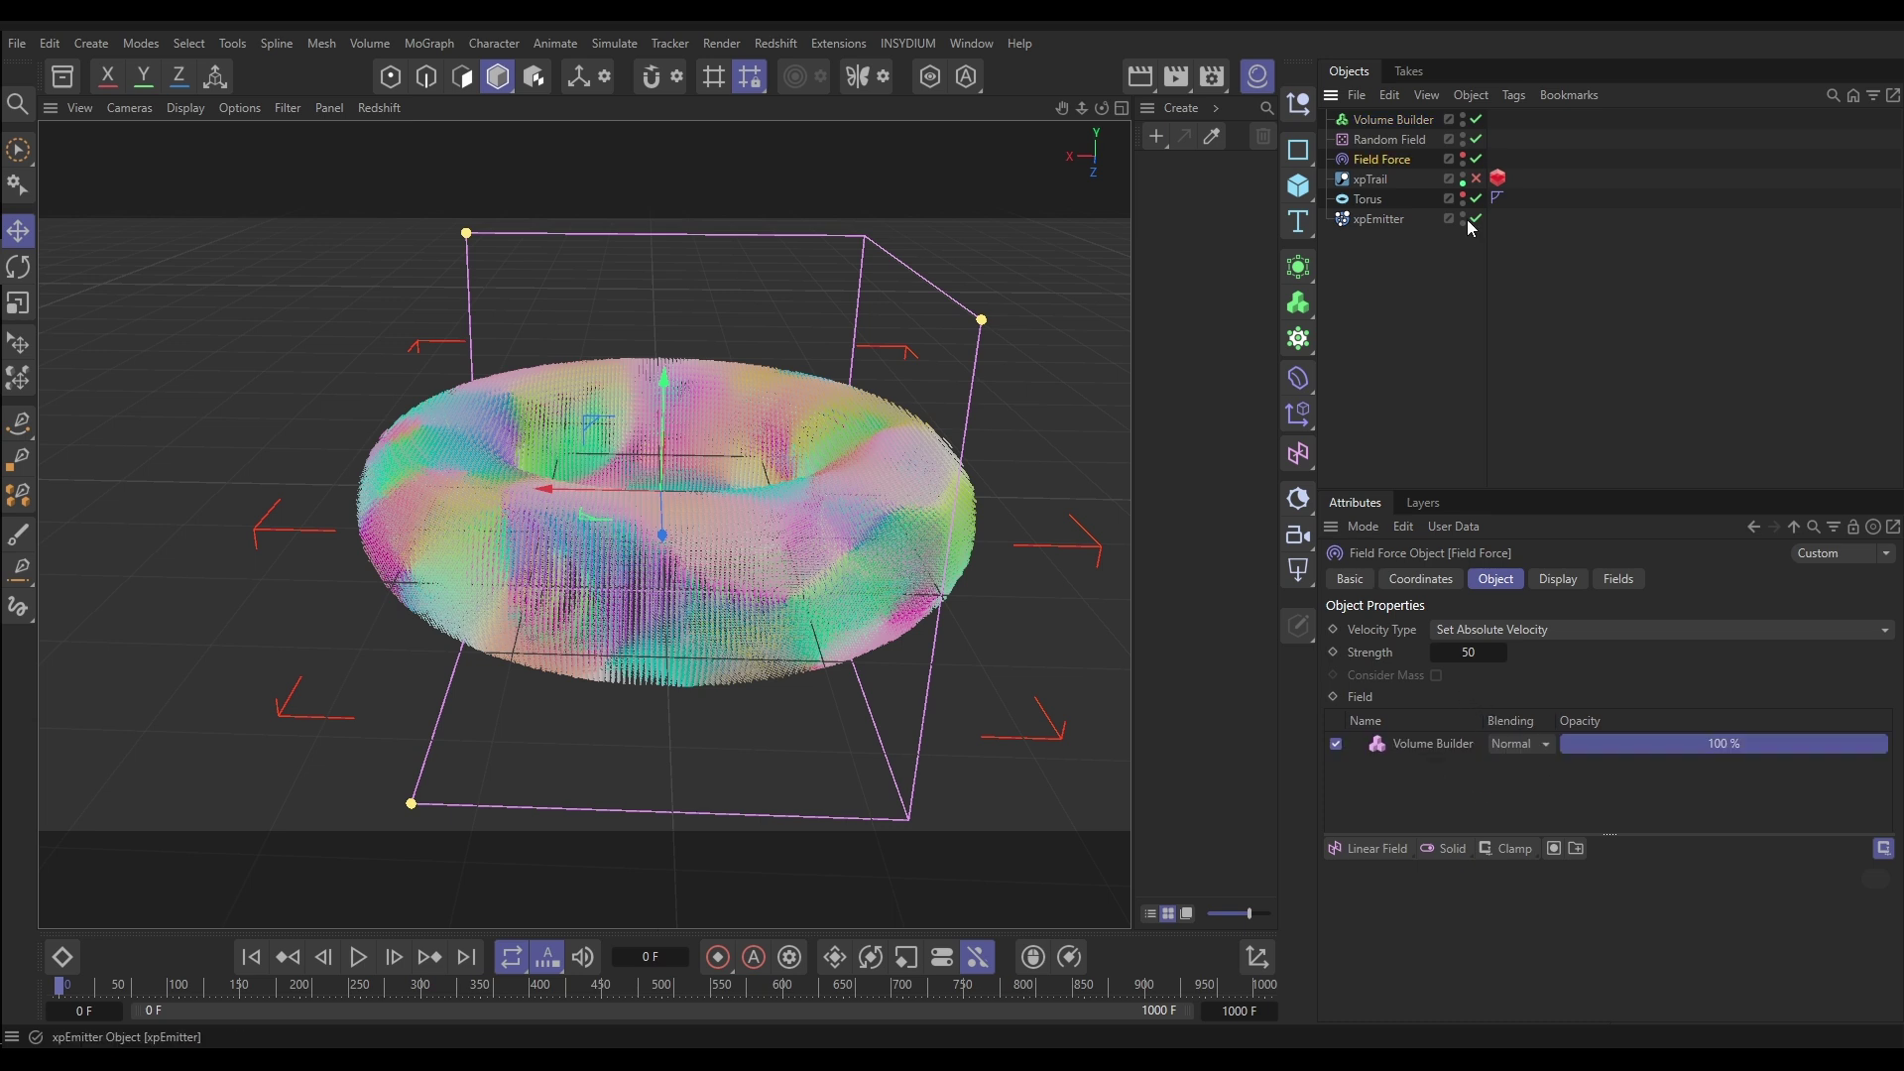
Hide the volume torus in the viewport and play the simulation to frame 211.
click(1463, 117)
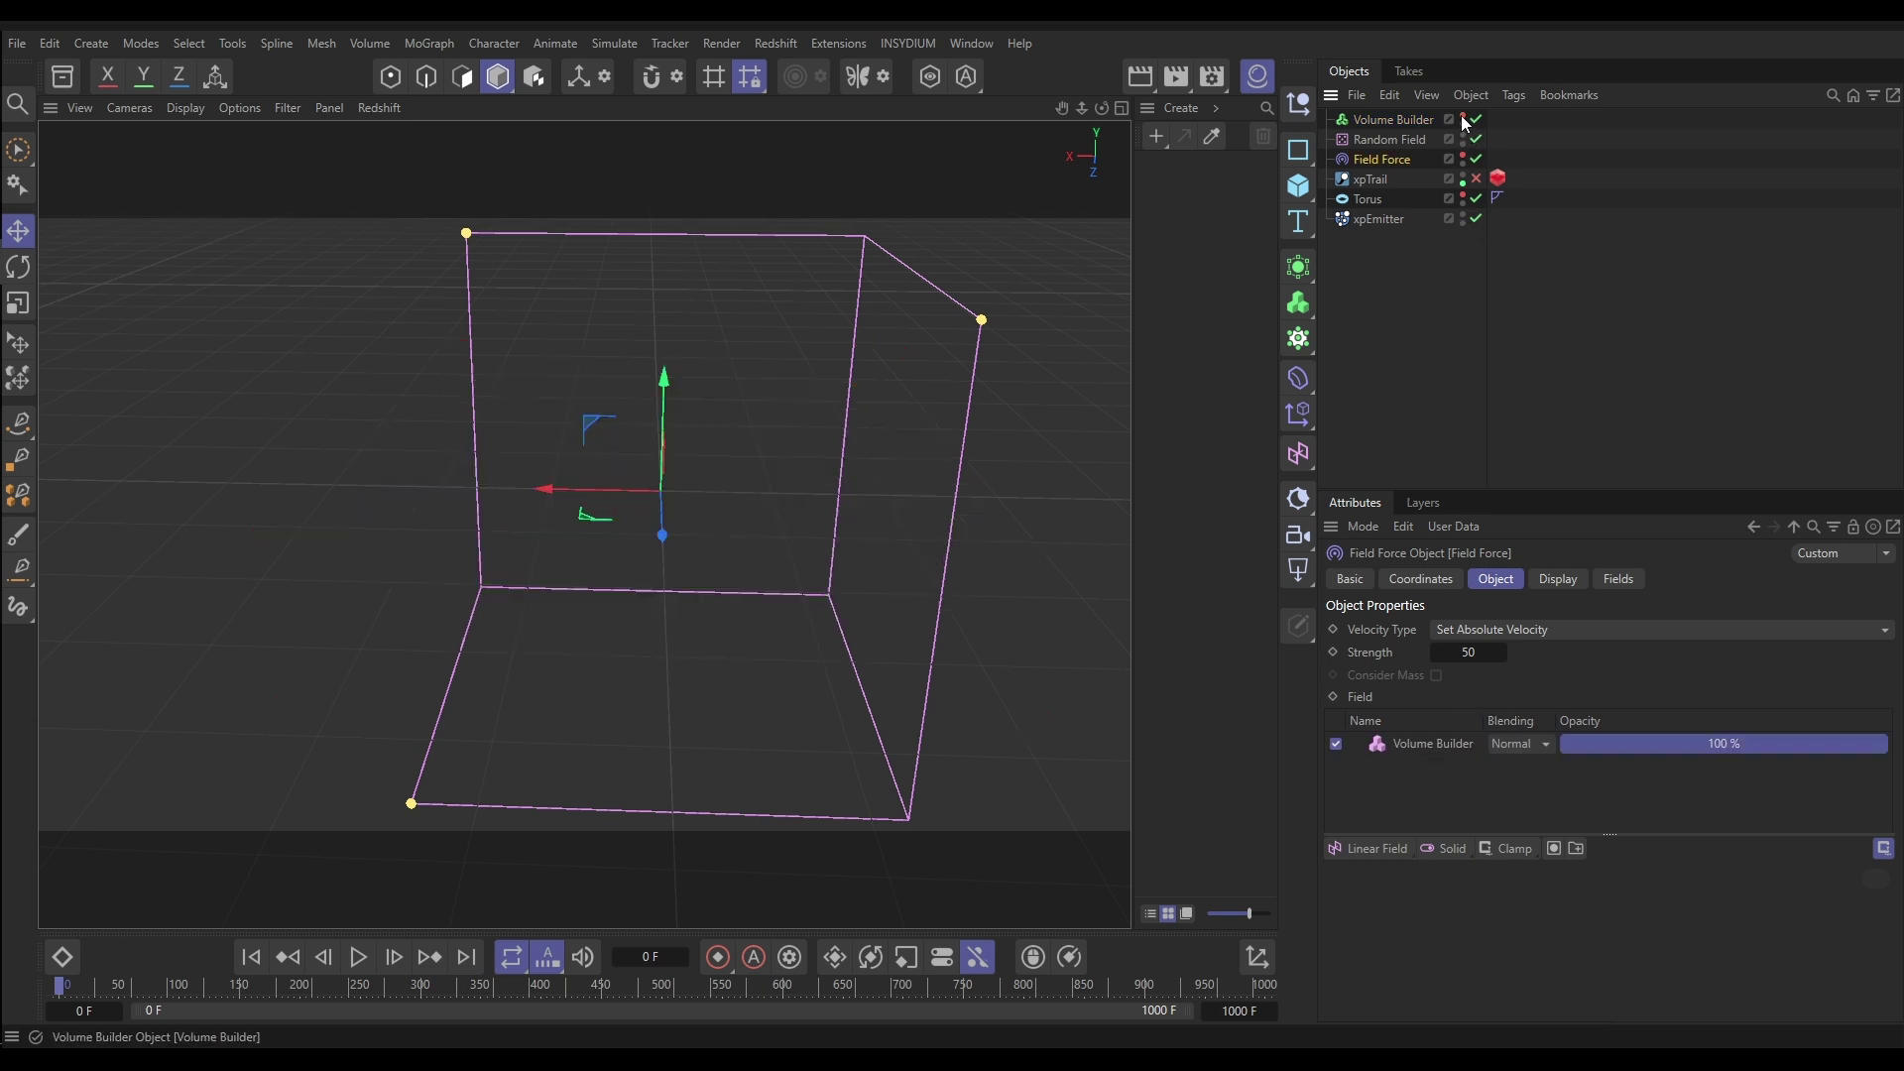
click(1400, 266)
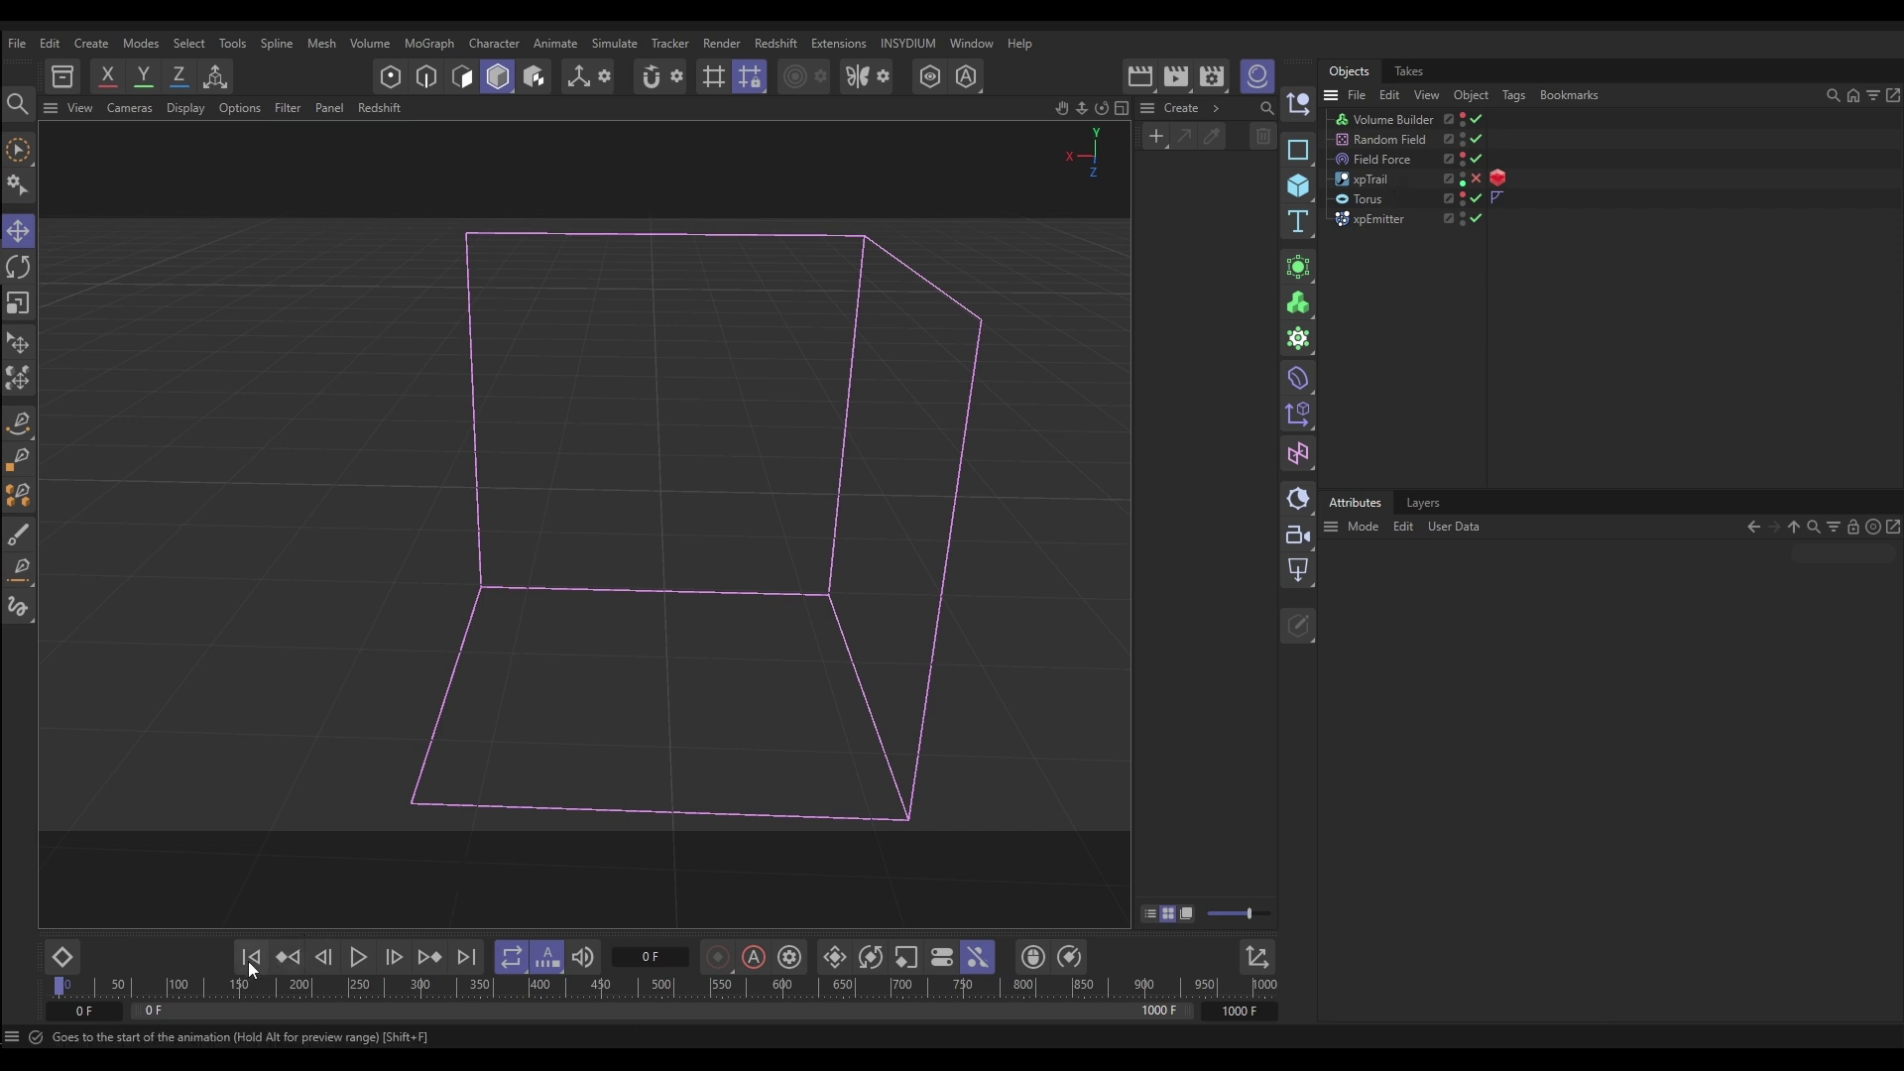
click(358, 957)
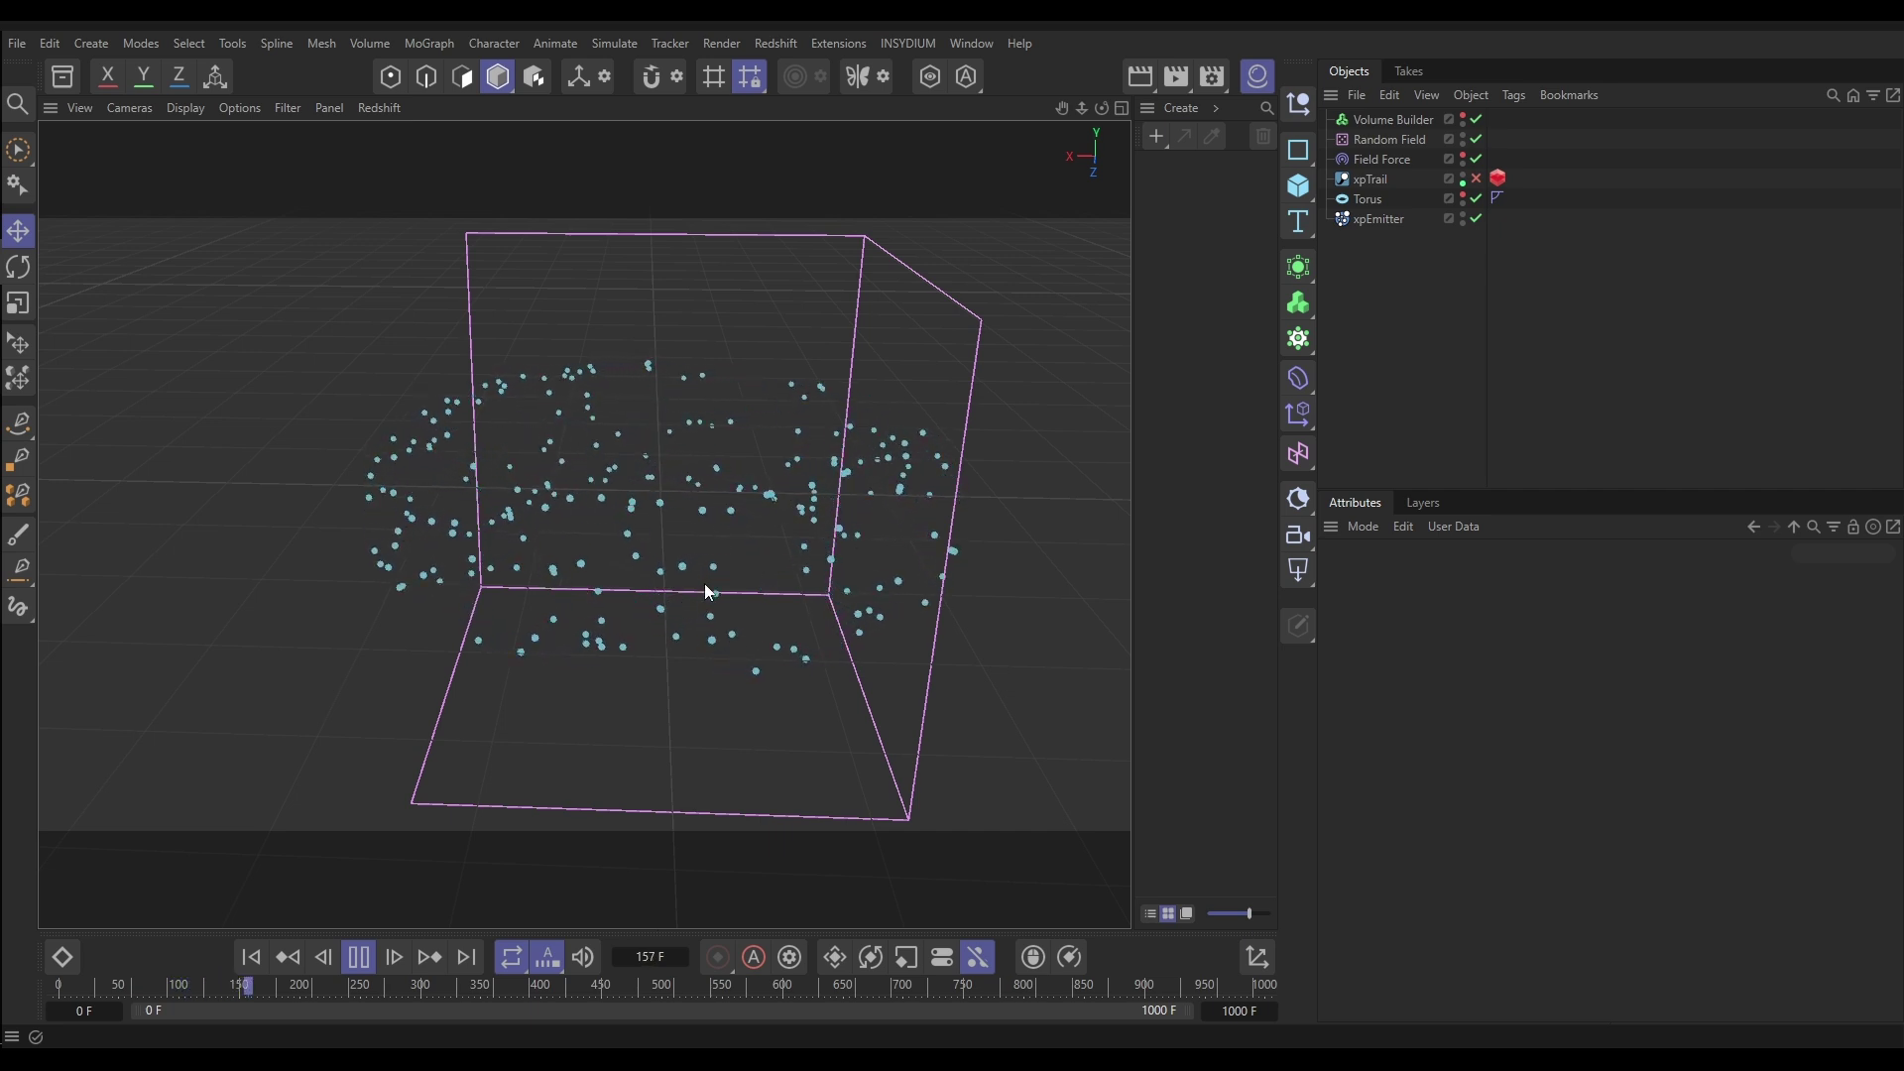
click(358, 956)
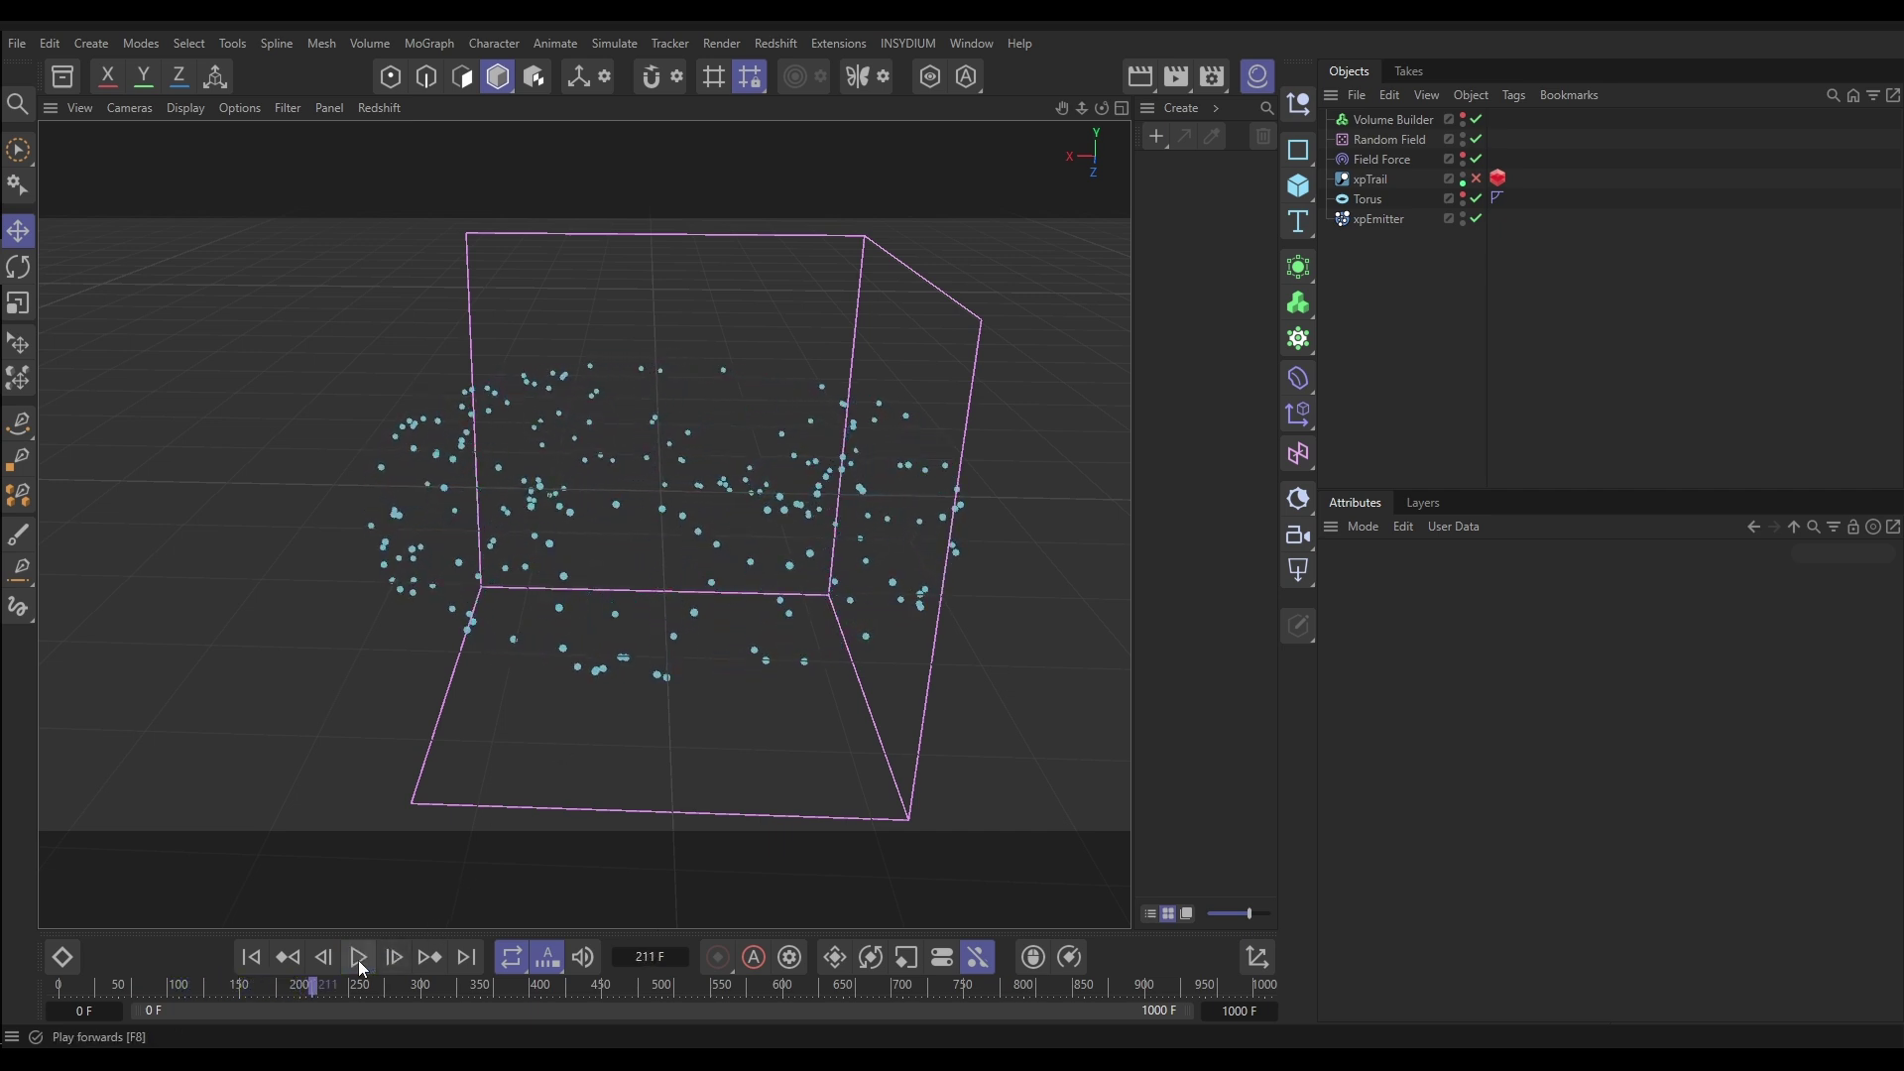
Replay from frame 0 with xpTrail selected, viewing from above, until frame 393.
click(251, 957)
click(1368, 181)
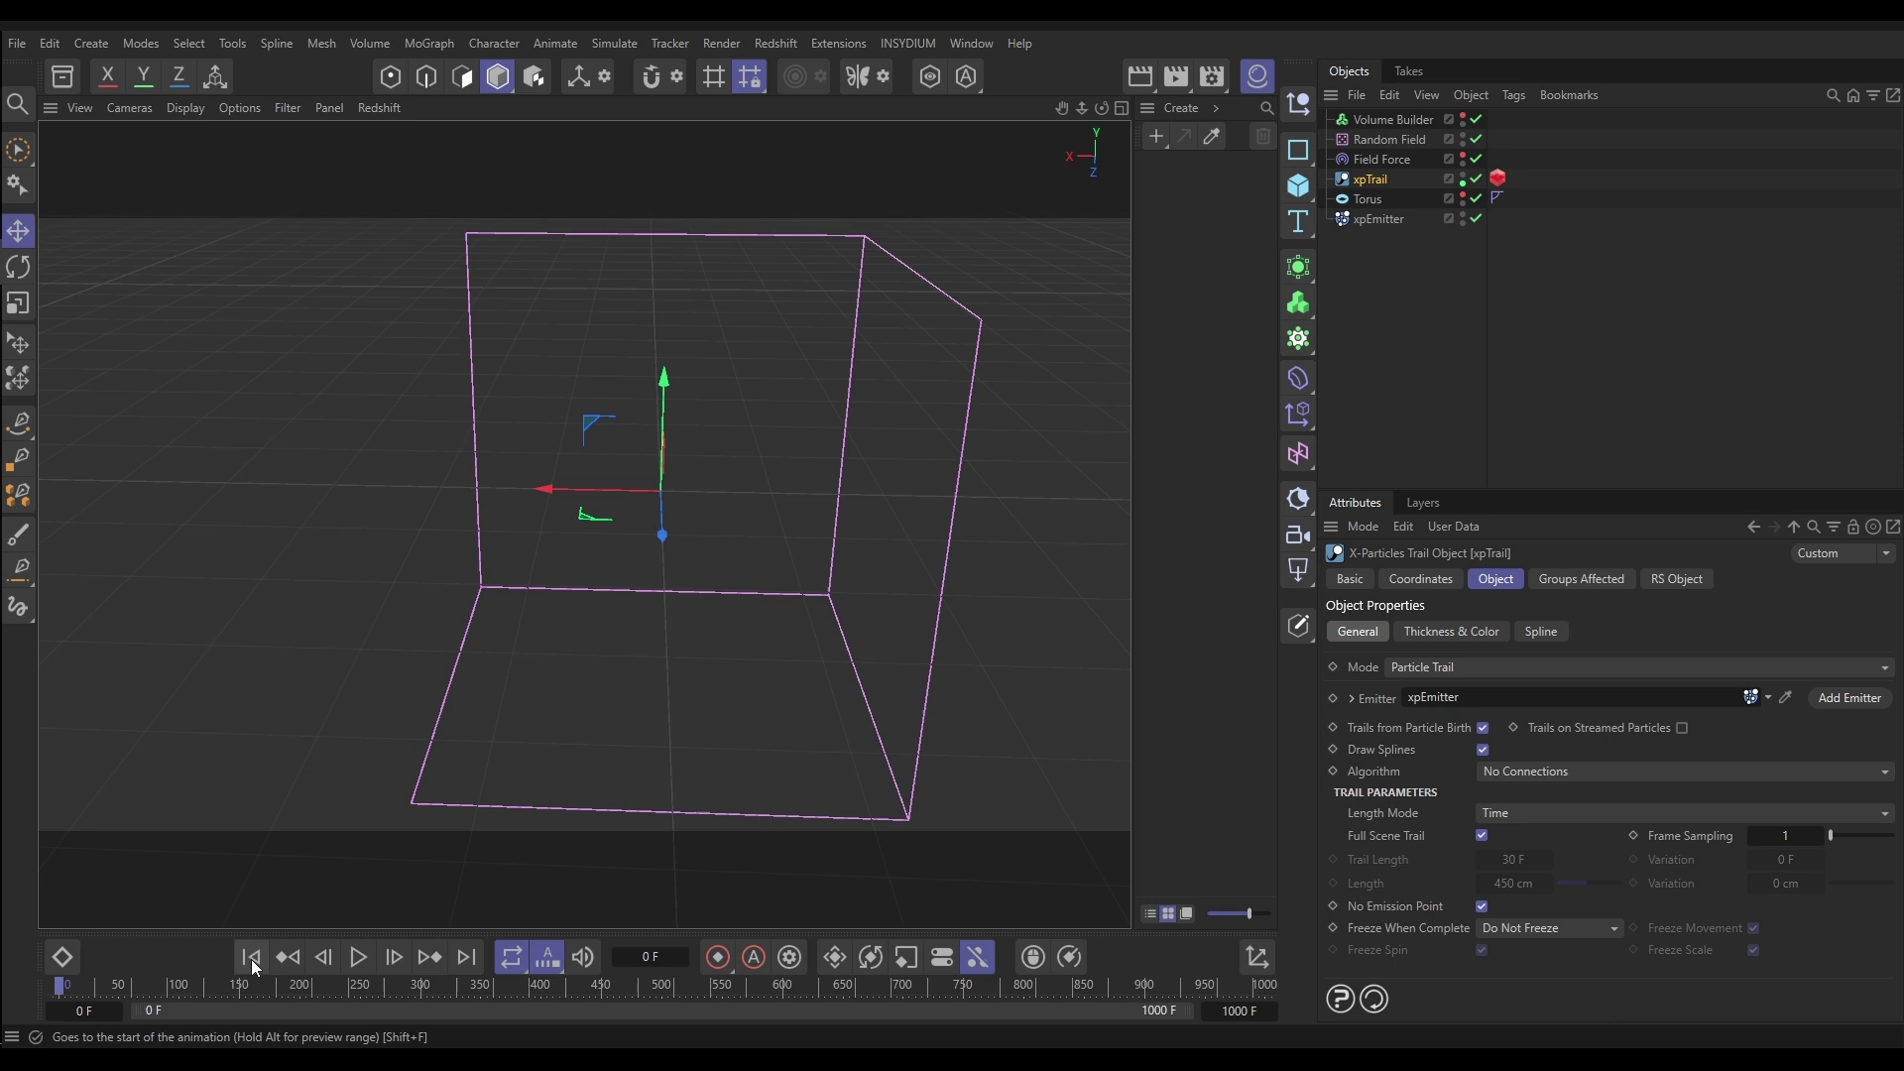
click(358, 956)
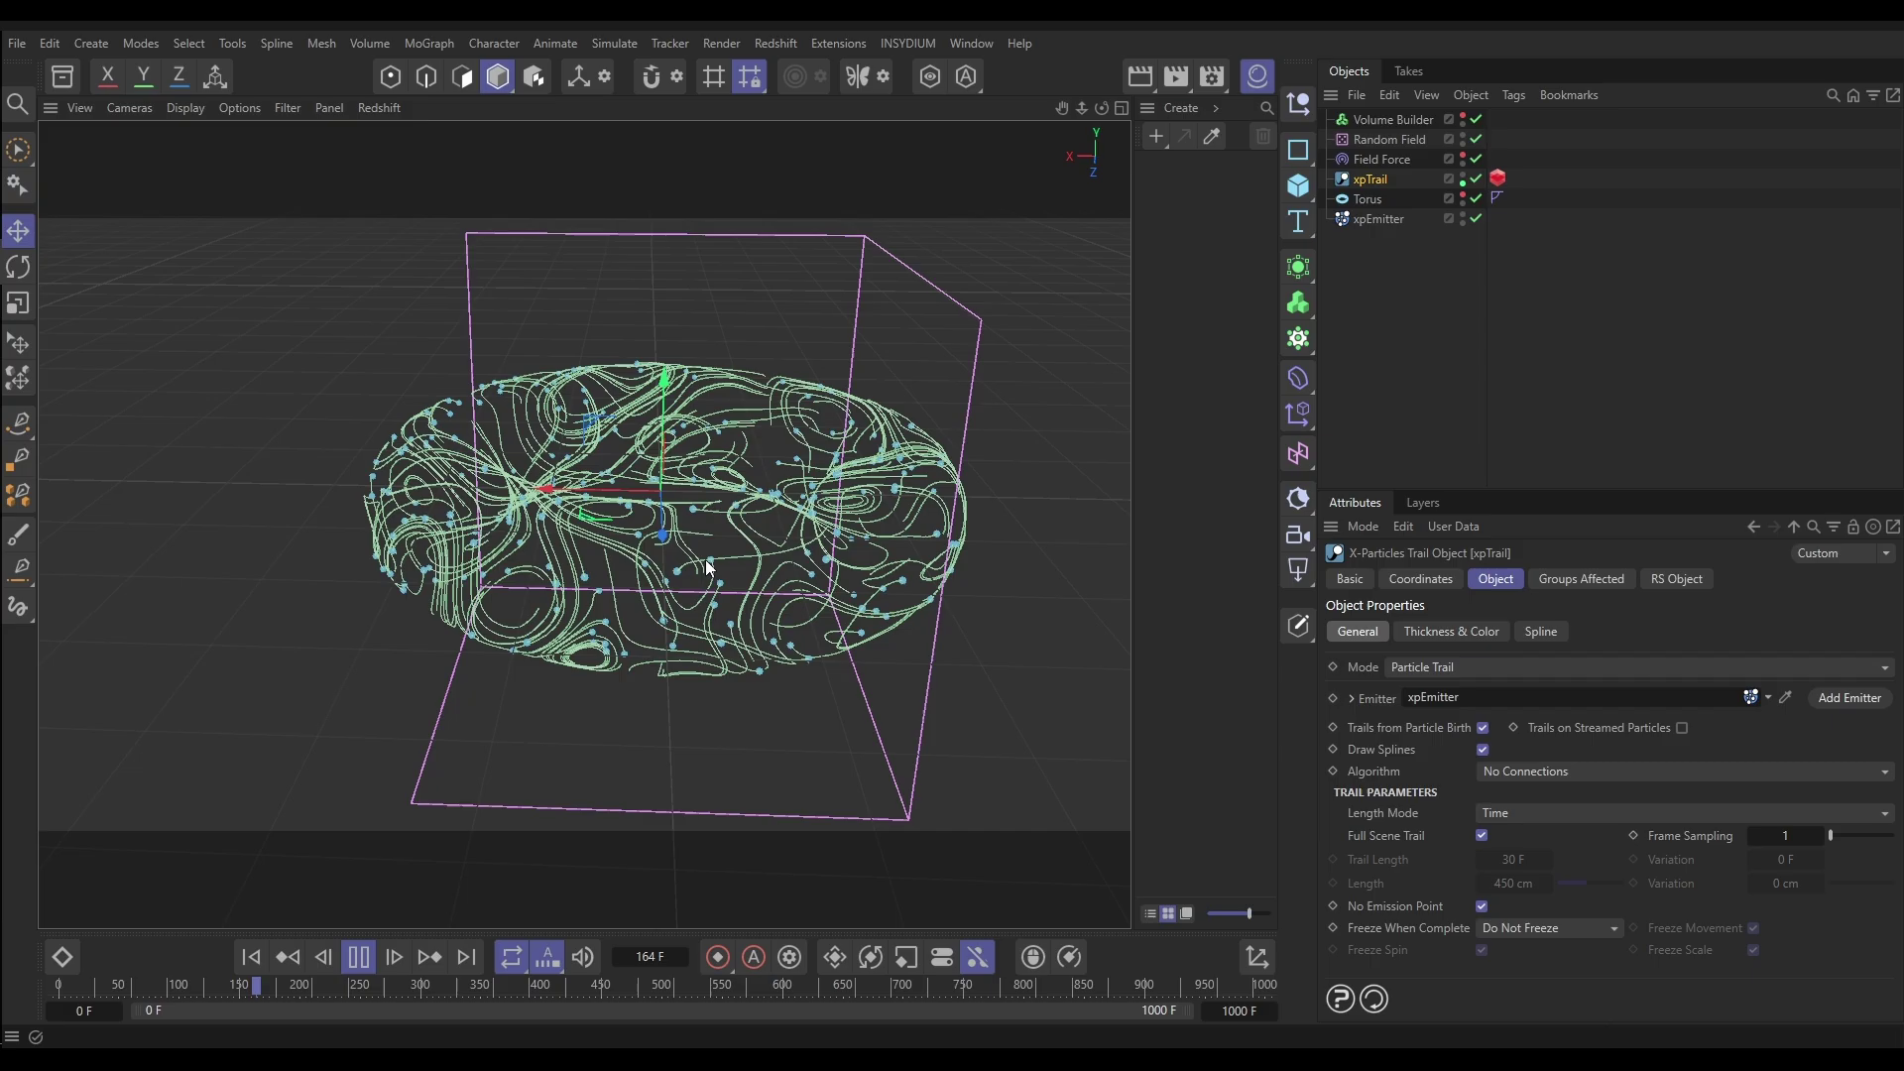
alt+drag(630, 583, 672, 563)
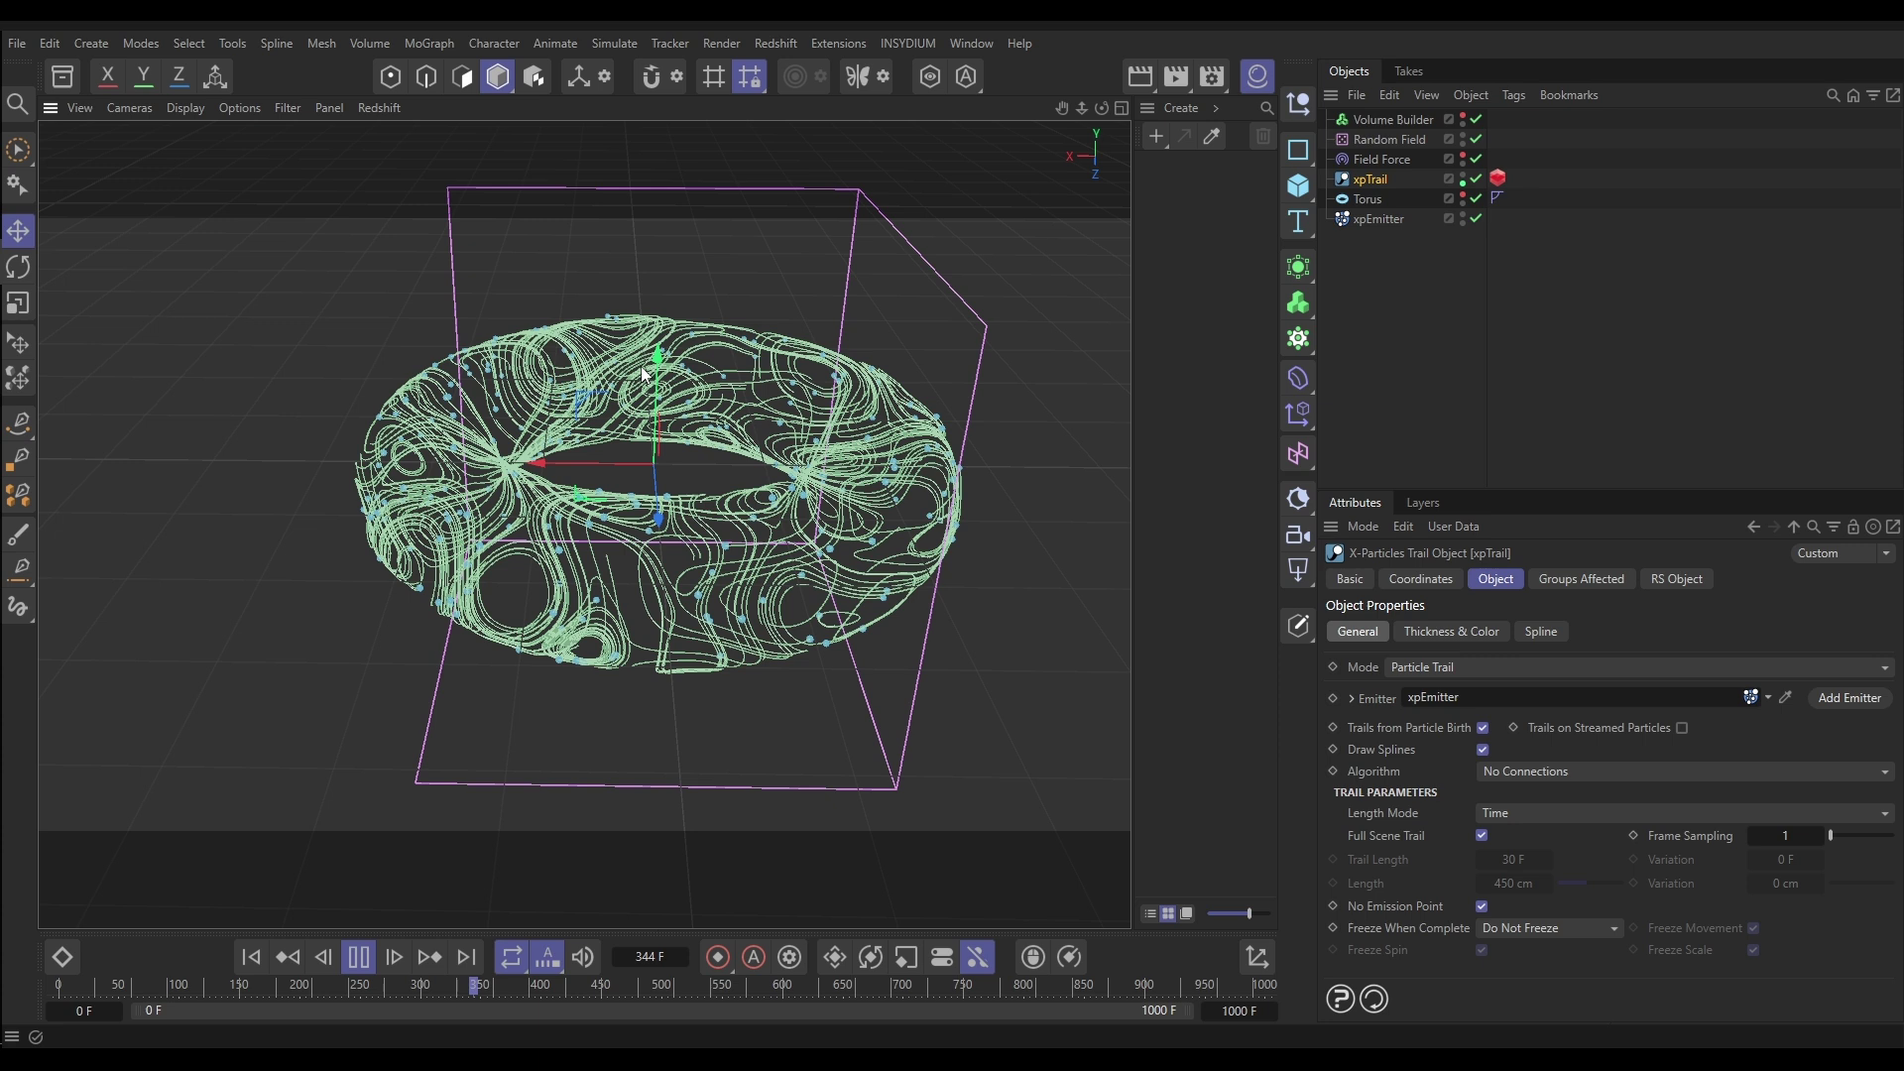
click(359, 958)
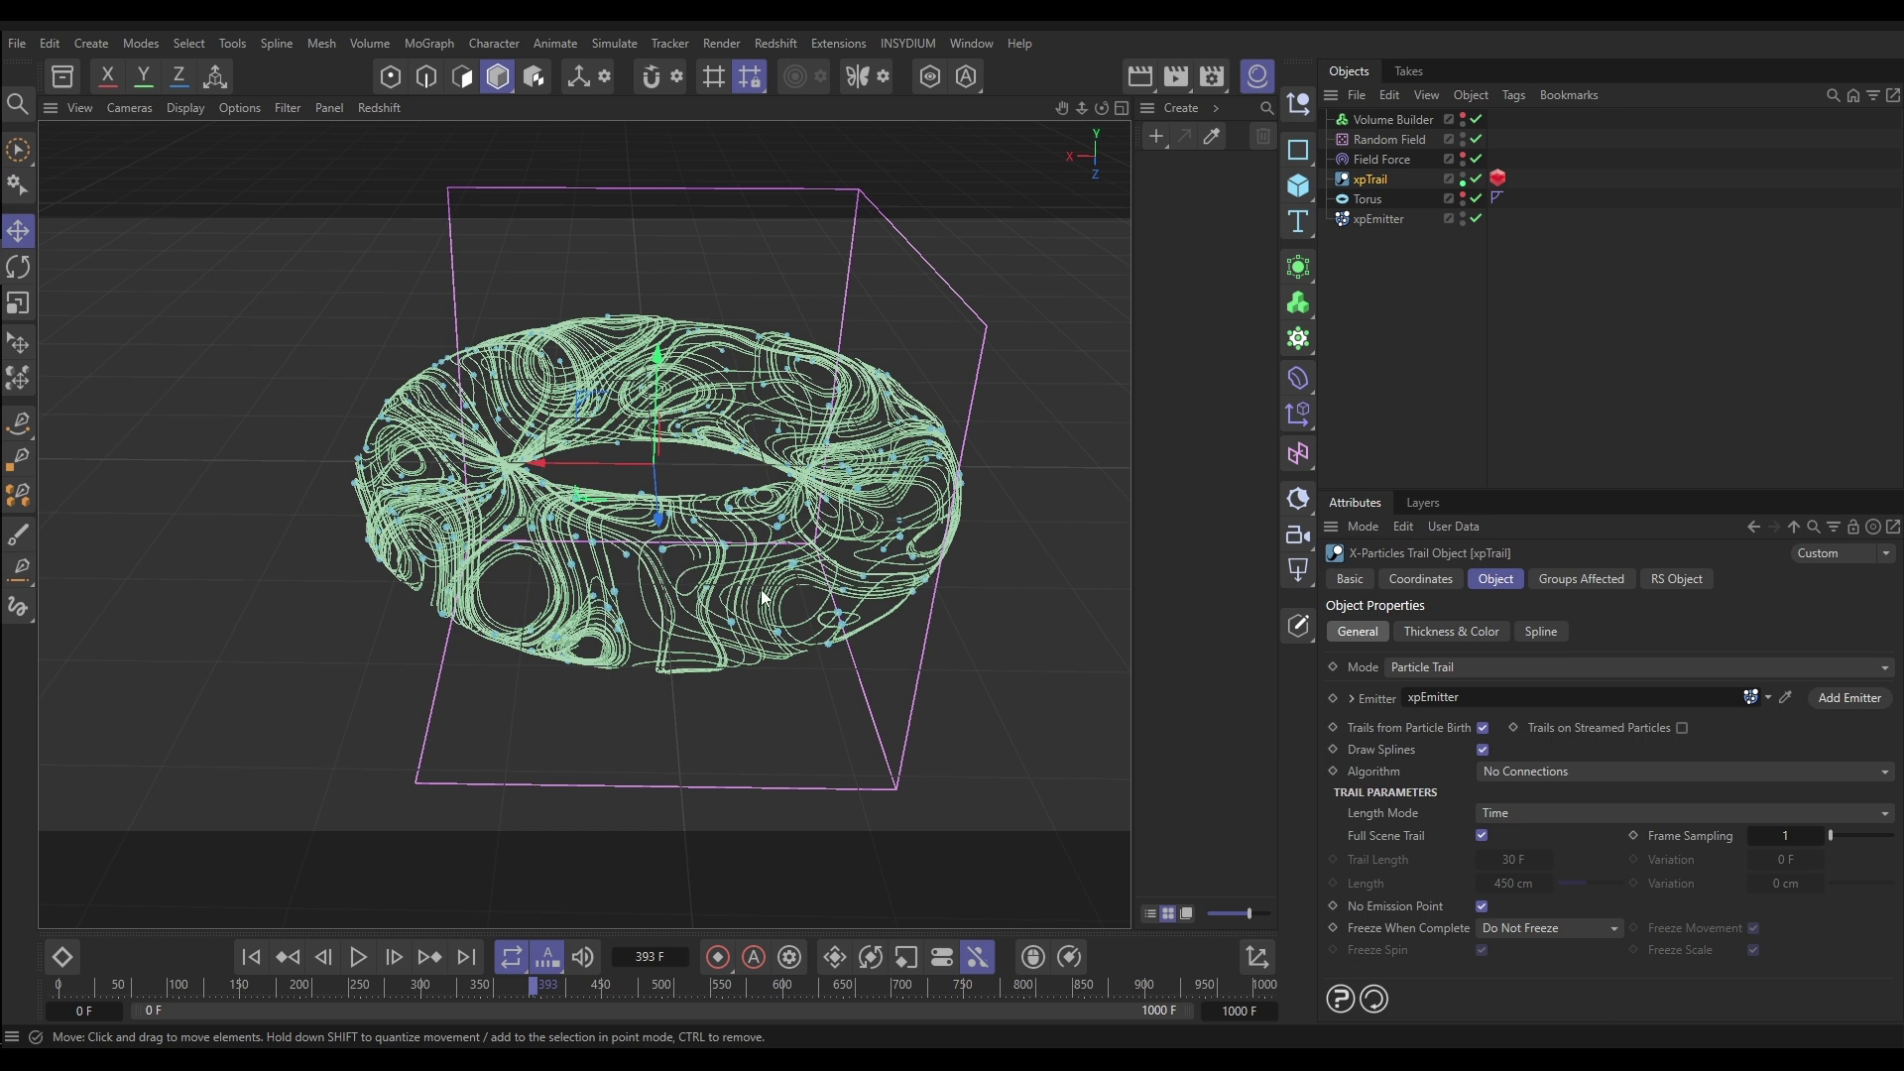
Add an nxColor modifier with a Gradient by Parameter colour layer.
click(888, 43)
mouse_move(937, 114)
mouse_move(1164, 277)
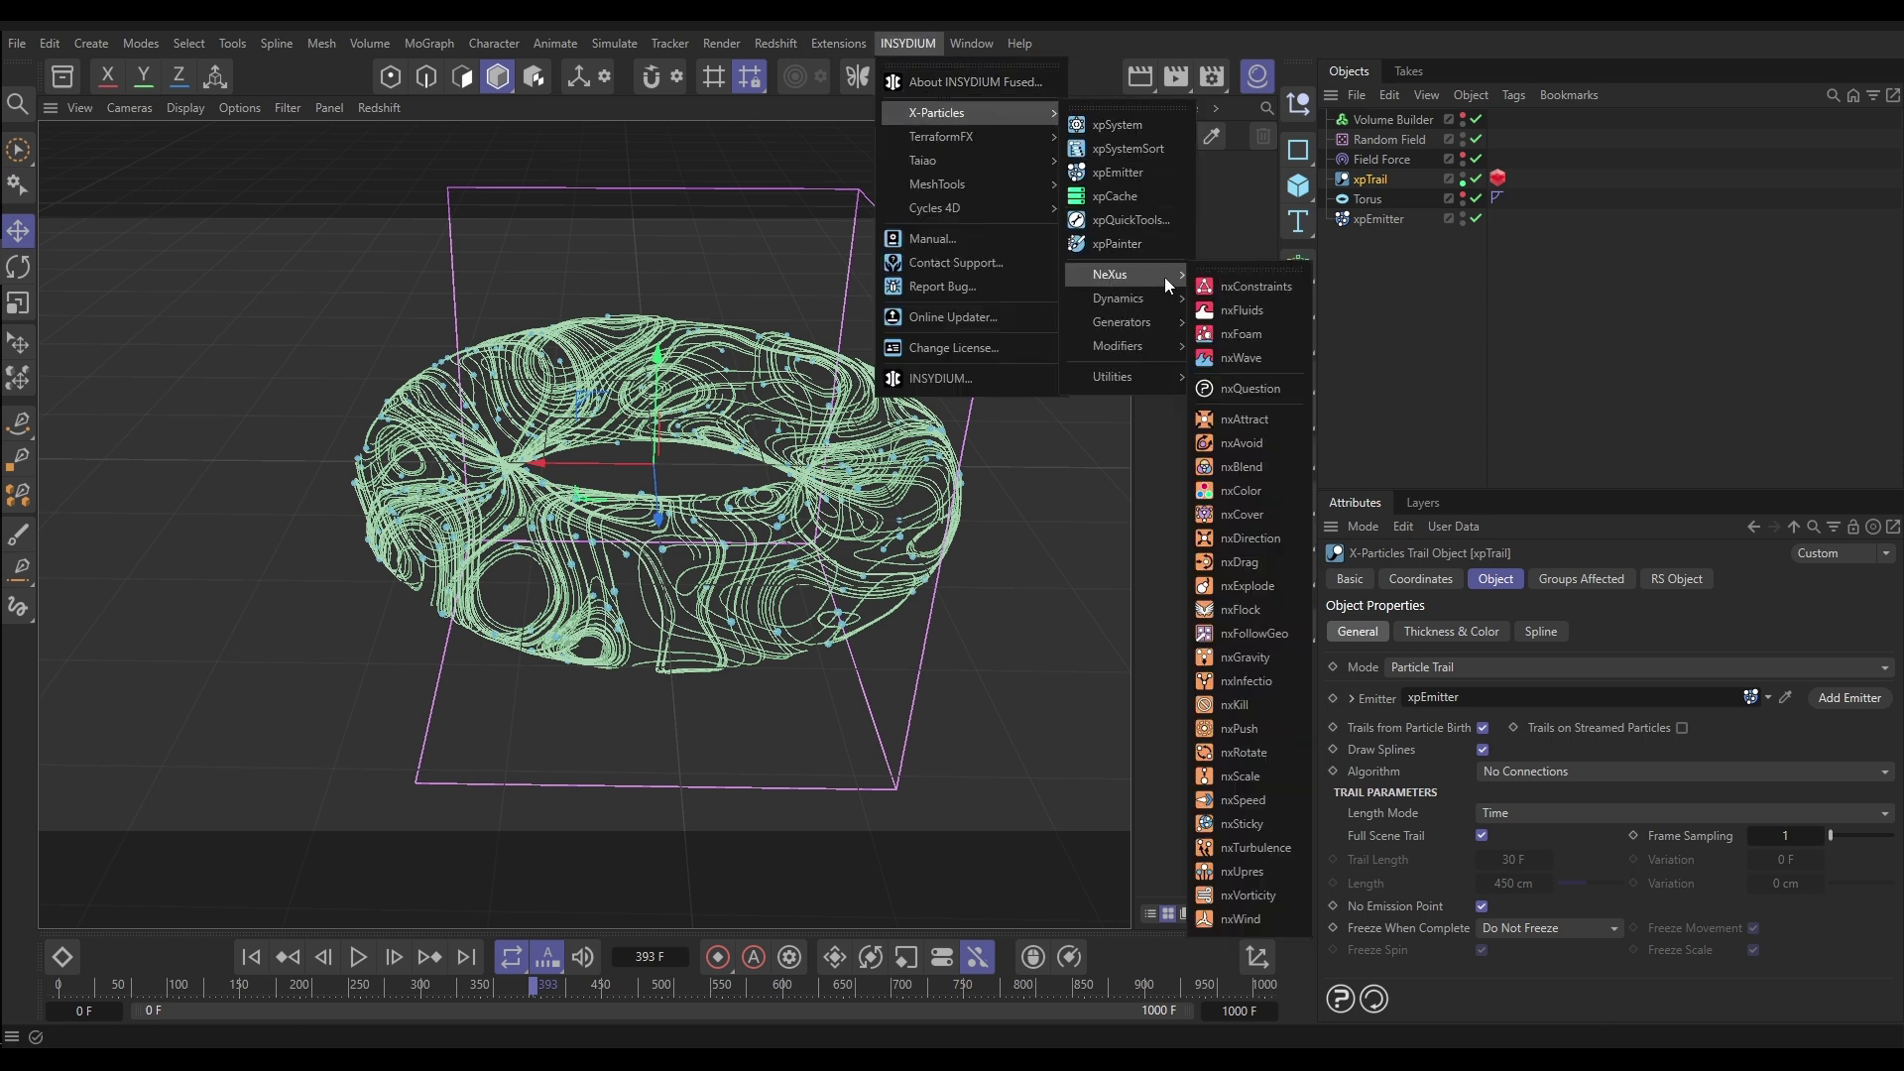
click(1251, 489)
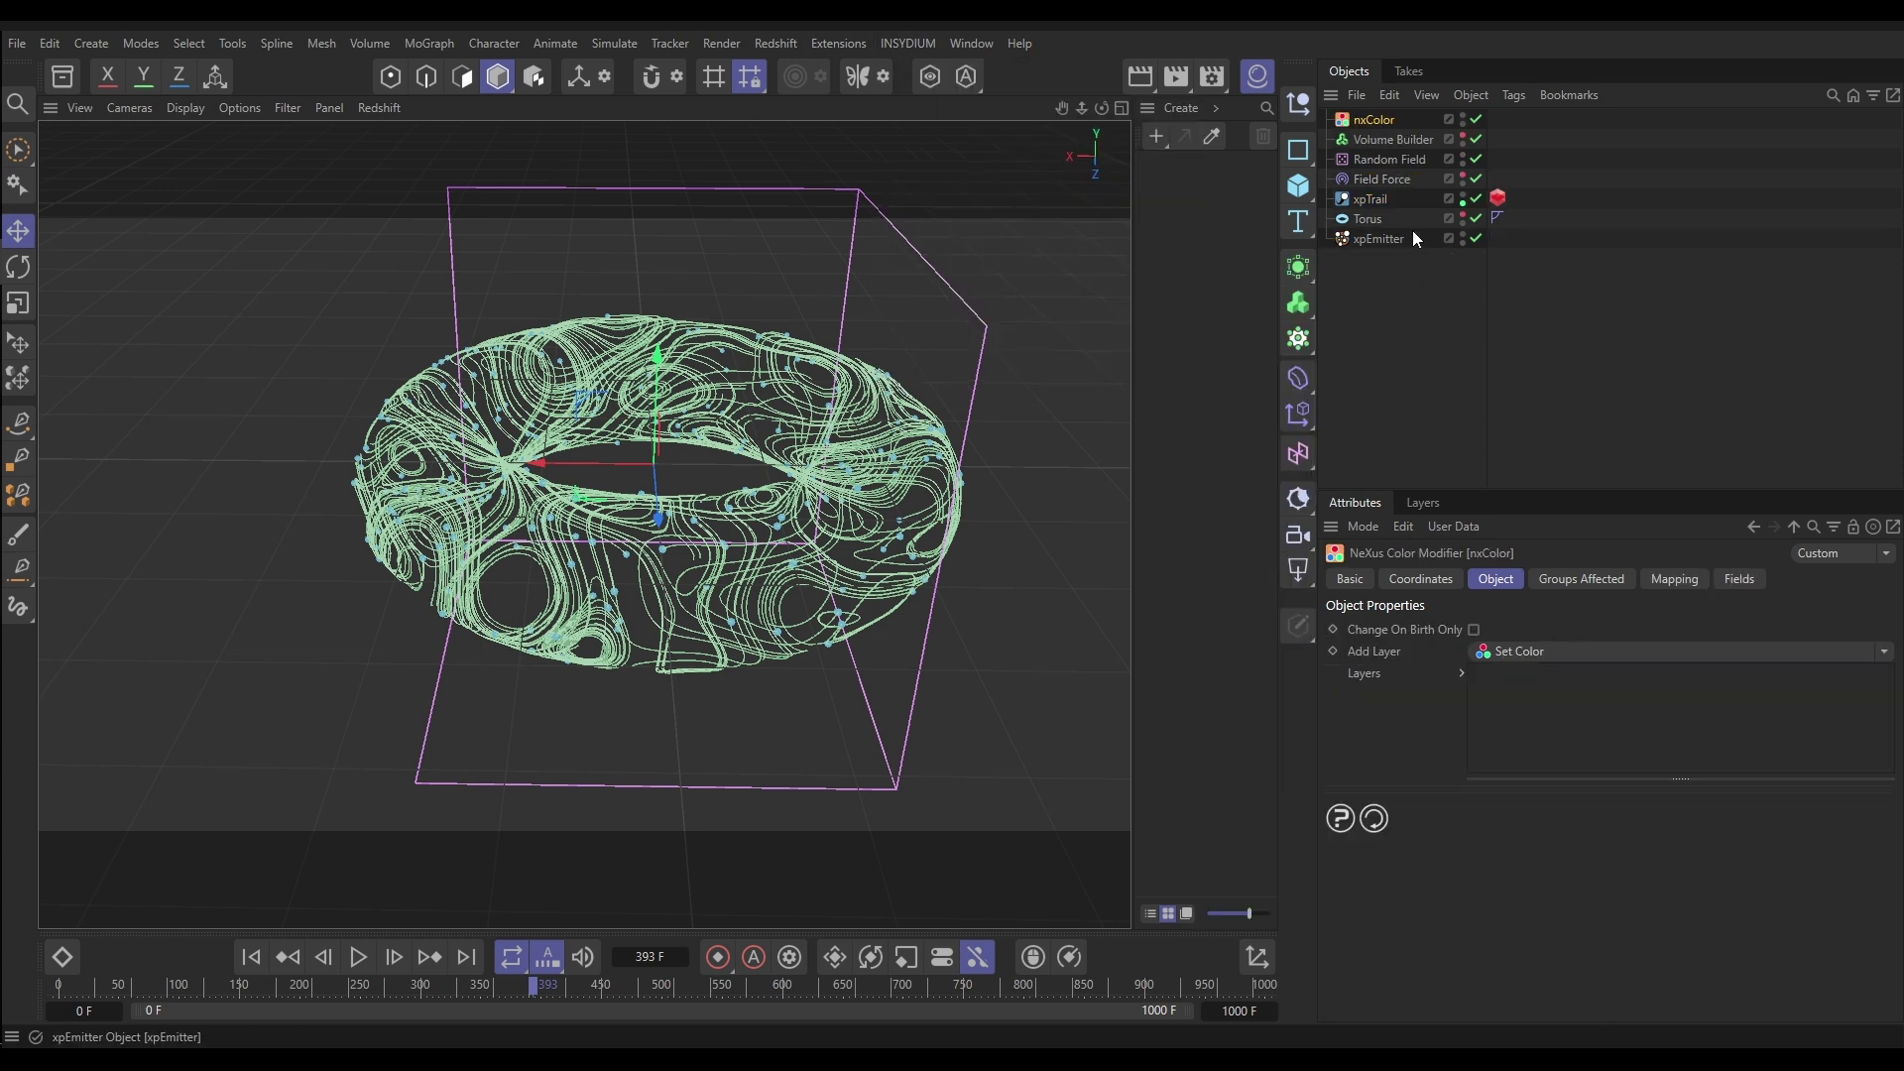
click(1885, 655)
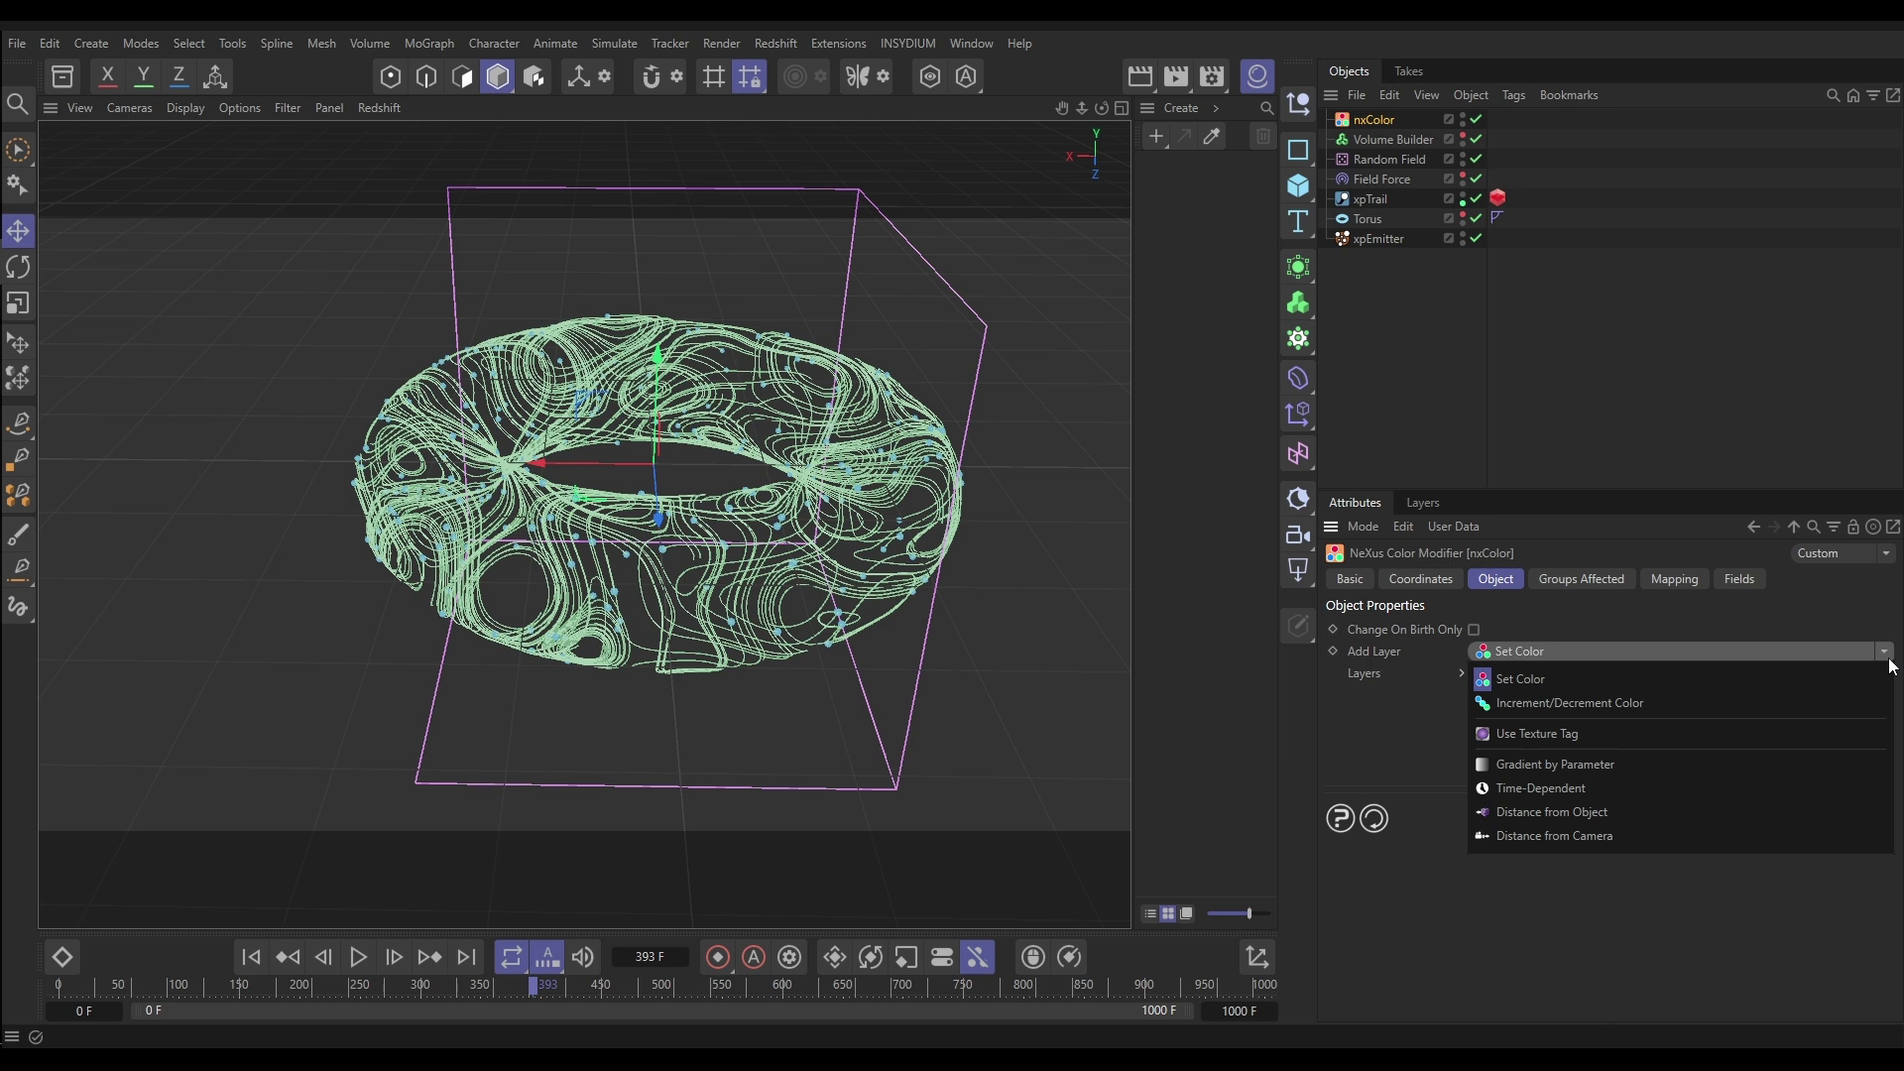
click(1814, 761)
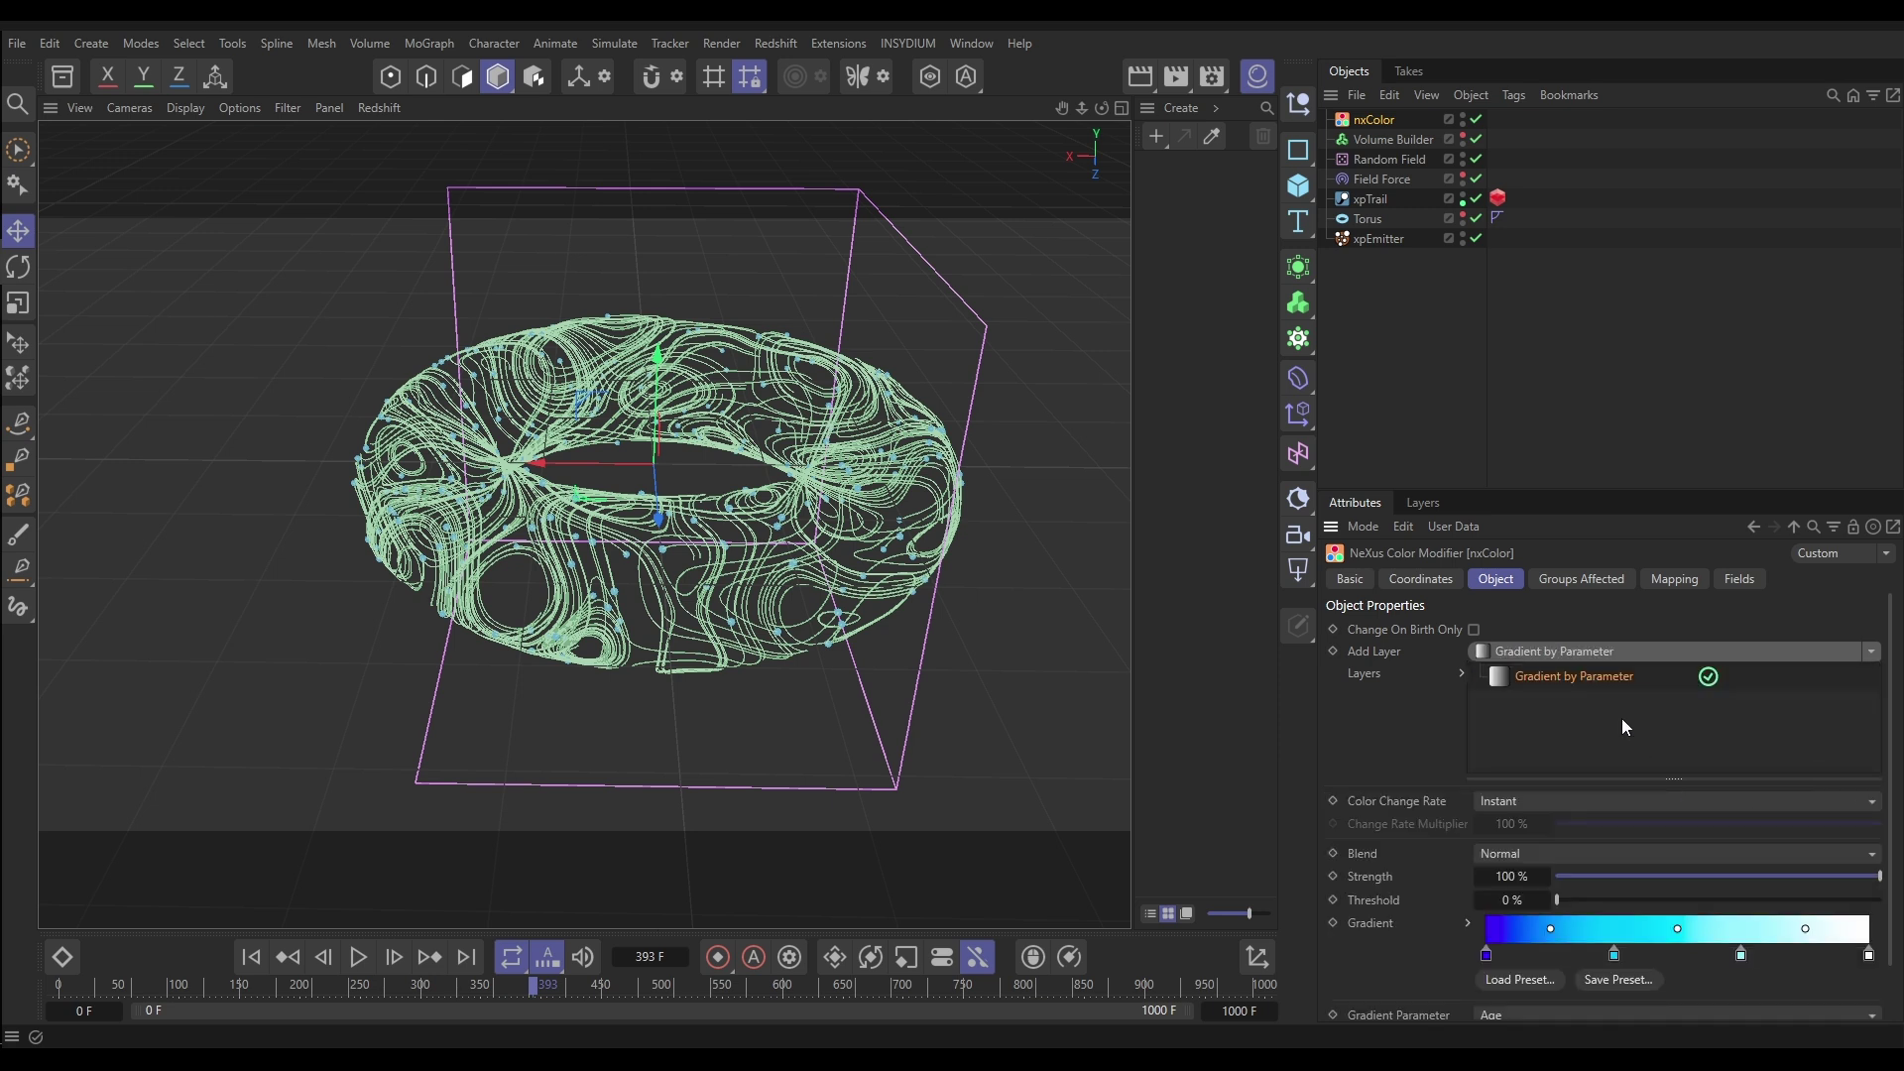
Drive the gradient by Direction with the Violet Aqua Yellow preset, replaying to frame 257.
scroll(1412, 867, down, 1)
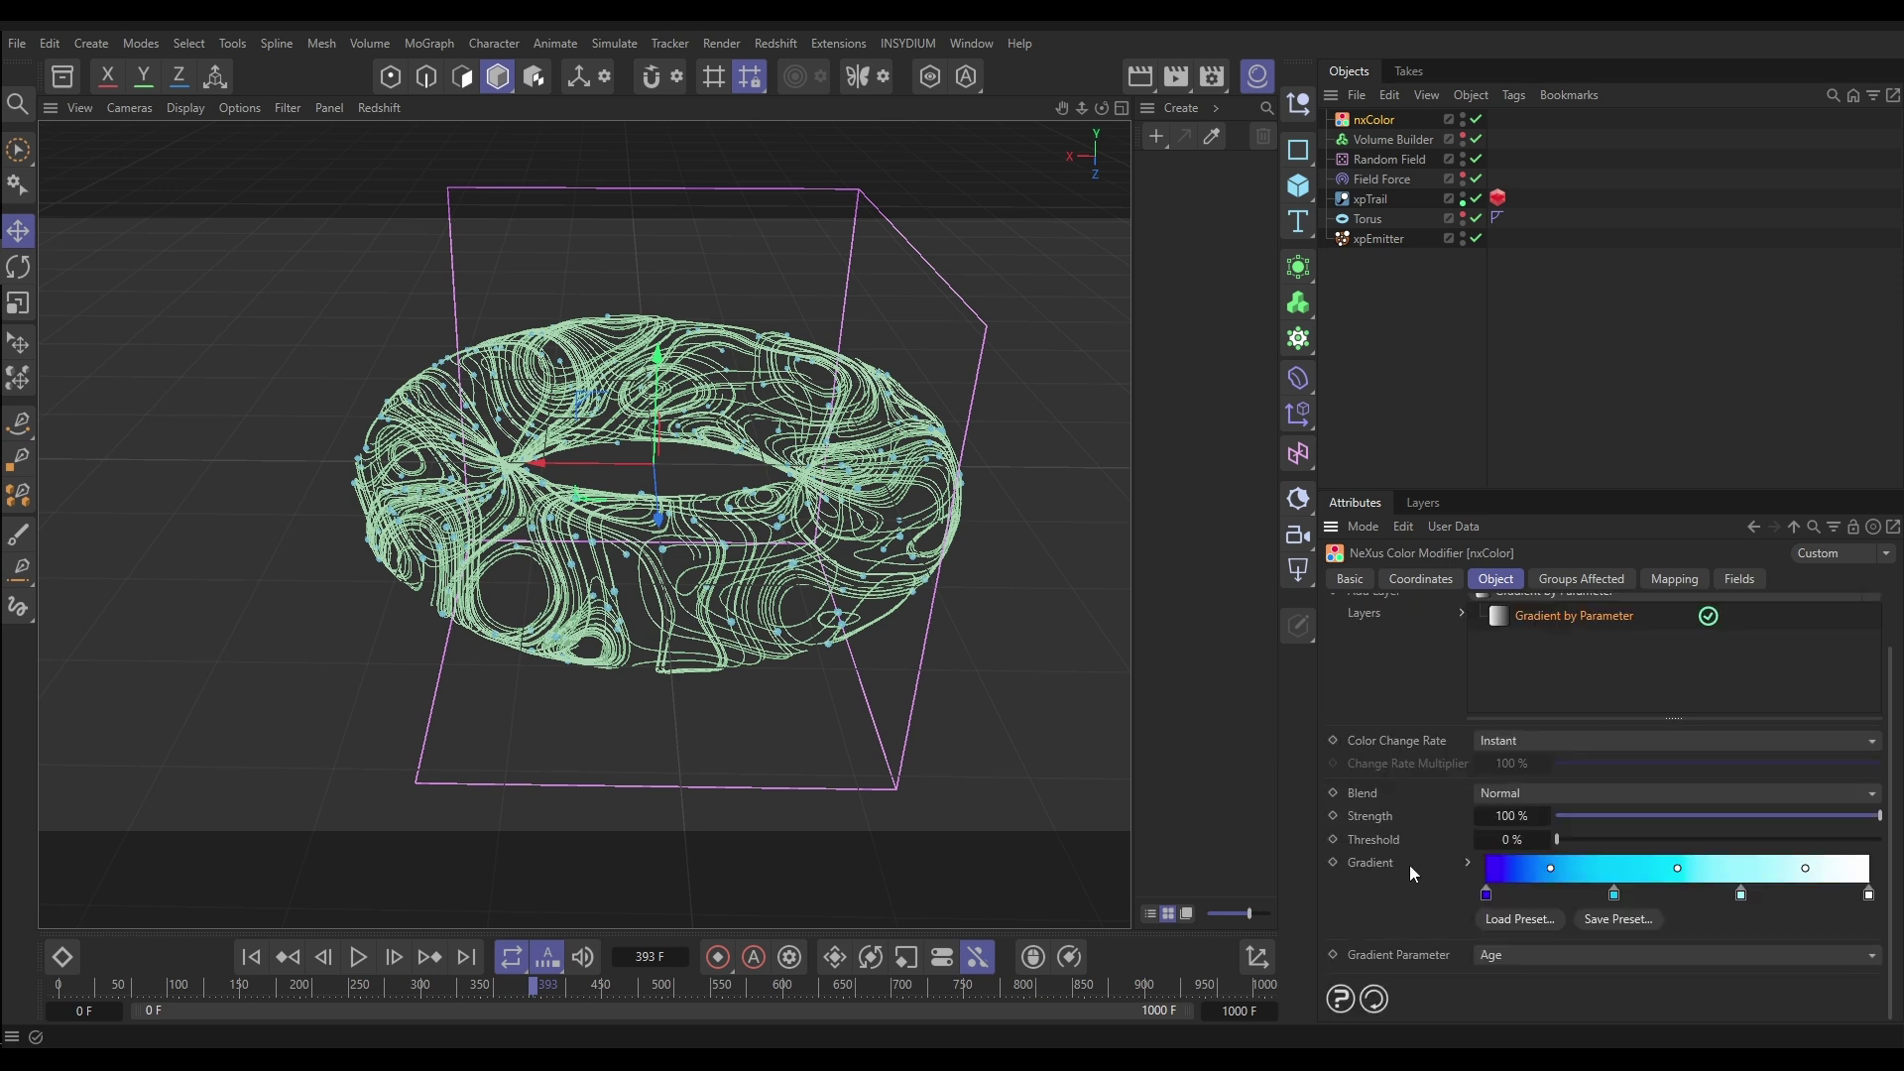
click(1520, 966)
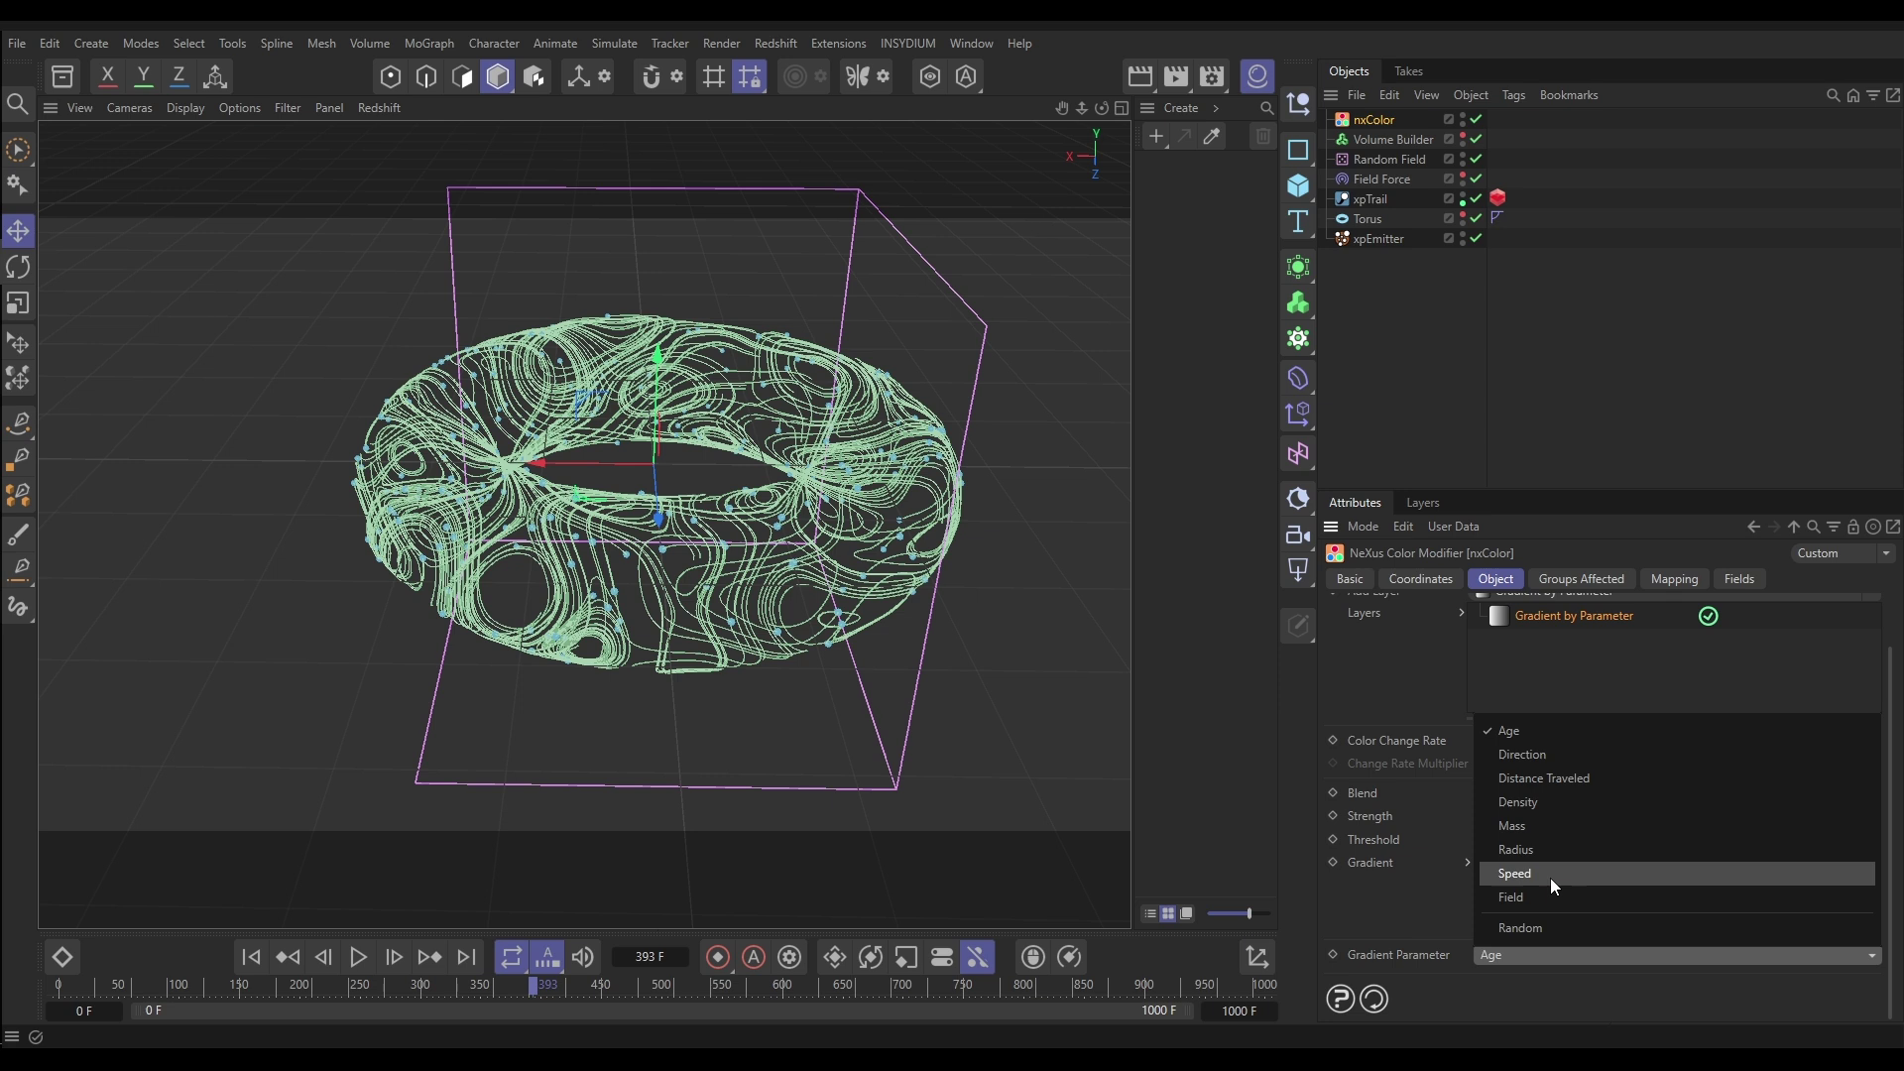
click(1533, 755)
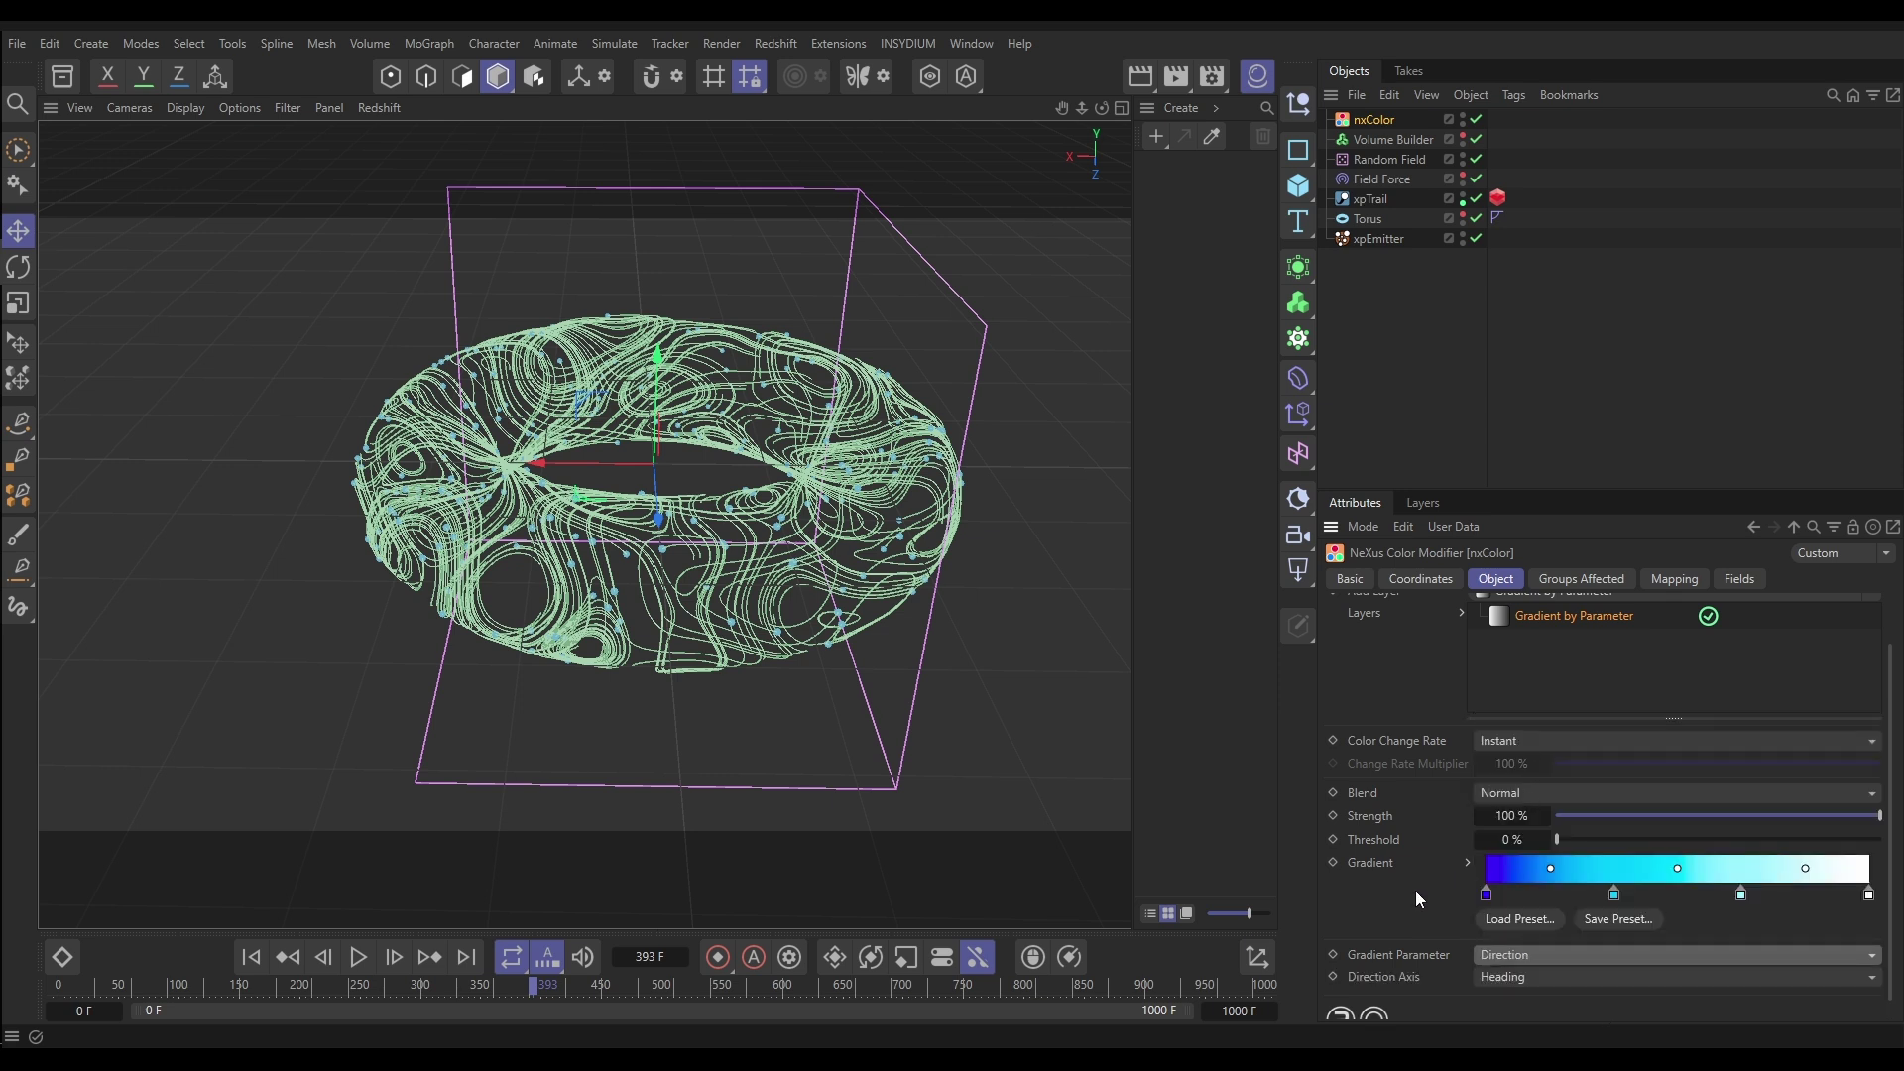
click(1511, 921)
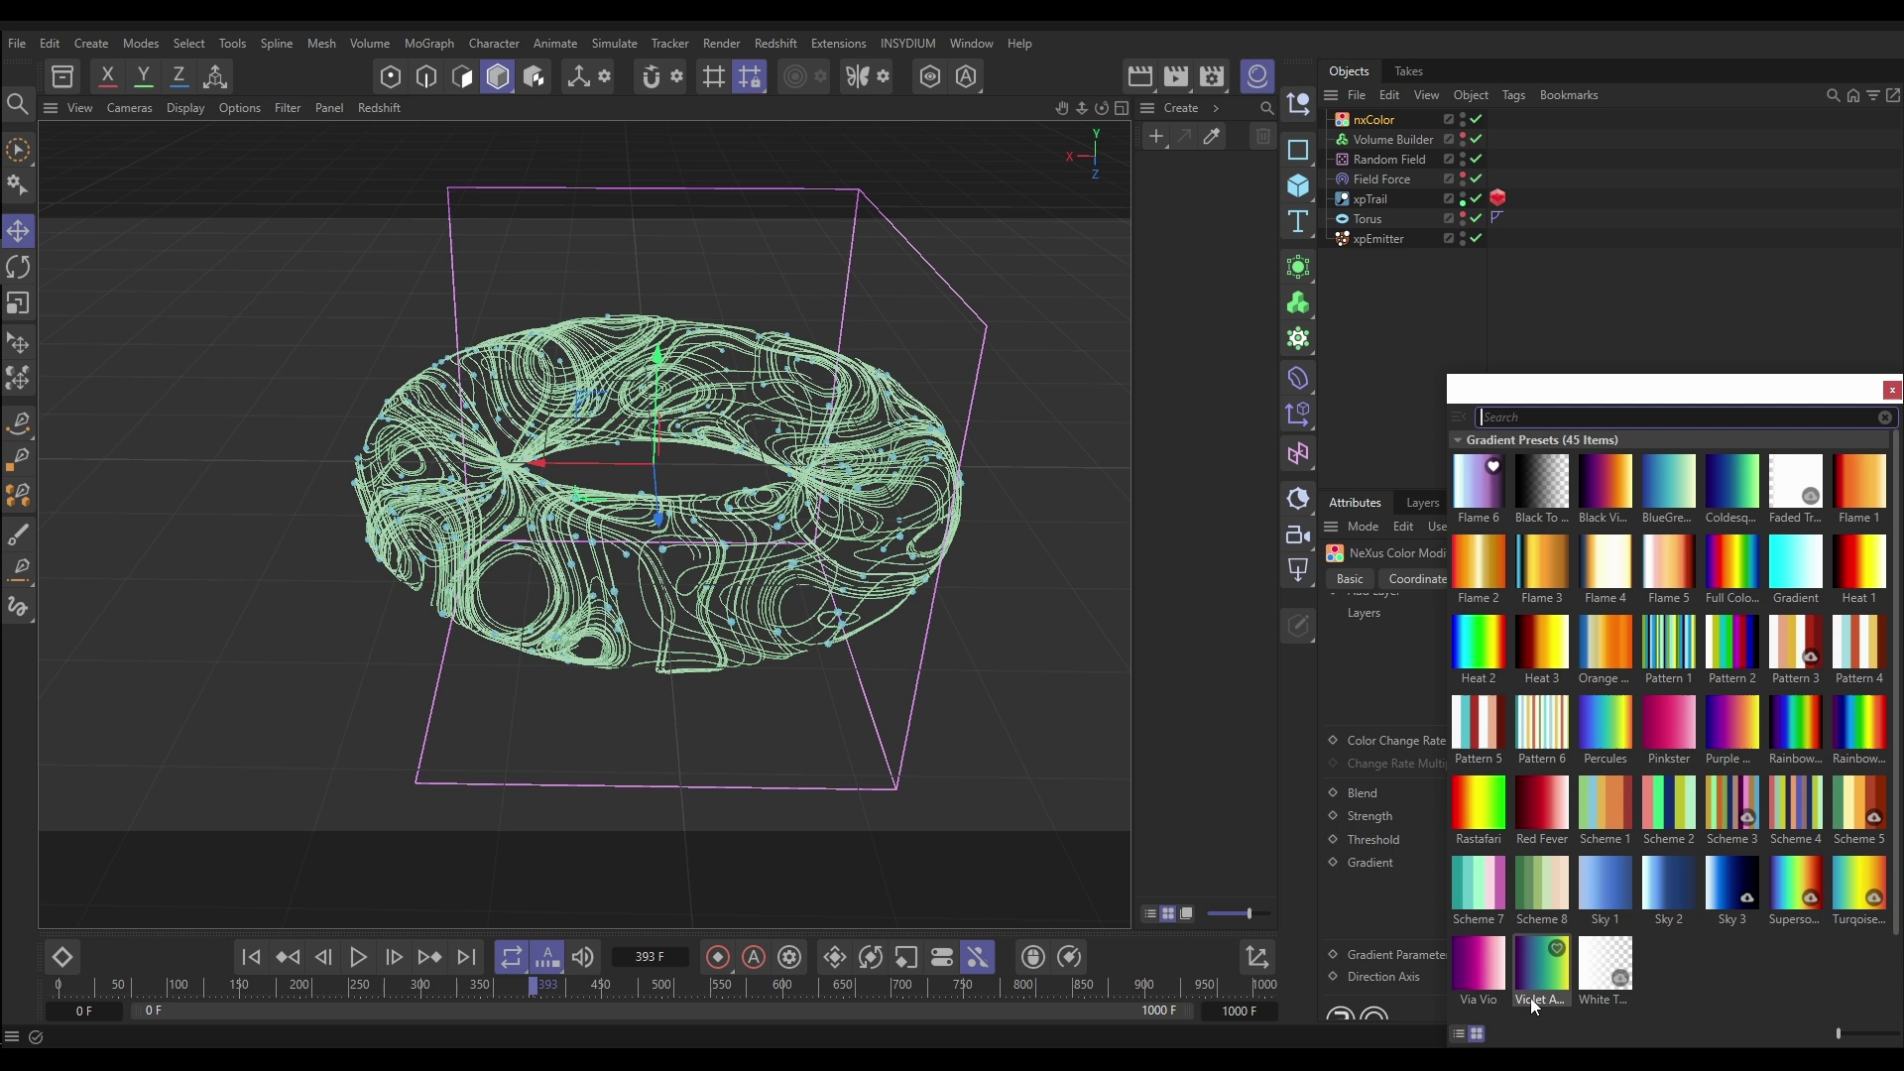
double_click(1533, 961)
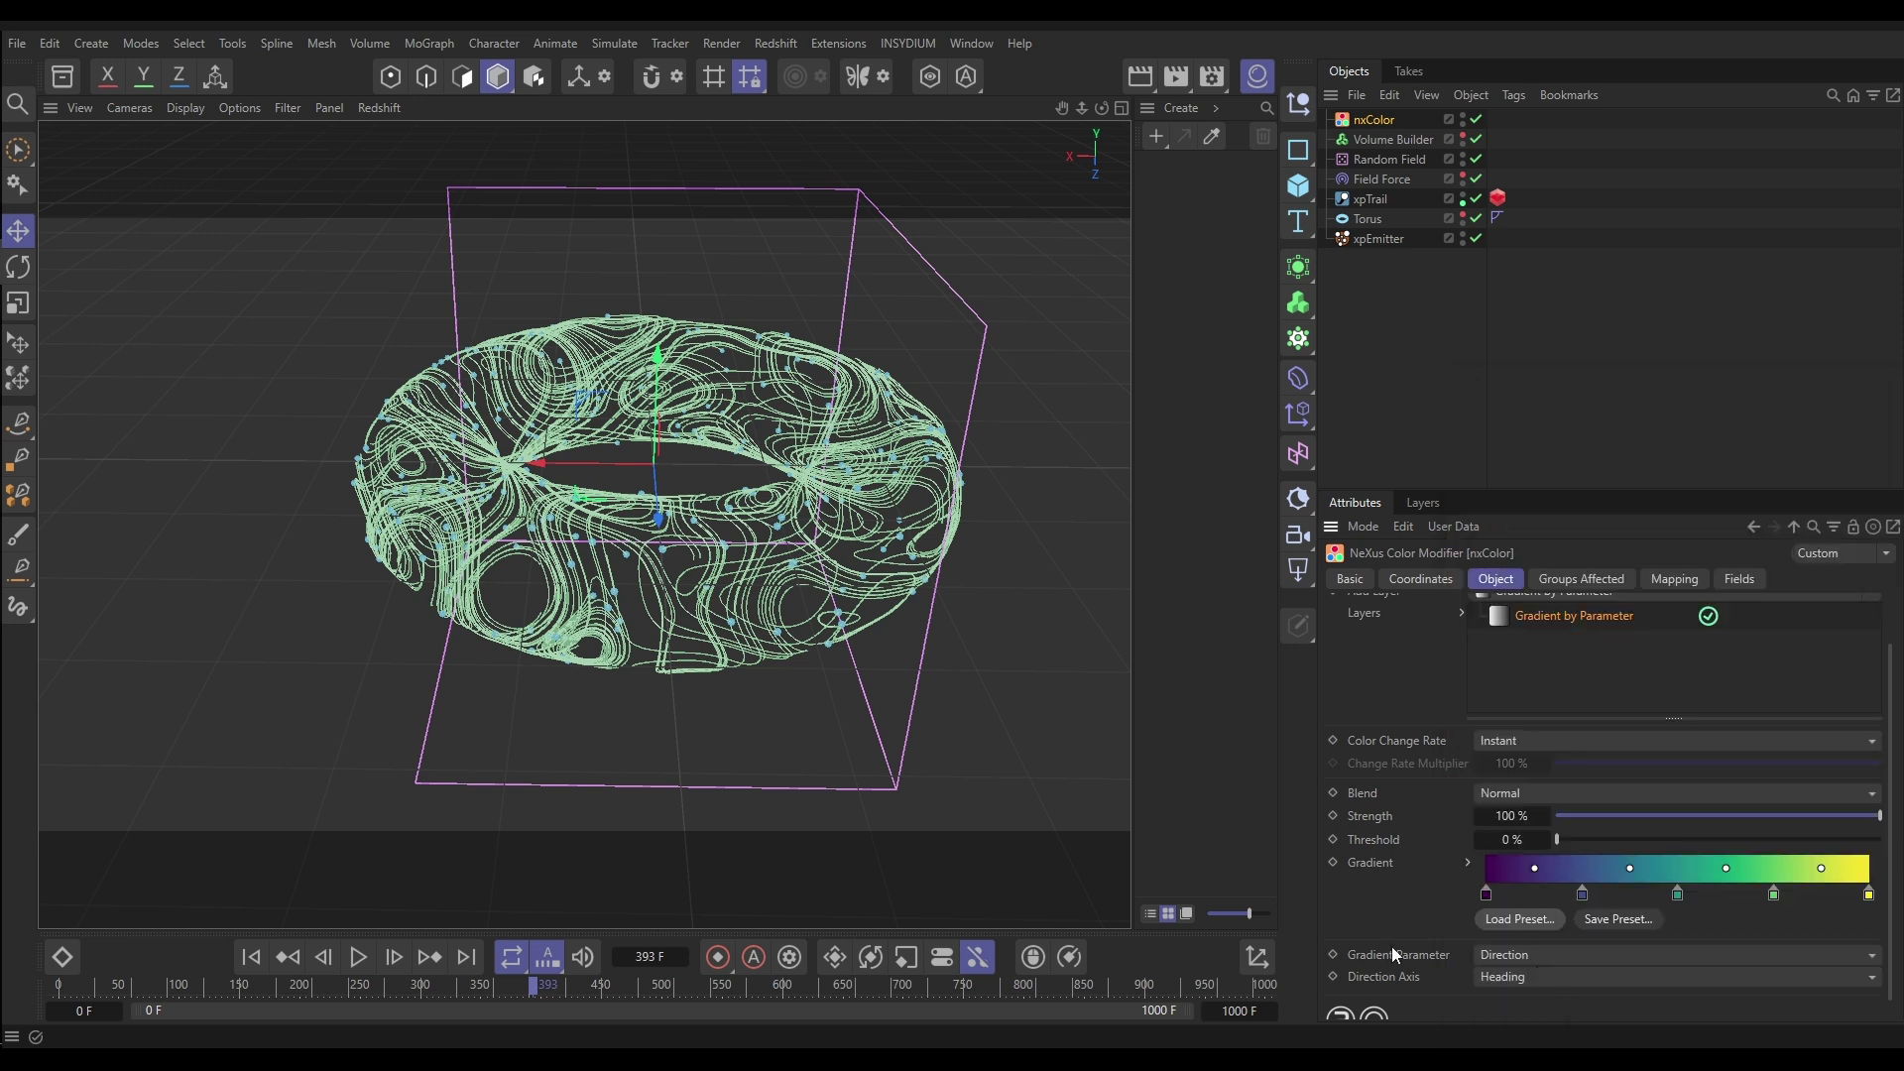
click(251, 956)
click(359, 957)
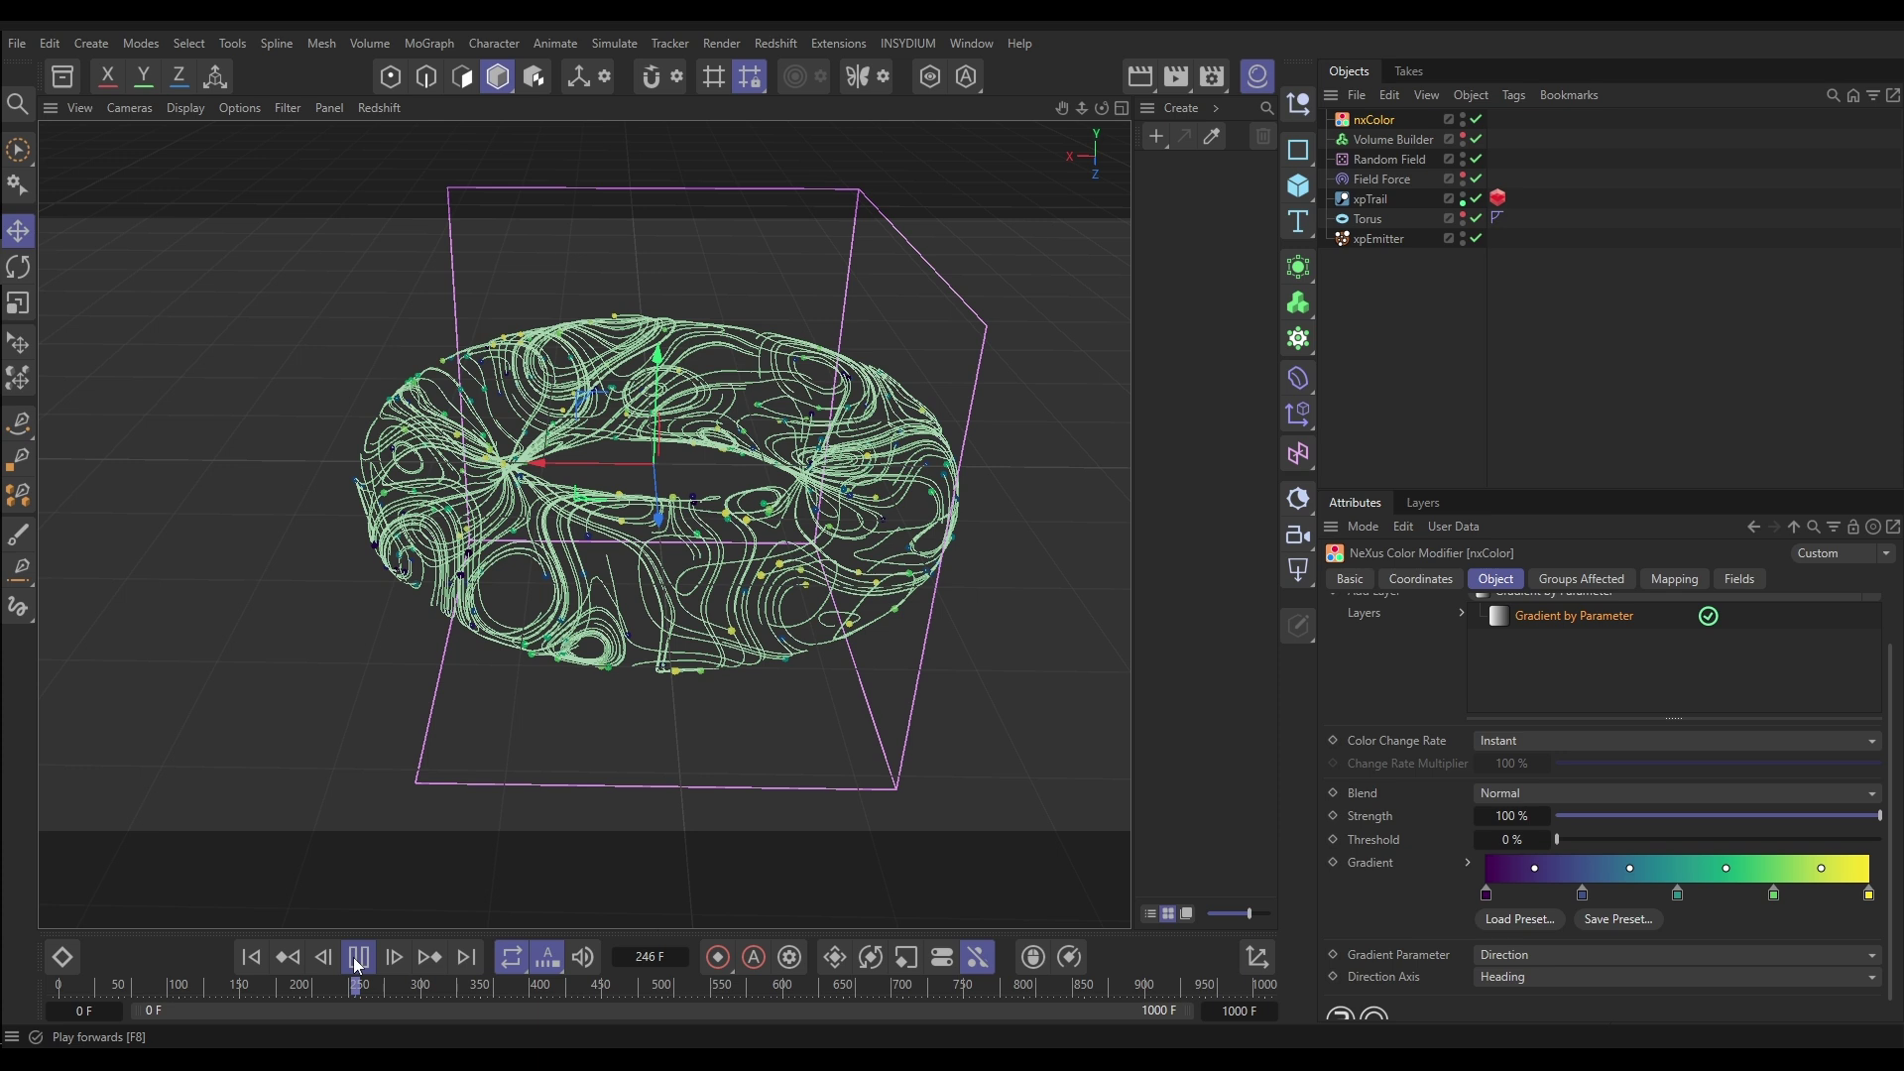
key(F8)
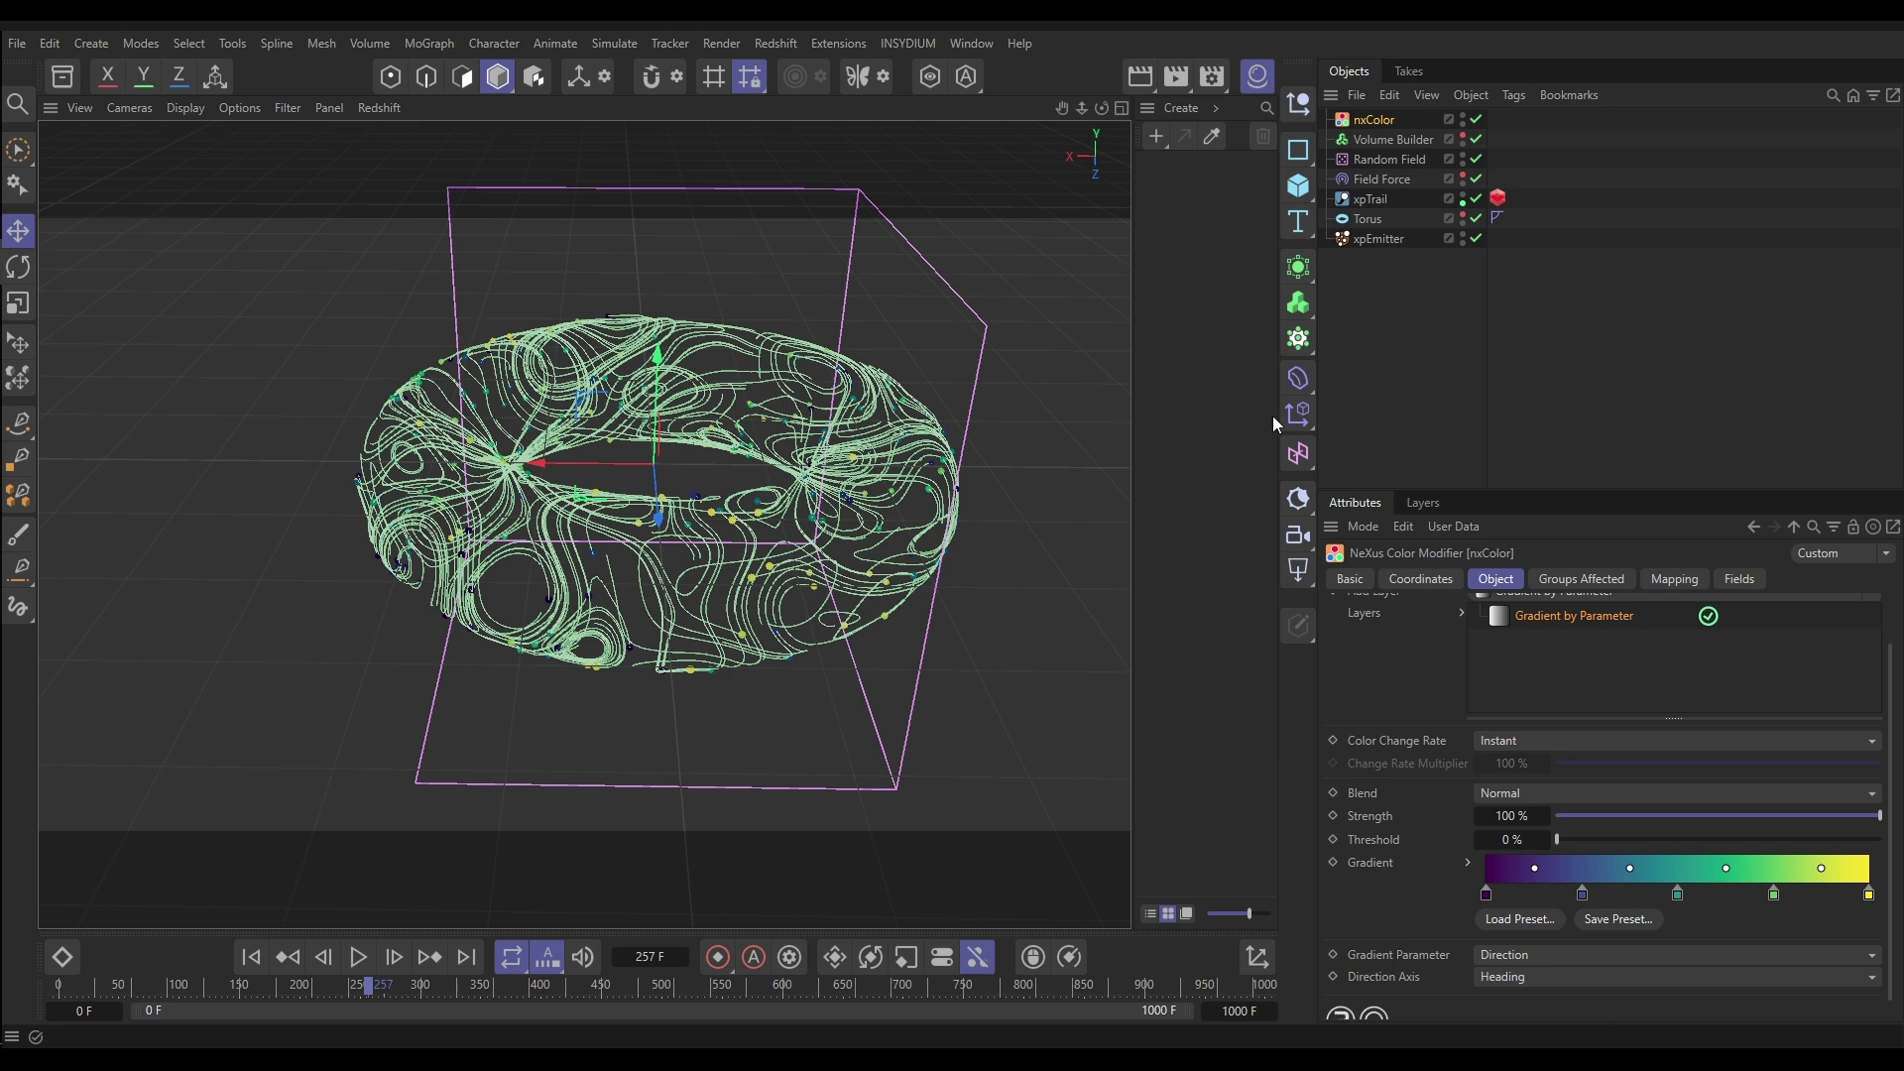
Set xpTrail's Trail Color Mode to Particle Color in its Thickness & Color settings.
click(1370, 198)
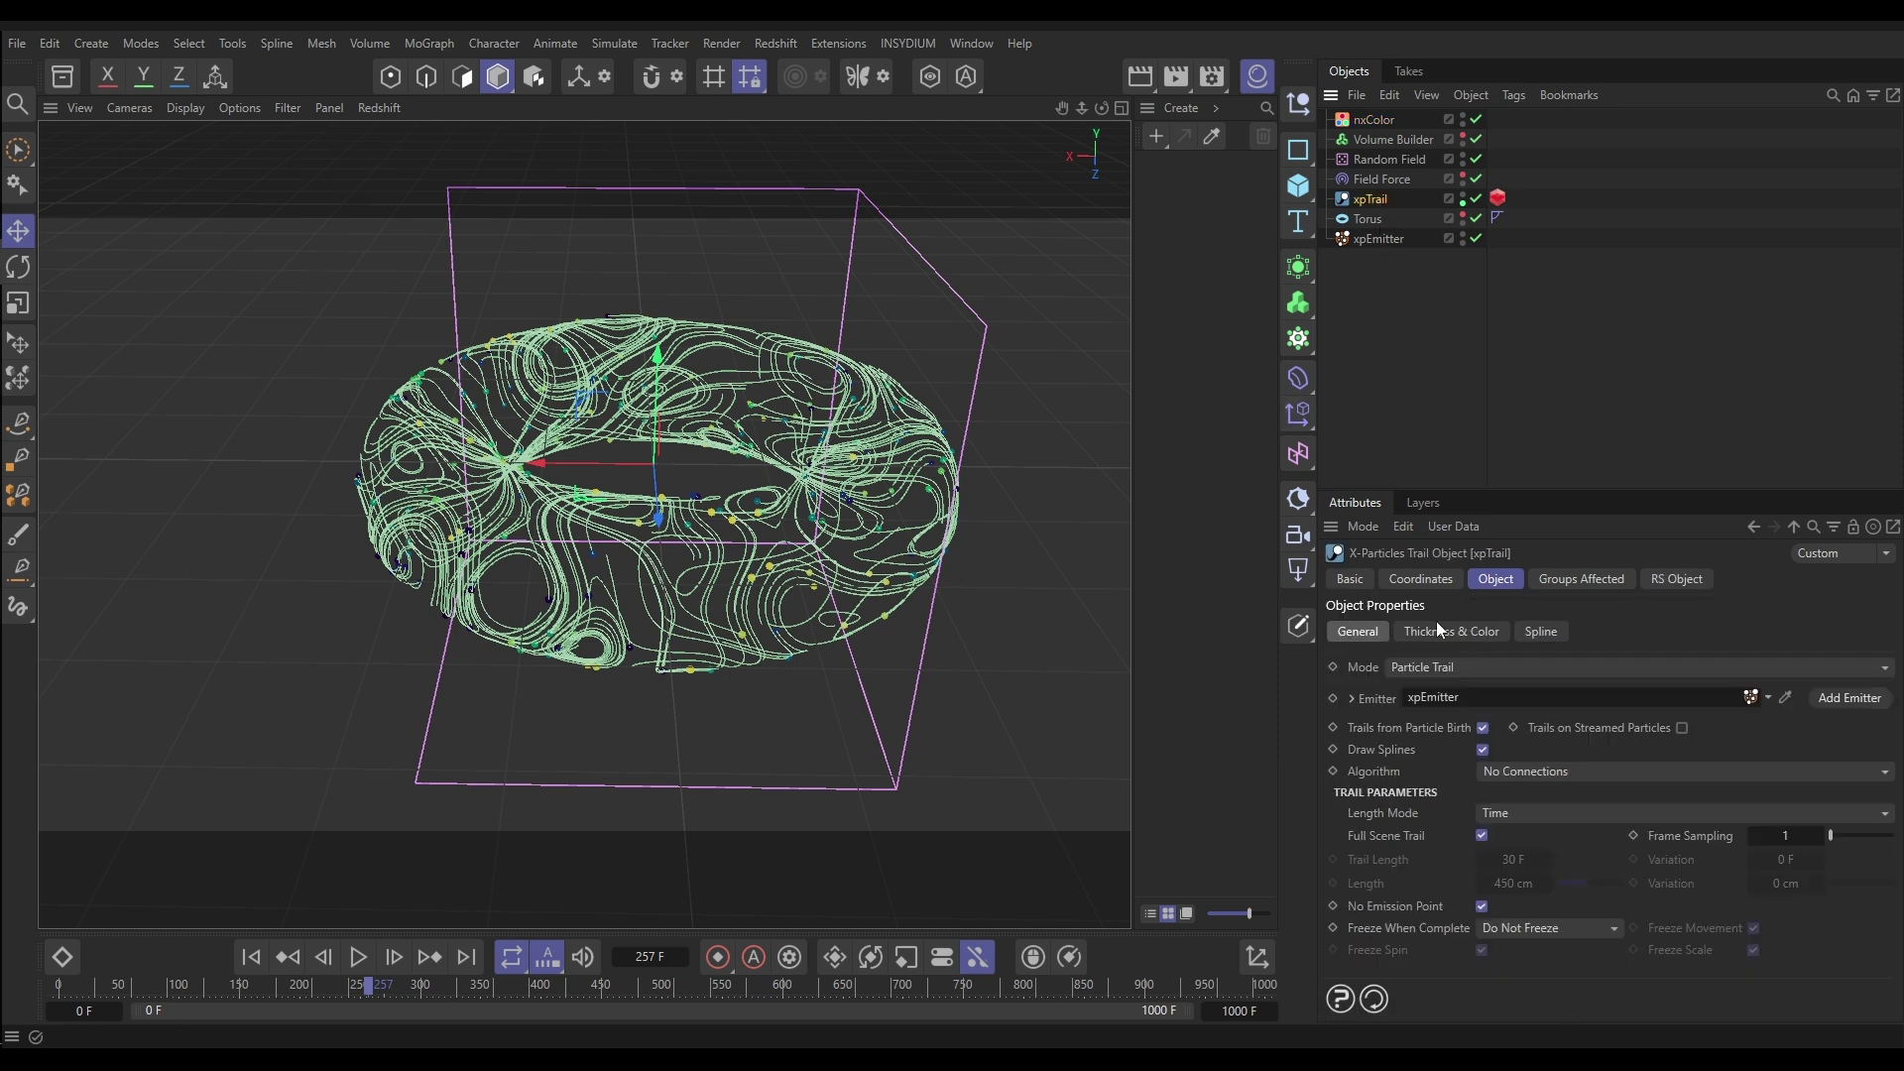
click(1454, 630)
click(1456, 631)
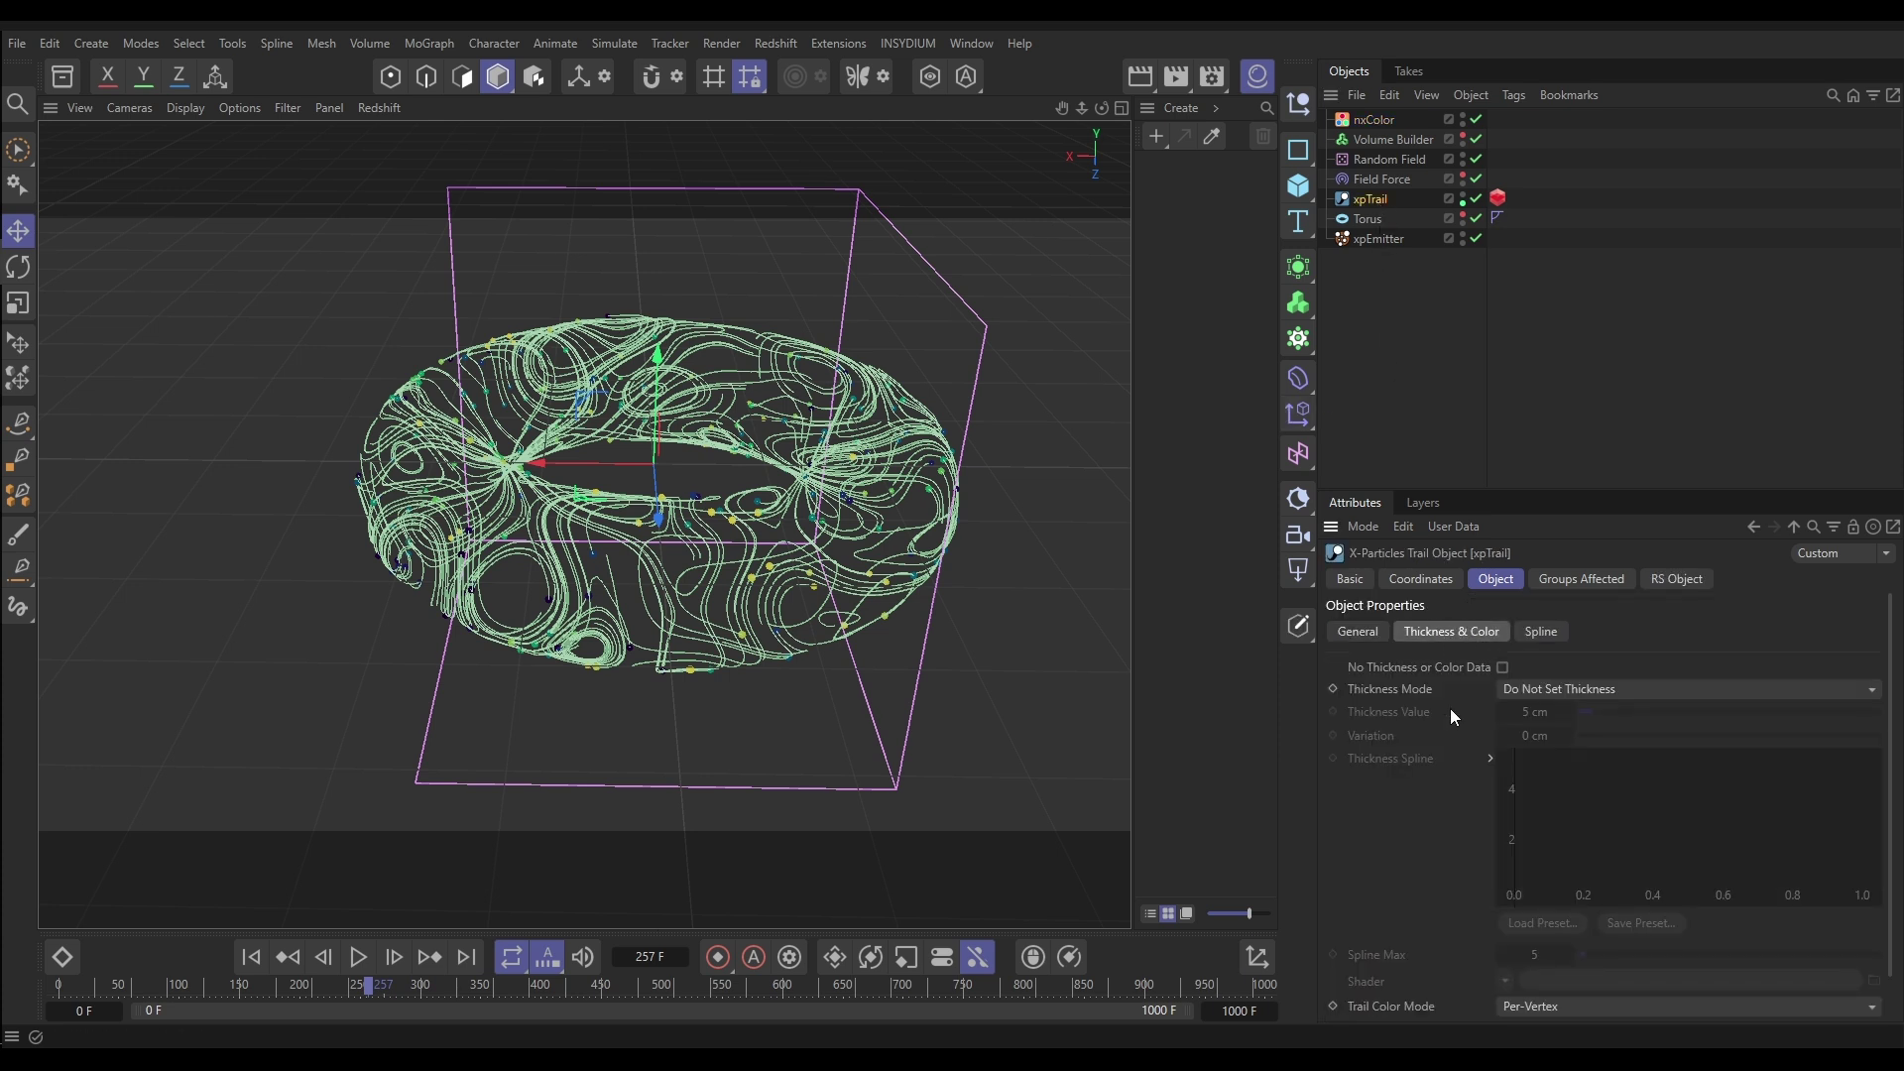
scroll(1448, 819, down, 1)
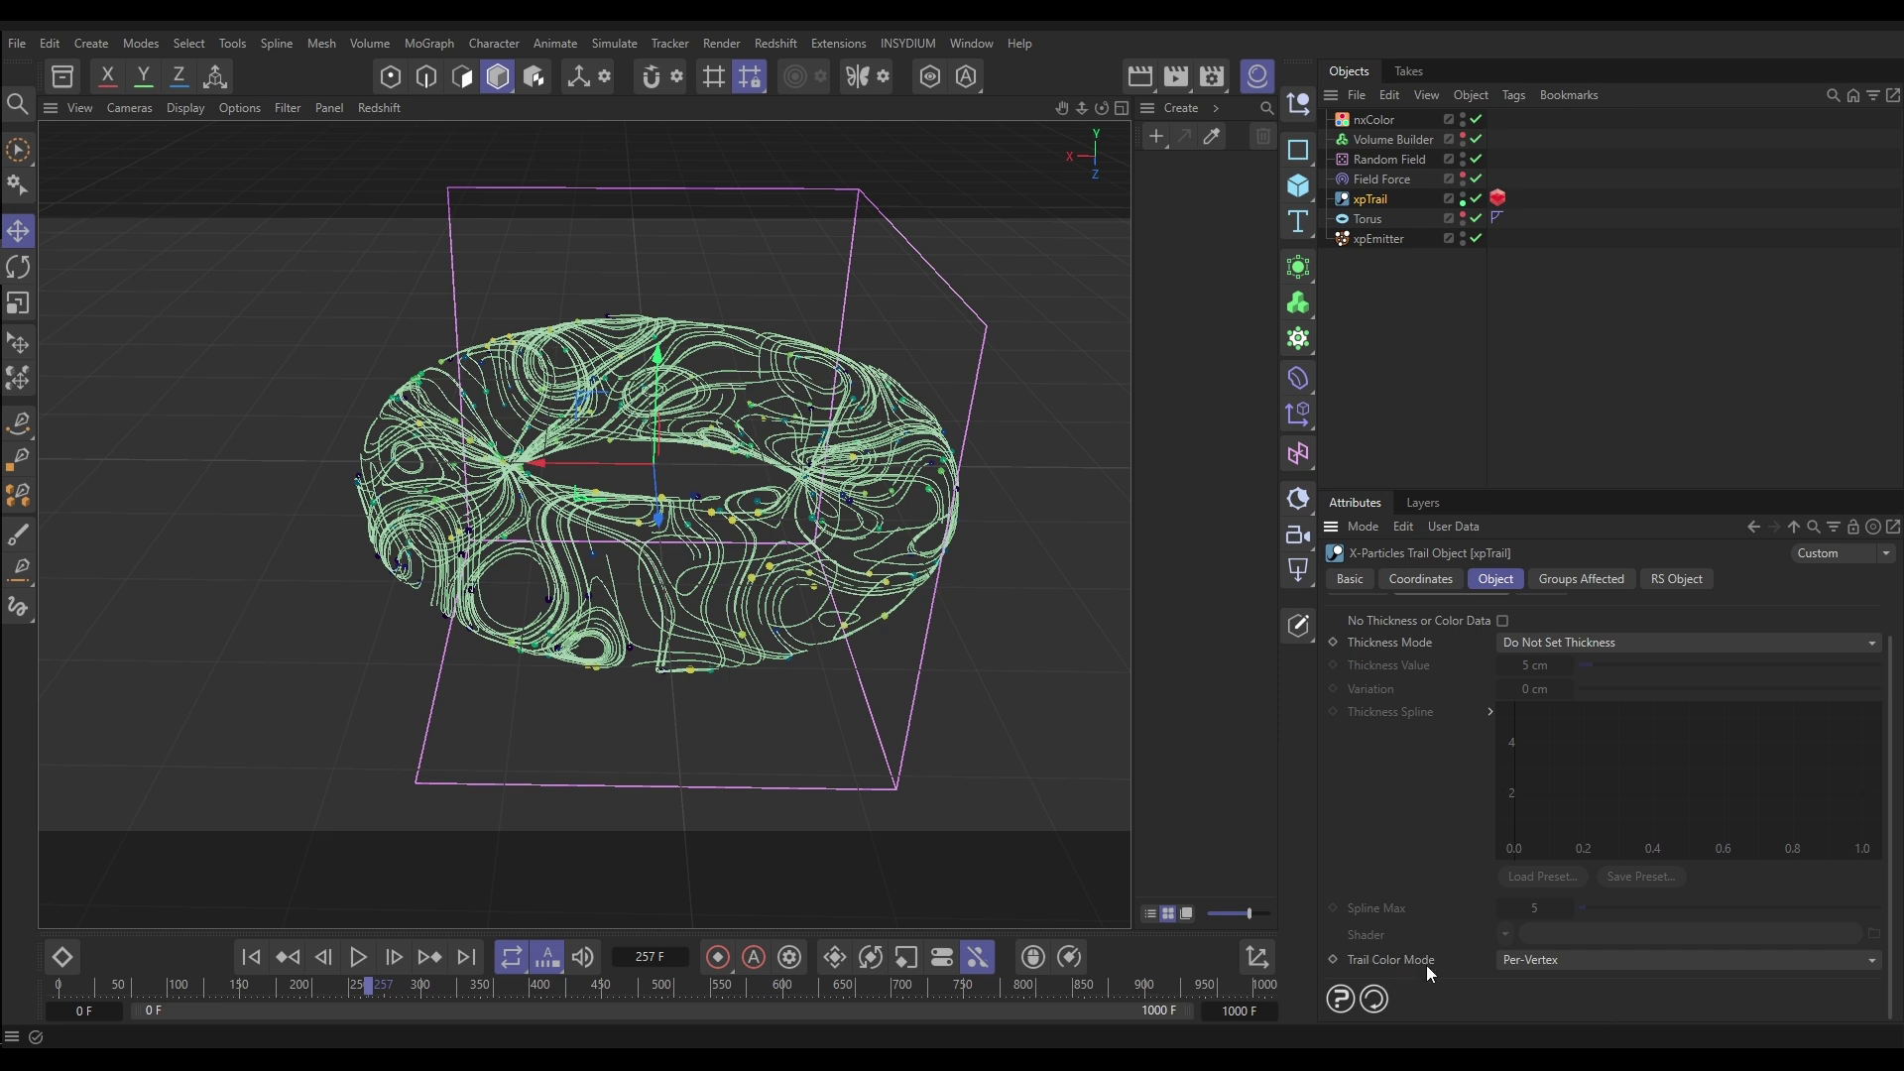
click(1570, 958)
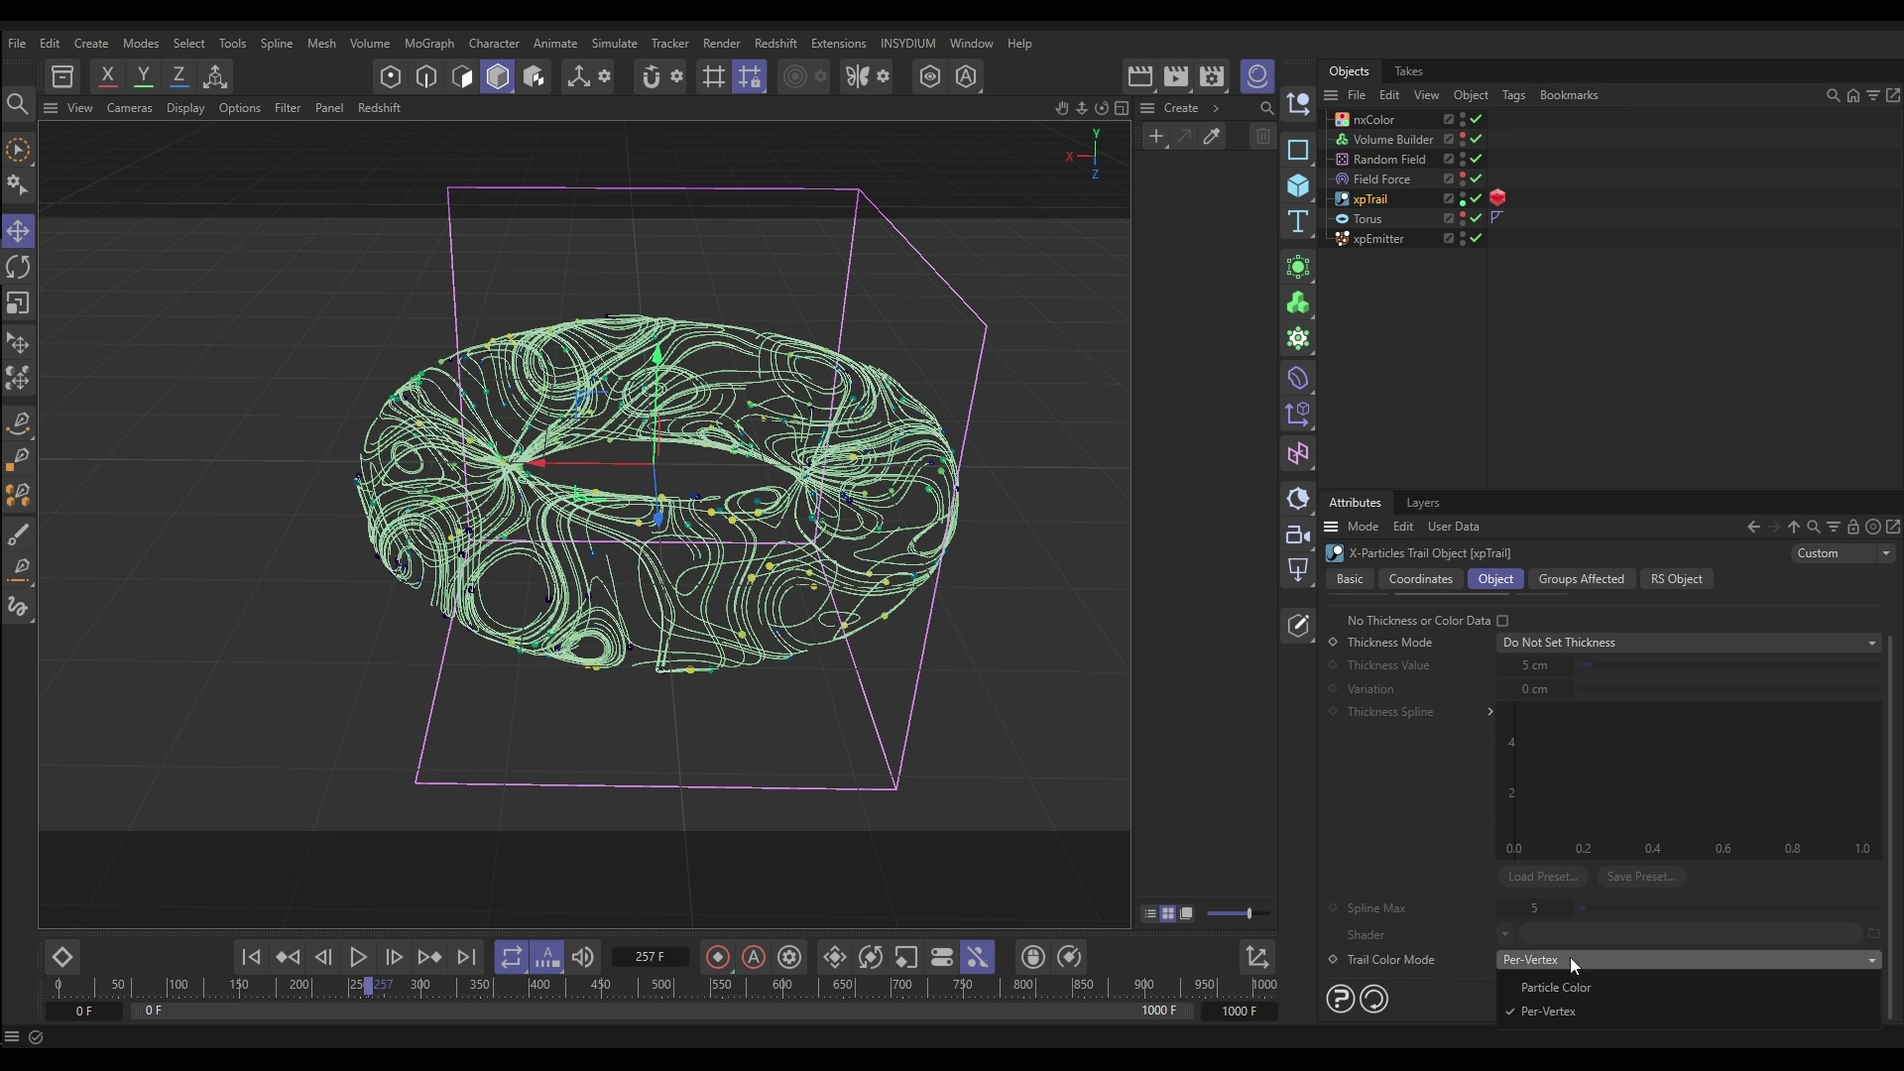
click(1572, 988)
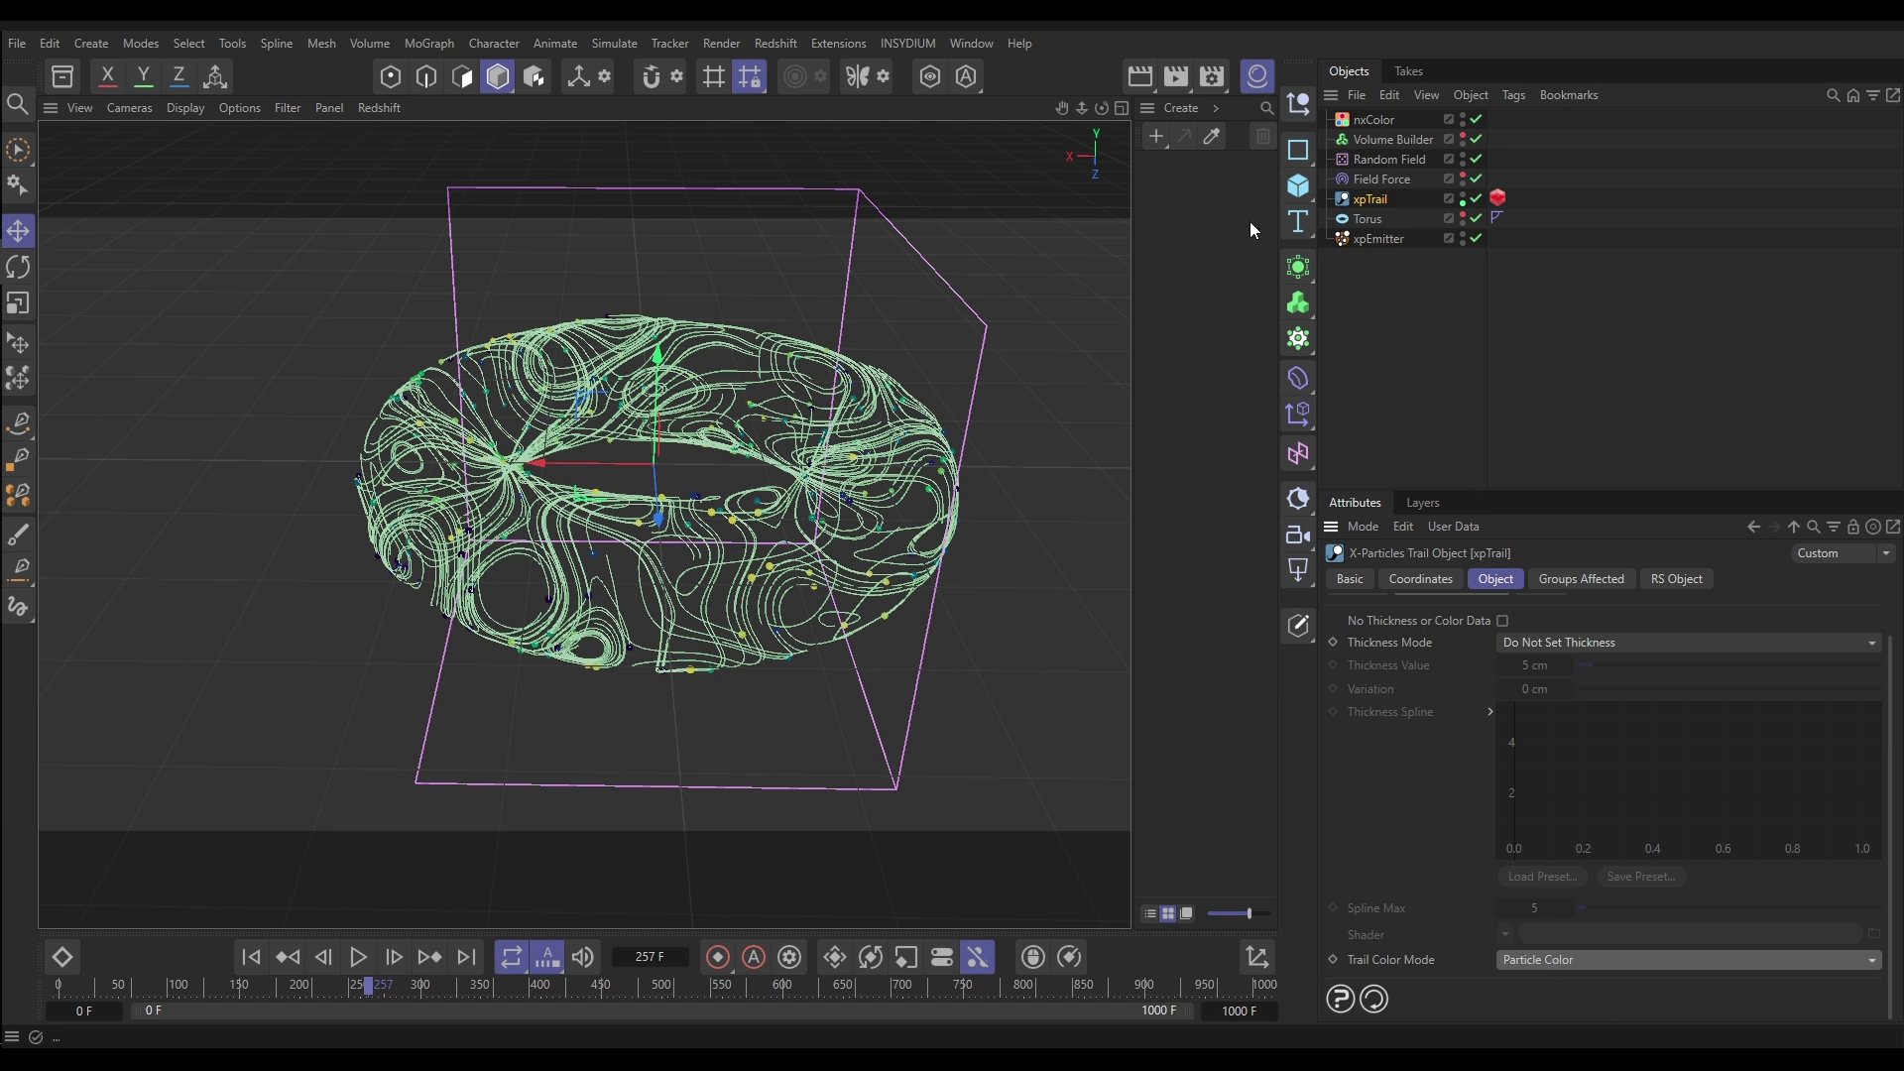
Create a material Mat on xpTrail and give its RS Standard node emission weight 2.
double_click(1179, 187)
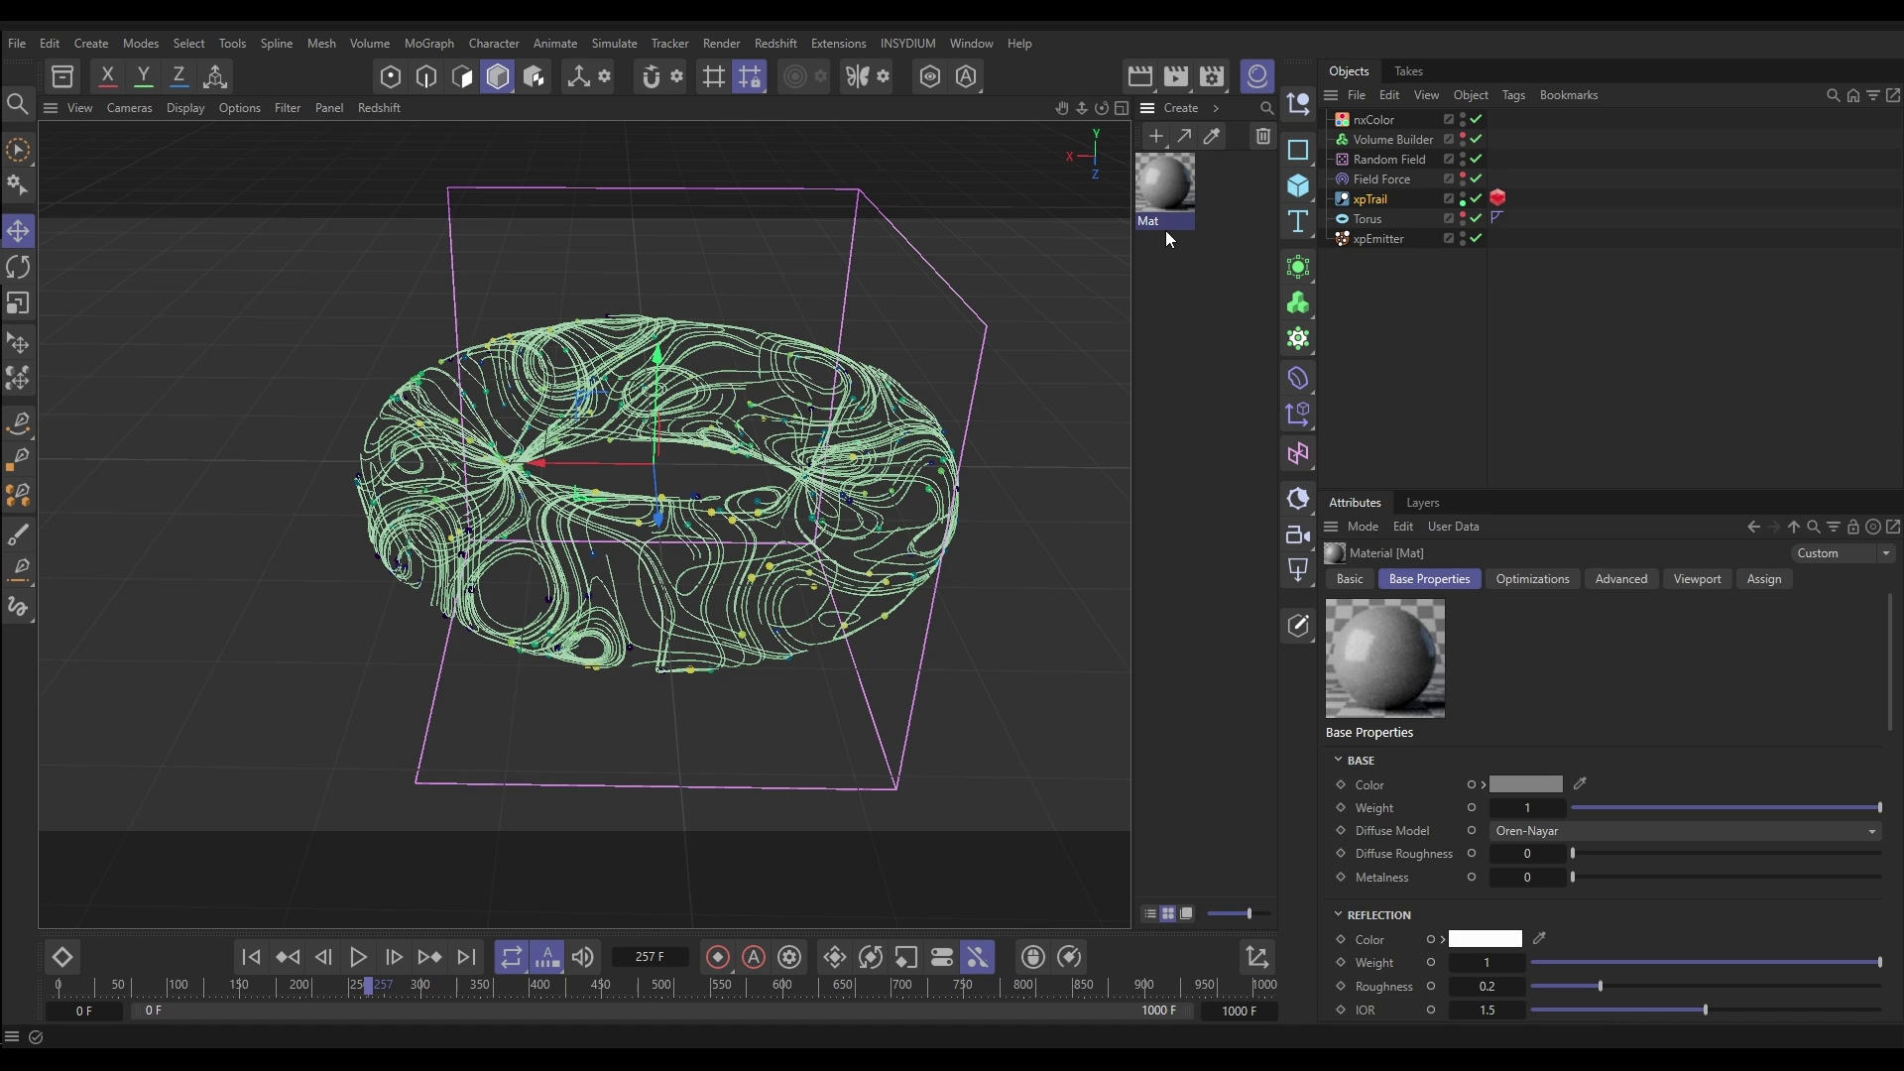
drag(1163, 183, 1370, 198)
double_click(1169, 181)
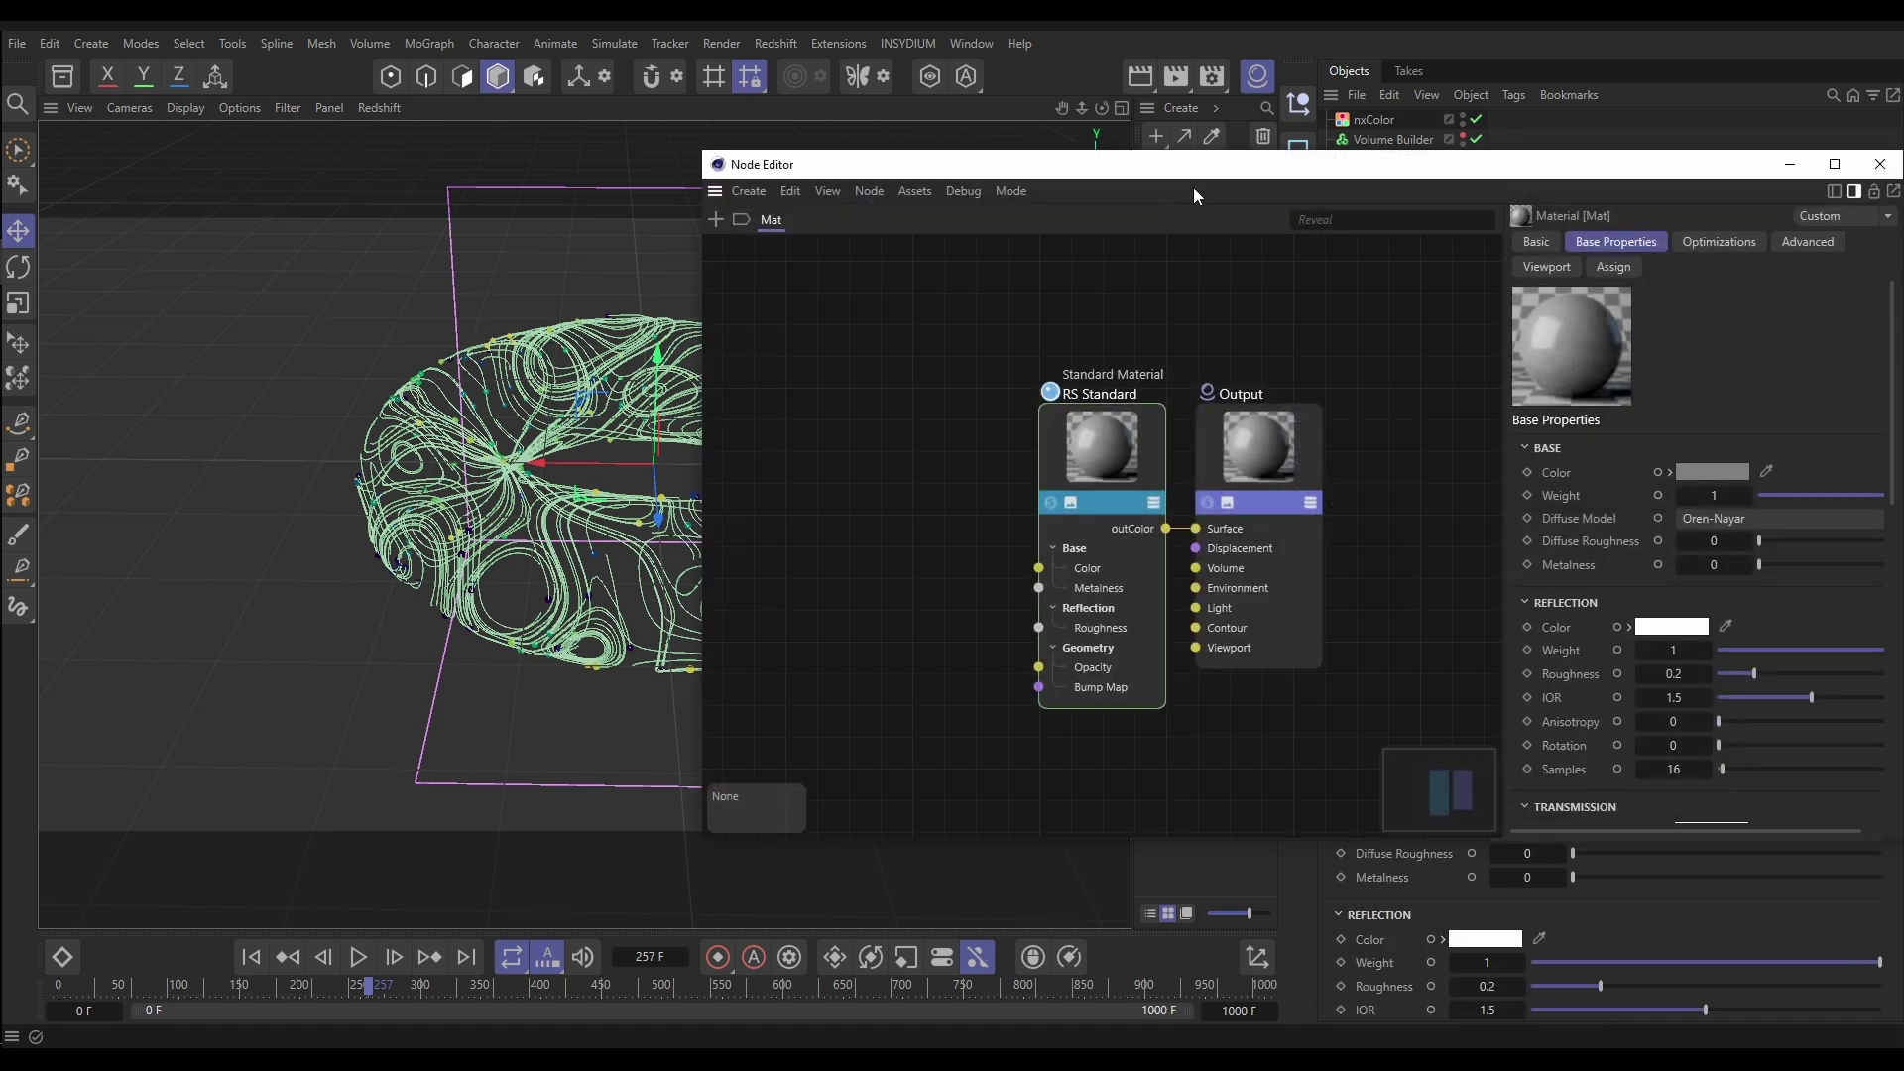
drag(1199, 170, 824, 118)
click(700, 385)
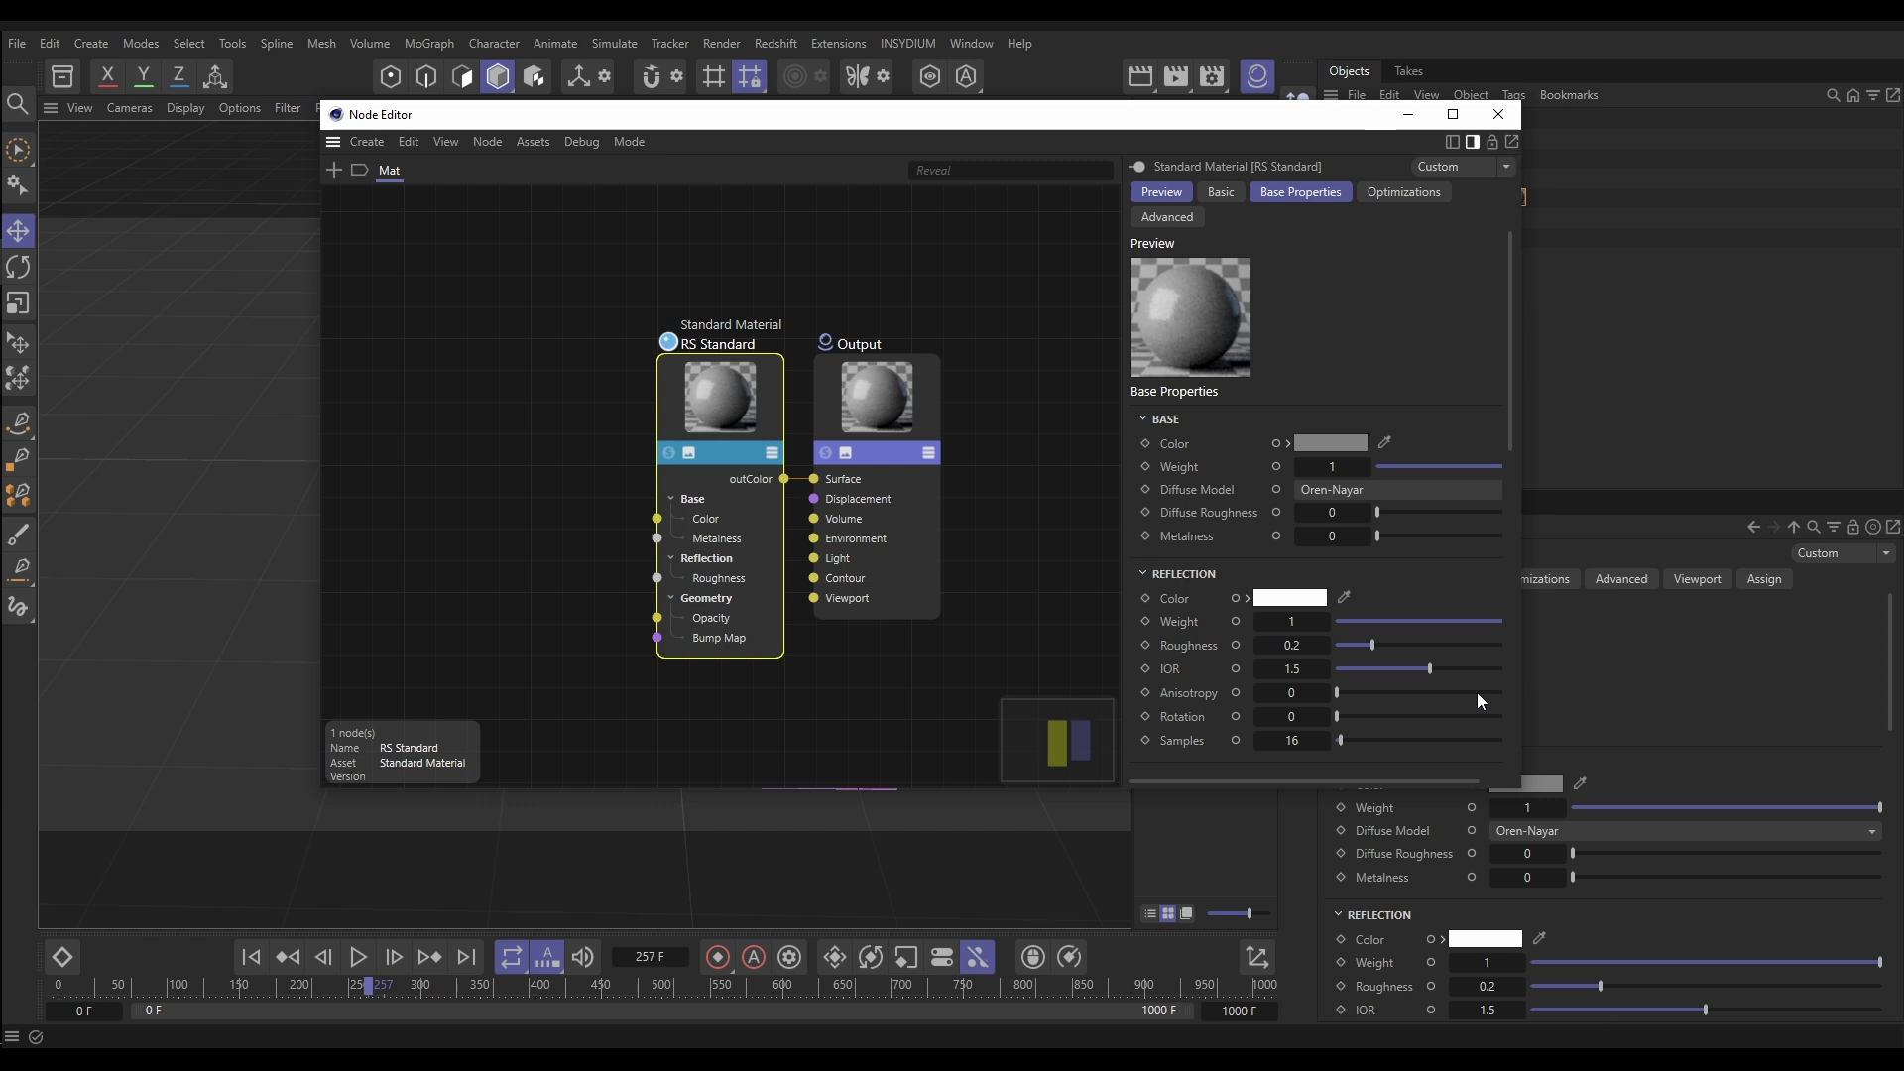
scroll(1412, 592, down, 10)
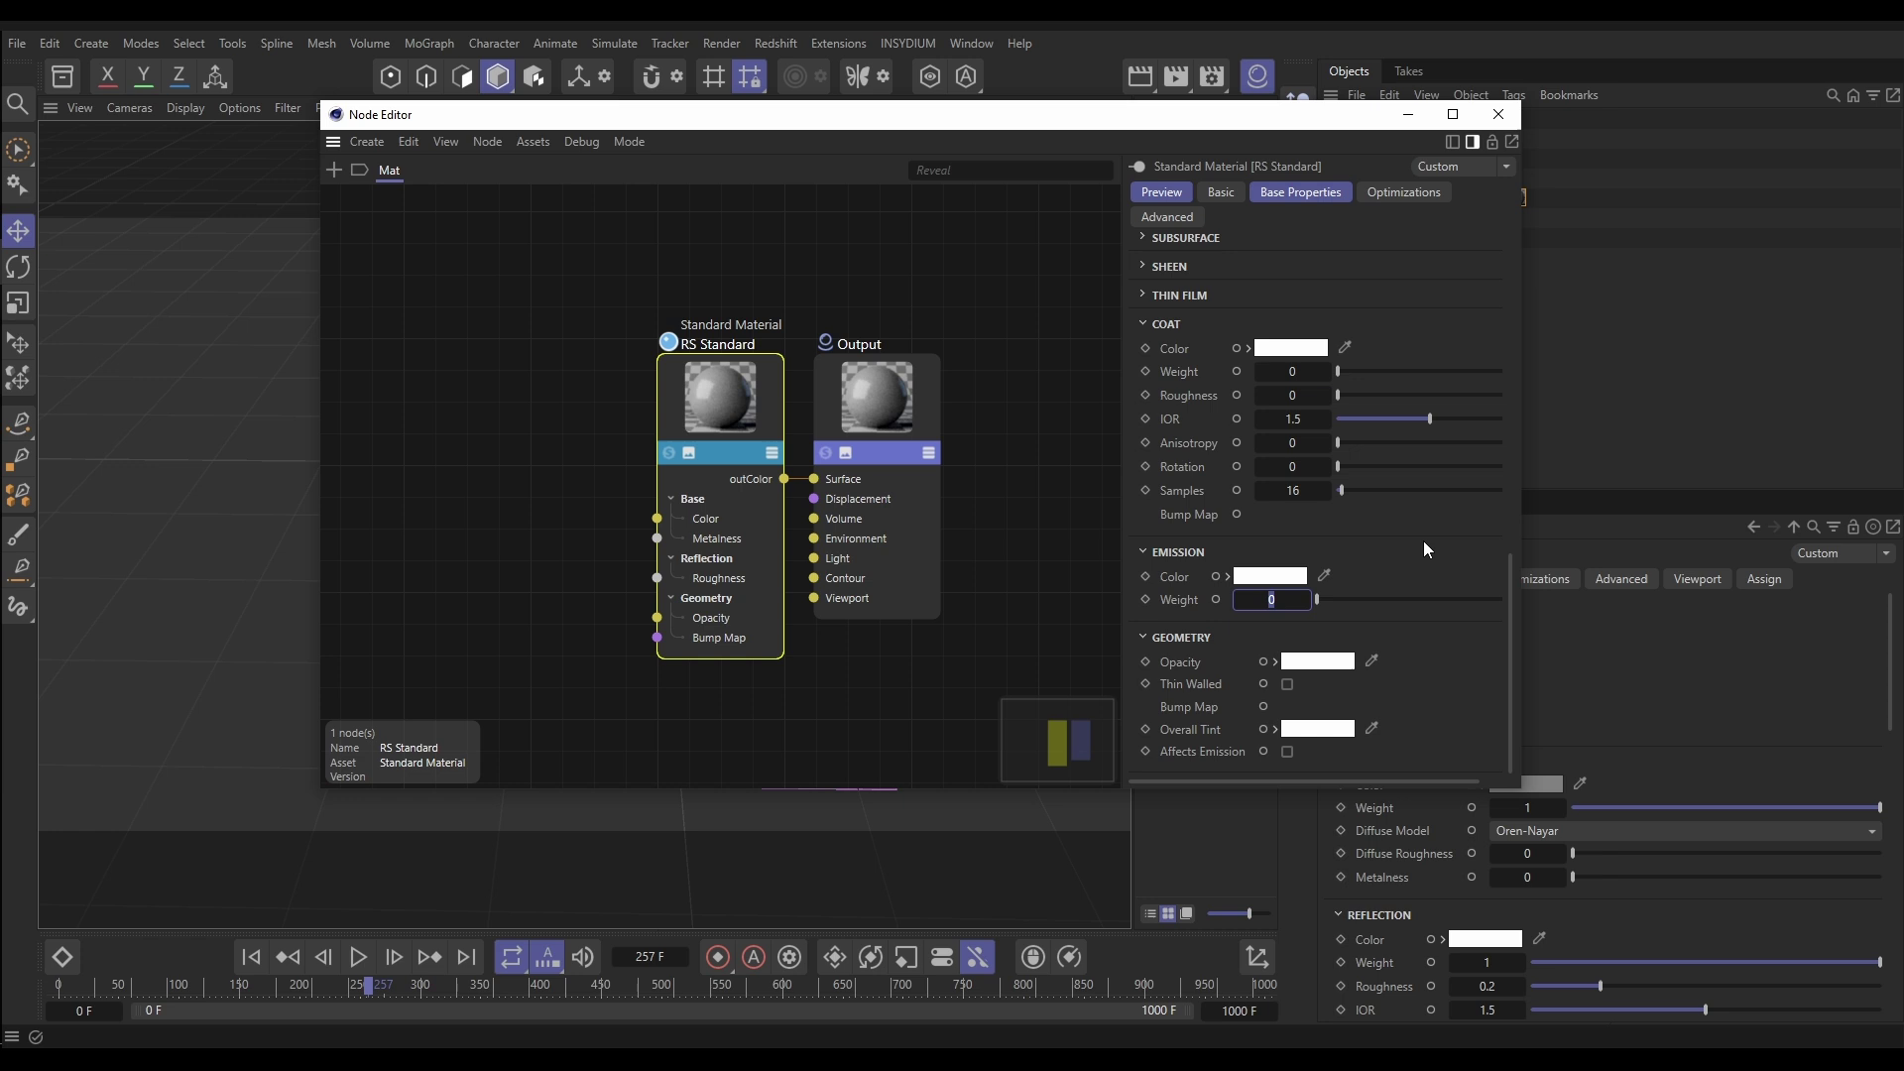
text(2)
key(Return)
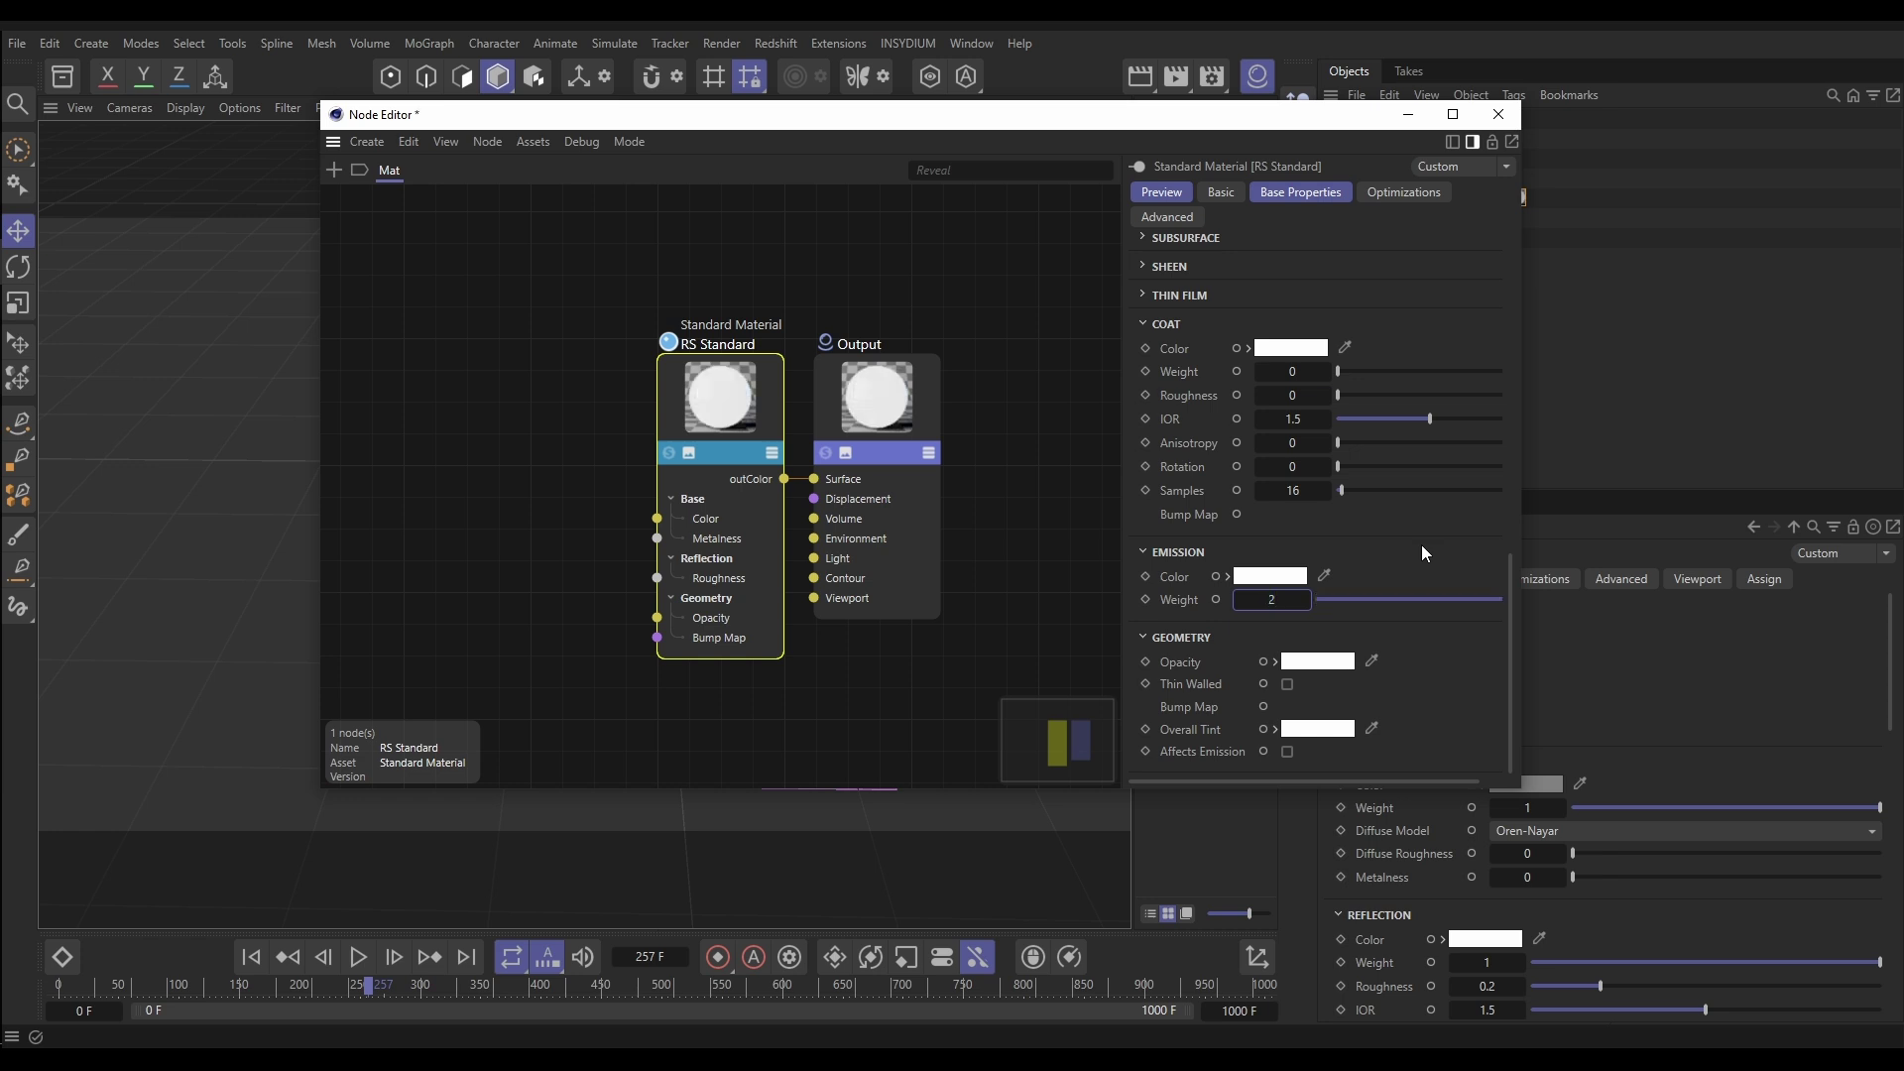
Open the Redshift RenderView and start the live IPR render.
drag(611, 114, 988, 204)
click(775, 45)
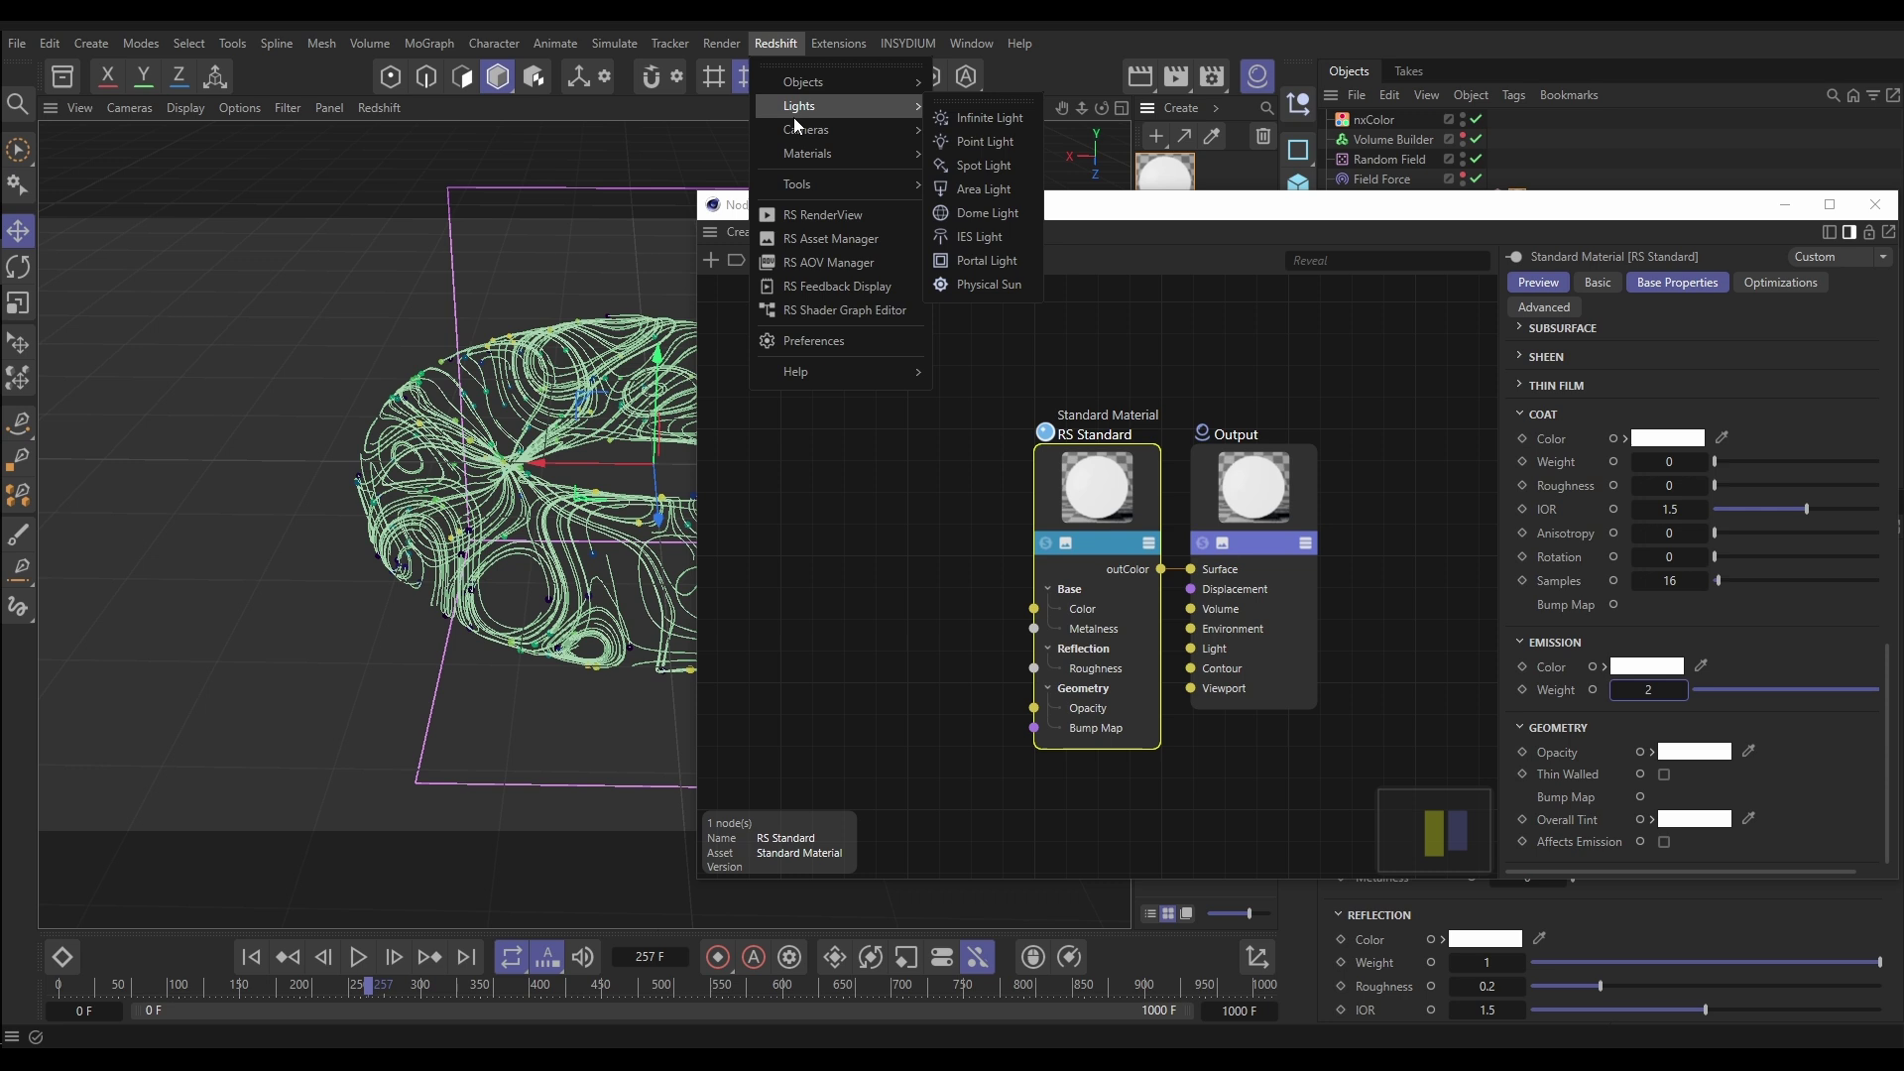
click(810, 215)
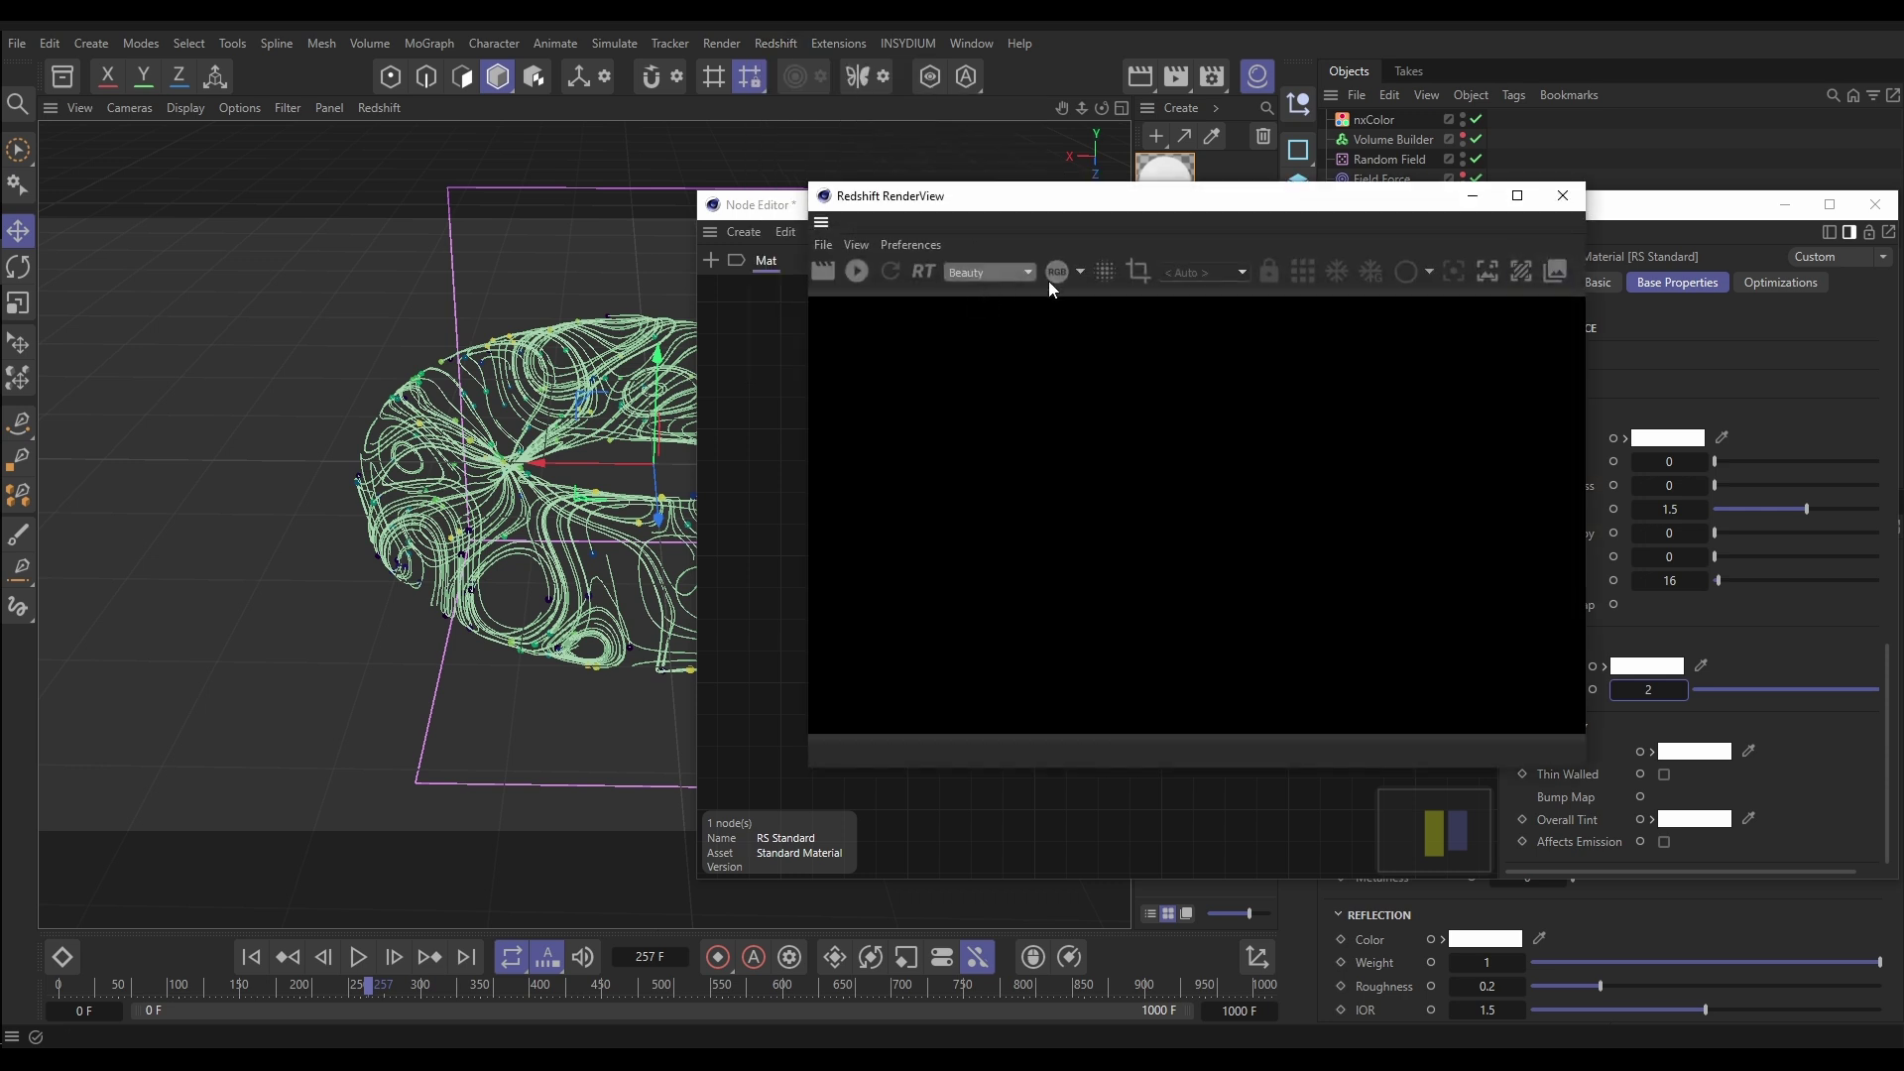
drag(1095, 206, 305, 132)
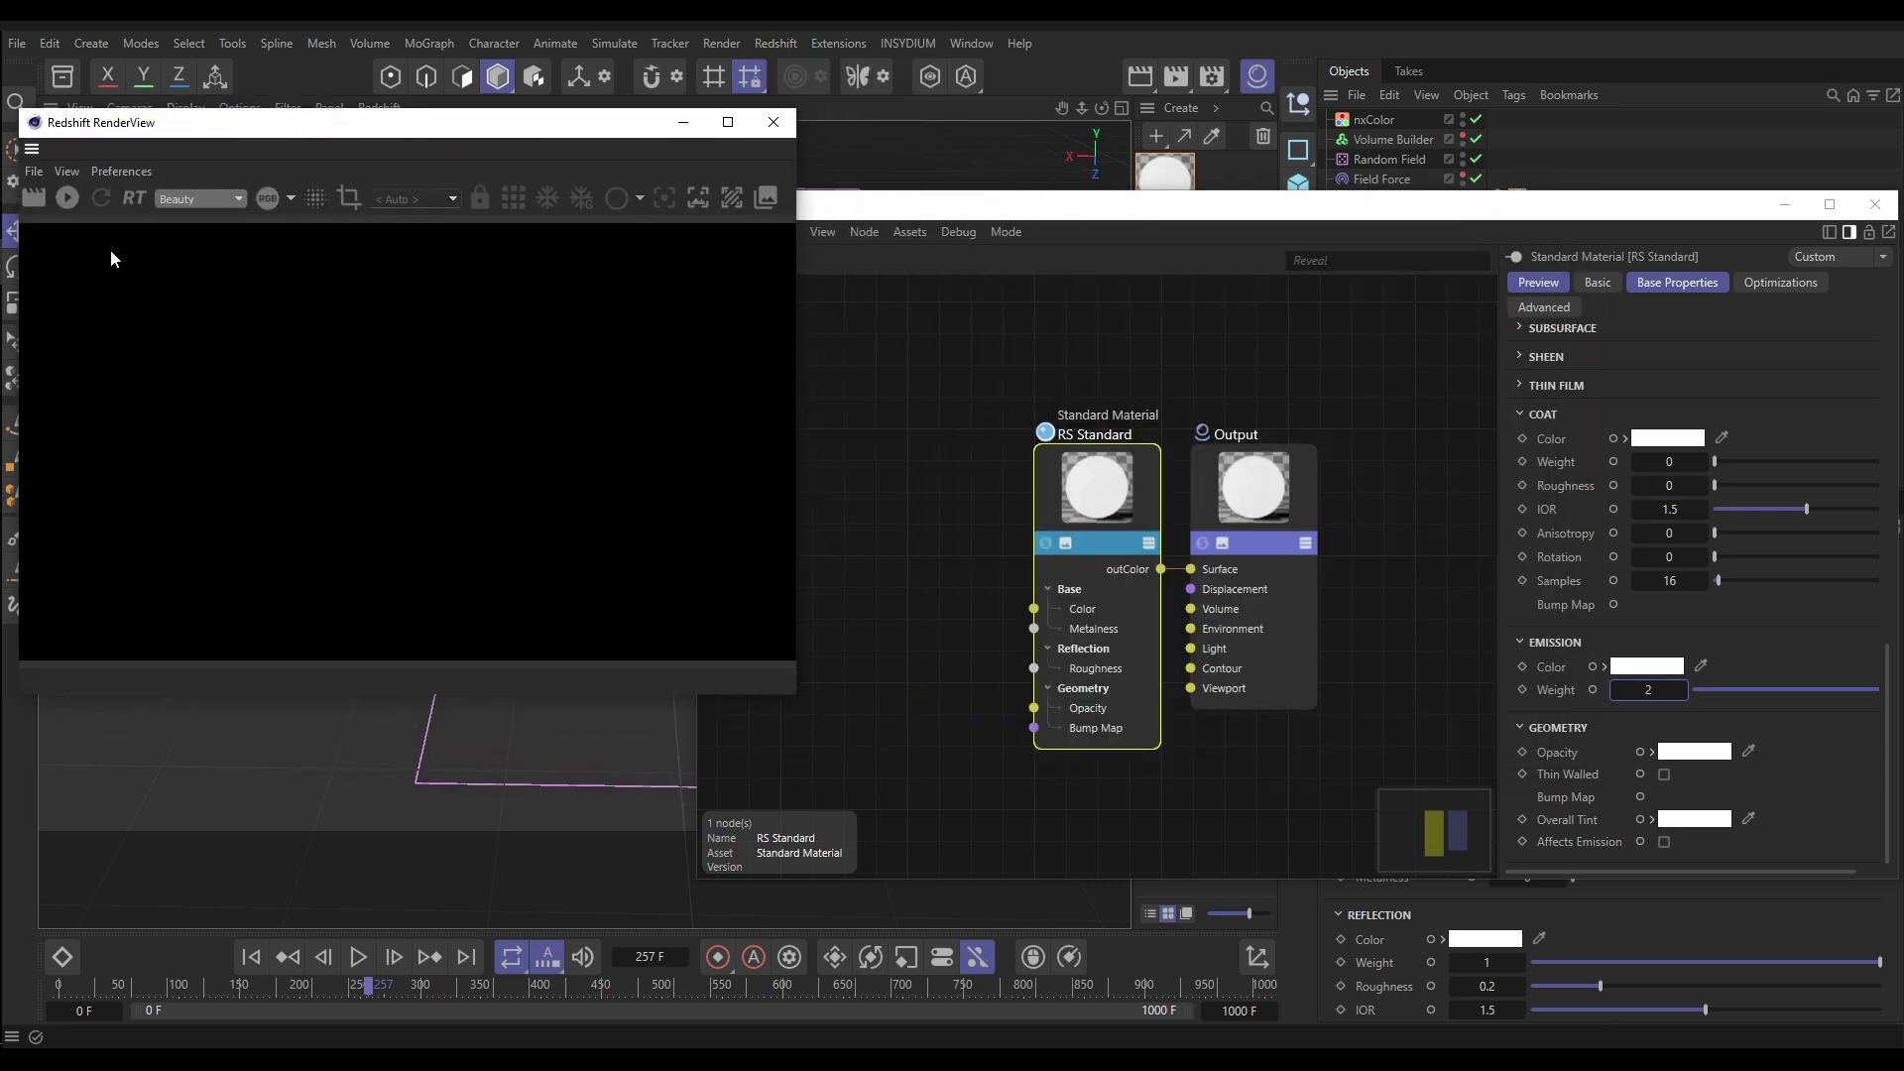
click(67, 199)
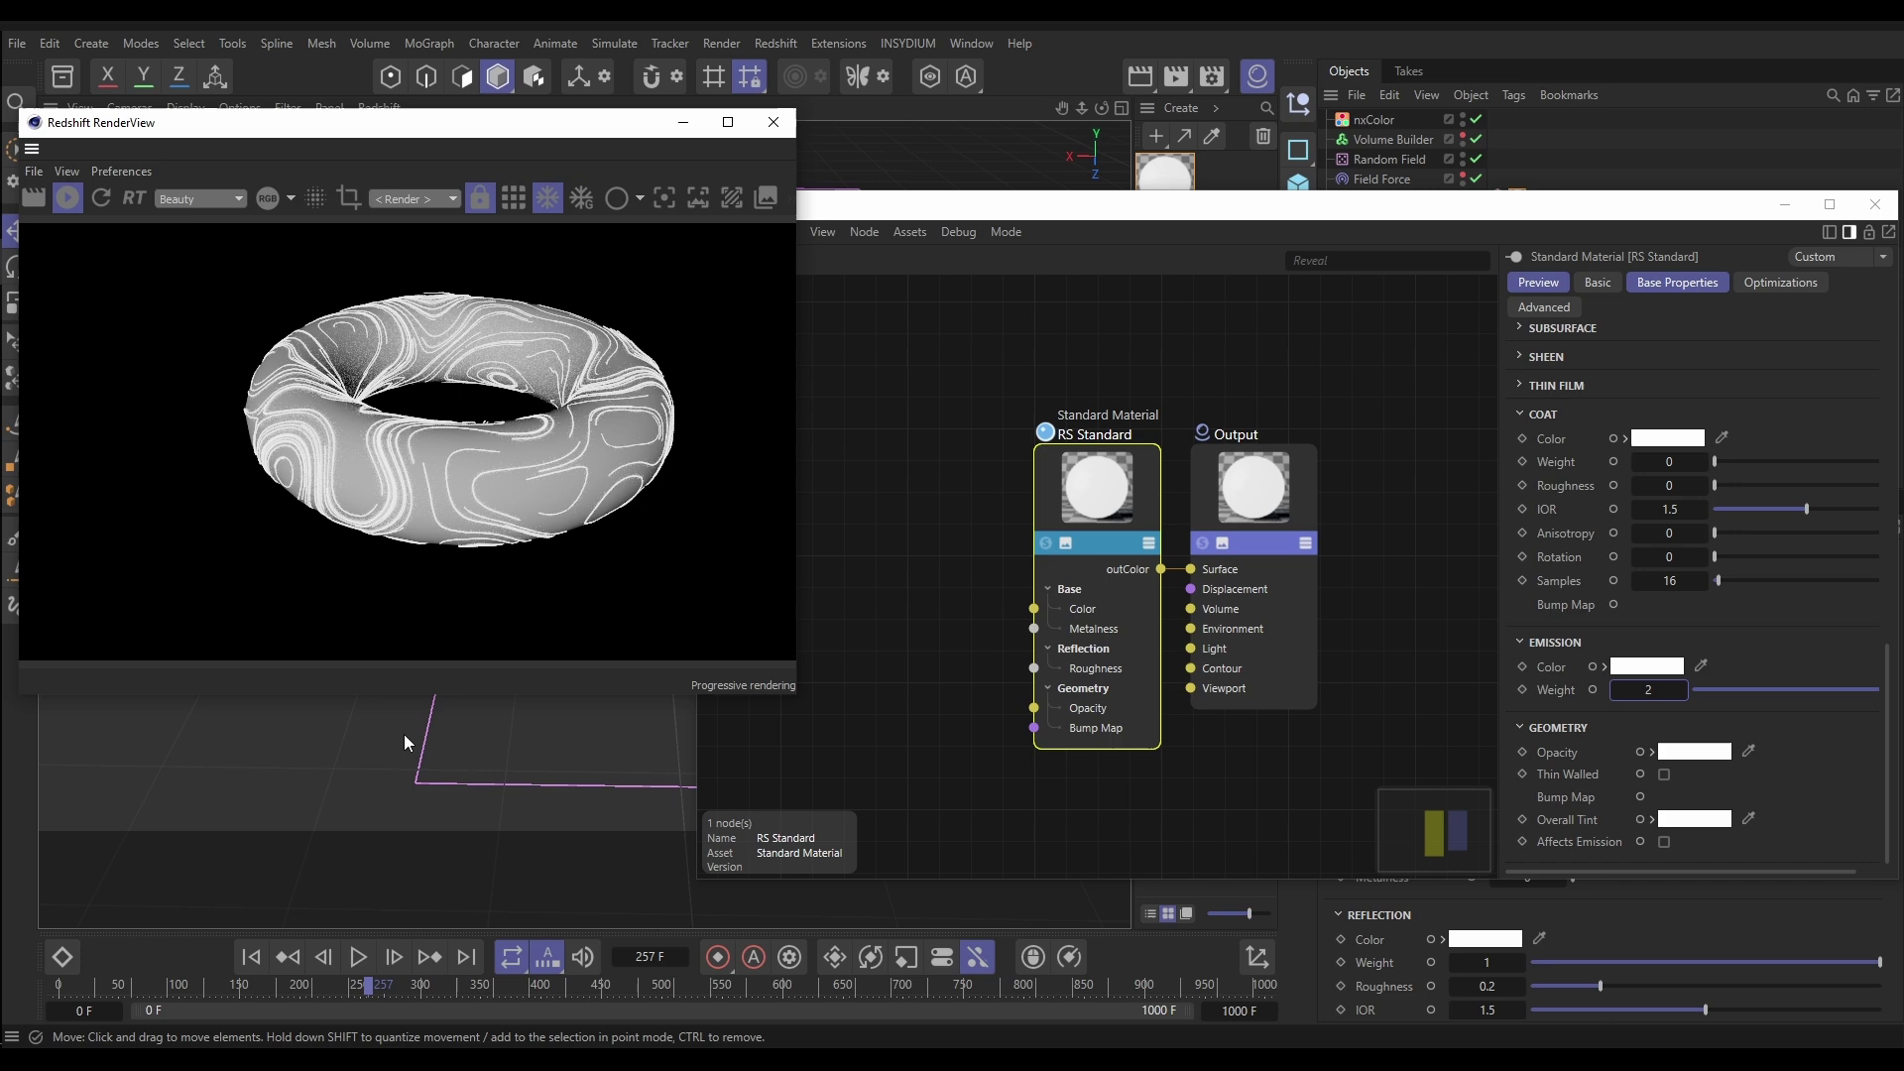
Turn off the Torus's render visibility in the Objects list.
drag(1352, 208, 1090, 496)
click(1462, 223)
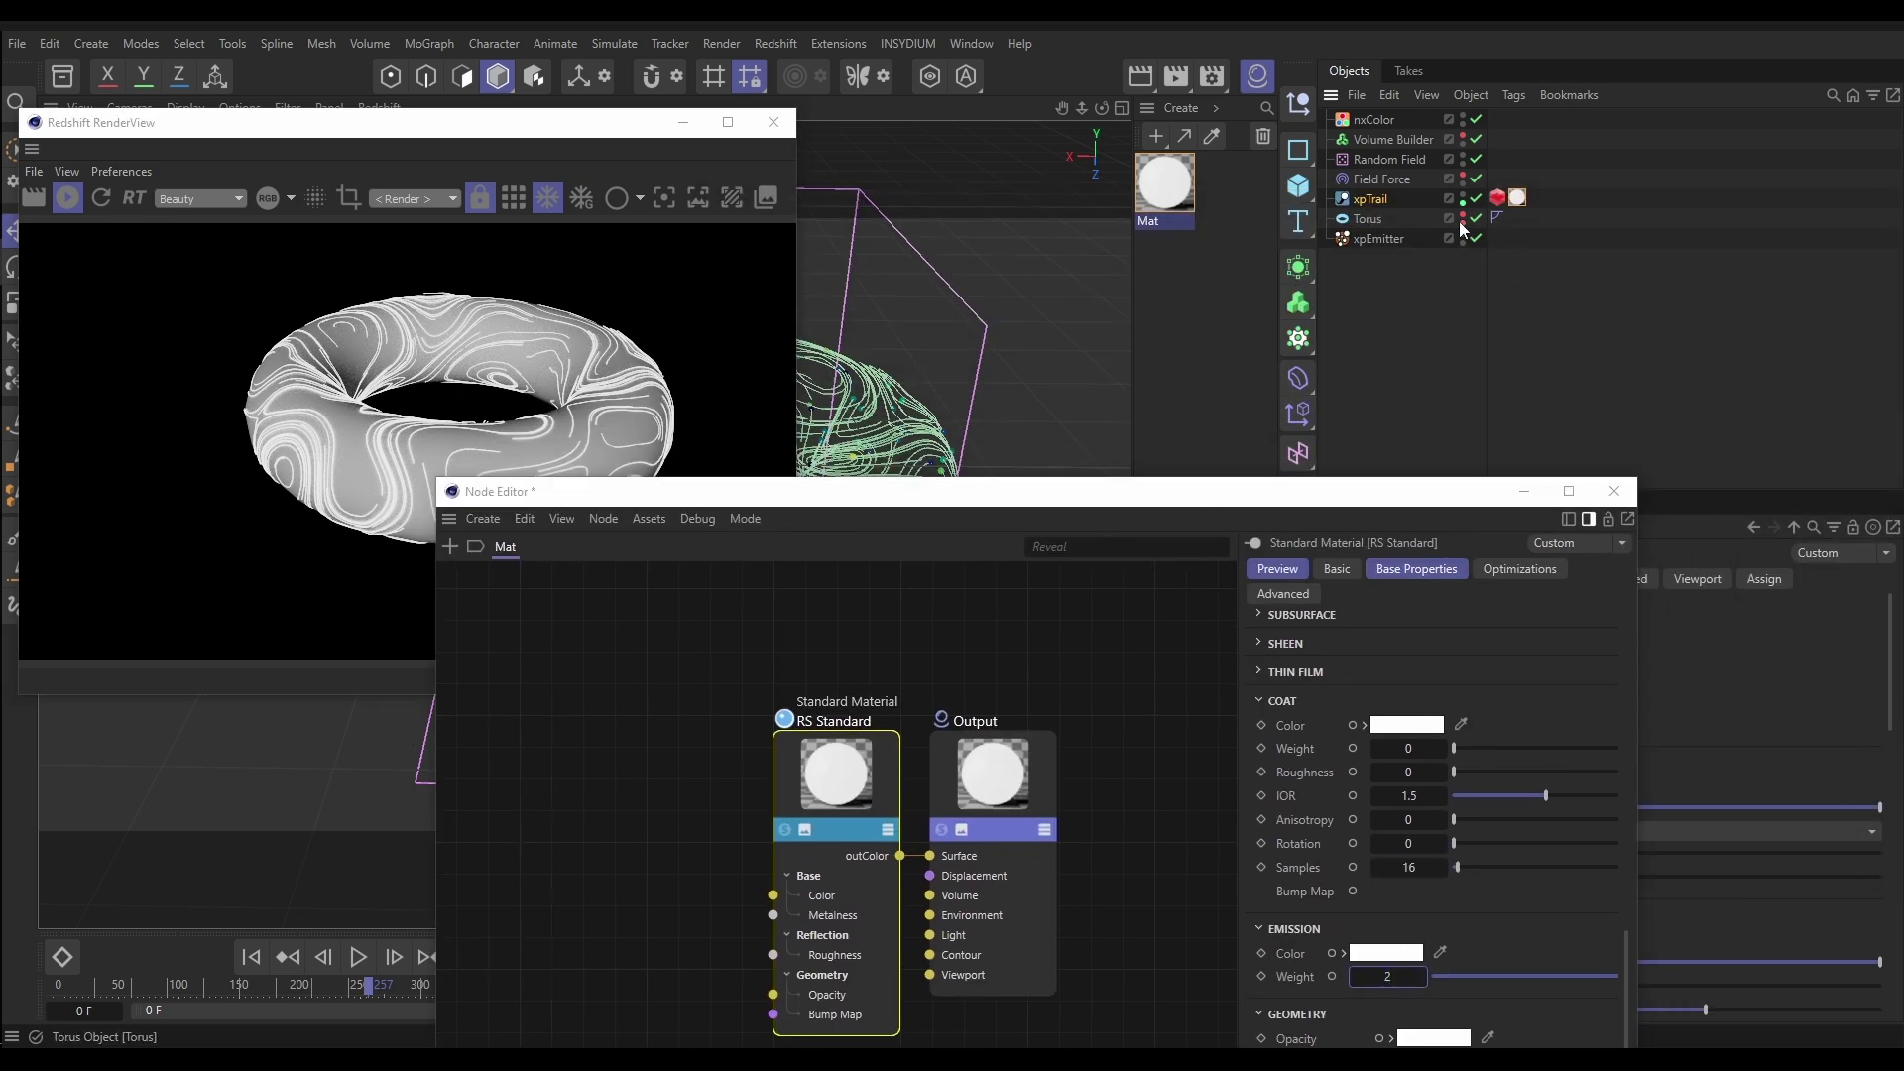
drag(811, 496, 1074, 137)
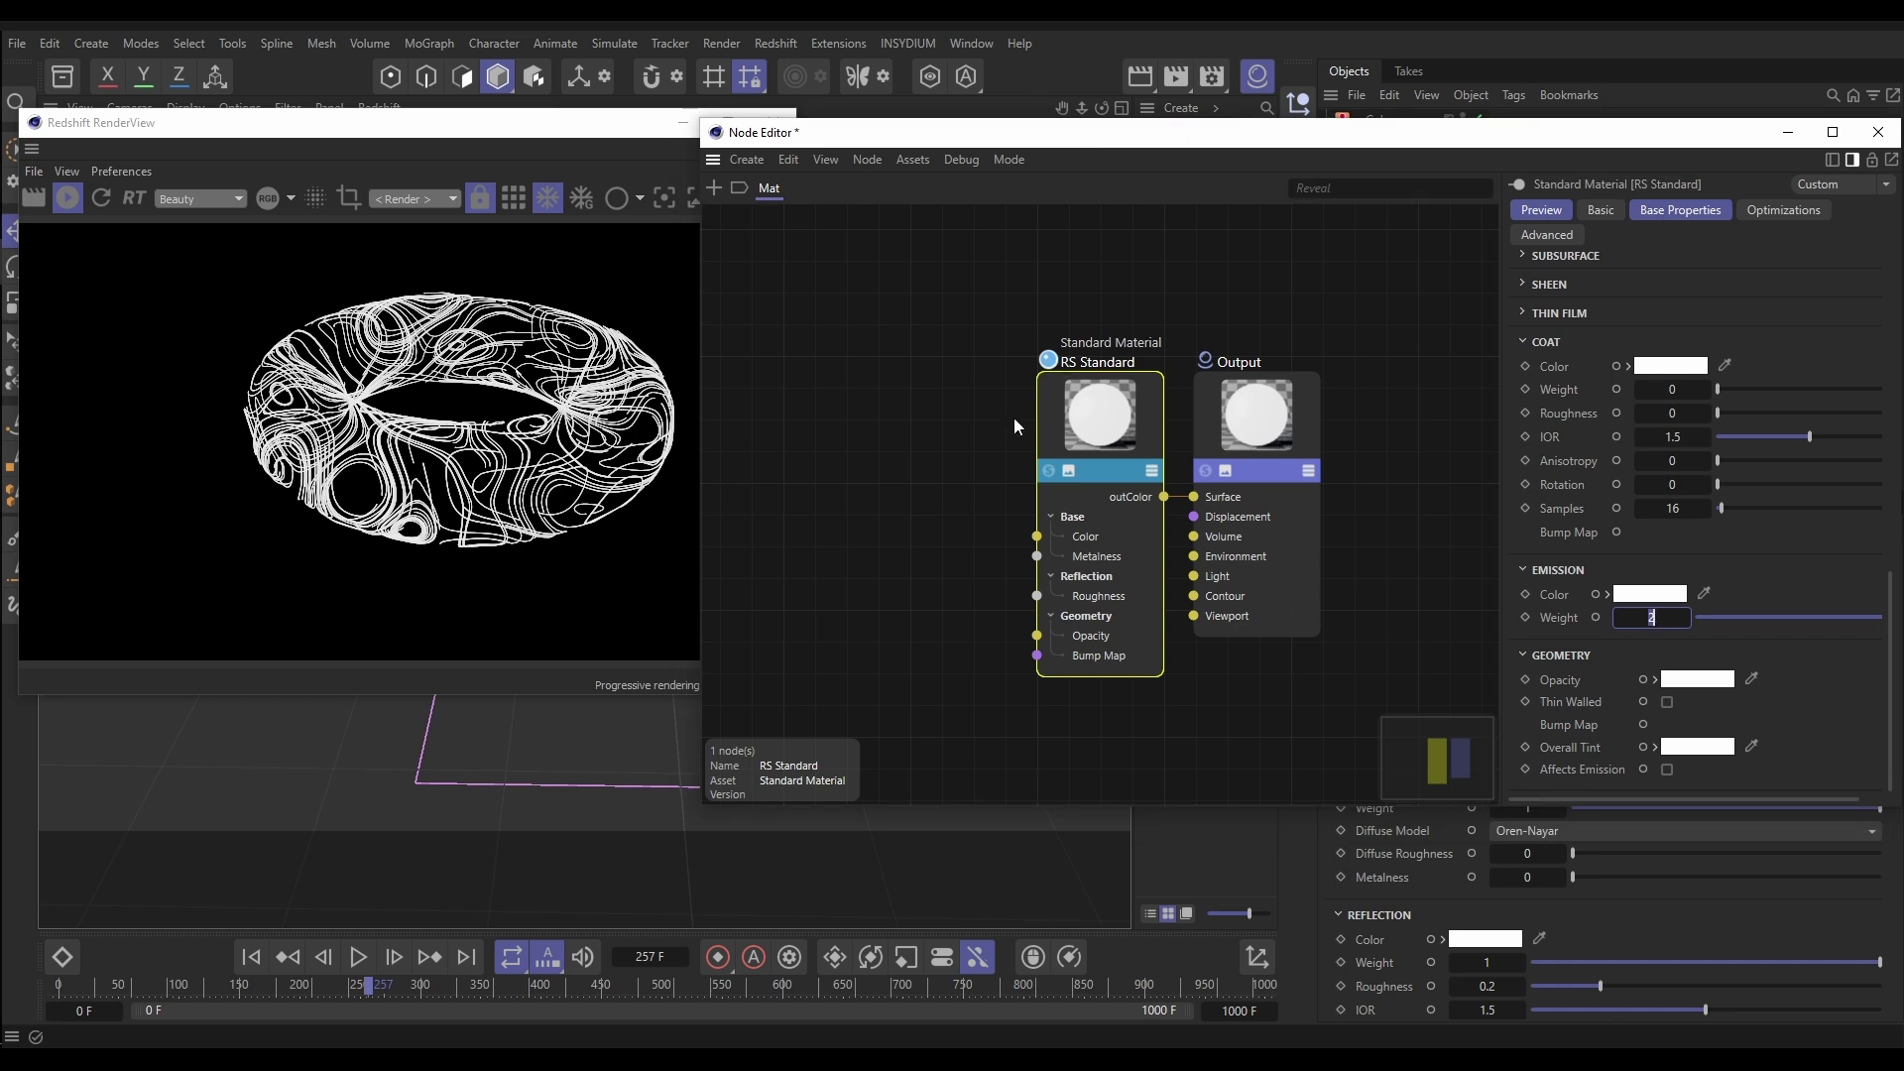
Add a Vertex Attribute node to the Mat material's node graph.
double_click(900, 419)
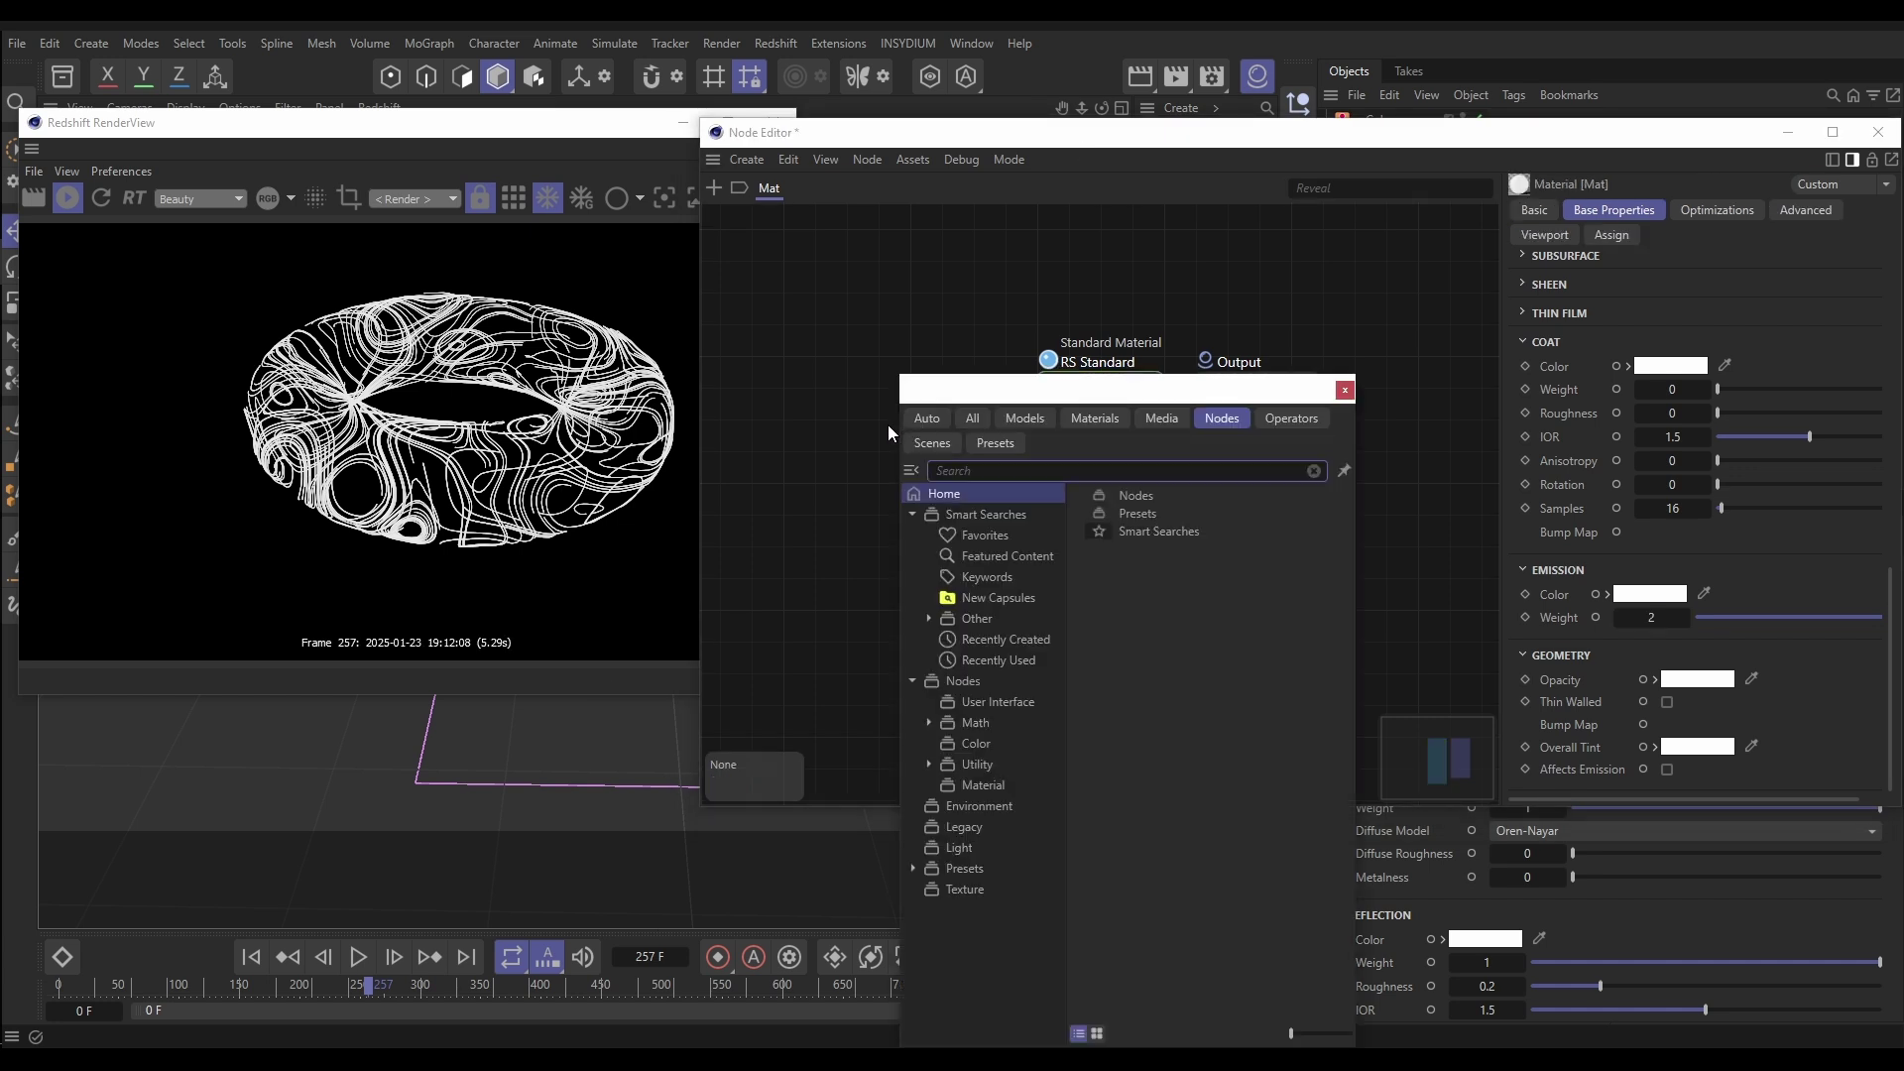
text(vertex)
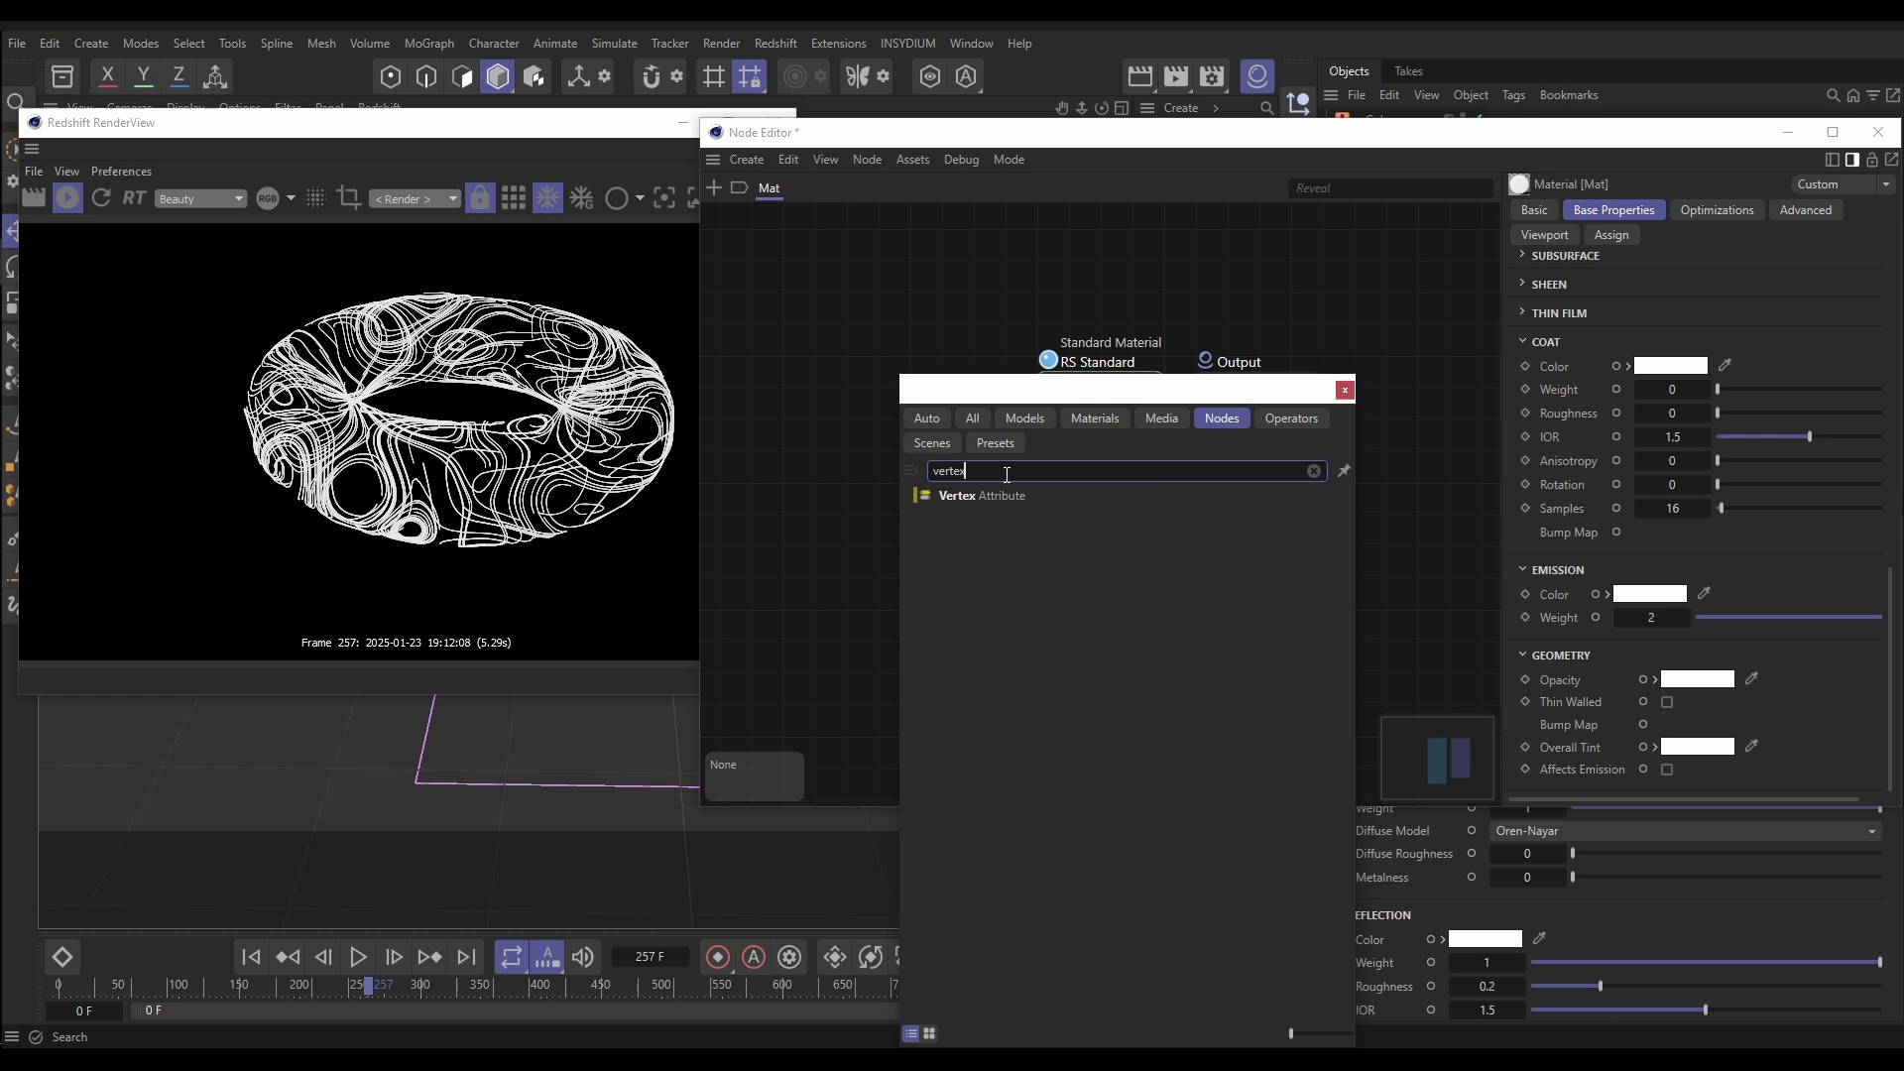
drag(958, 495, 823, 383)
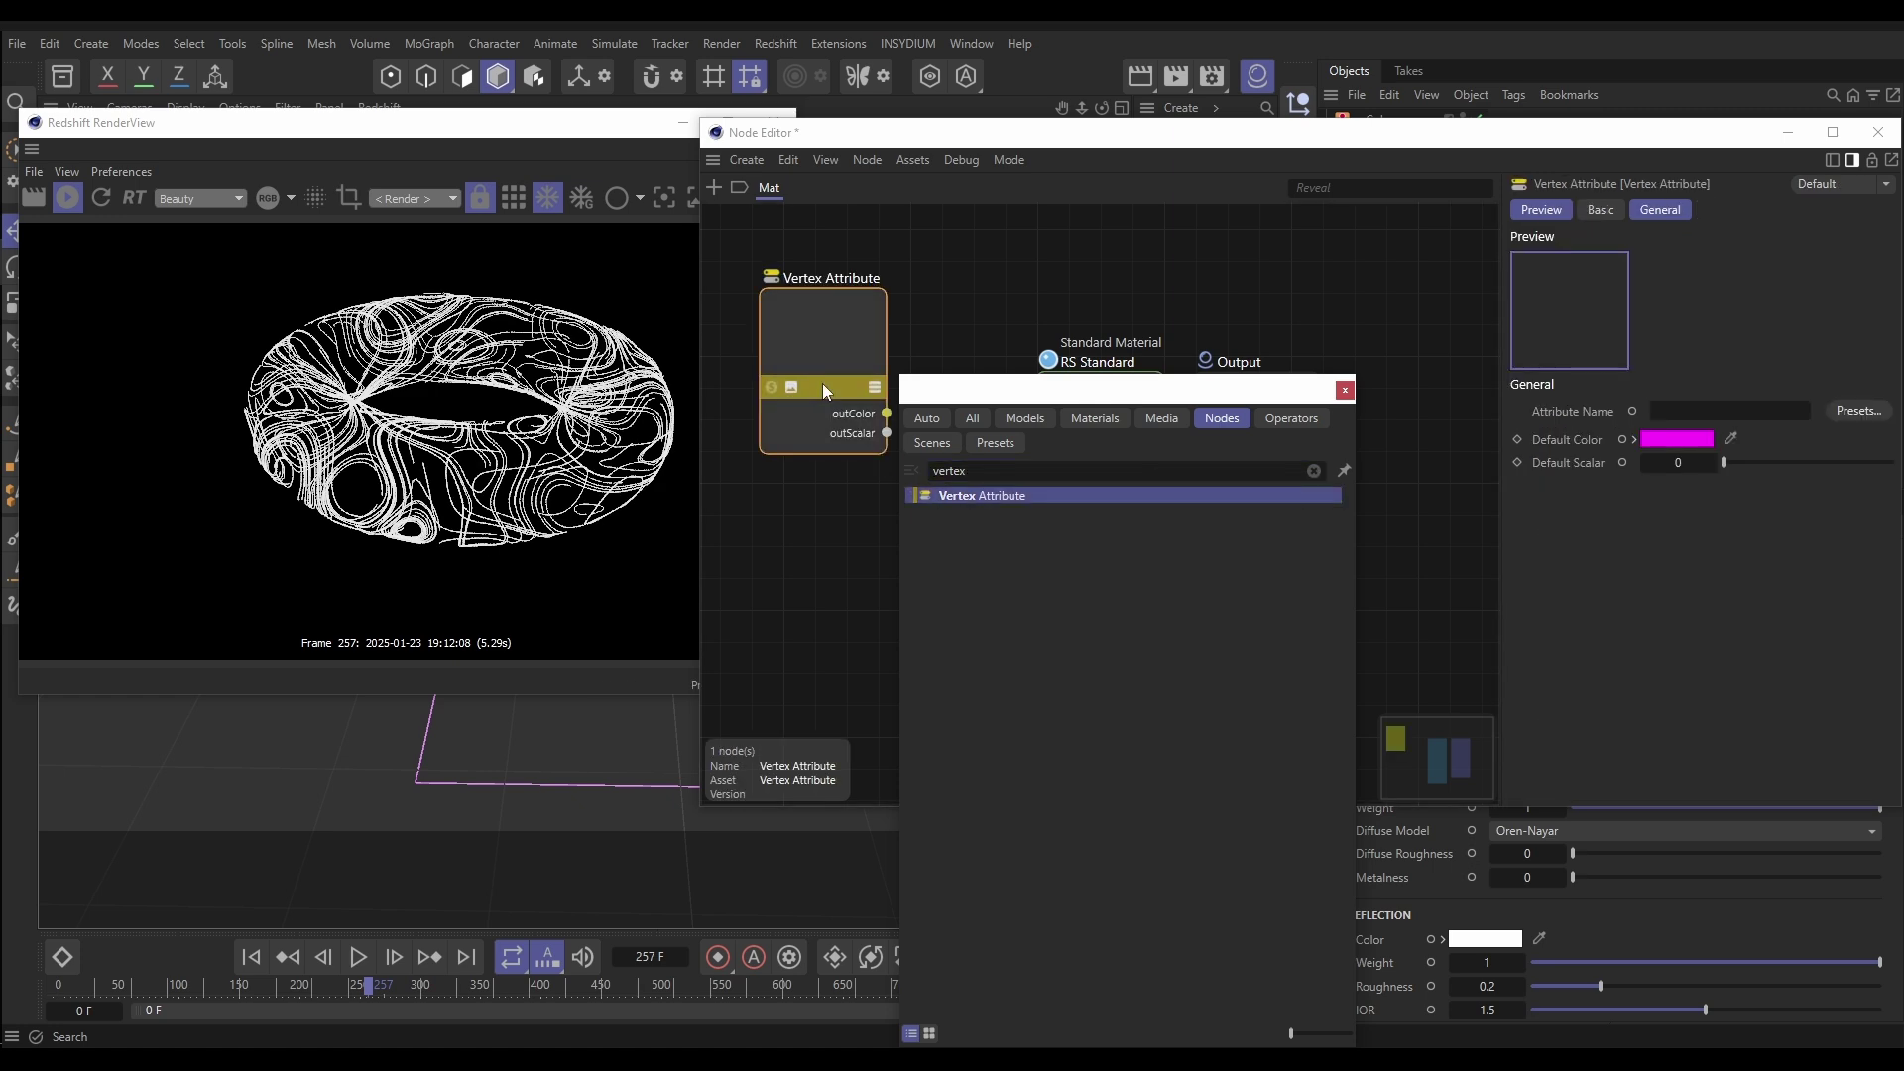
click(1345, 389)
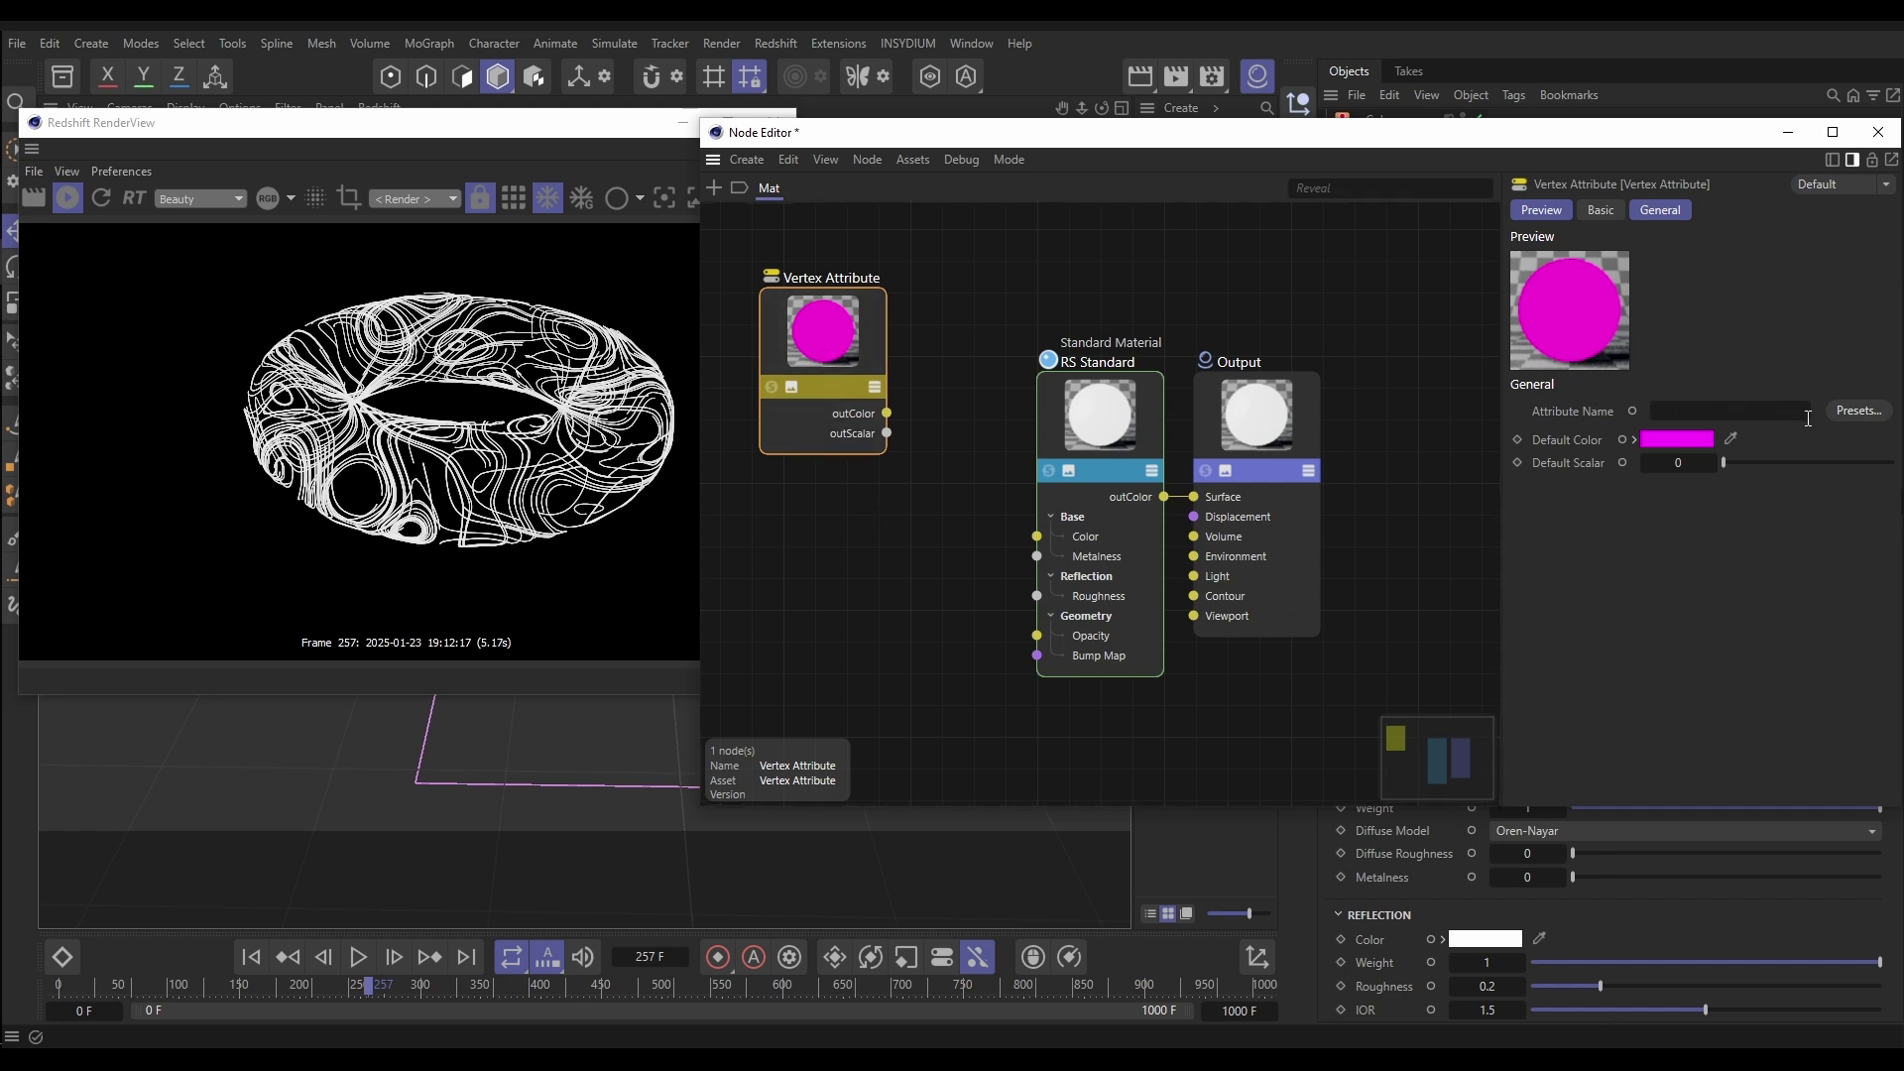
Set the node to the Curve Color preset and wire outColor into the RS Standard colour.
click(1858, 409)
mouse_move(1829, 424)
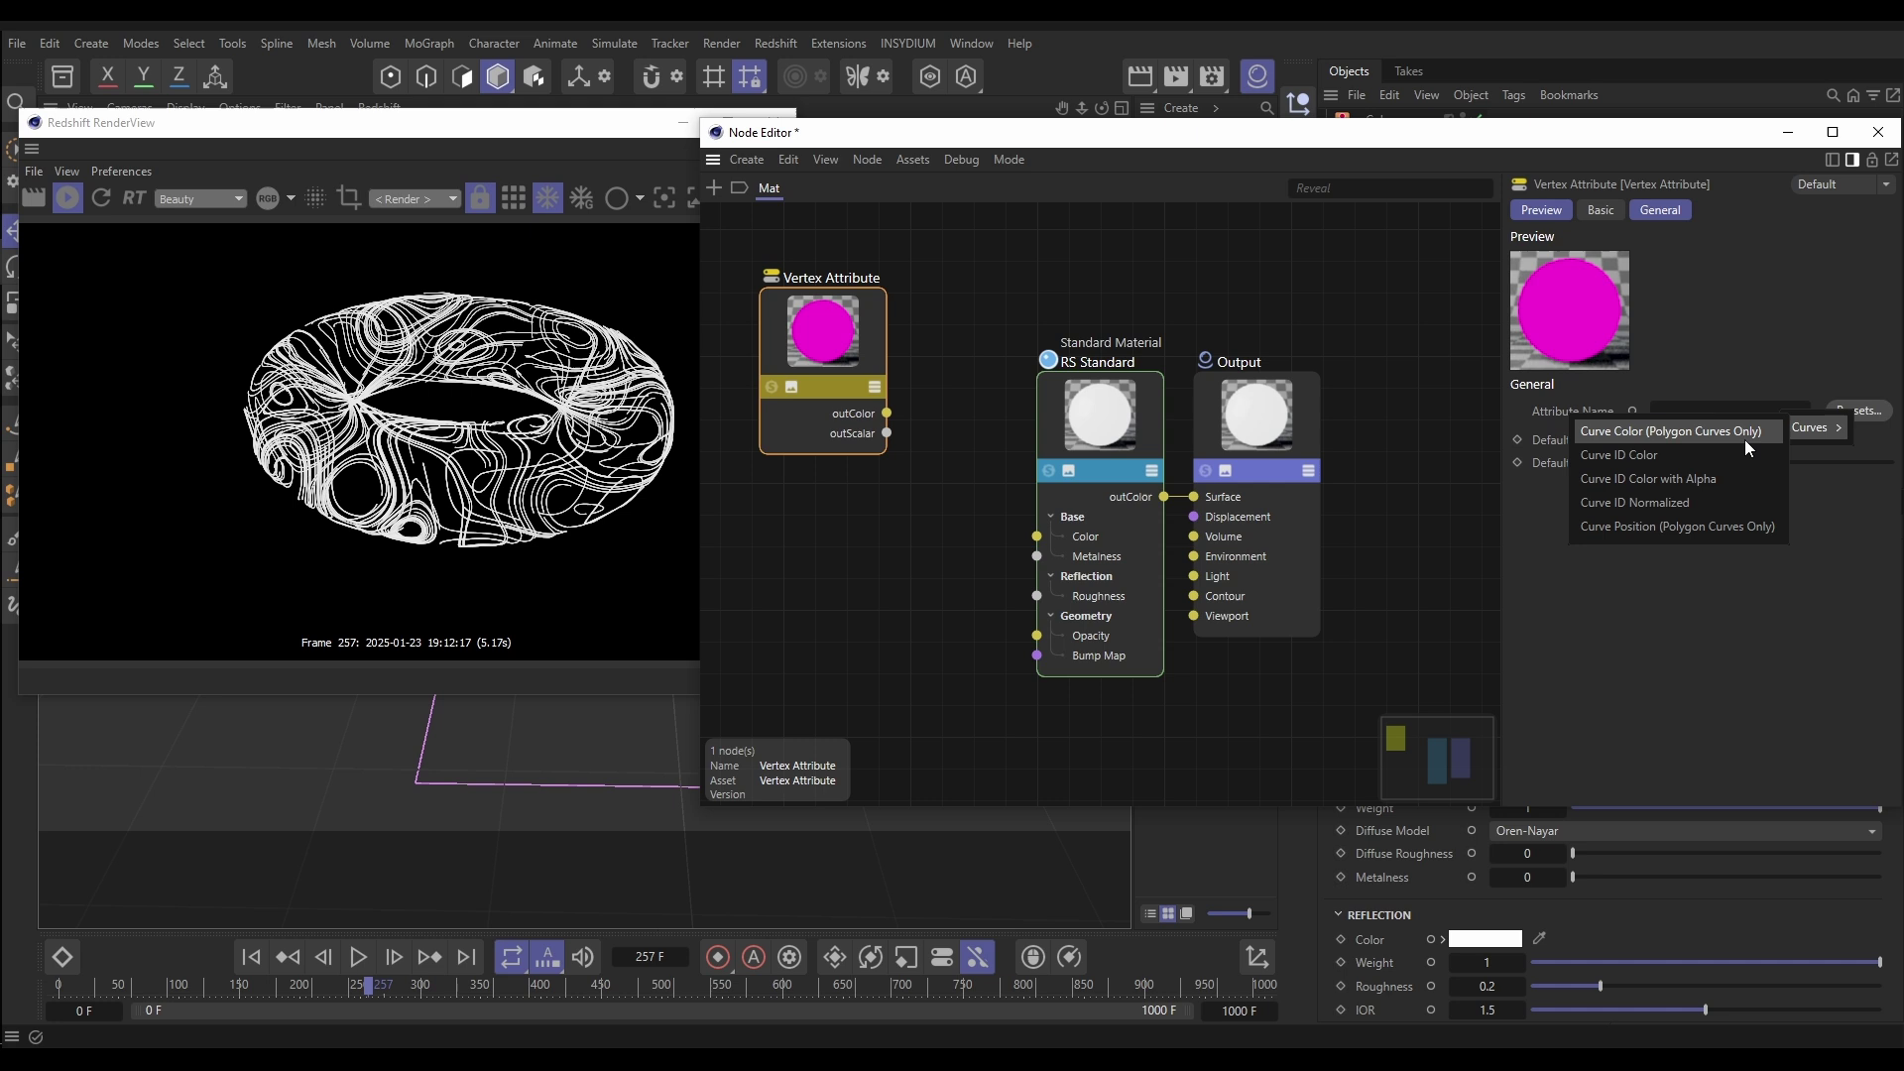
click(1633, 438)
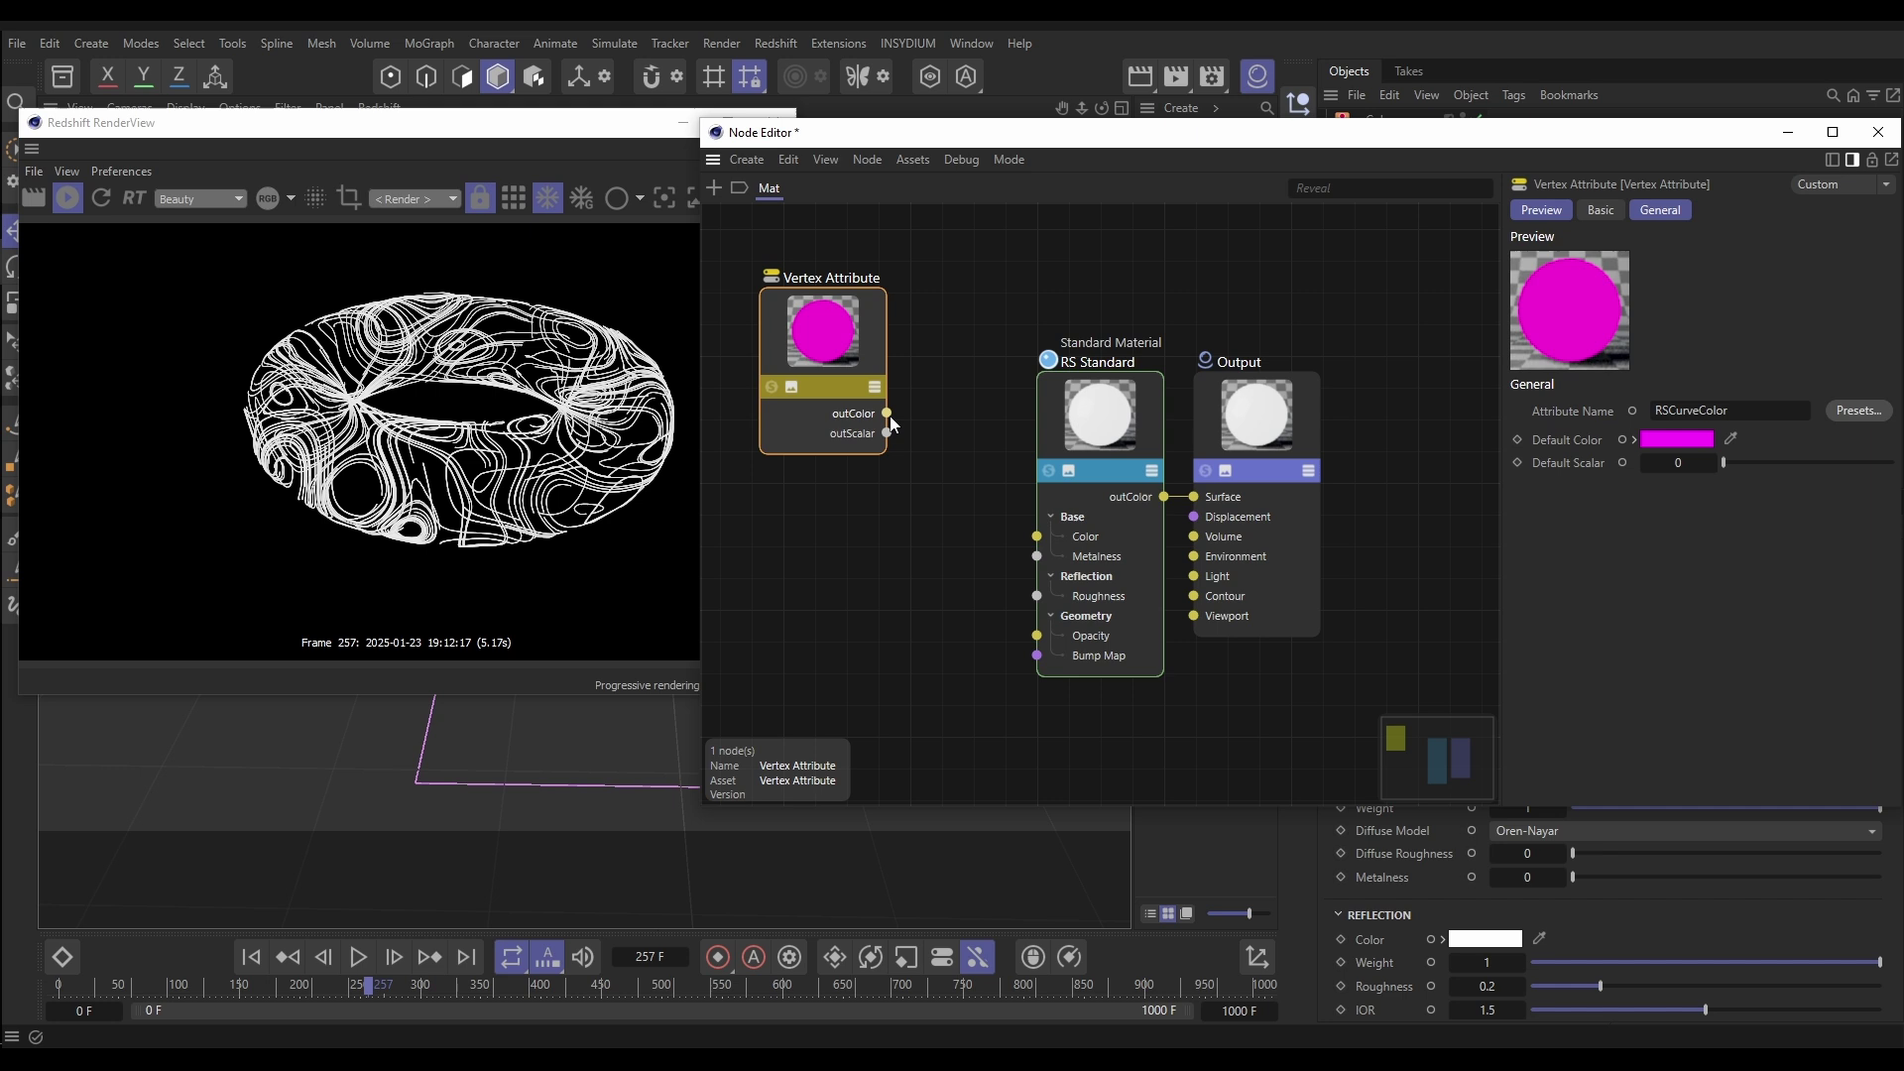
drag(887, 413, 1039, 637)
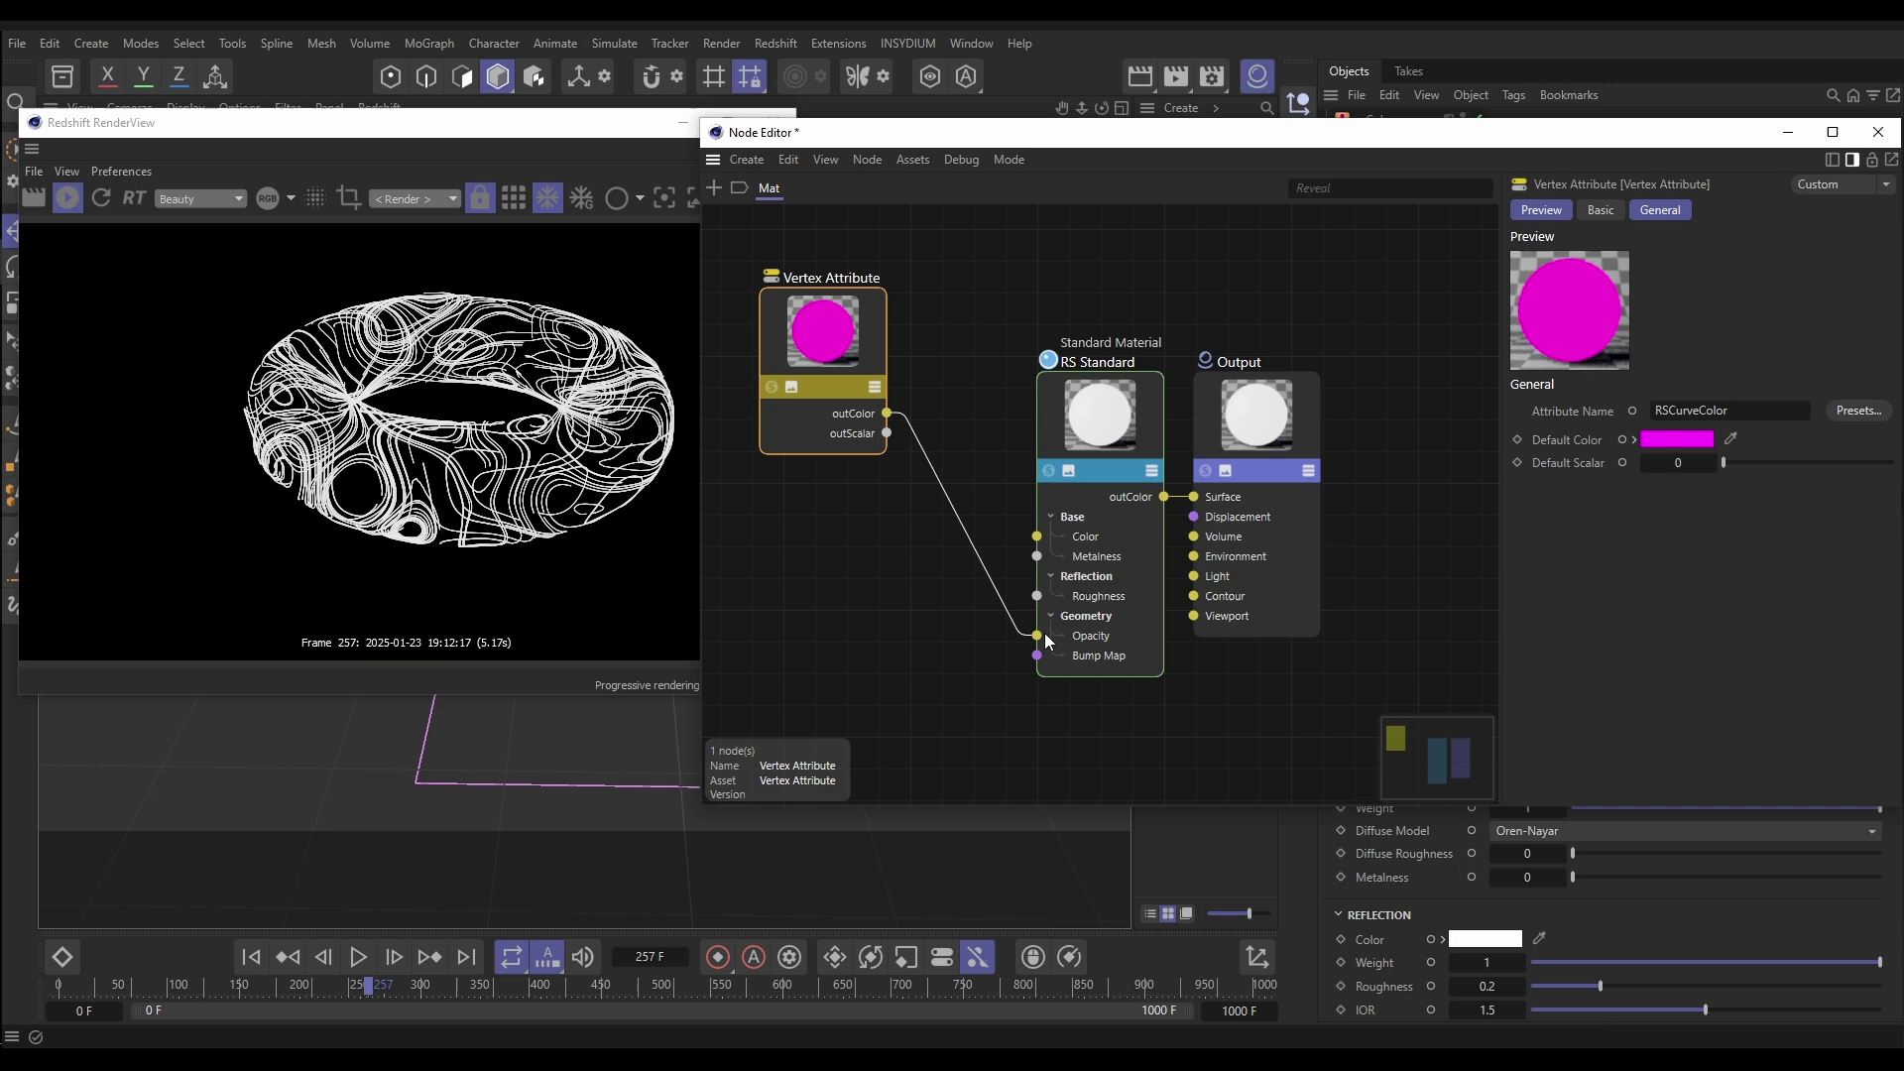
drag(1045, 641, 1045, 640)
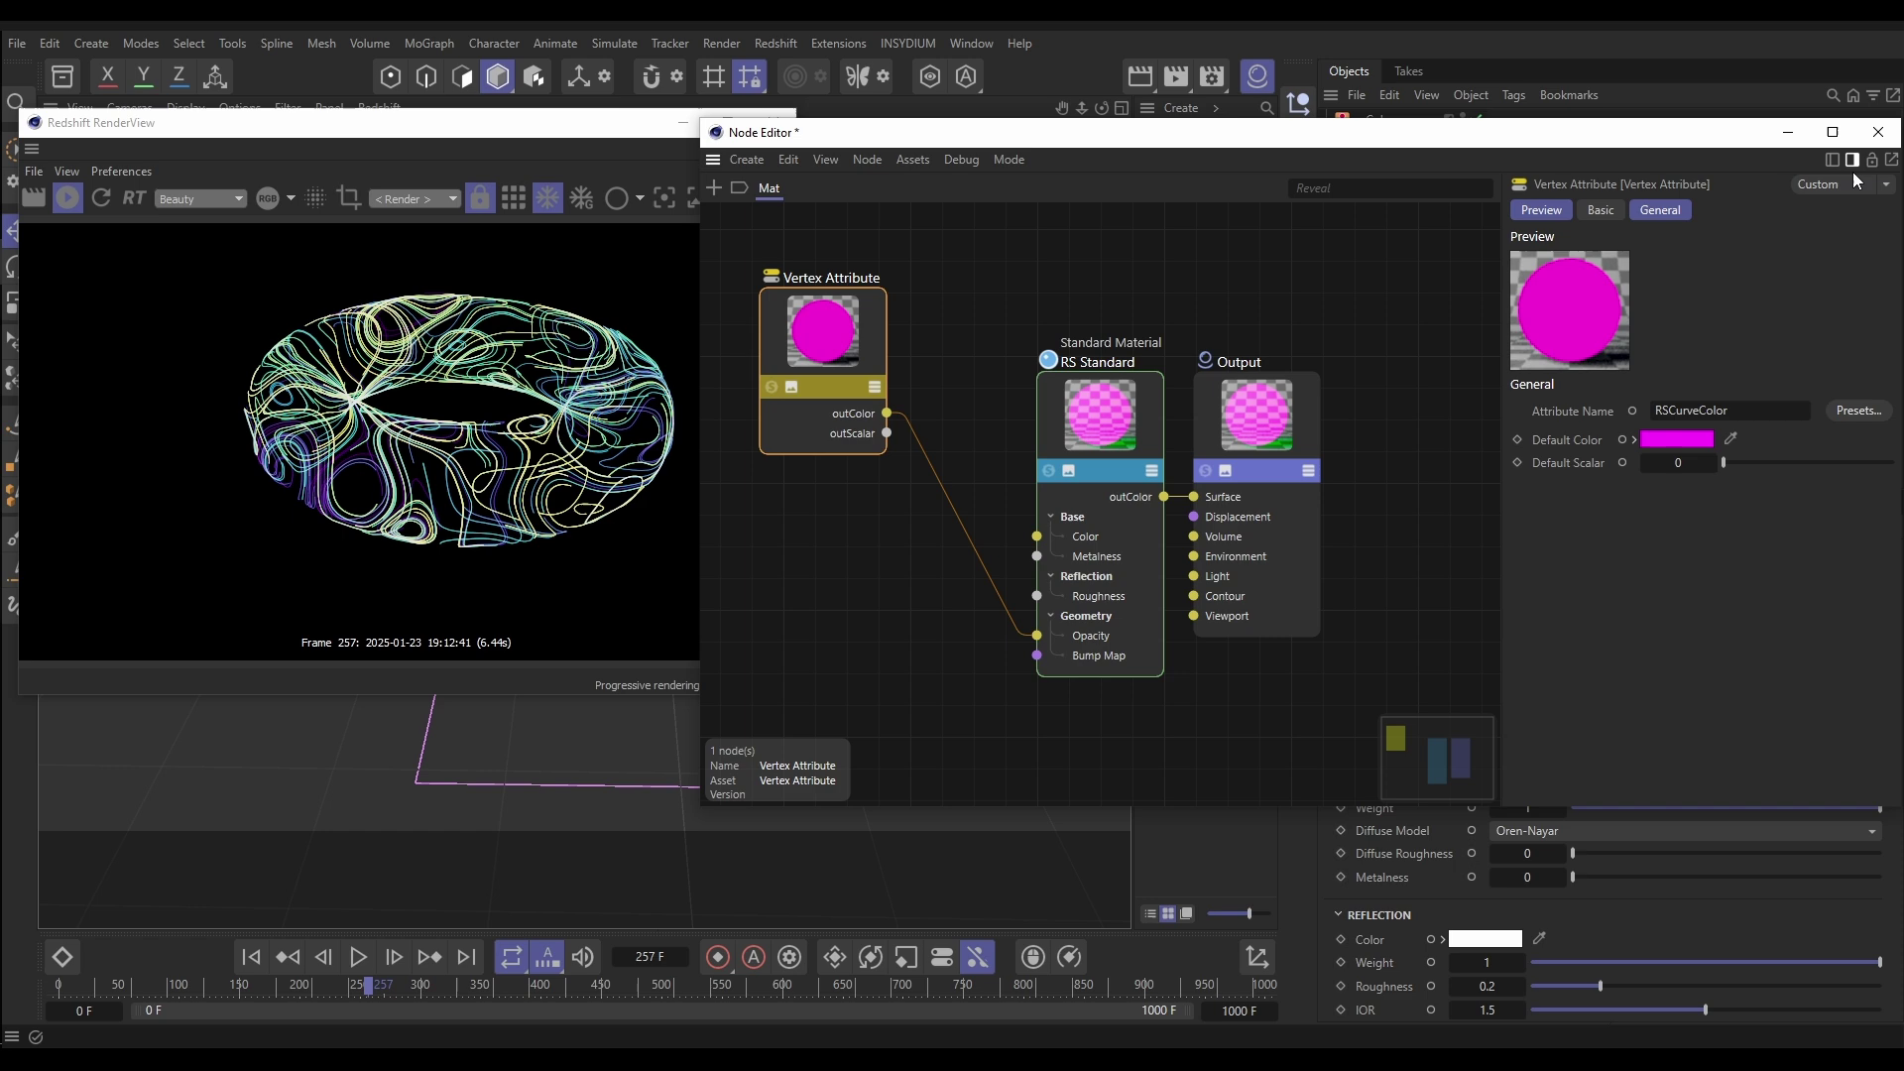
Set the Redshift Object tag's curve thickness to 3 and taper the Scale spline to zero.
click(1878, 132)
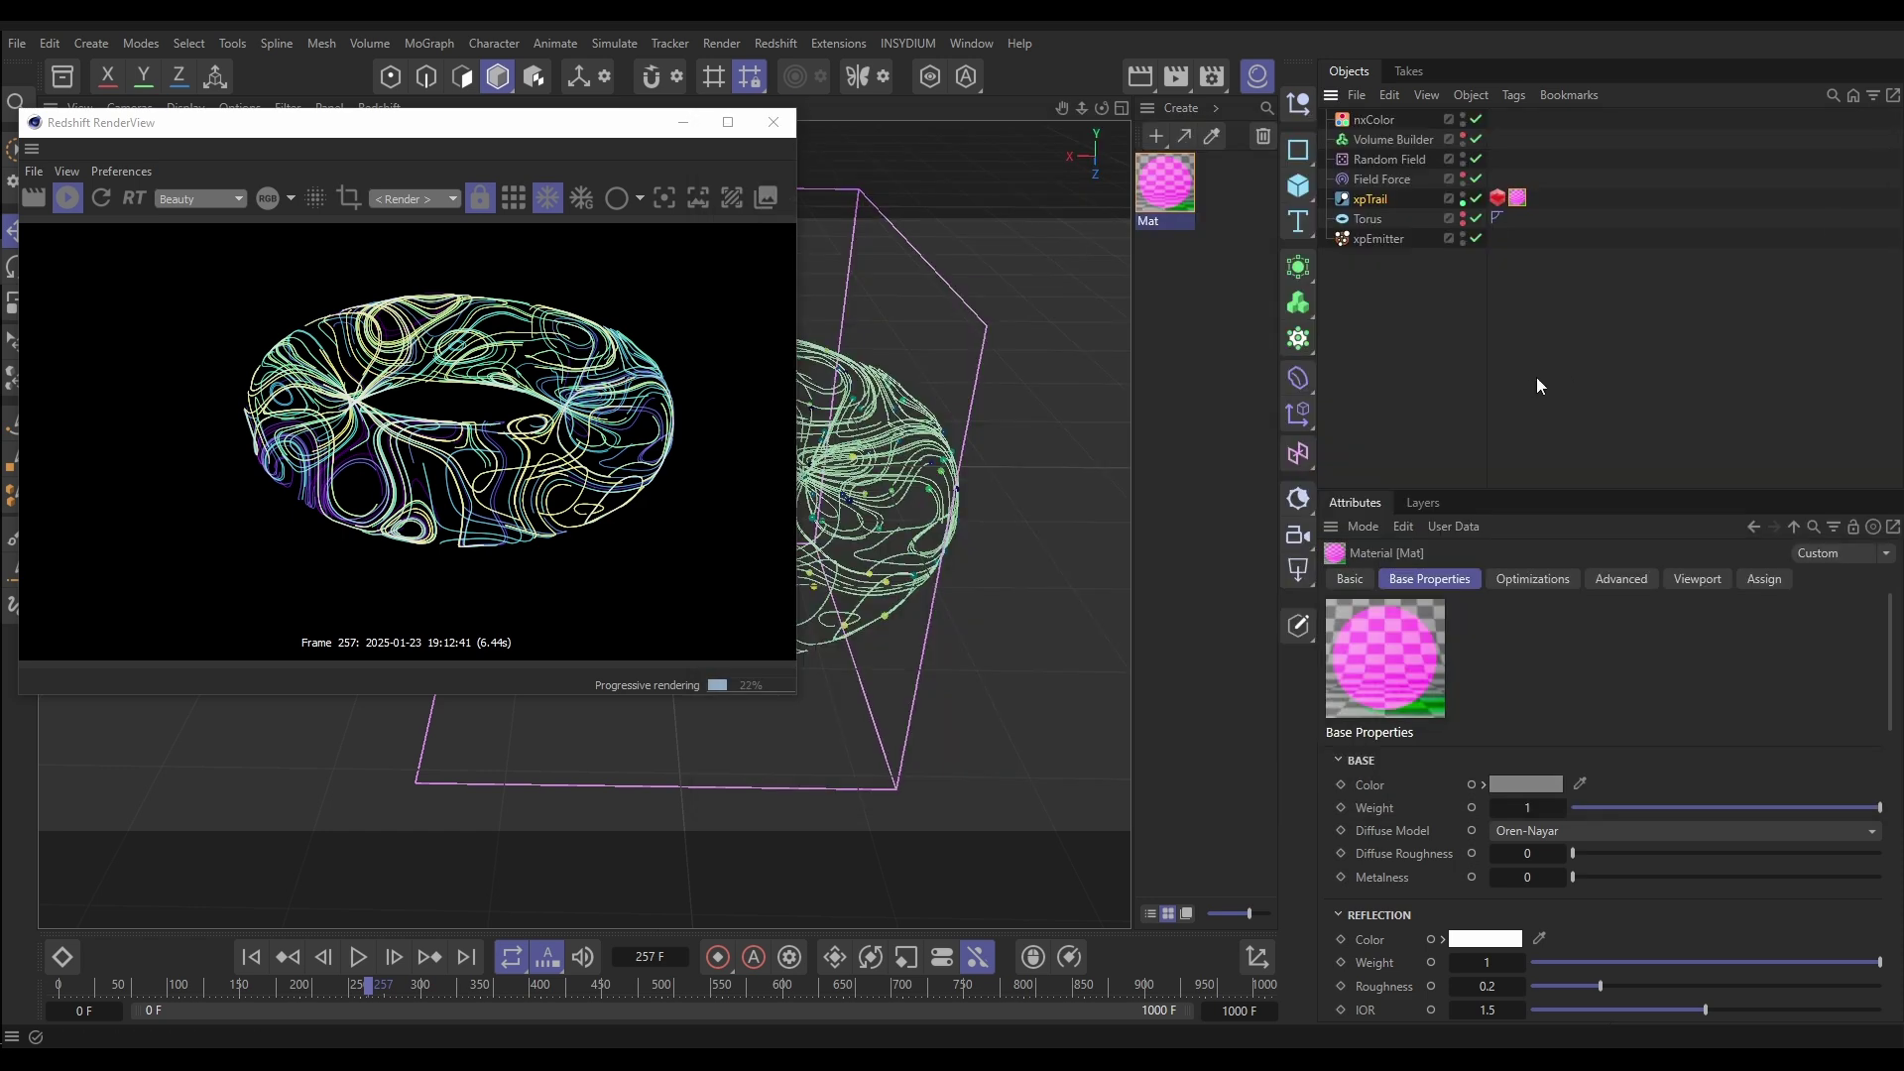
click(1498, 198)
double_click(1482, 652)
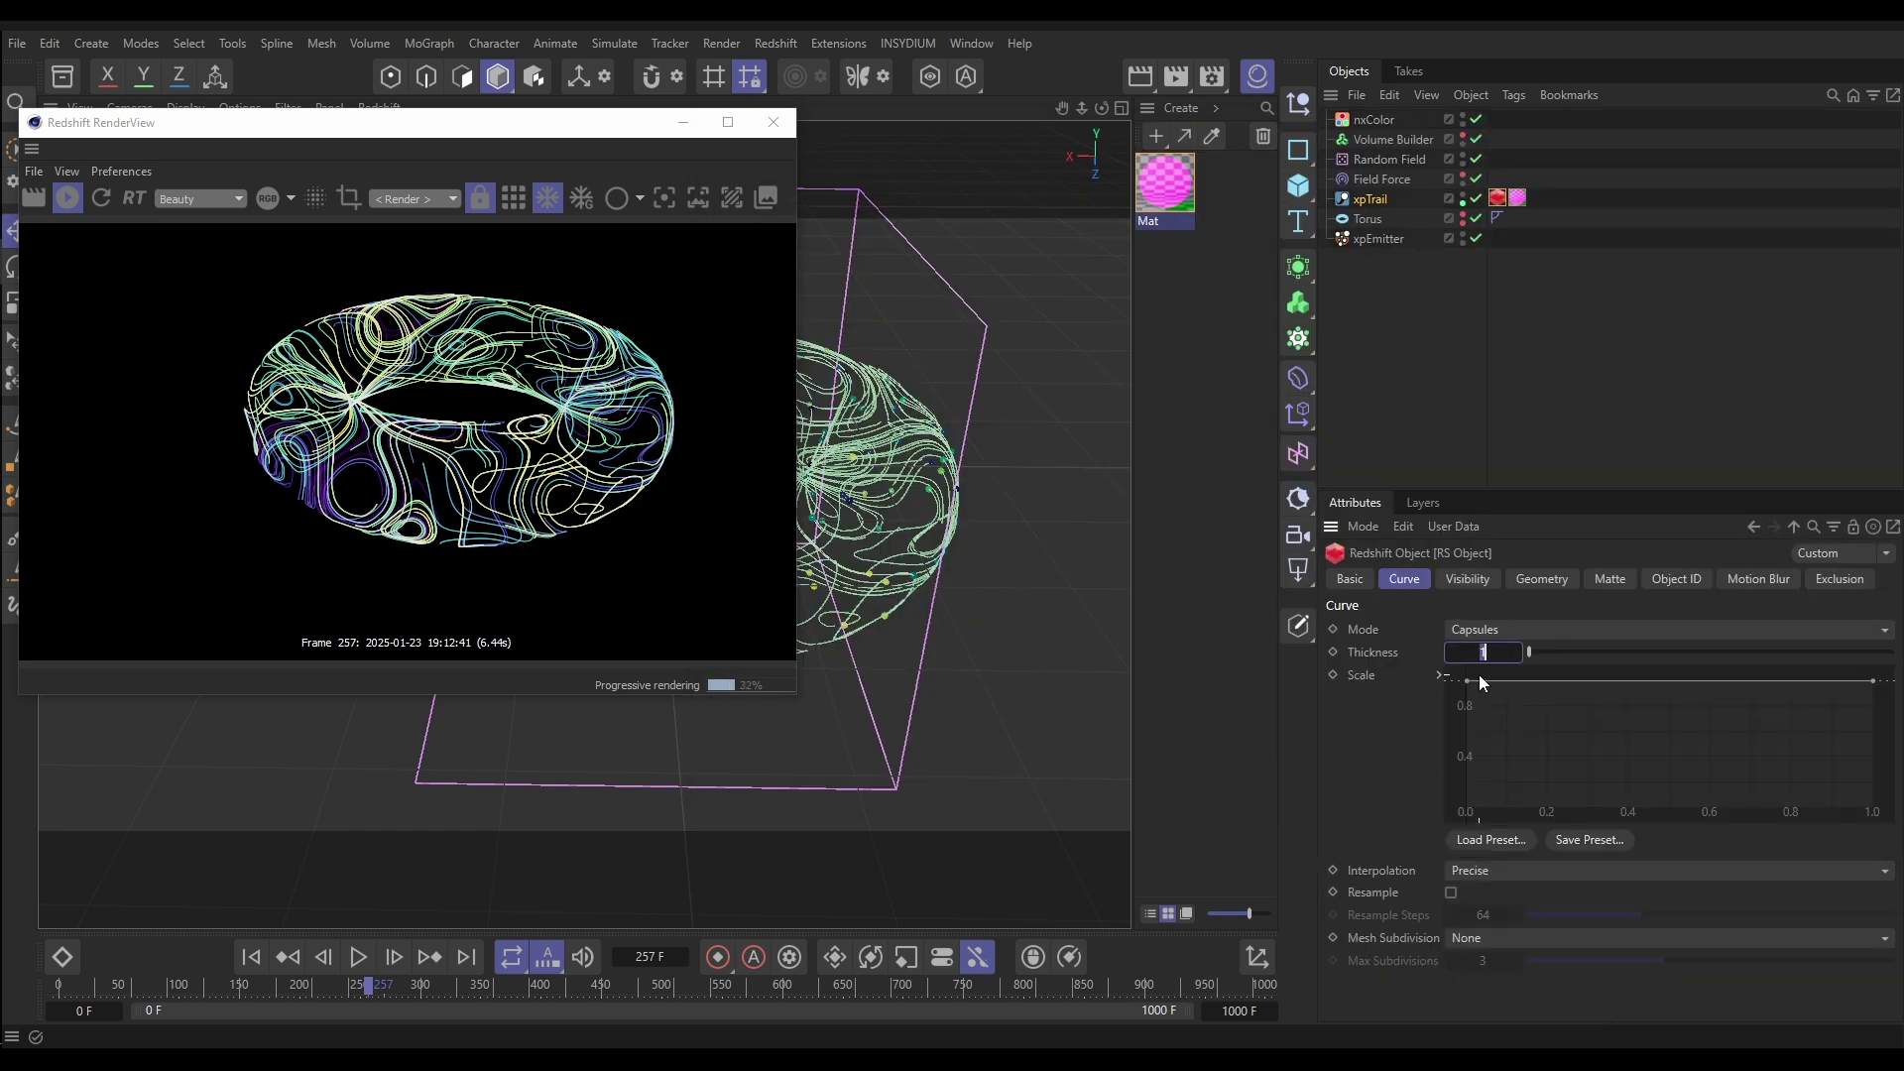
text(3)
key(Return)
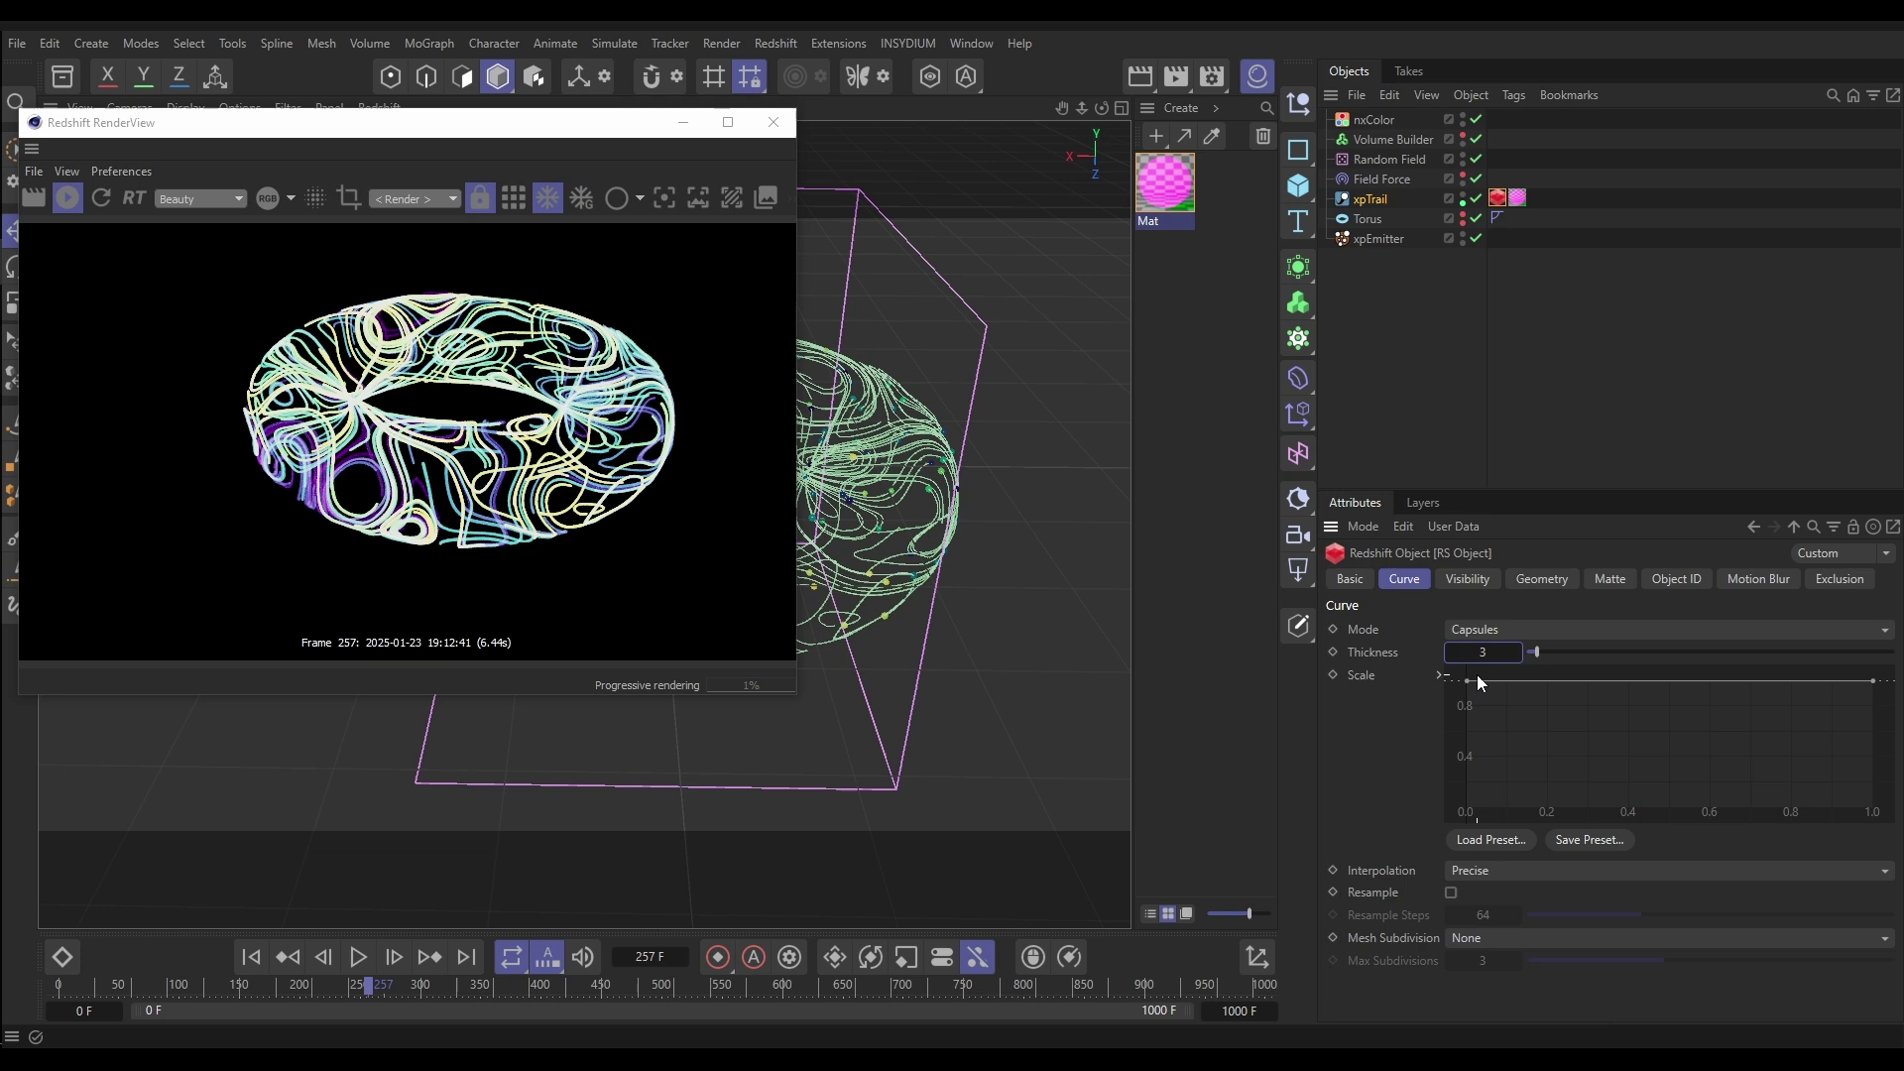
drag(1872, 682, 1825, 716)
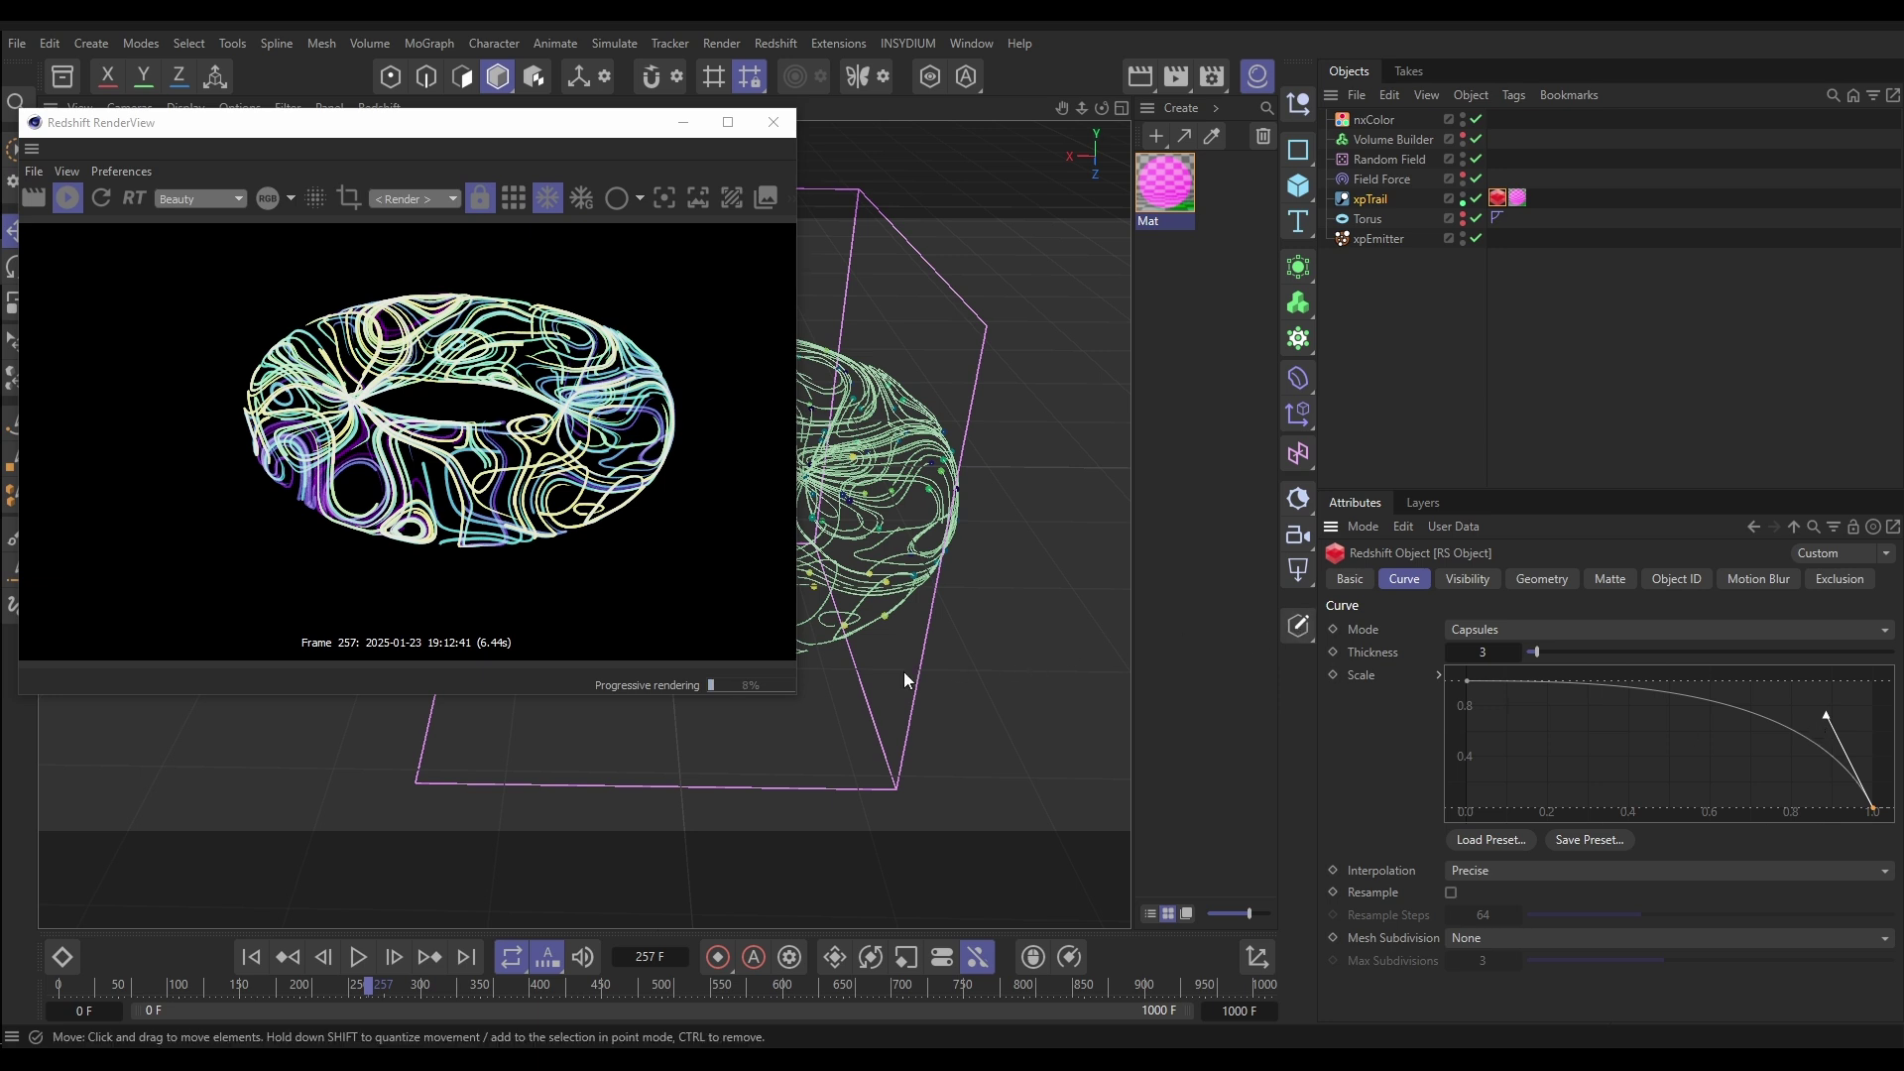
click(1374, 199)
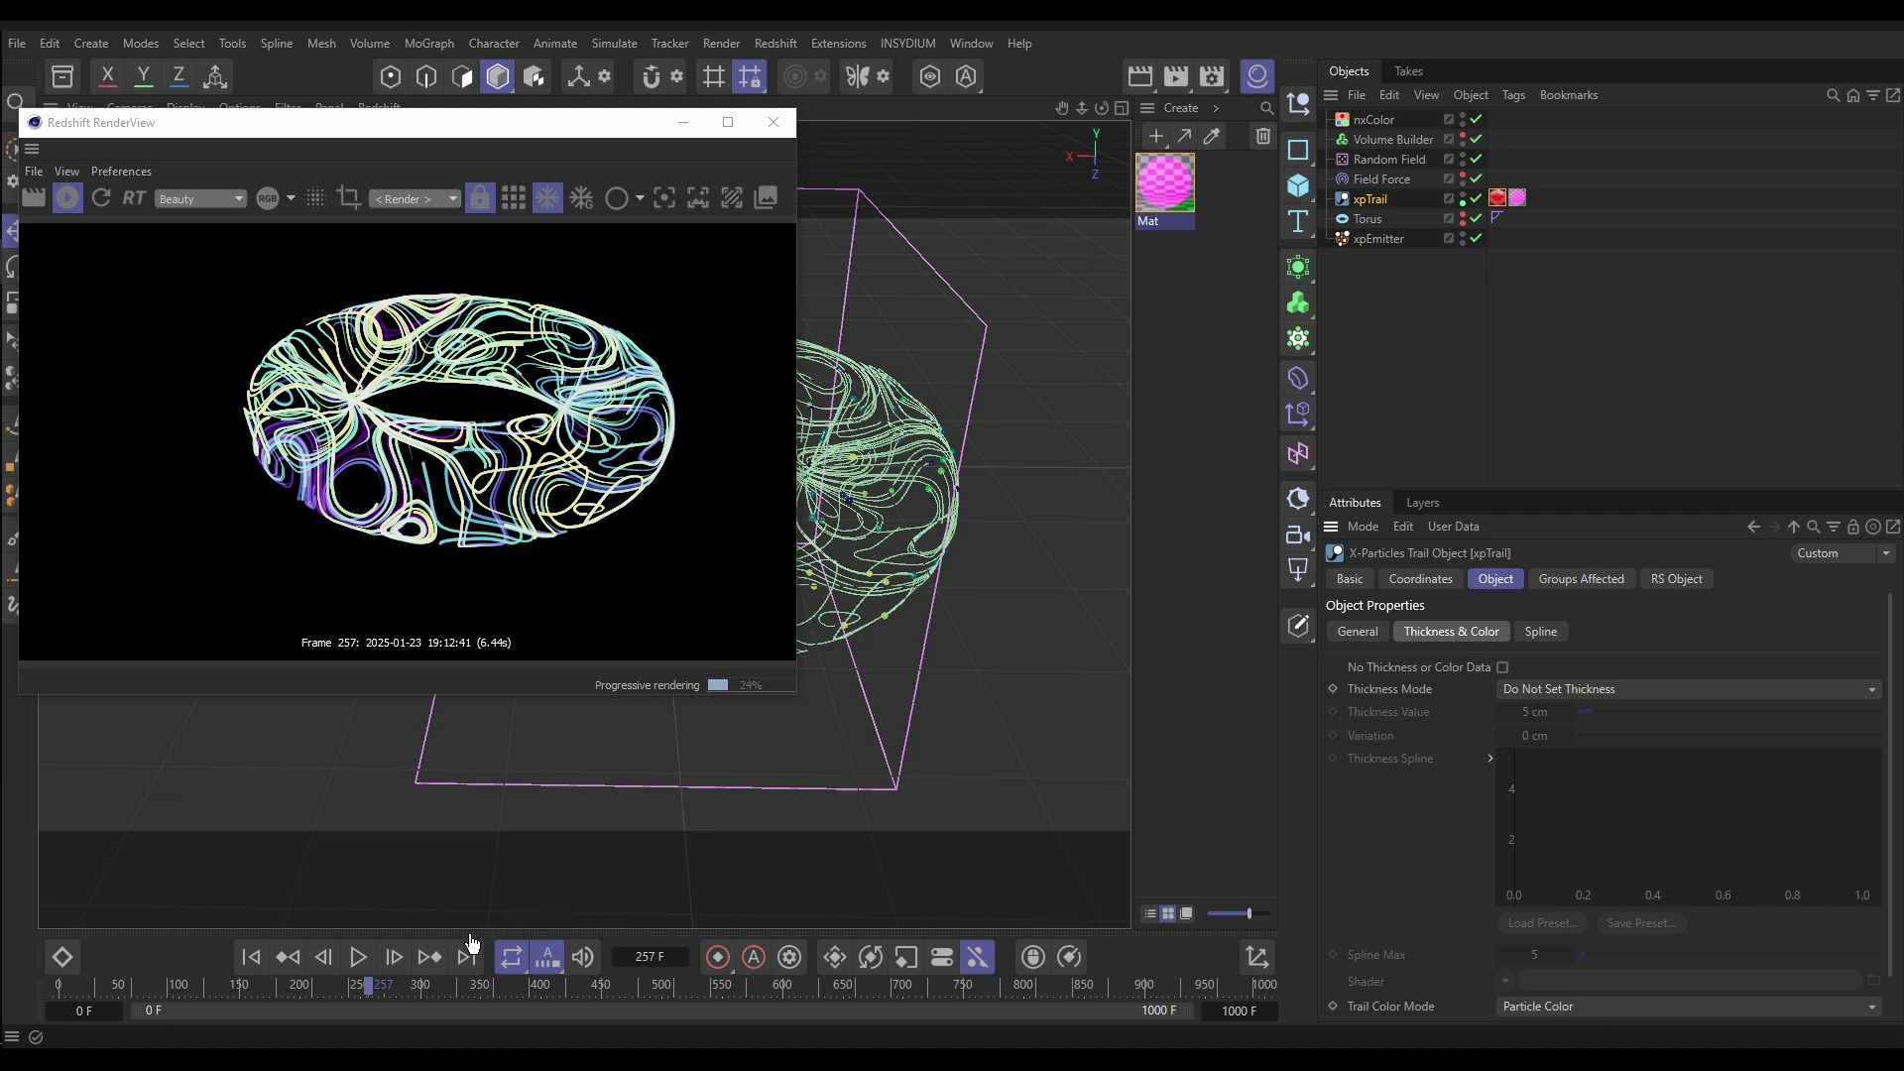
Step forward a few frames and briefly play to check the render.
click(393, 957)
click(394, 957)
click(394, 957)
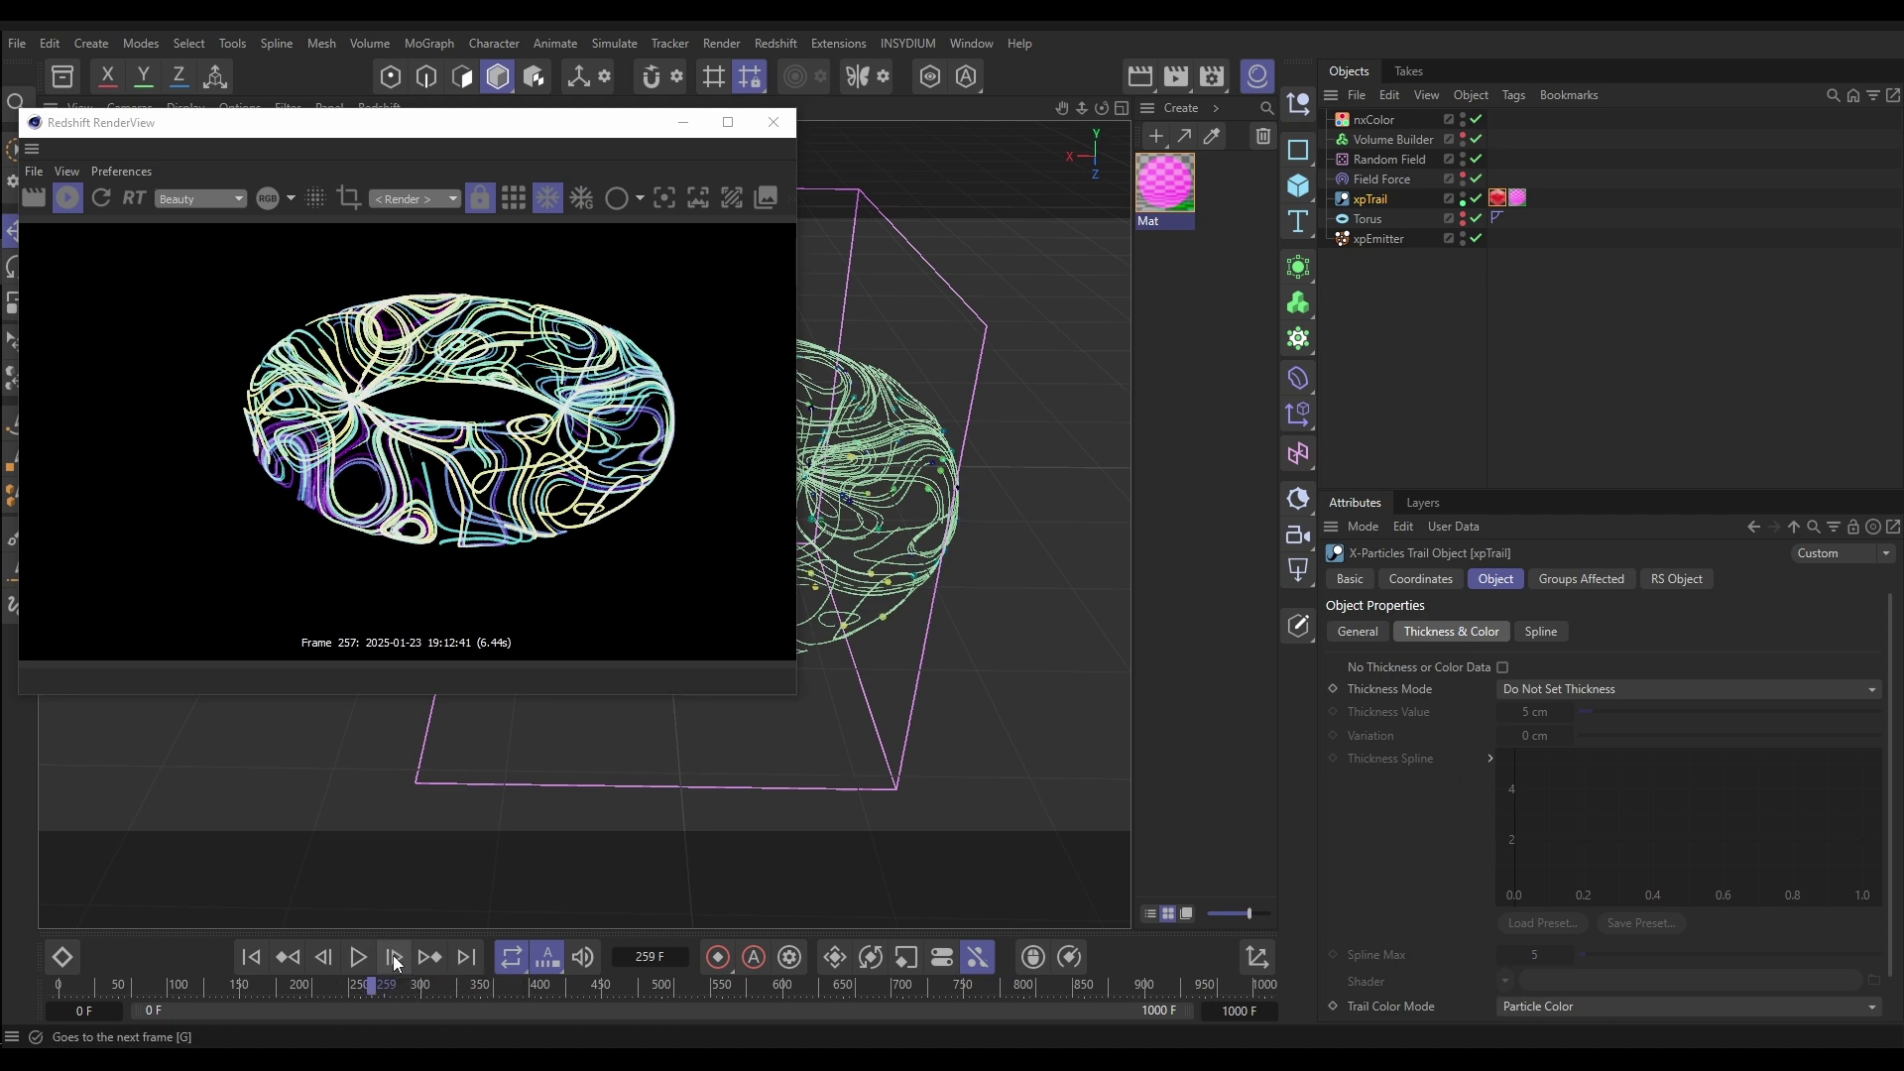
click(393, 957)
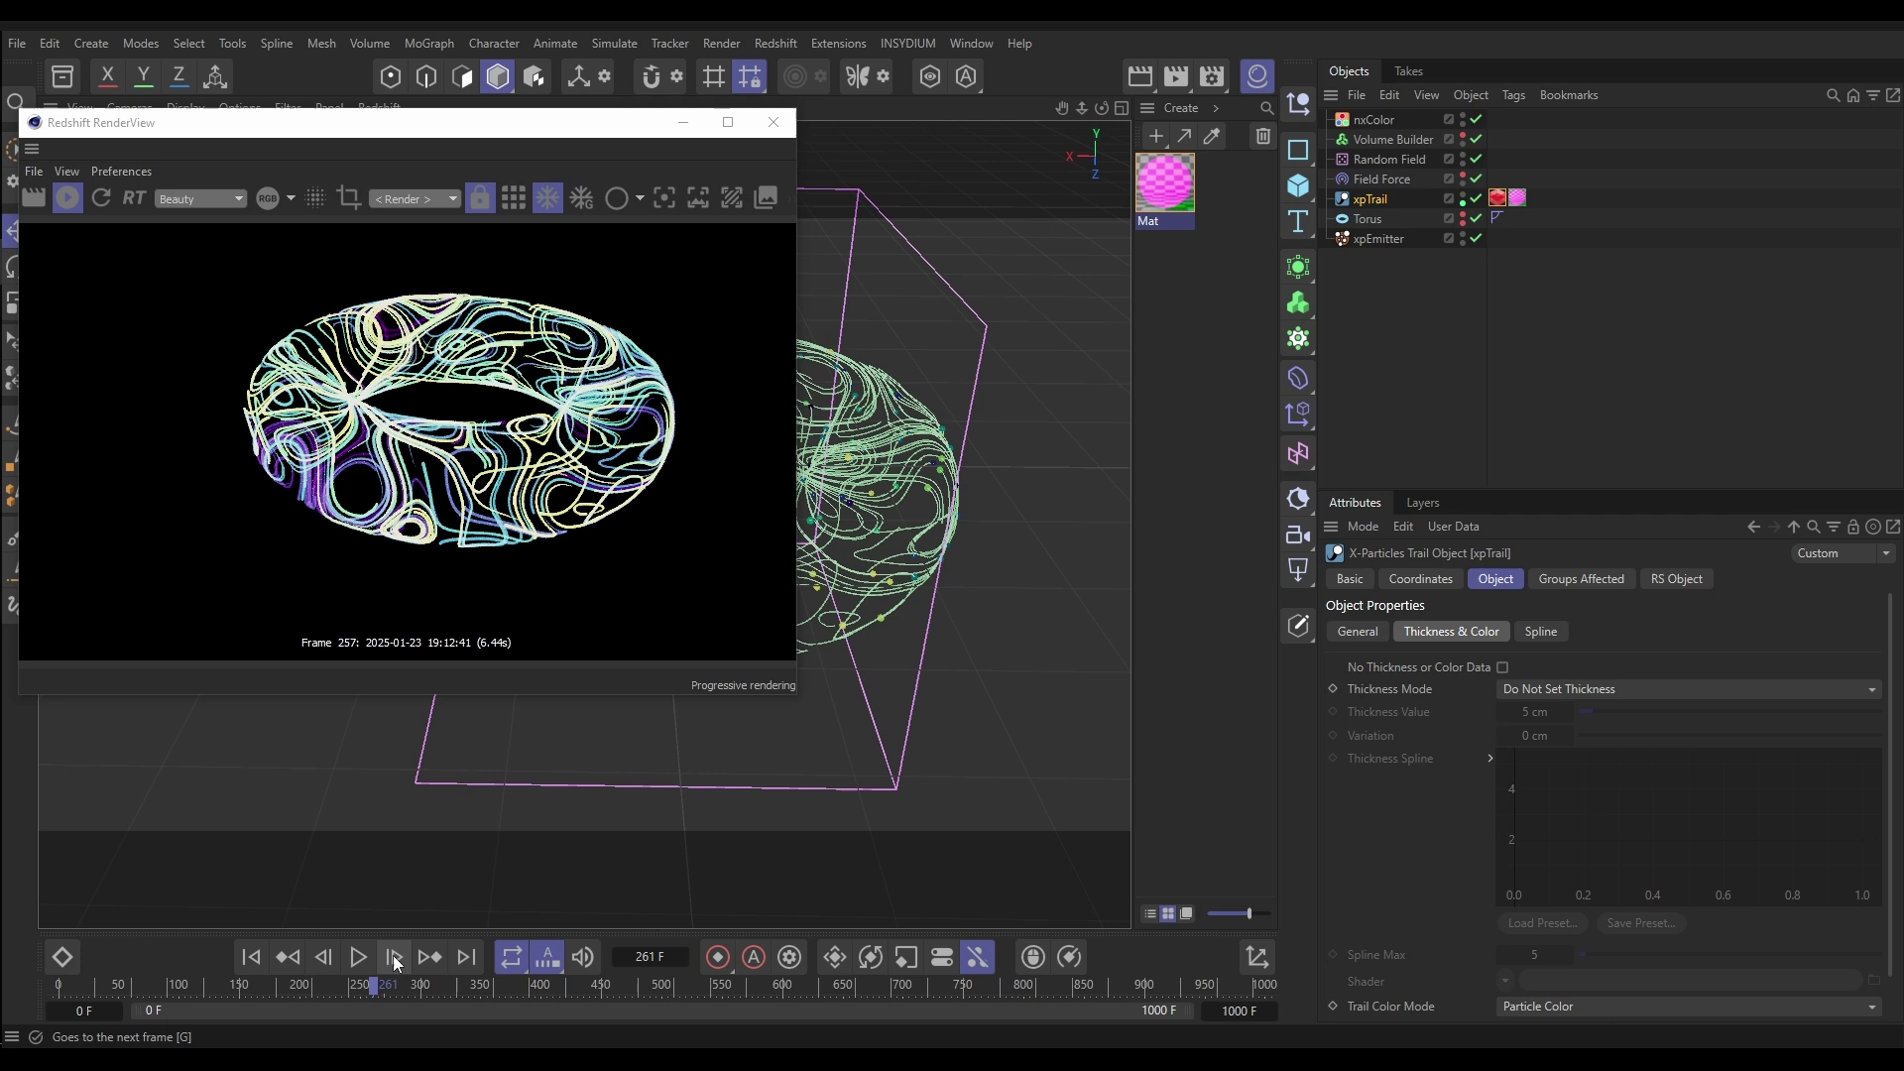
click(359, 956)
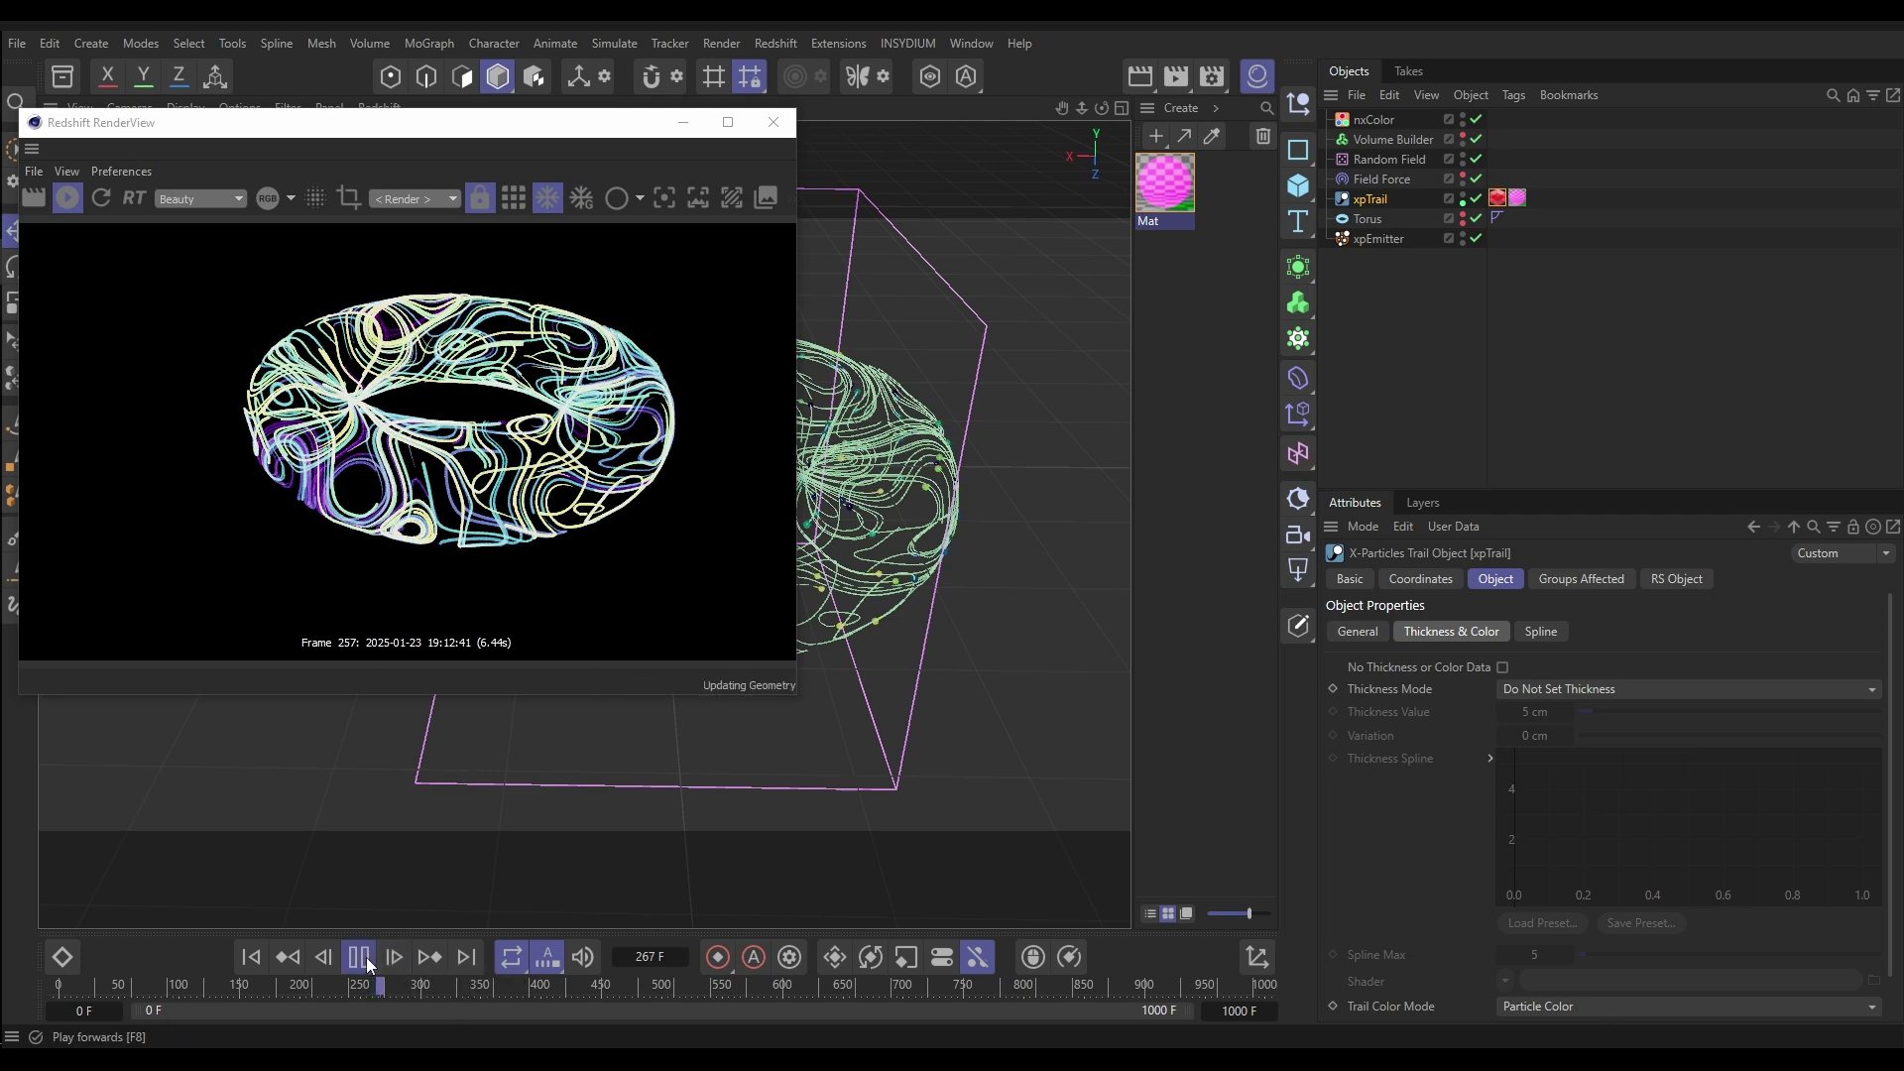
click(359, 957)
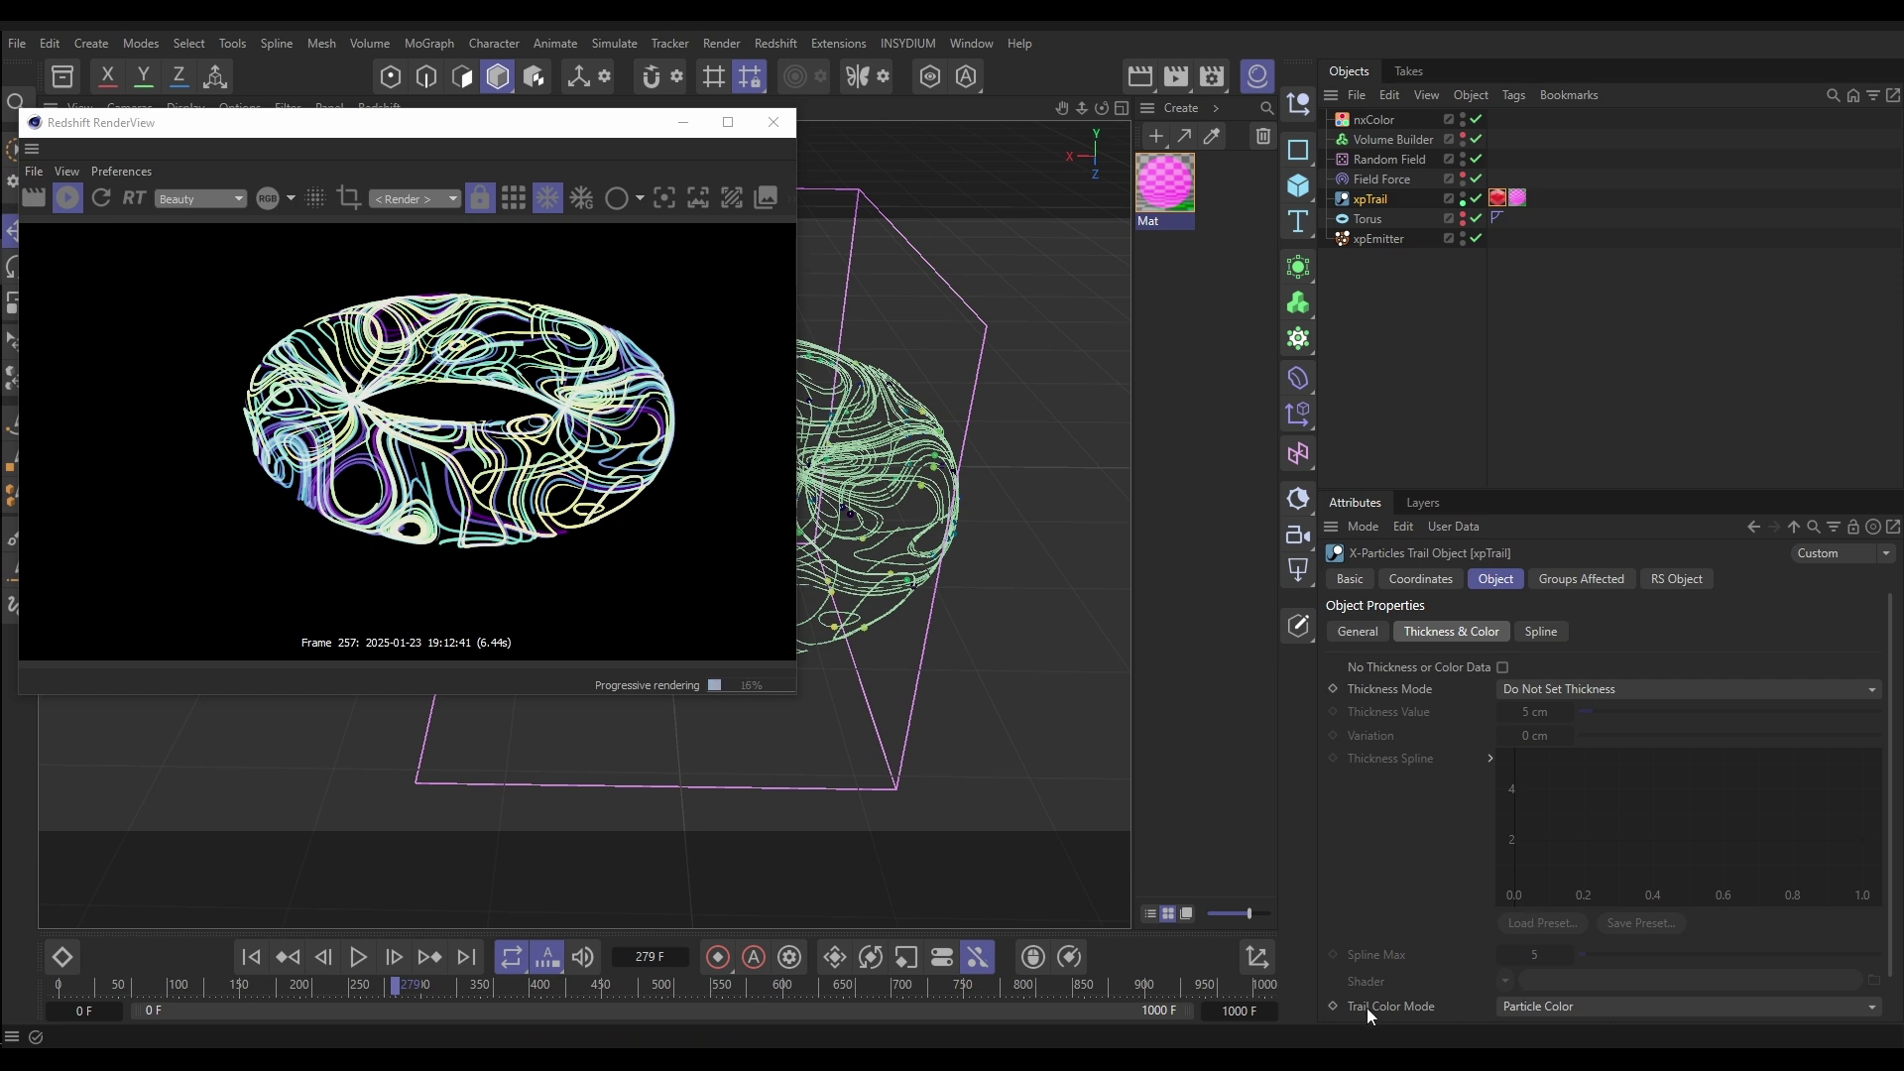
Switch the Trail Color Mode to Per-Vertex and briefly play the animation.
click(1508, 1007)
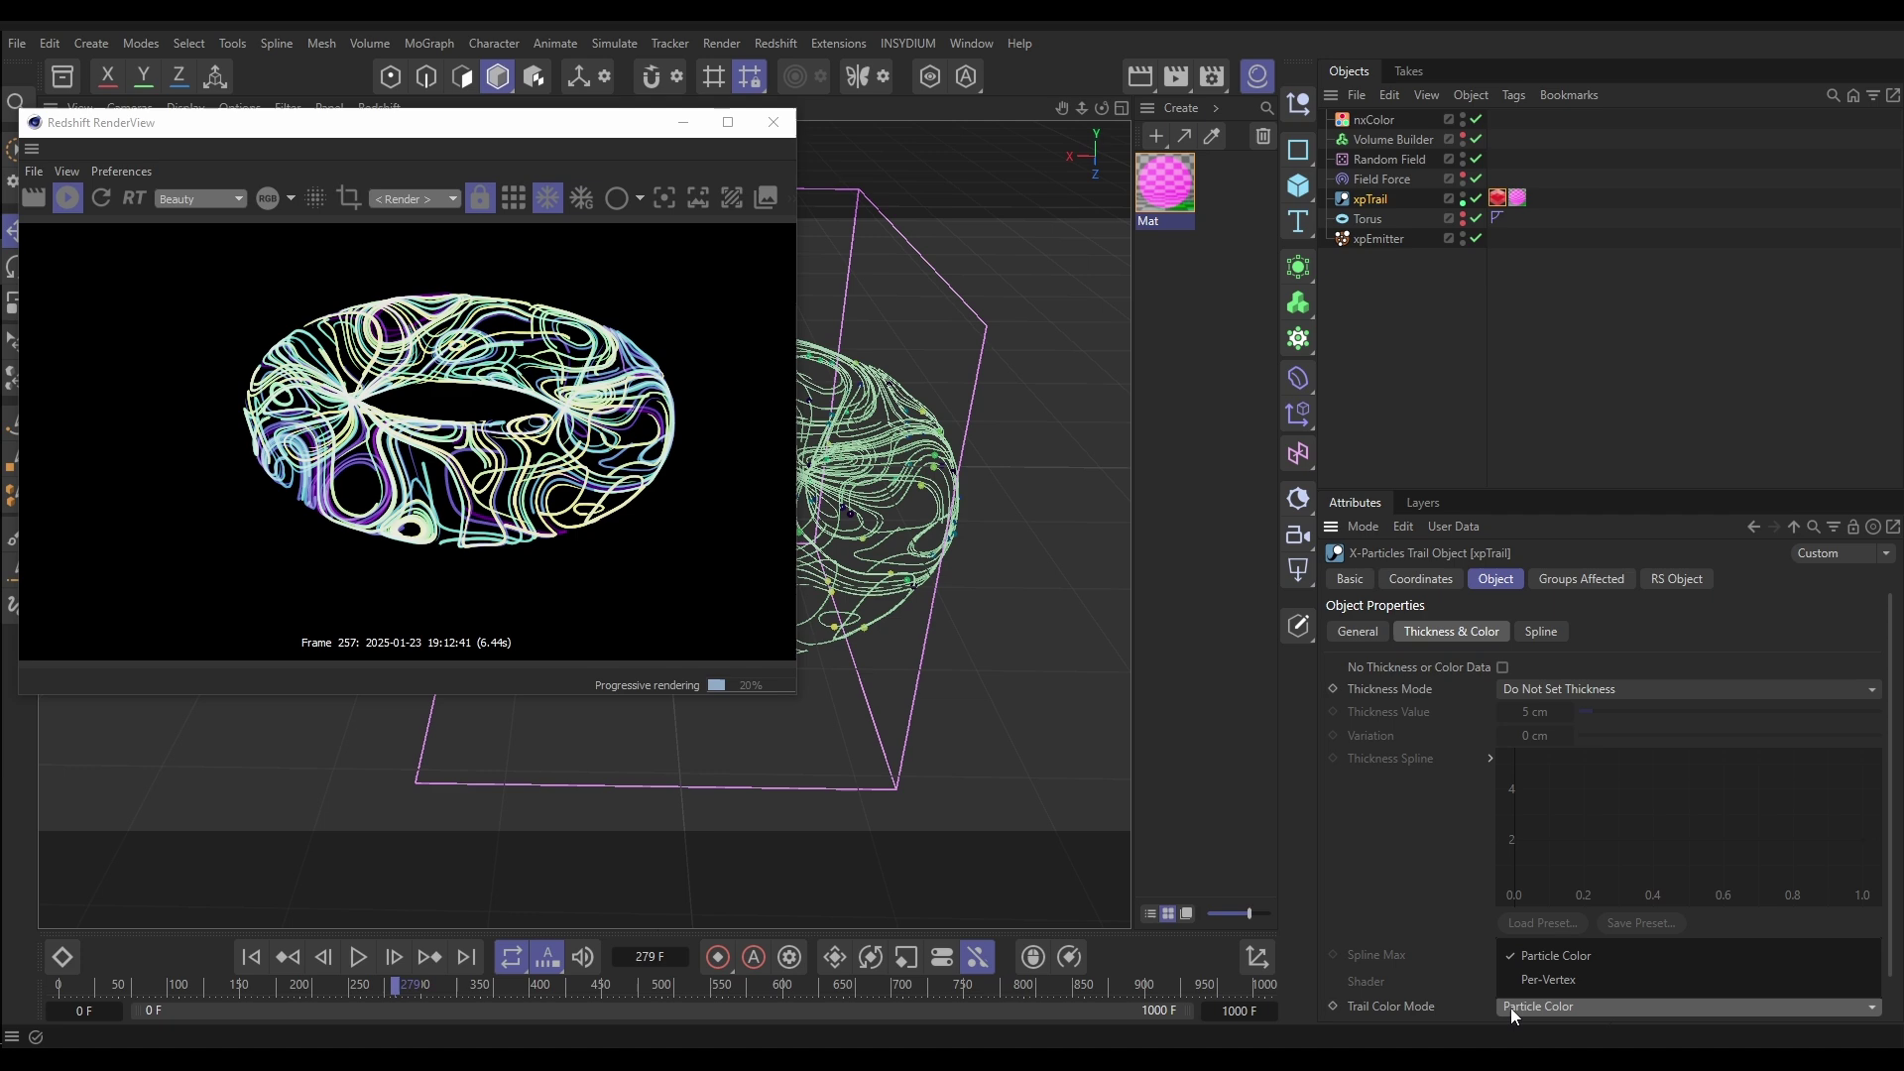
click(1539, 981)
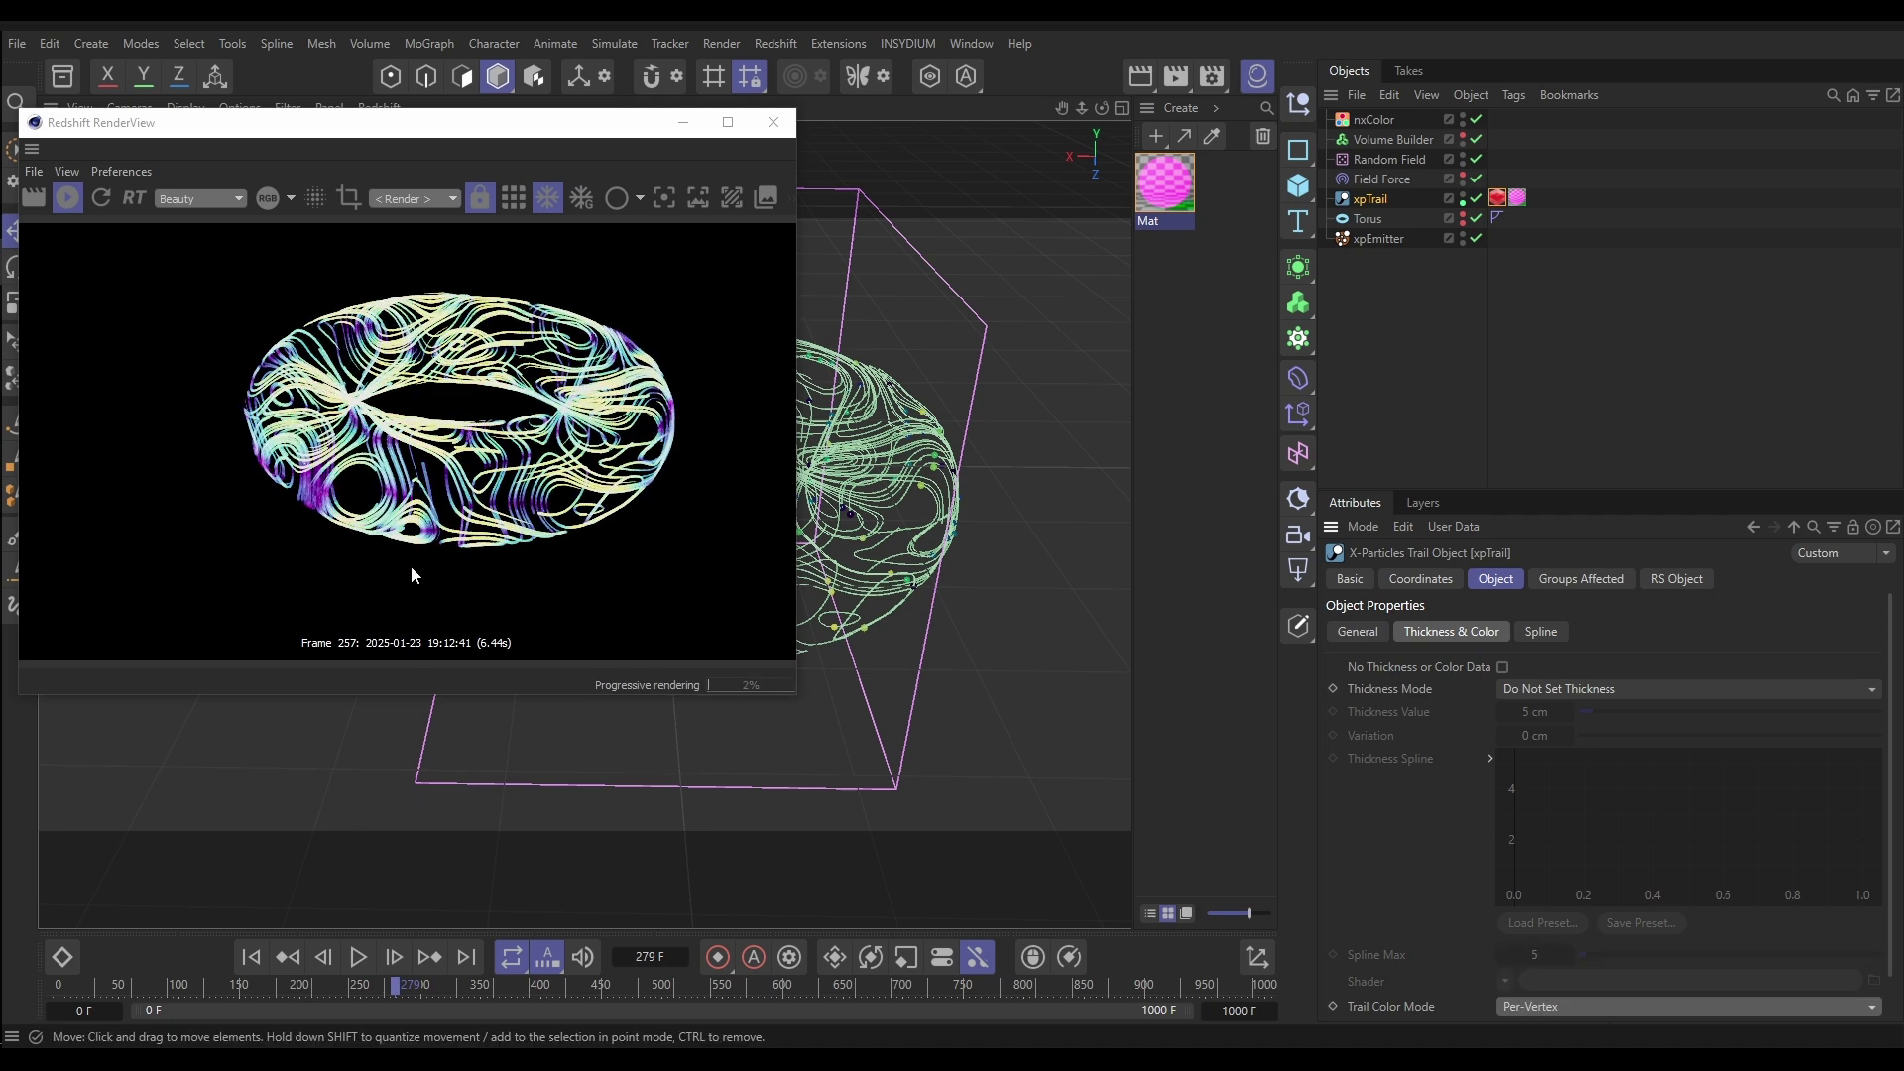
click(358, 957)
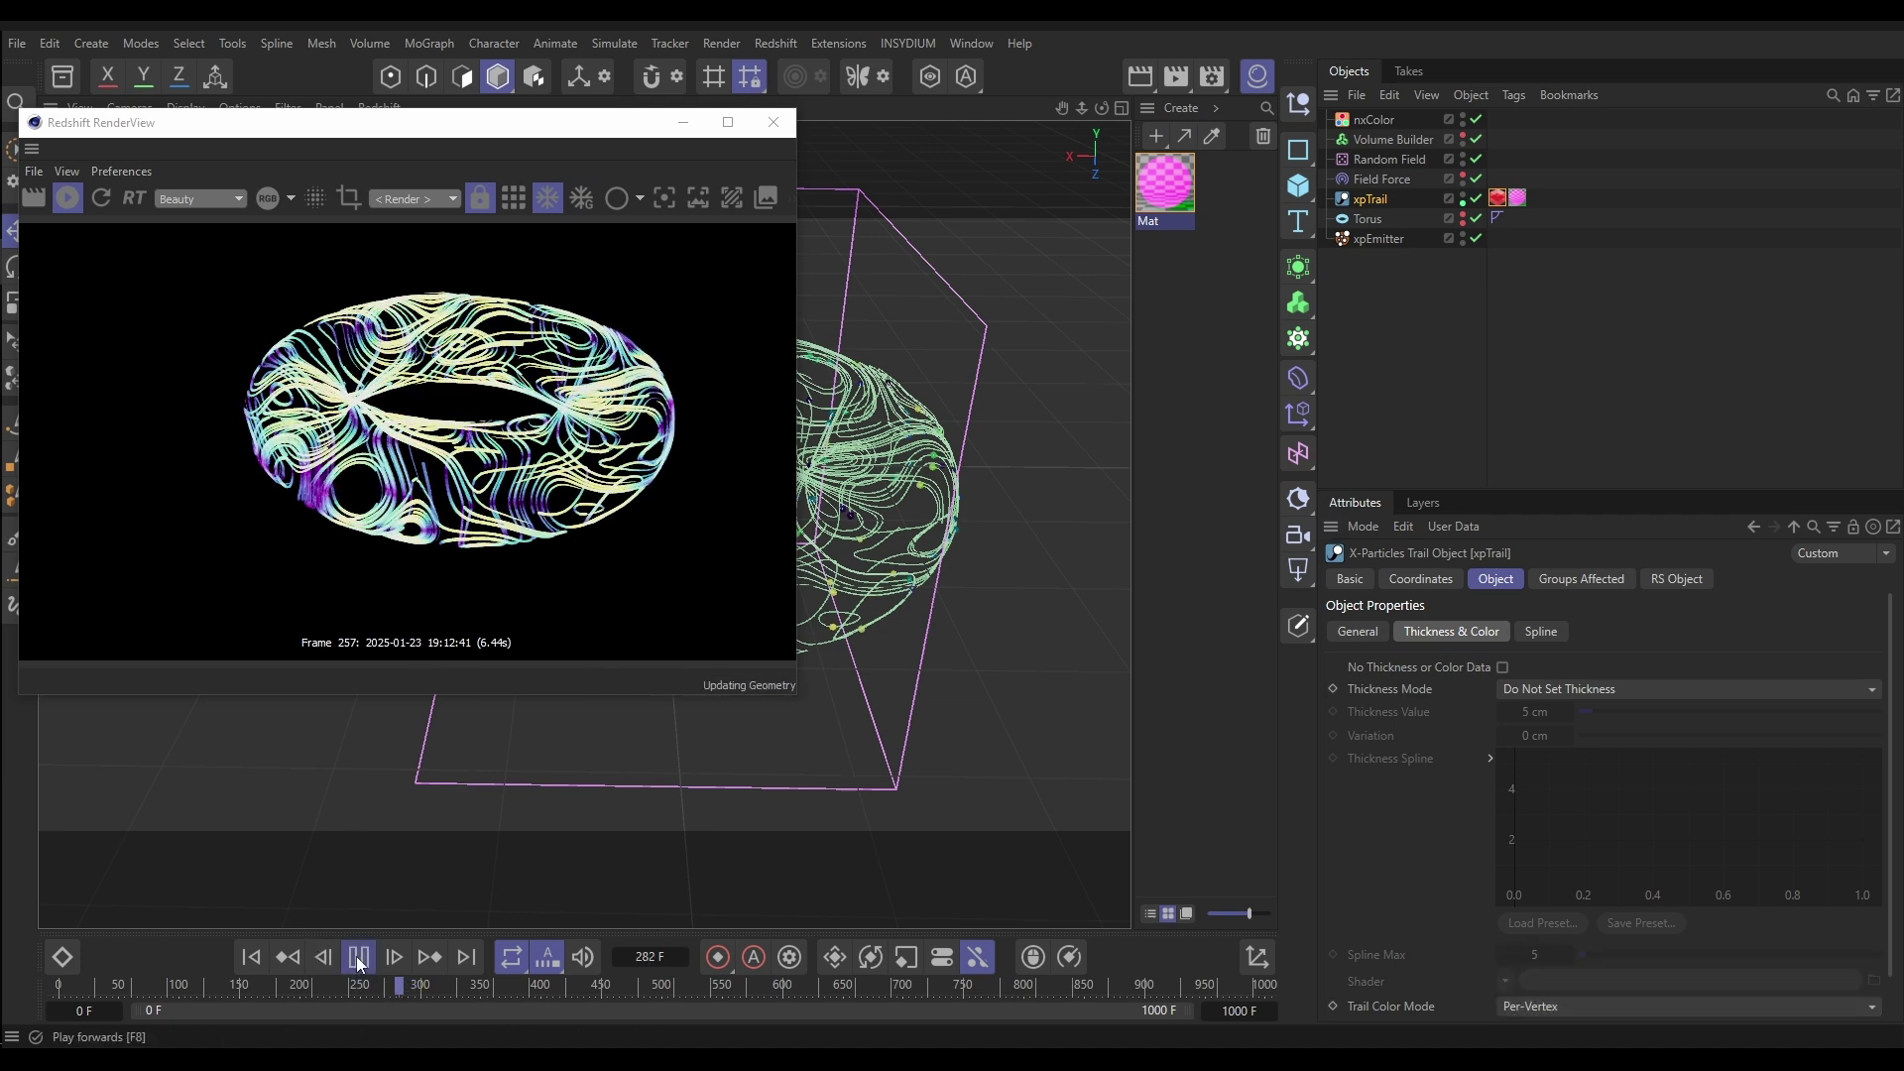
click(355, 955)
Replay the animation from the start, pausing at frame 180.
click(260, 958)
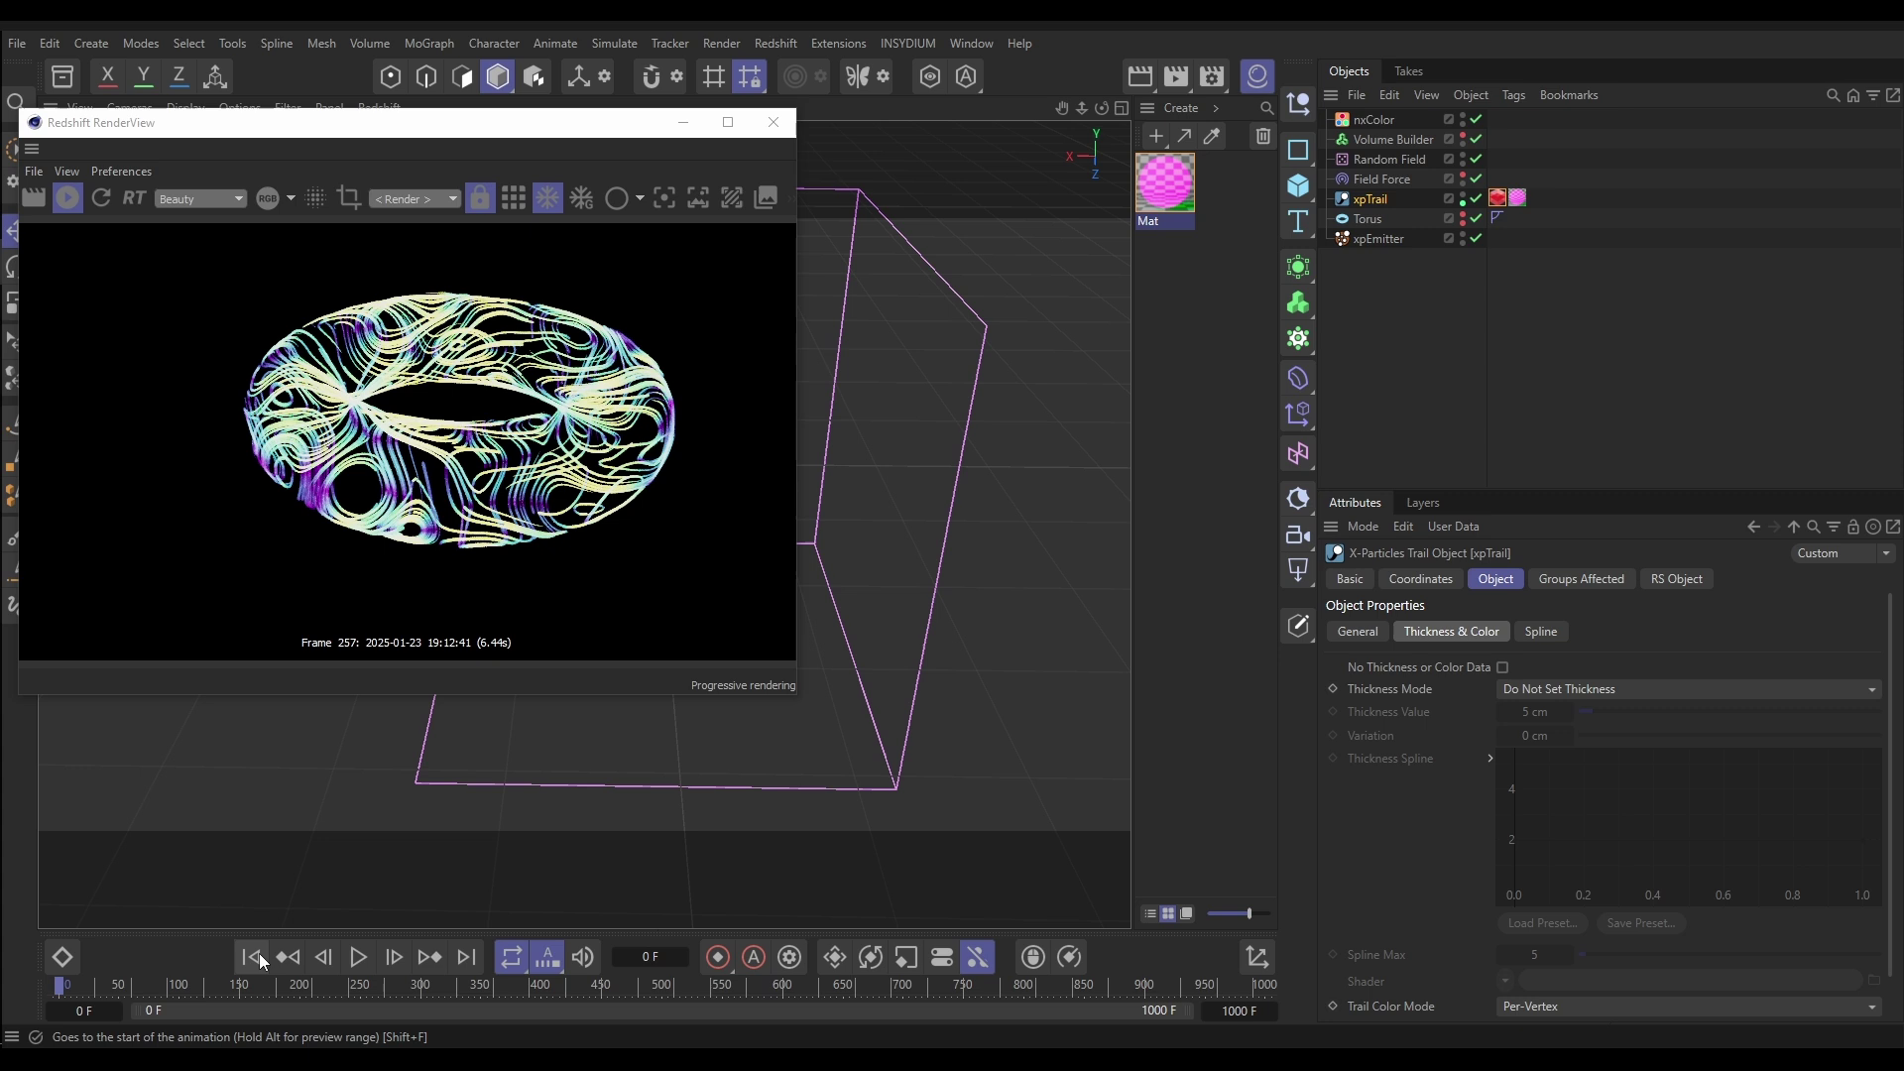
click(358, 957)
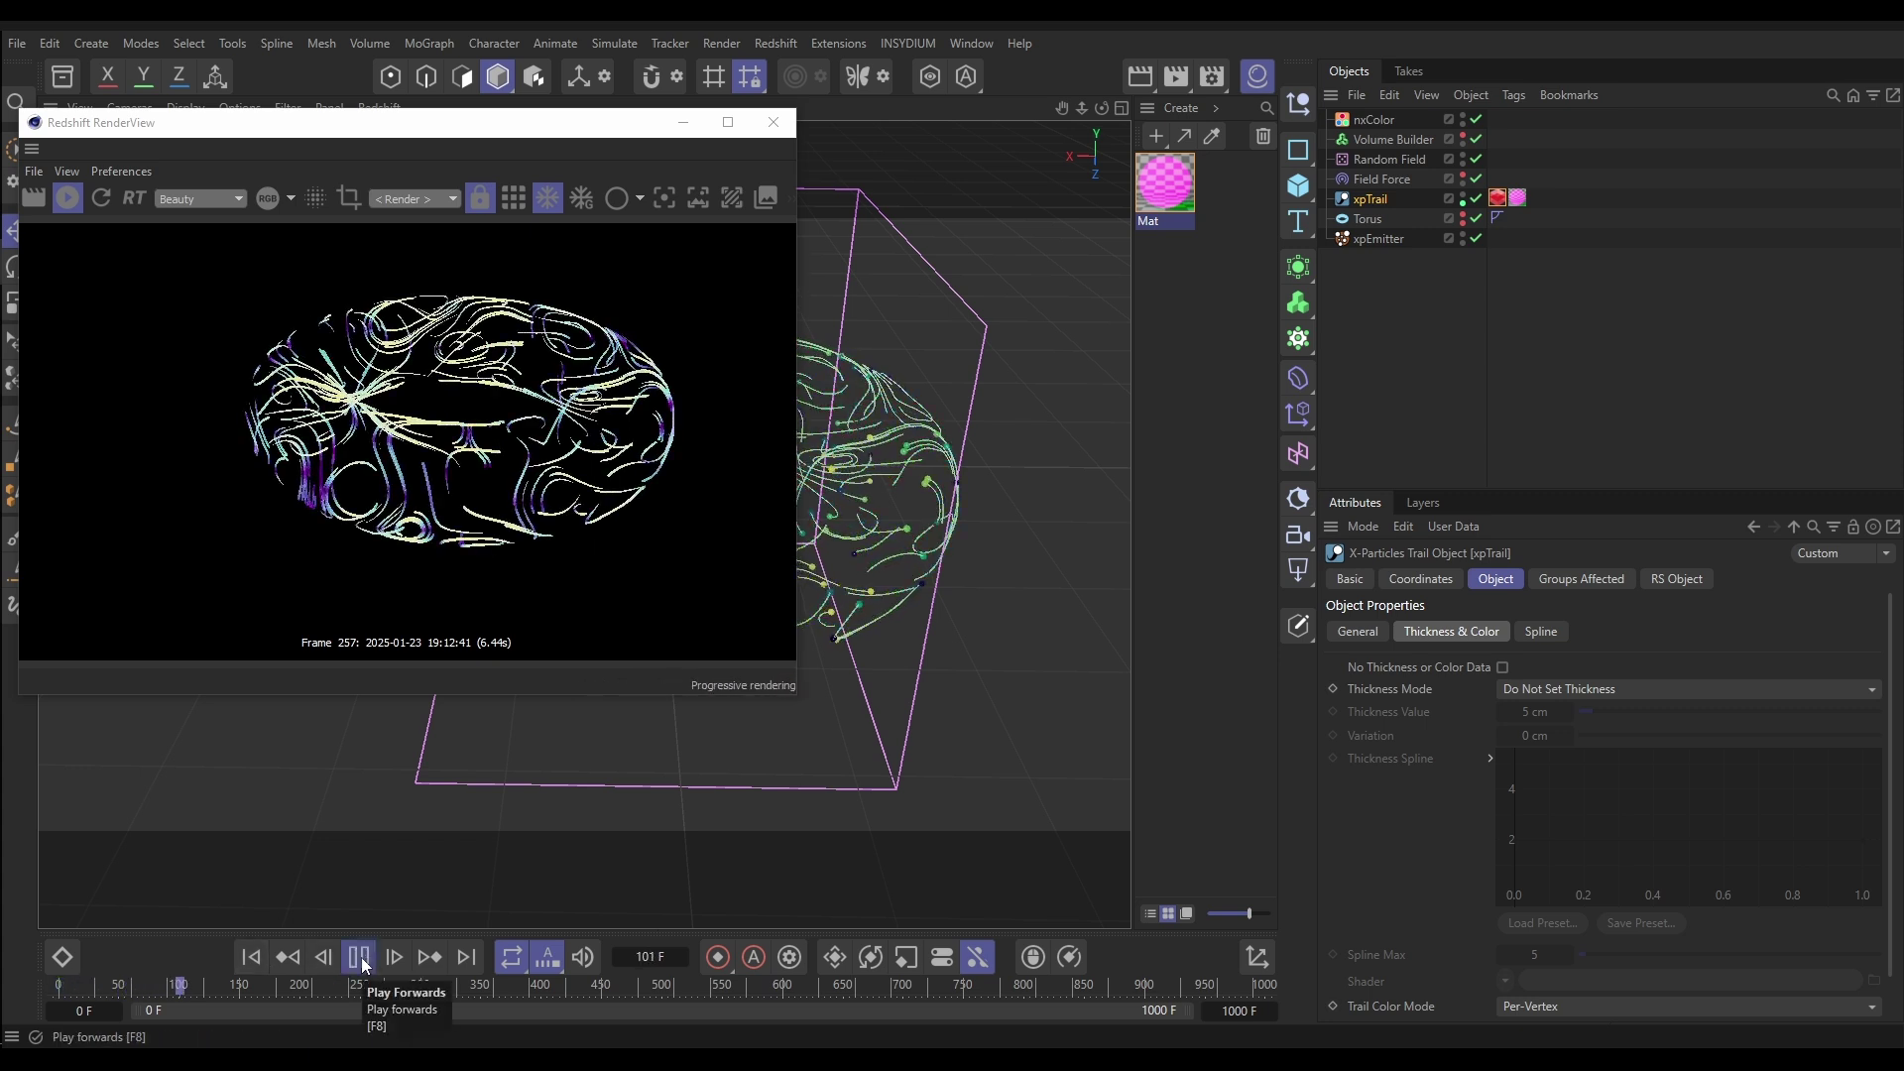
click(358, 957)
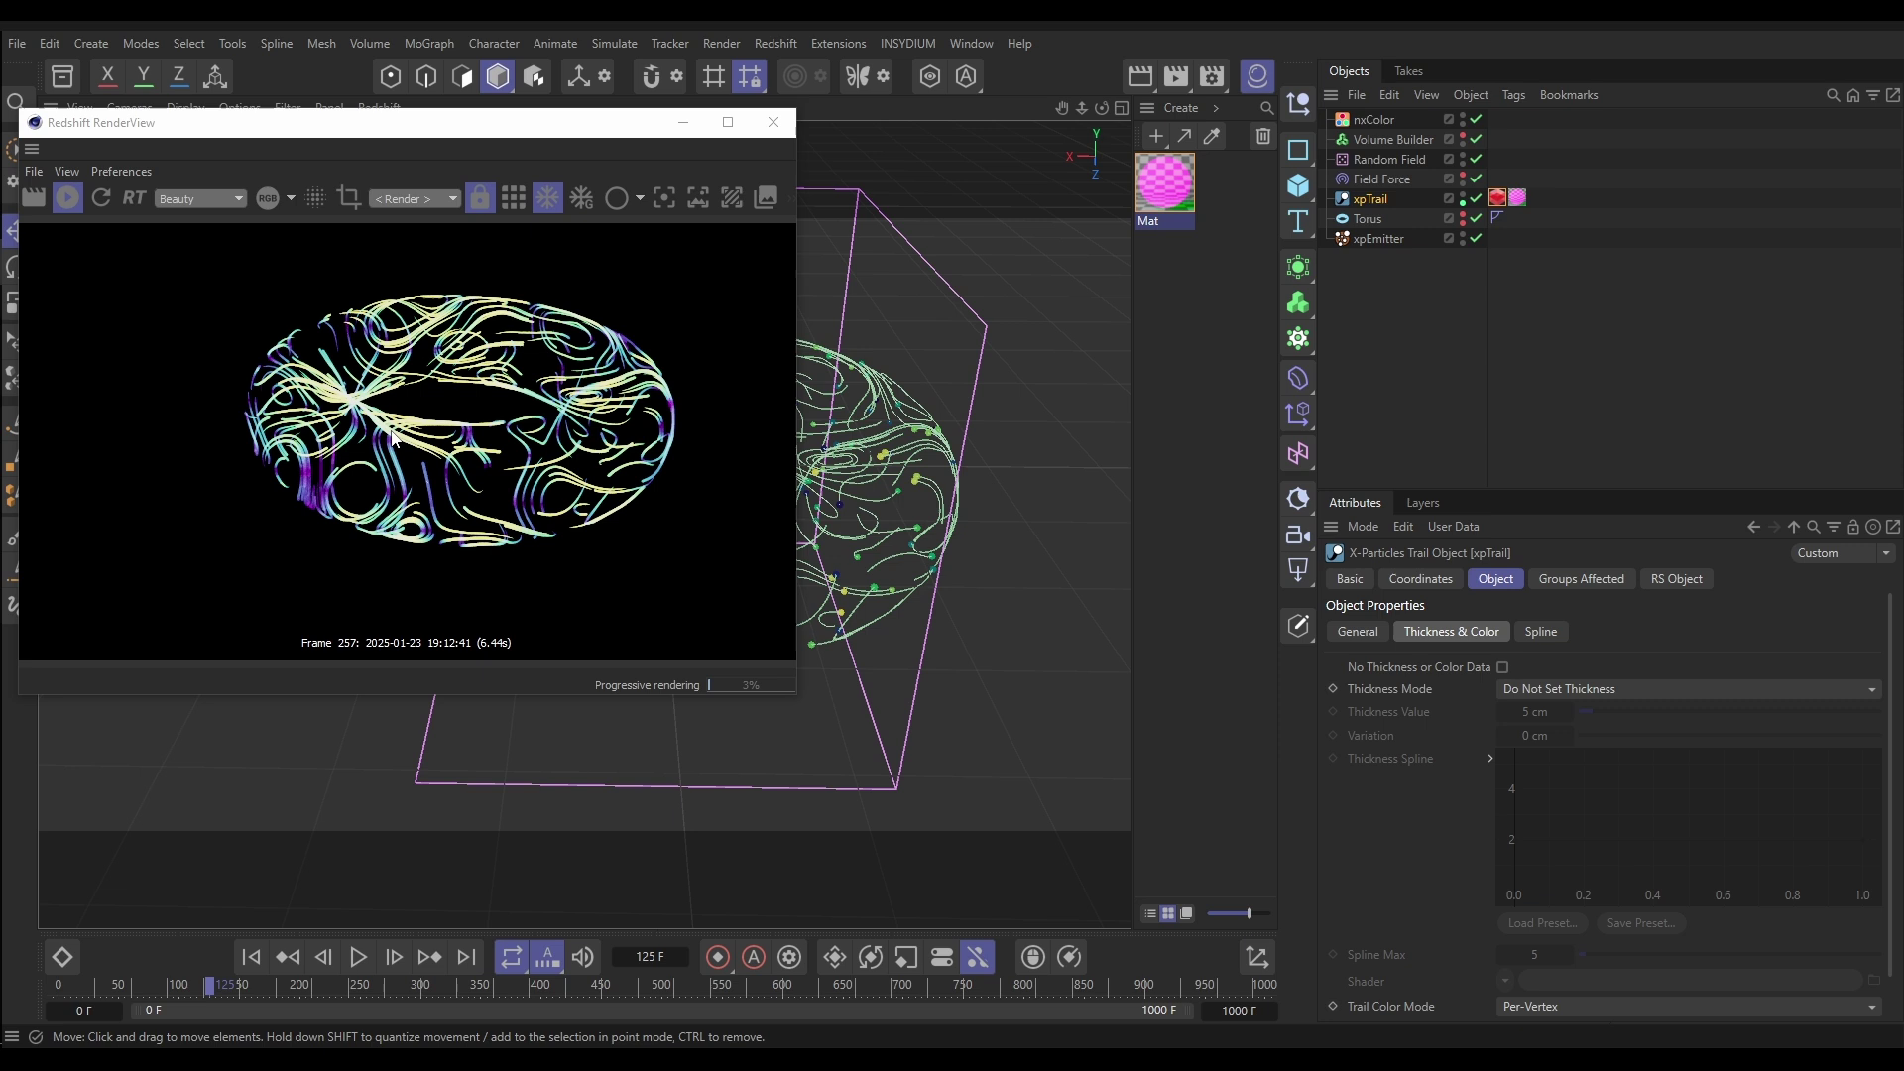
click(361, 956)
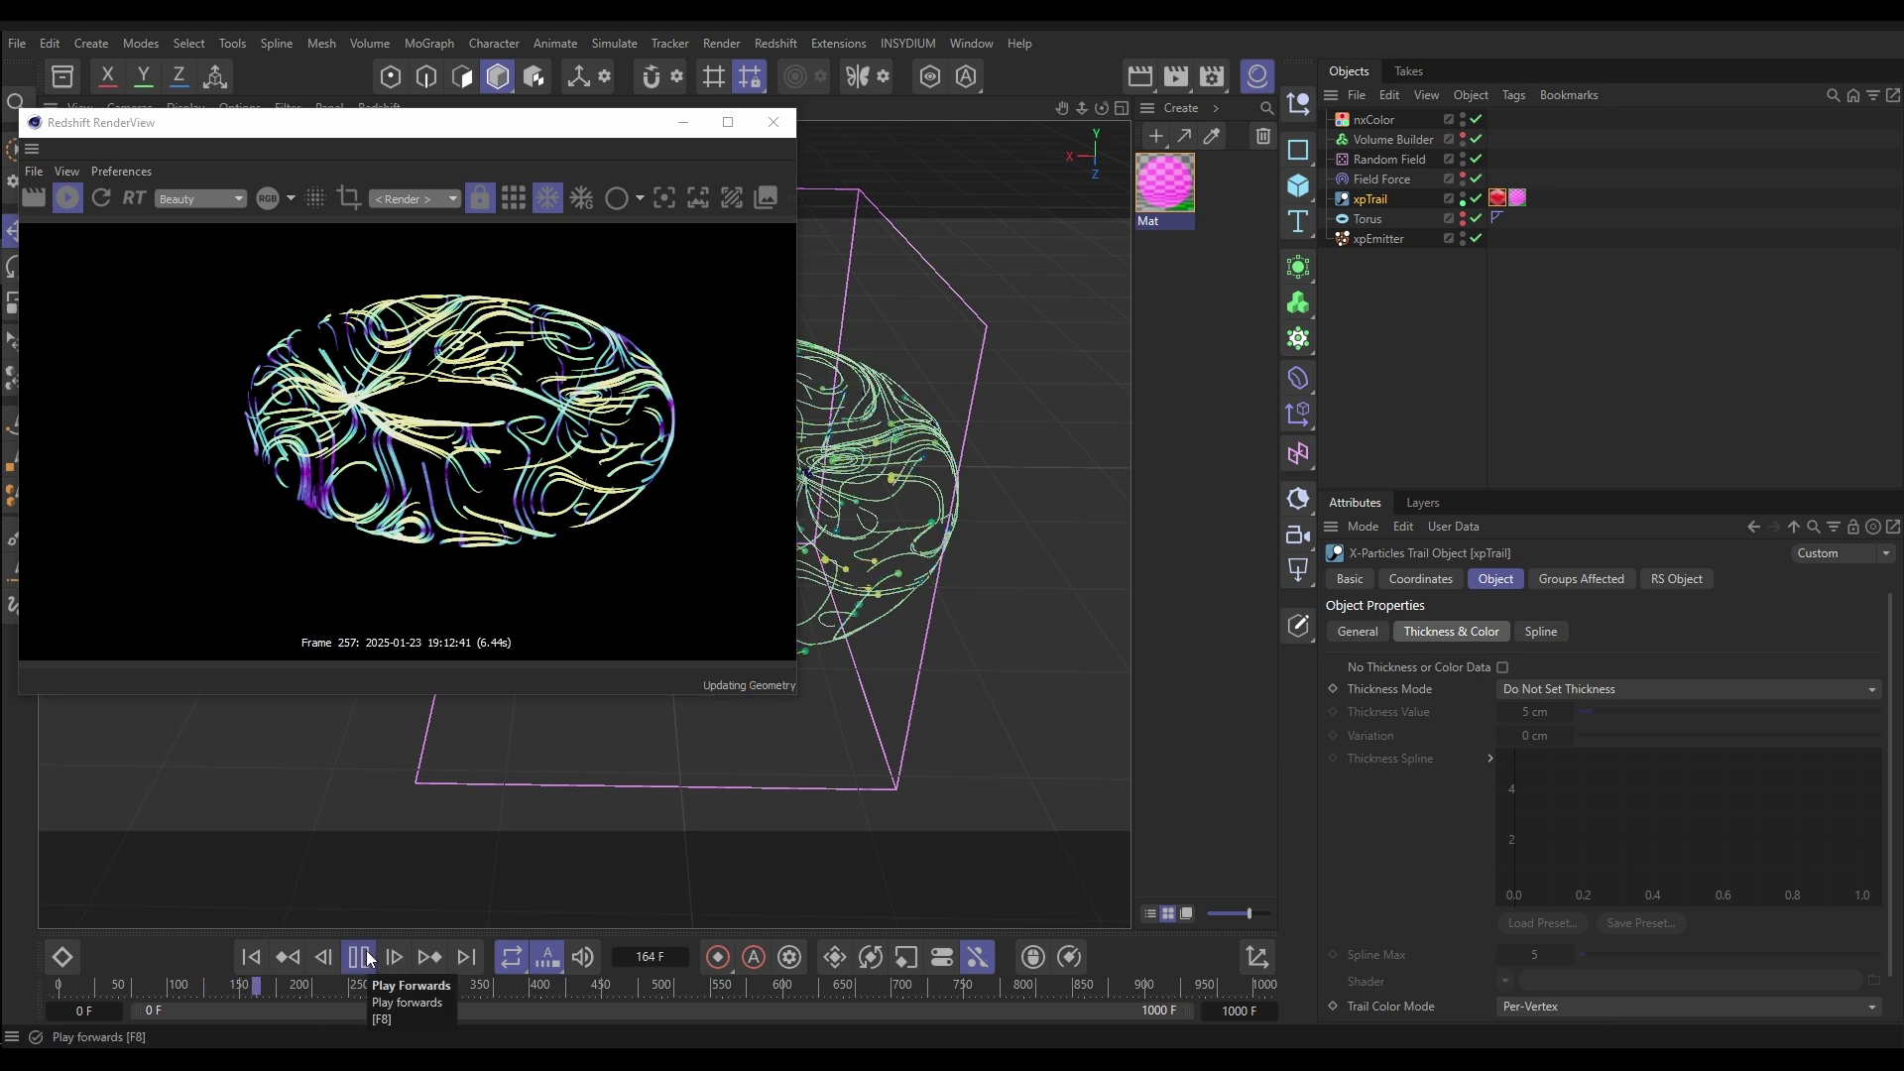
click(361, 957)
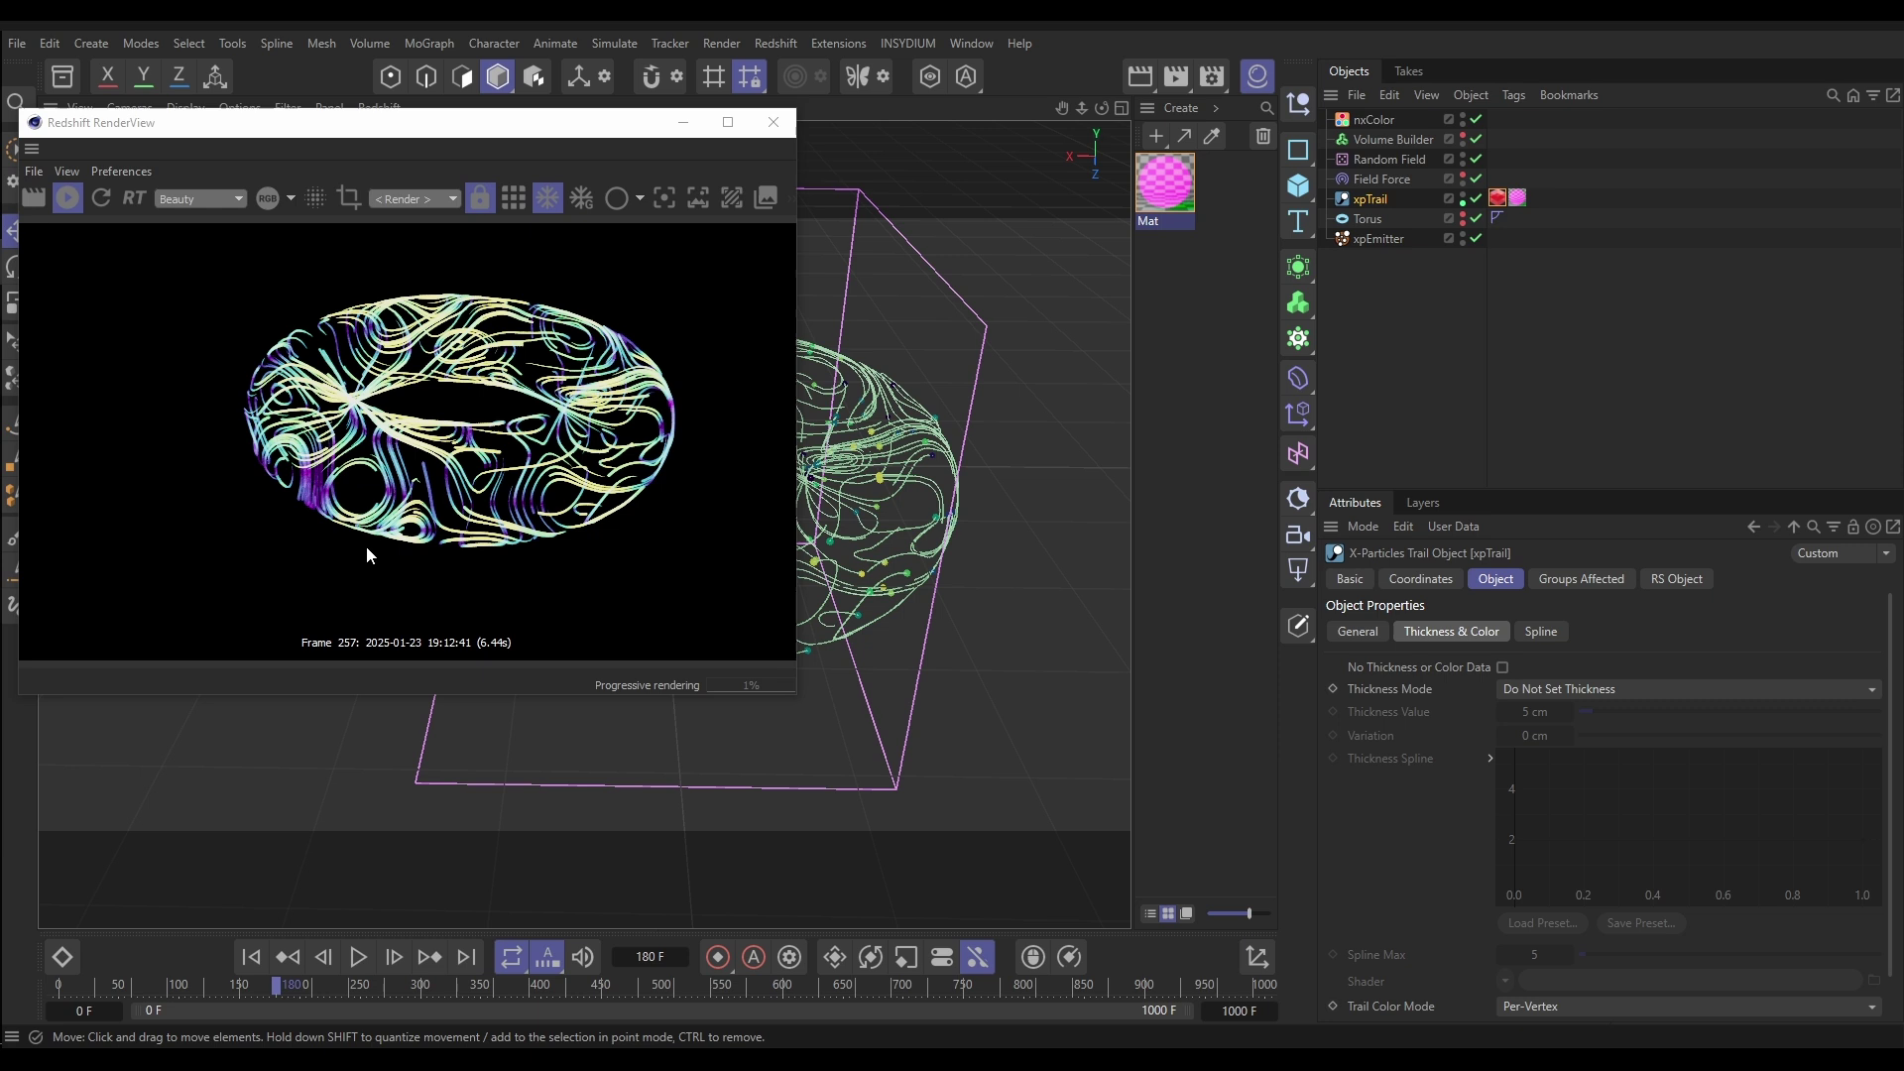